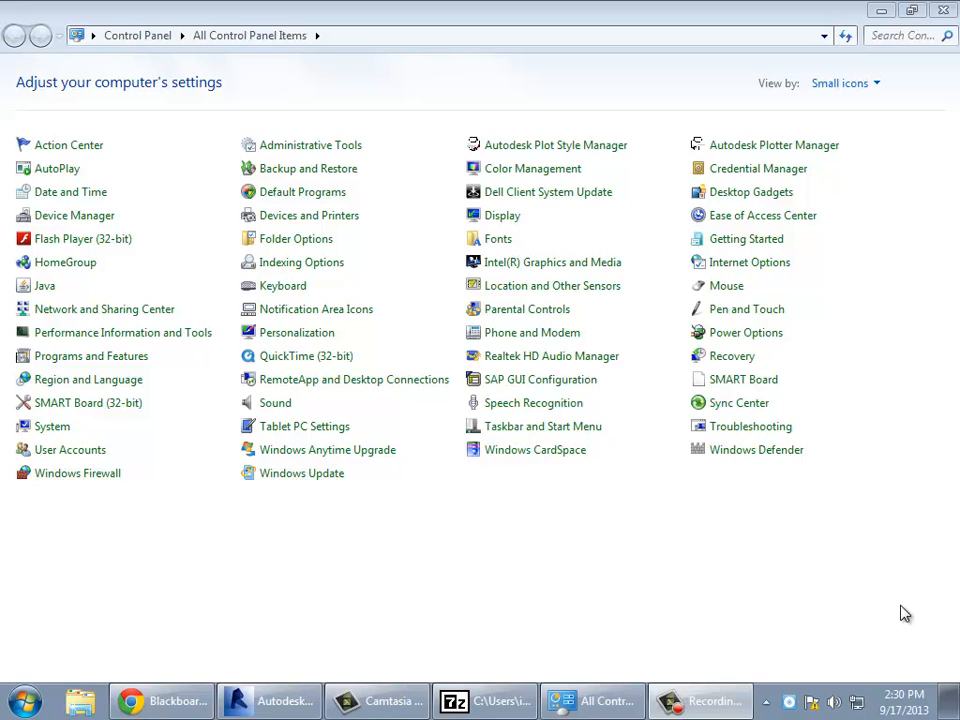
# Switch to Autodesk Revit and start opening an existing project.
pyautogui.click(881, 11)
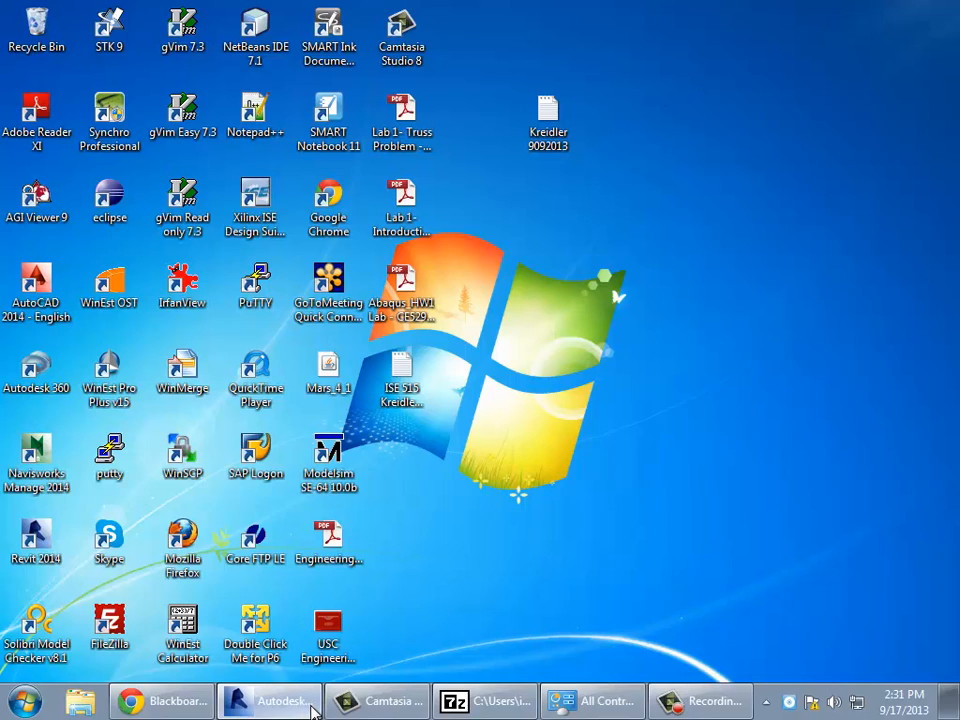
pyautogui.click(313, 706)
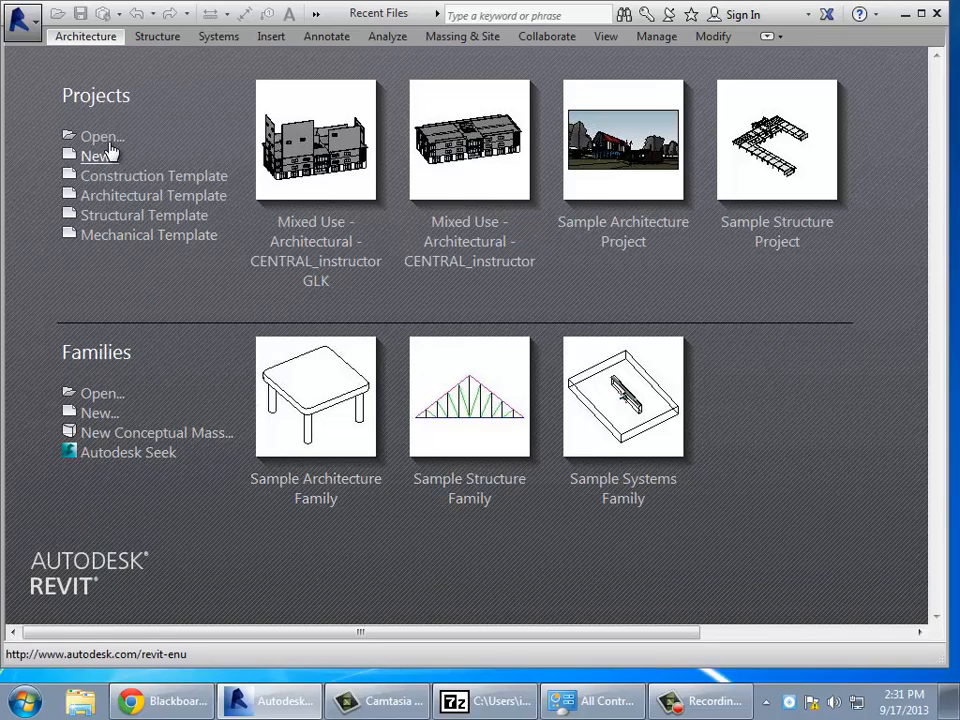
pyautogui.click(100, 139)
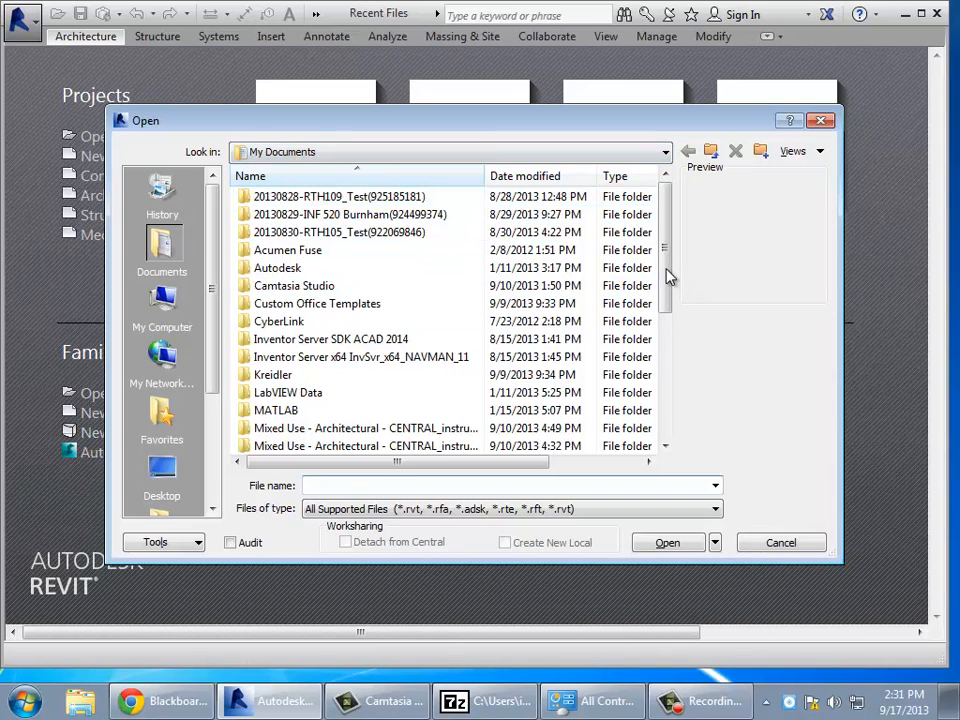
# Browse the root folder of the C: drive for the project files.
pyautogui.moveTo(670, 277)
pyautogui.mouseDown()
pyautogui.moveTo(641, 429)
pyautogui.moveTo(671, 279)
pyautogui.mouseUp()
pyautogui.click(626, 155)
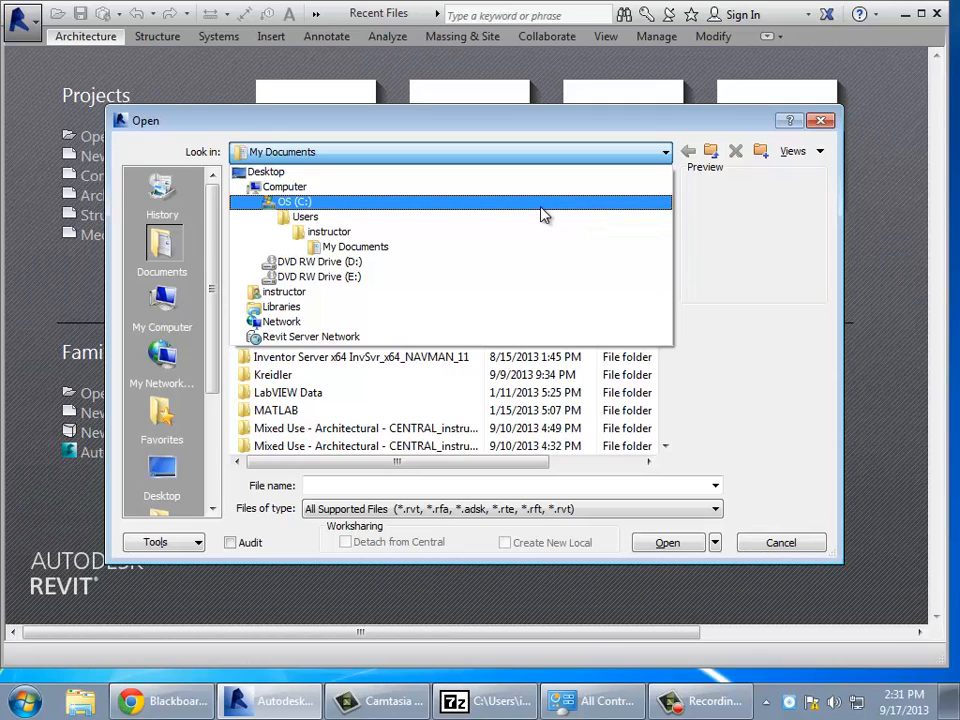
pyautogui.click(474, 190)
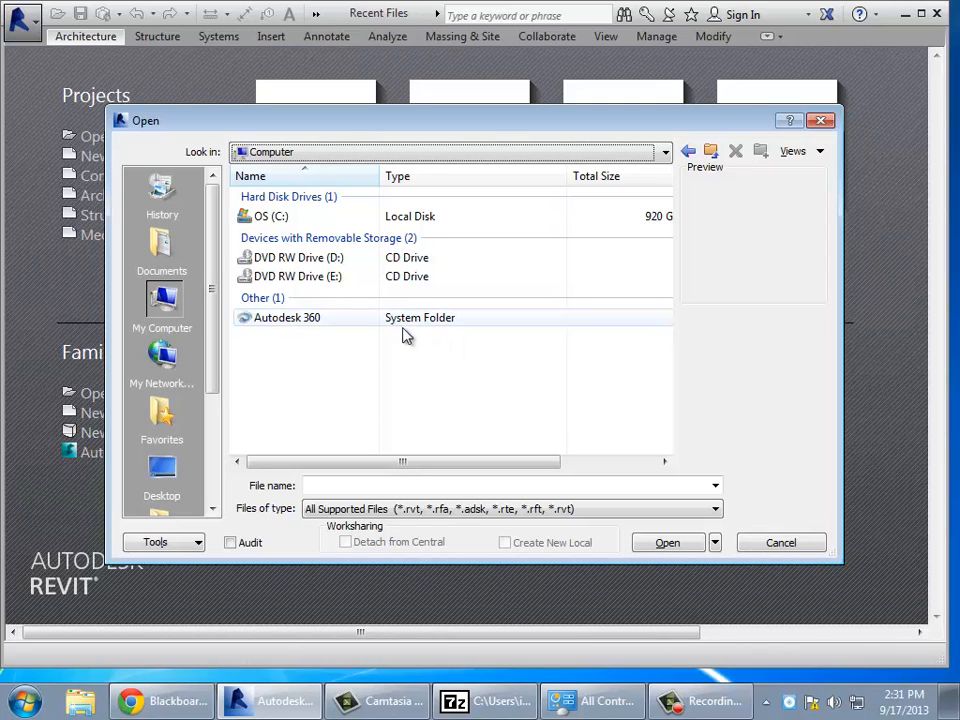
pyautogui.doubleClick(283, 222)
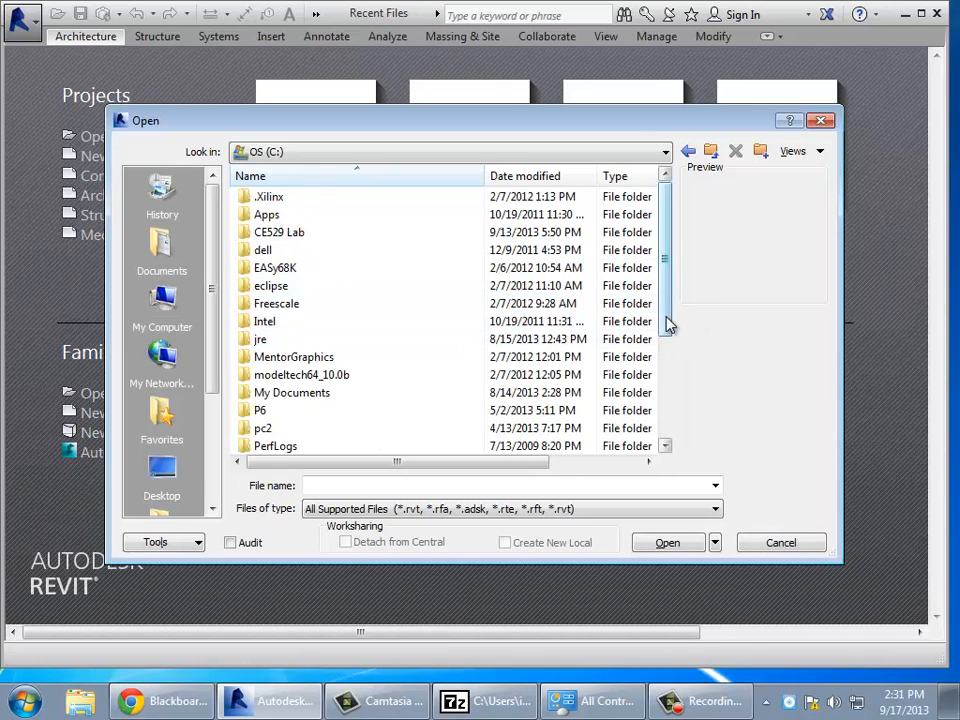
pyautogui.moveTo(669, 323); pyautogui.dragTo(671, 418)
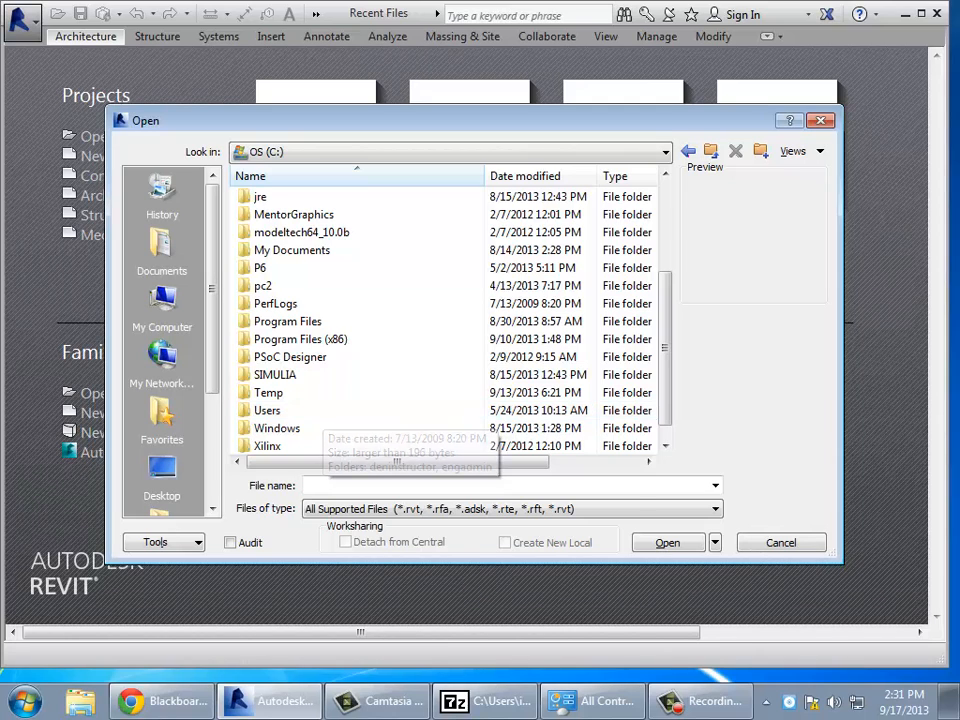
# Switch to Windows Explorer and open the CE470-Struct_and_MEP archive from the Downloads folder.
pyautogui.click(84, 711)
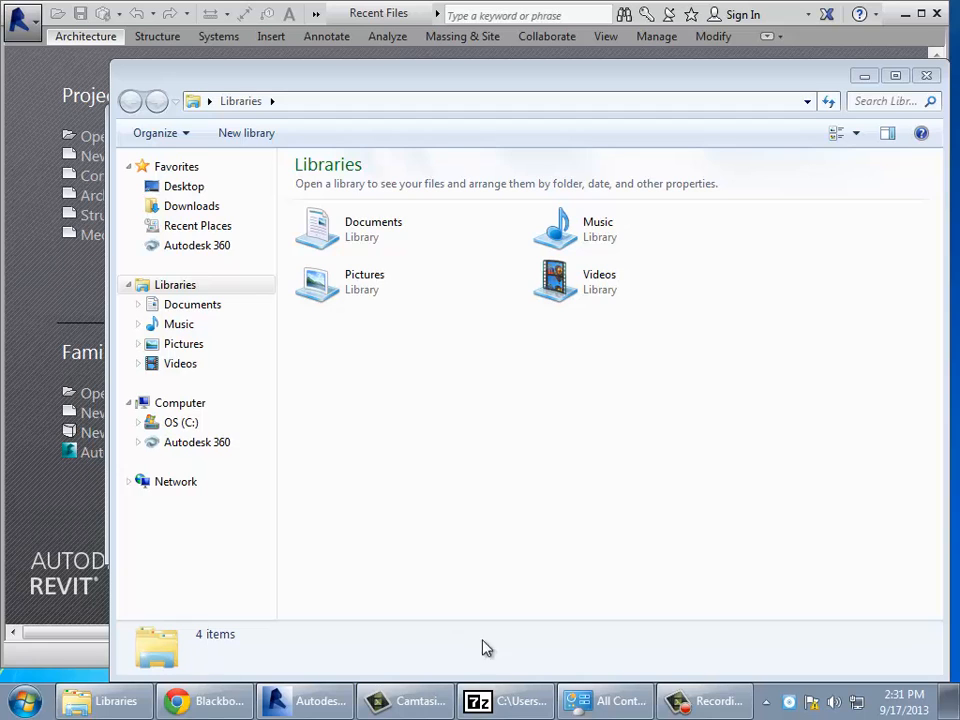
pyautogui.click(622, 706)
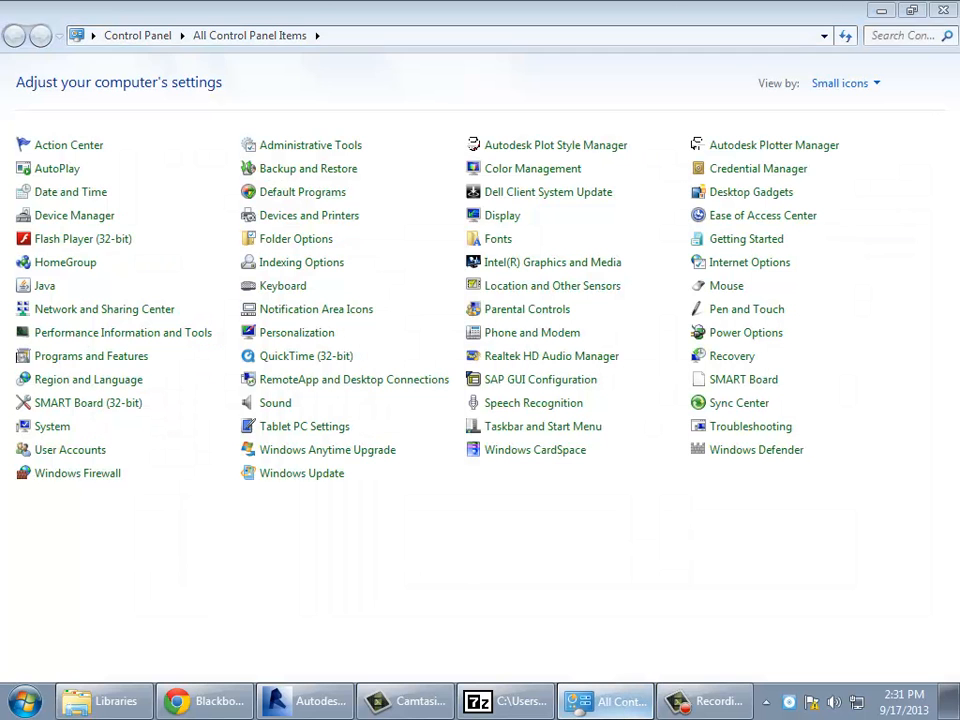
pyautogui.click(620, 706)
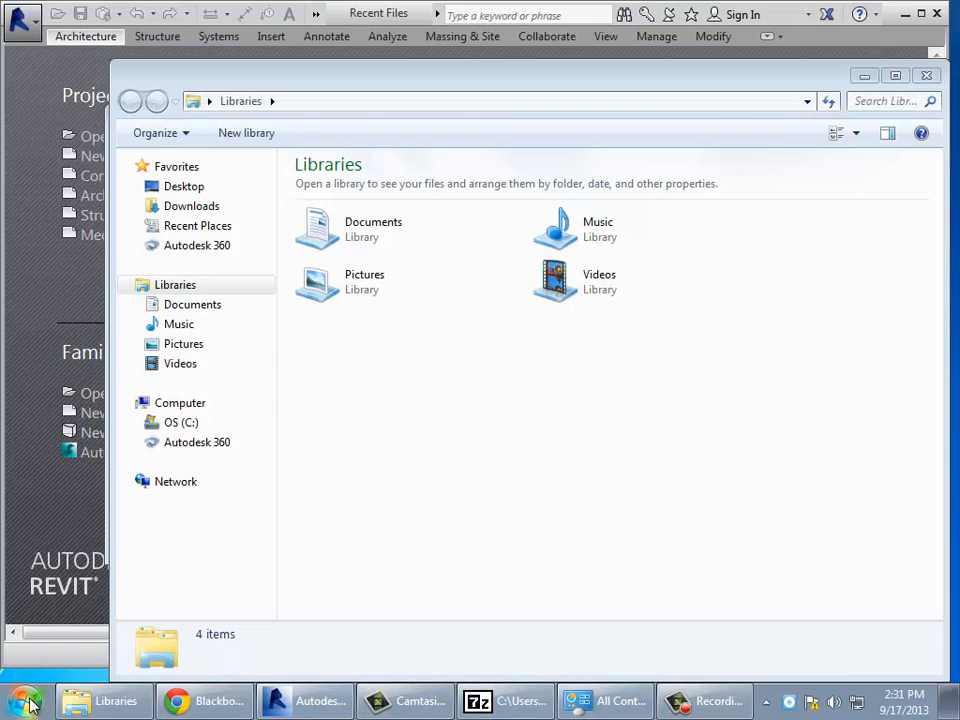
pyautogui.click(205, 207)
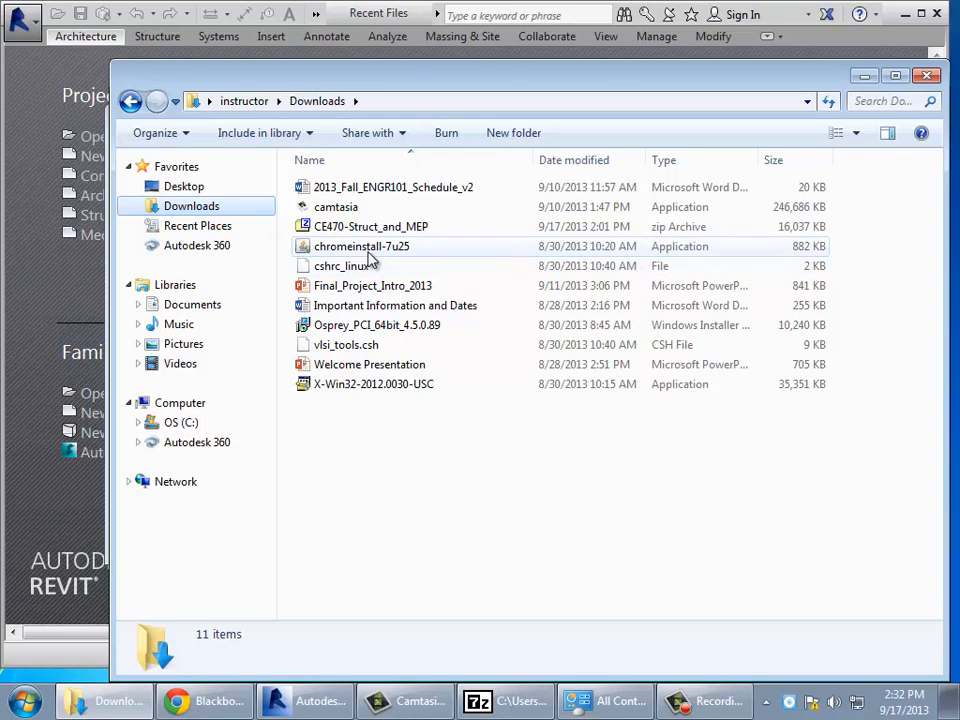
pyautogui.click(371, 228)
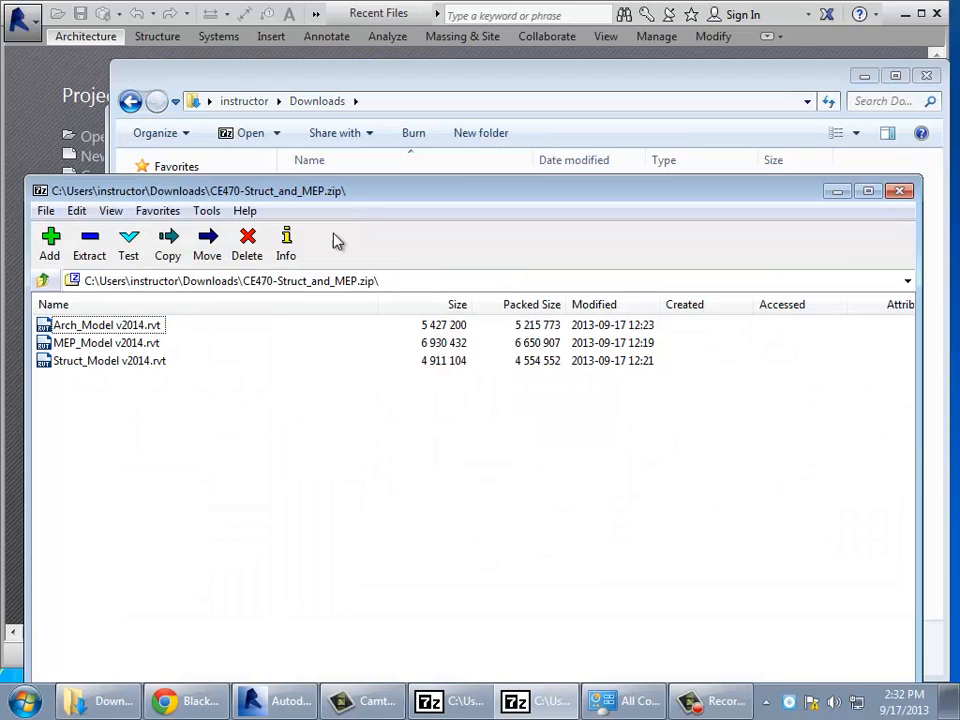
# Extract the Arch_Model, MEP_Model and Struct_Model v2014 files into the Downloads folder and close the archive.
pyautogui.click(100, 328)
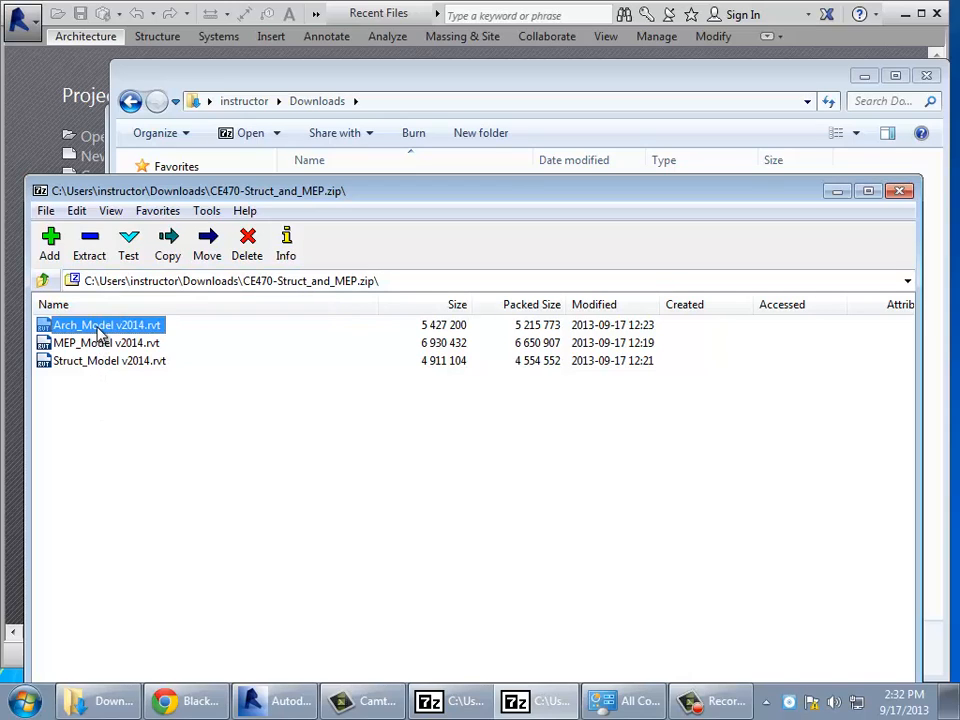
pyautogui.keyDown('ctrl'); pyautogui.click(103, 344); pyautogui.keyUp('ctrl')
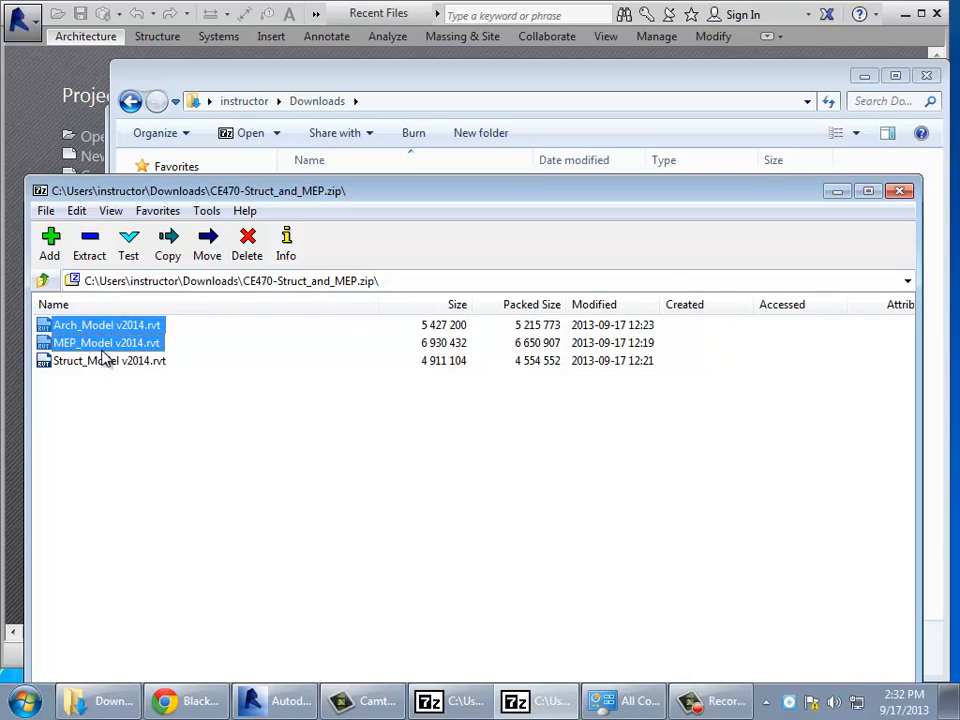
pyautogui.keyDown('ctrl'); pyautogui.click(100, 361); pyautogui.keyUp('ctrl')
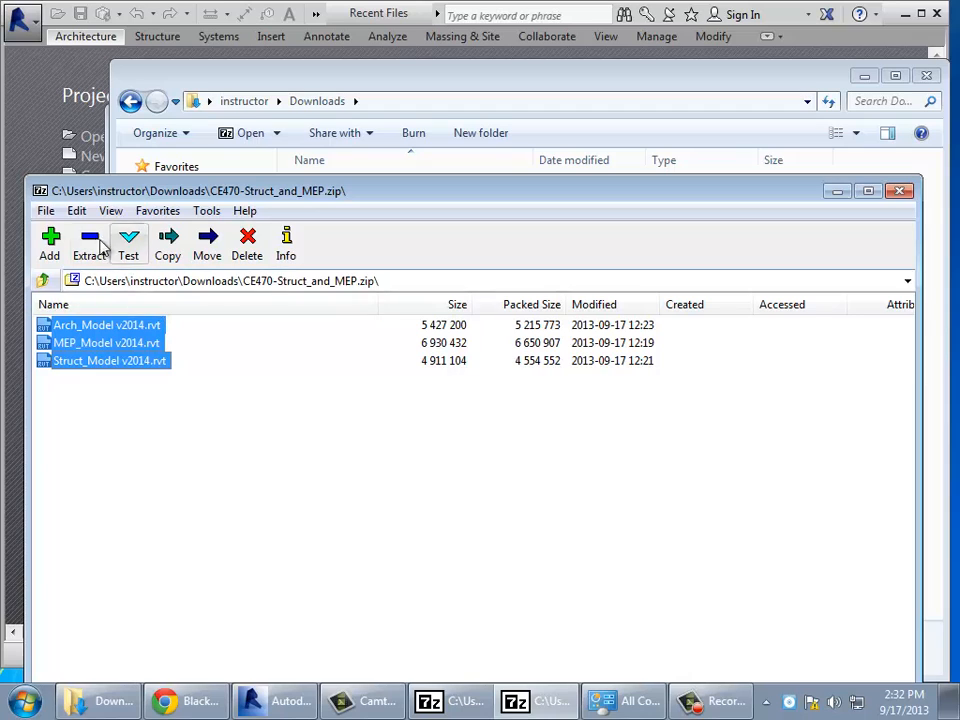
pyautogui.click(90, 240)
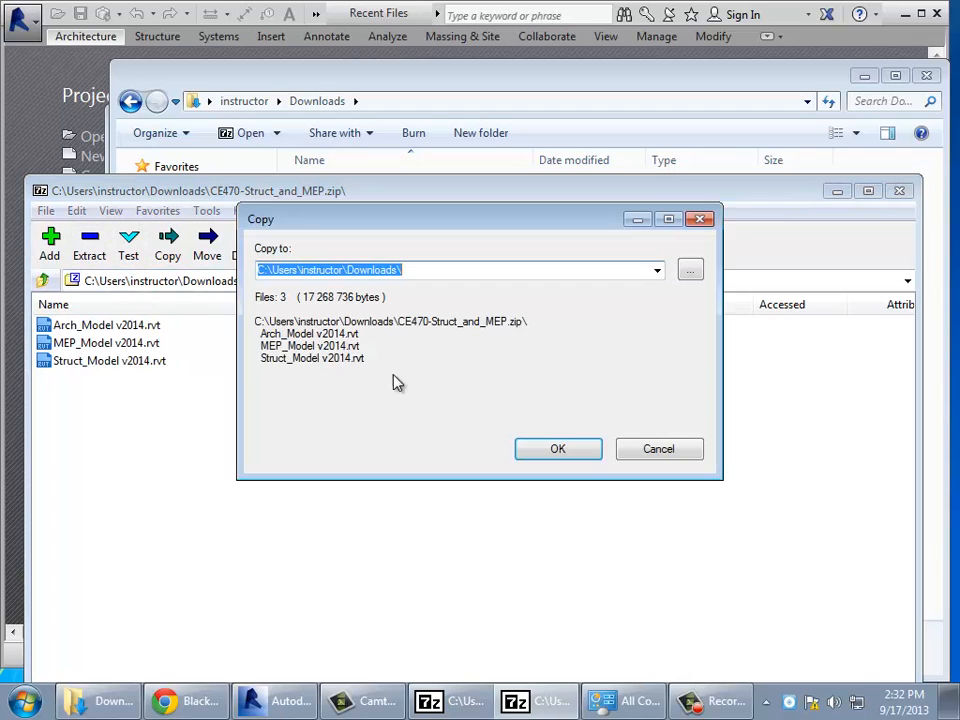
pyautogui.click(548, 452)
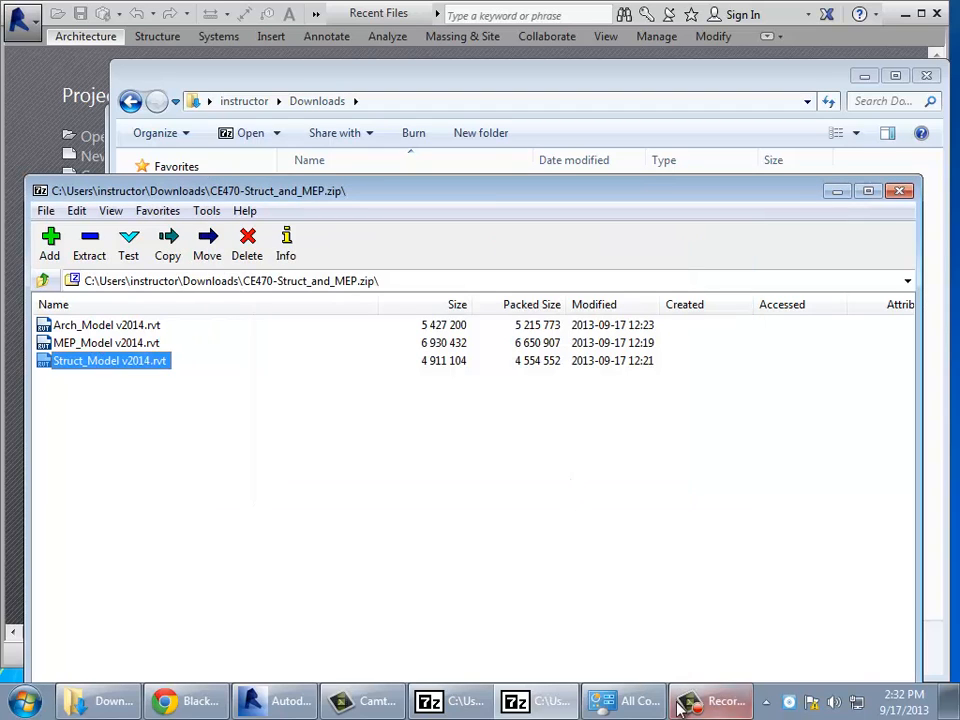
pyautogui.click(898, 191)
# Check the Downloads folder for the extracted Arch_Model v2014 project file.
pyautogui.click(126, 708)
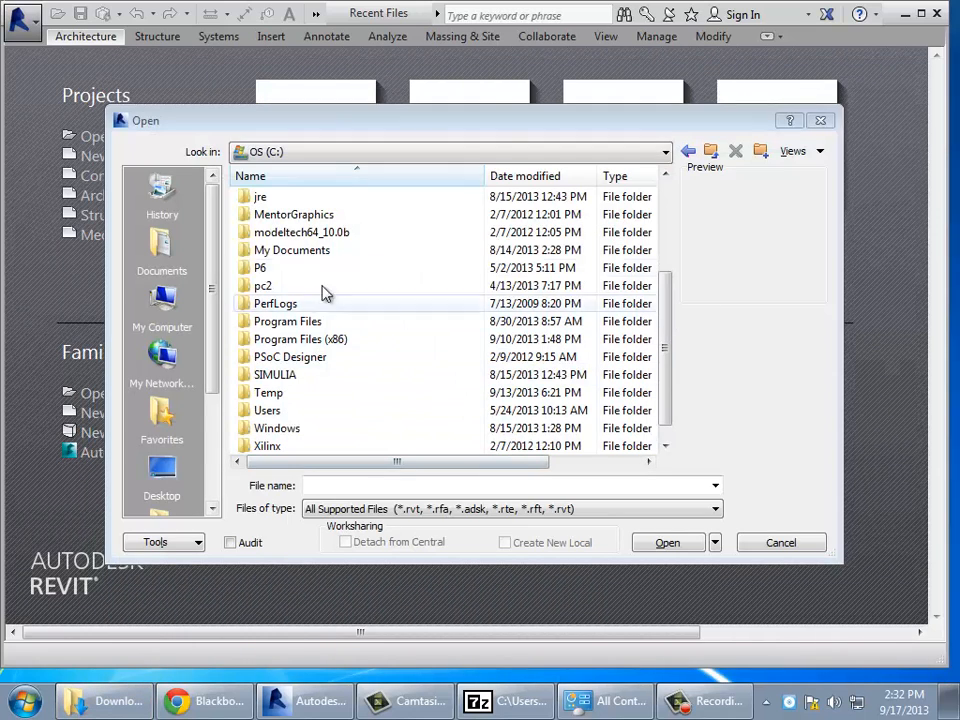
pyautogui.click(125, 700)
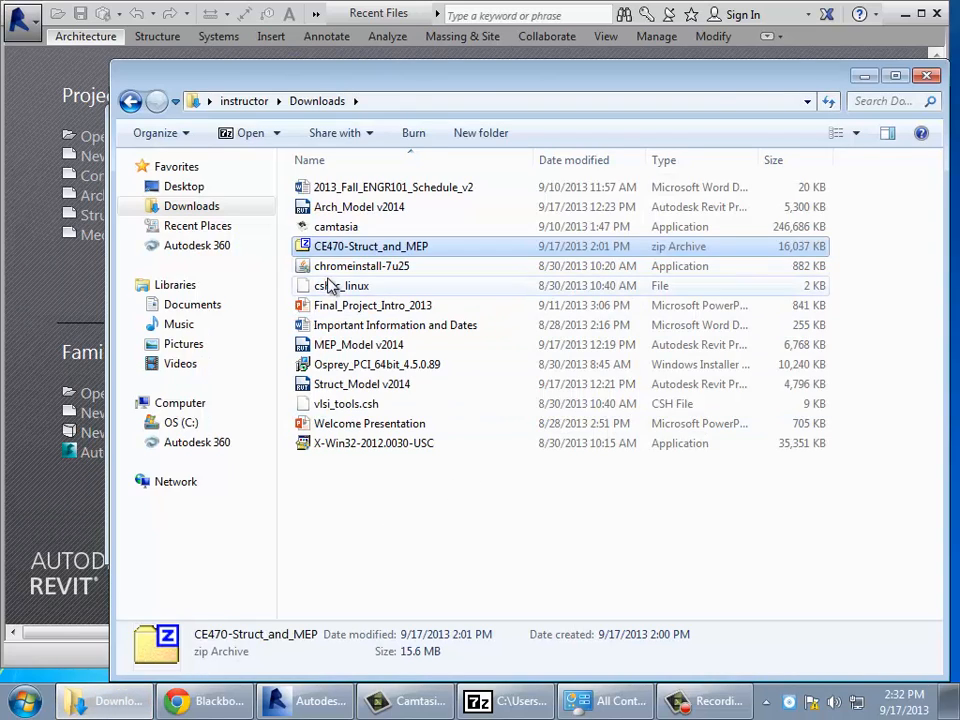
pyautogui.click(368, 210)
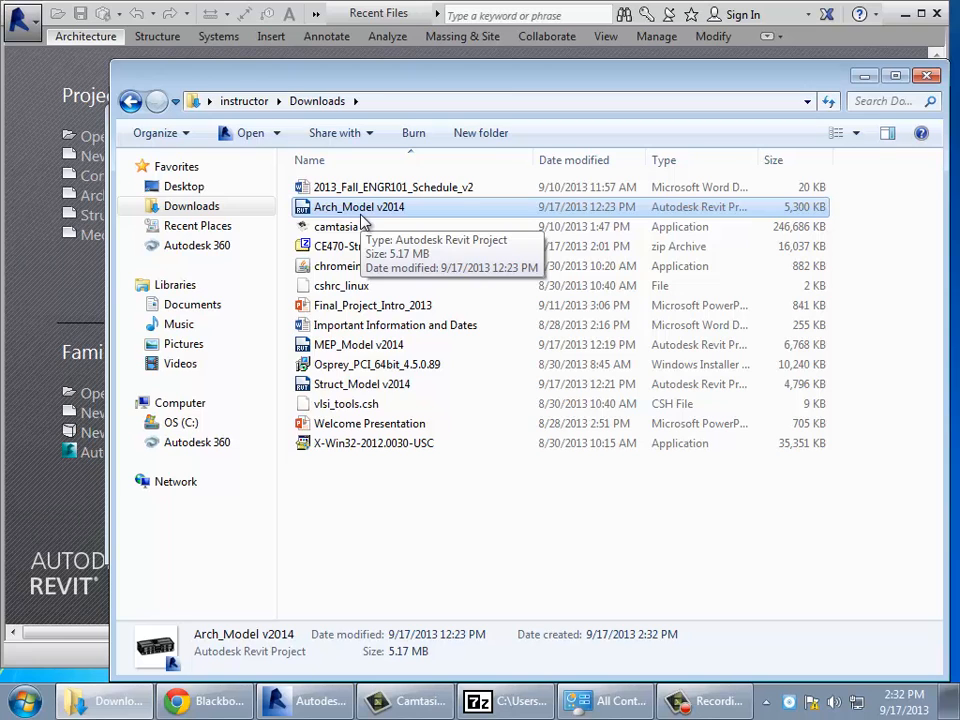
# Return to Revit and open Arch_Model v2014 from the instructor's Downloads folder.
pyautogui.click(21, 212)
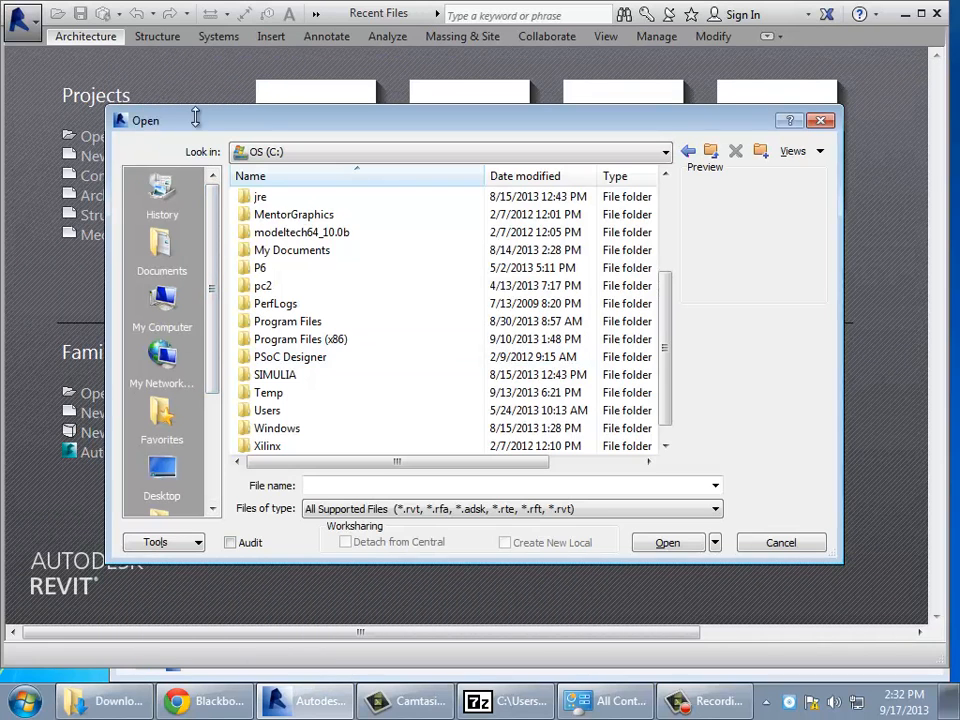
pyautogui.click(296, 152)
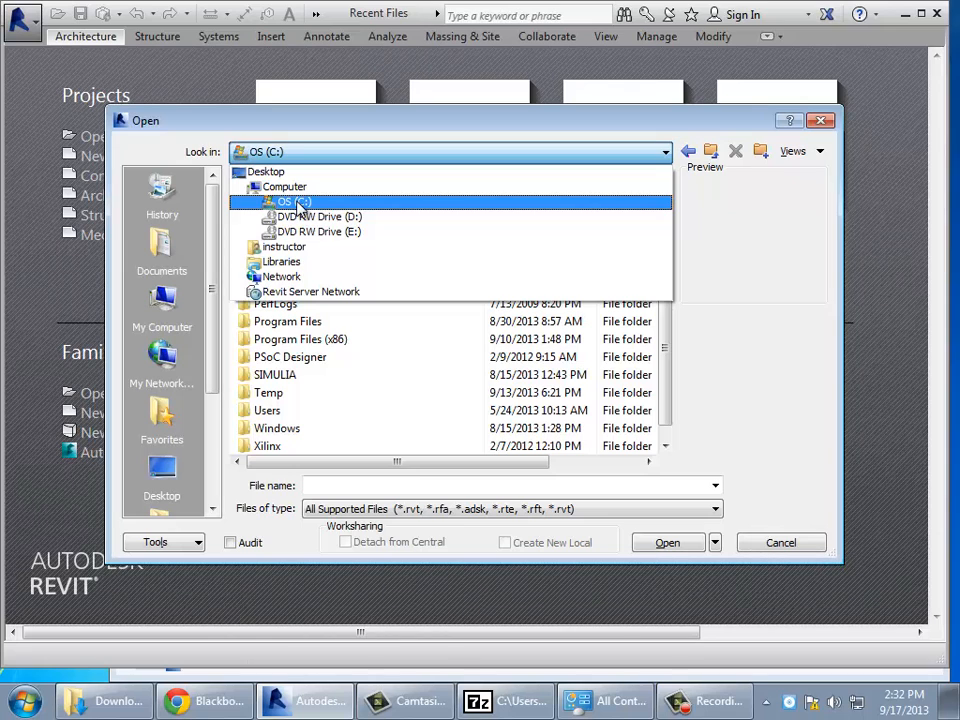
pyautogui.click(283, 246)
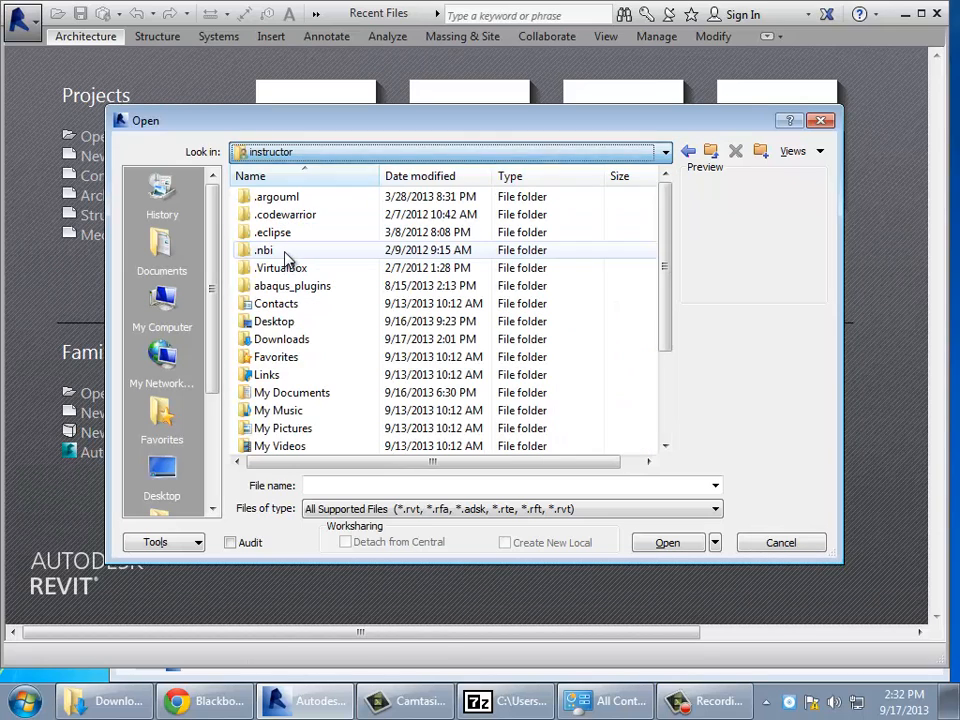
pyautogui.doubleClick(281, 339)
pyautogui.click(297, 197)
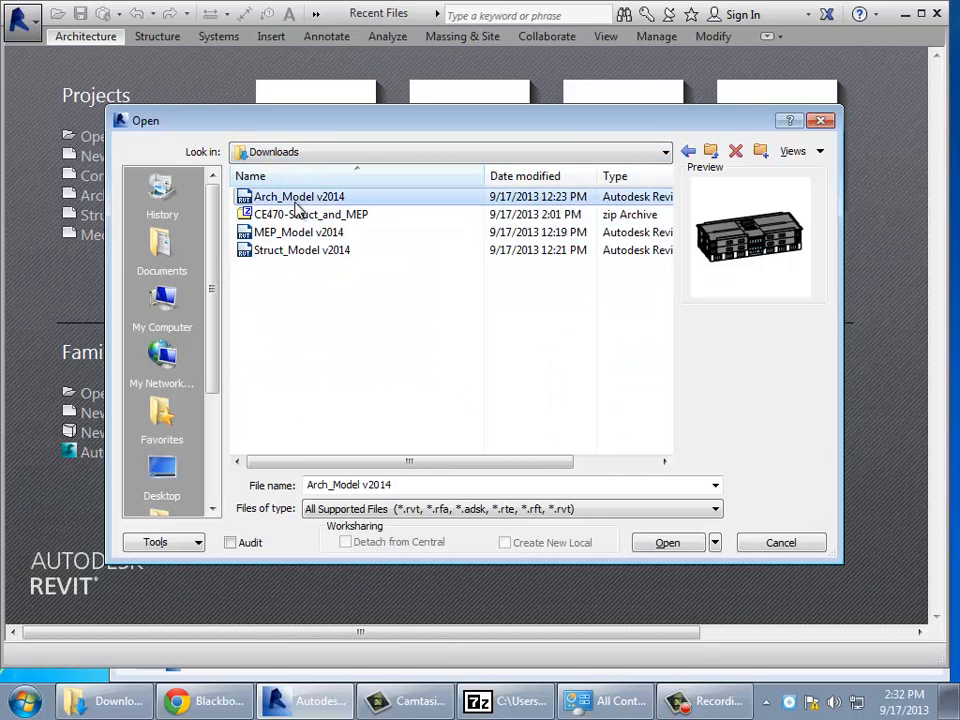
pyautogui.click(669, 545)
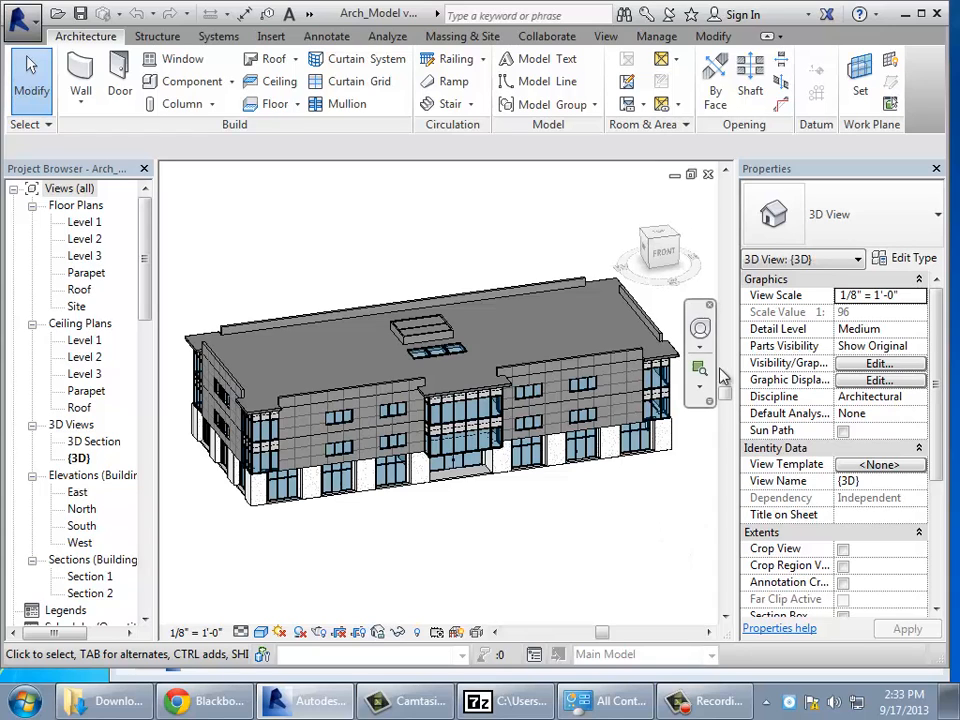
# Delete the roof and all third-storey elements of the building in the front 3D view.
pyautogui.click(665, 252)
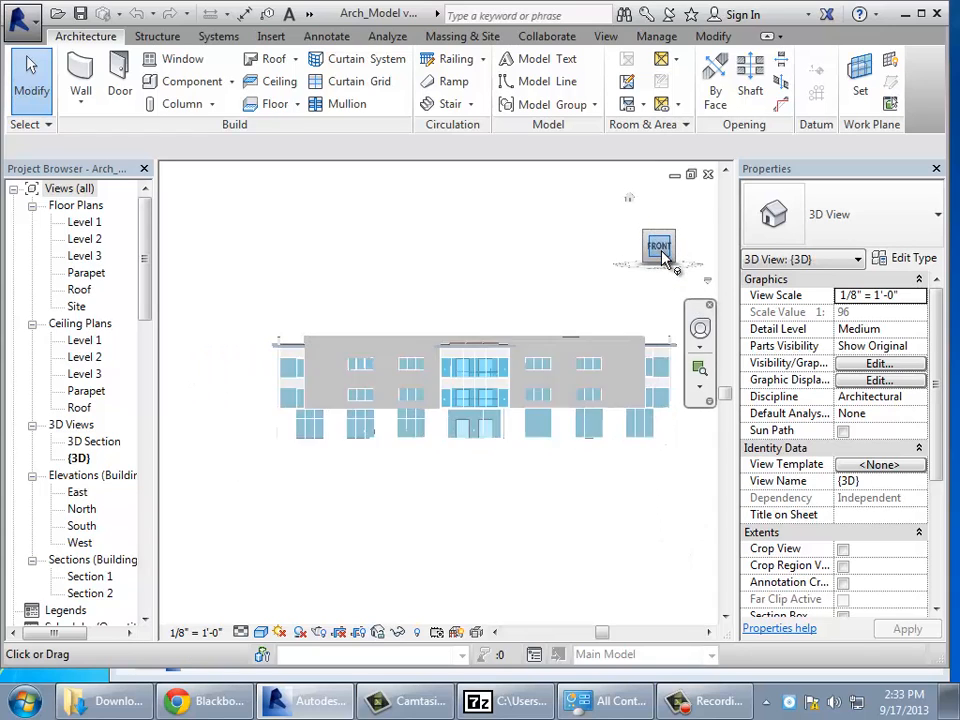
pyautogui.moveTo(226, 316)
pyautogui.mouseDown()
pyautogui.moveTo(270, 349)
pyautogui.moveTo(510, 375)
pyautogui.moveTo(666, 370)
pyautogui.moveTo(382, 328)
pyautogui.moveTo(221, 321)
pyautogui.mouseUp()
pyautogui.press('Escape')
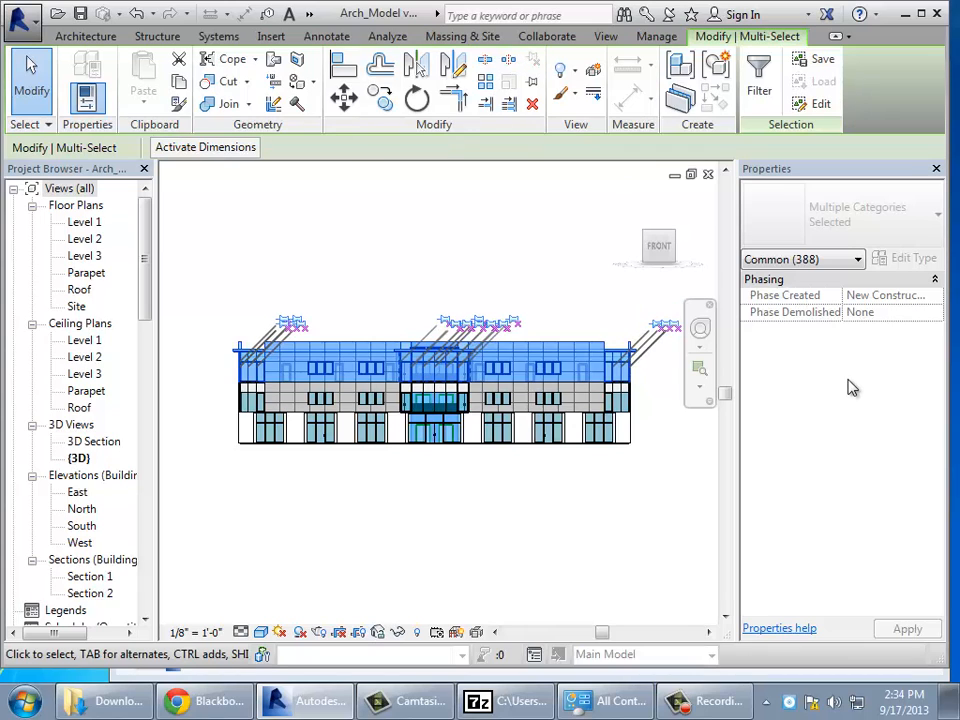
pyautogui.click(533, 106)
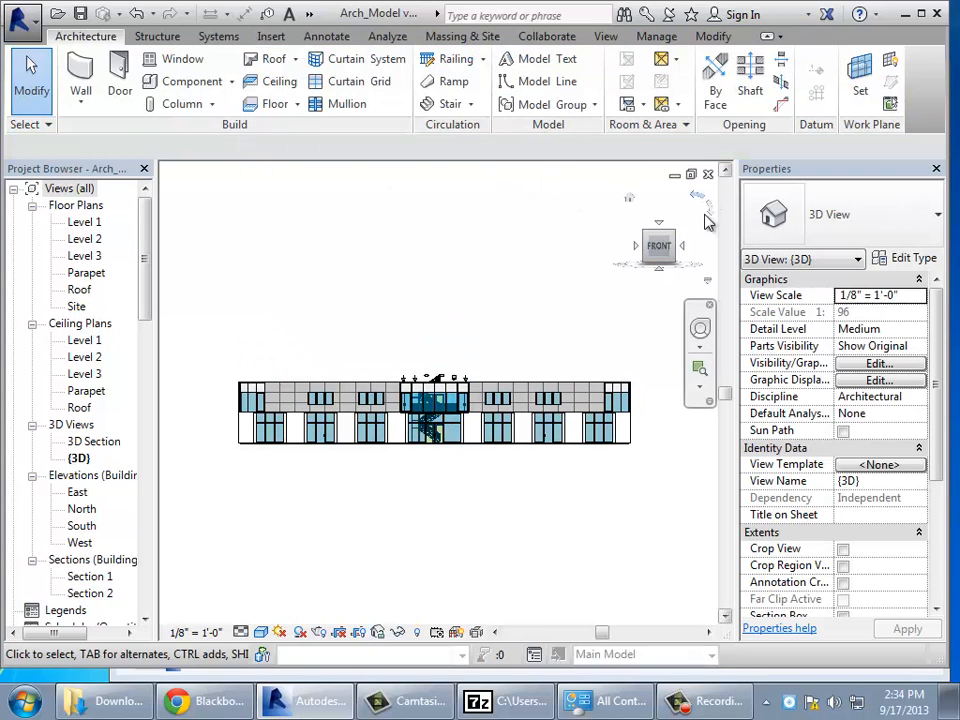
# Open the South elevation to work on the level heads beside grid H.
pyautogui.click(646, 241)
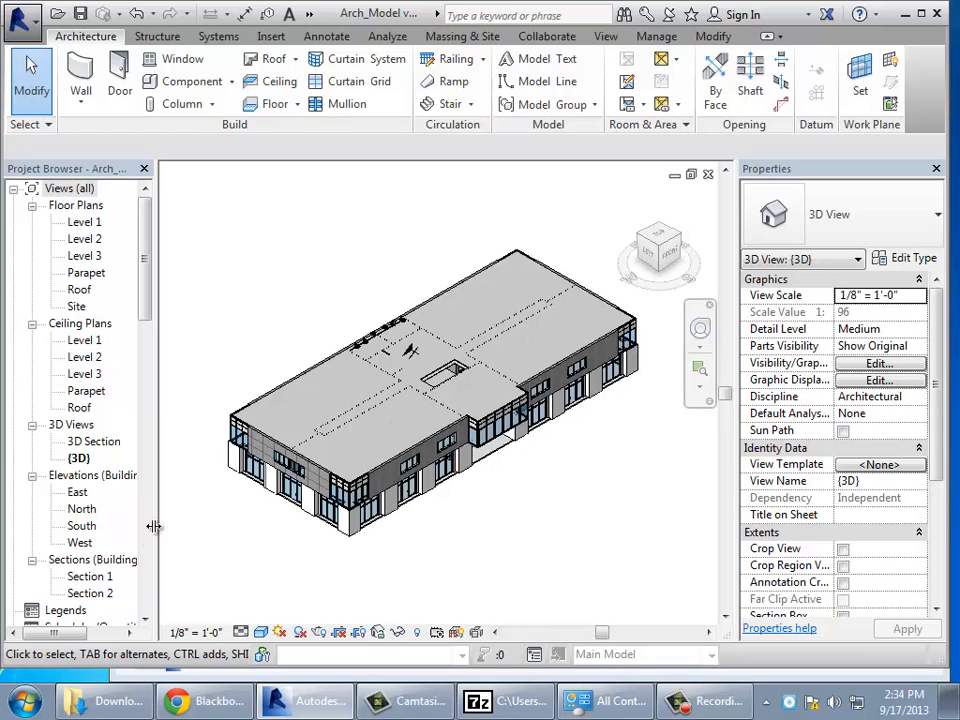
pyautogui.doubleClick(81, 528)
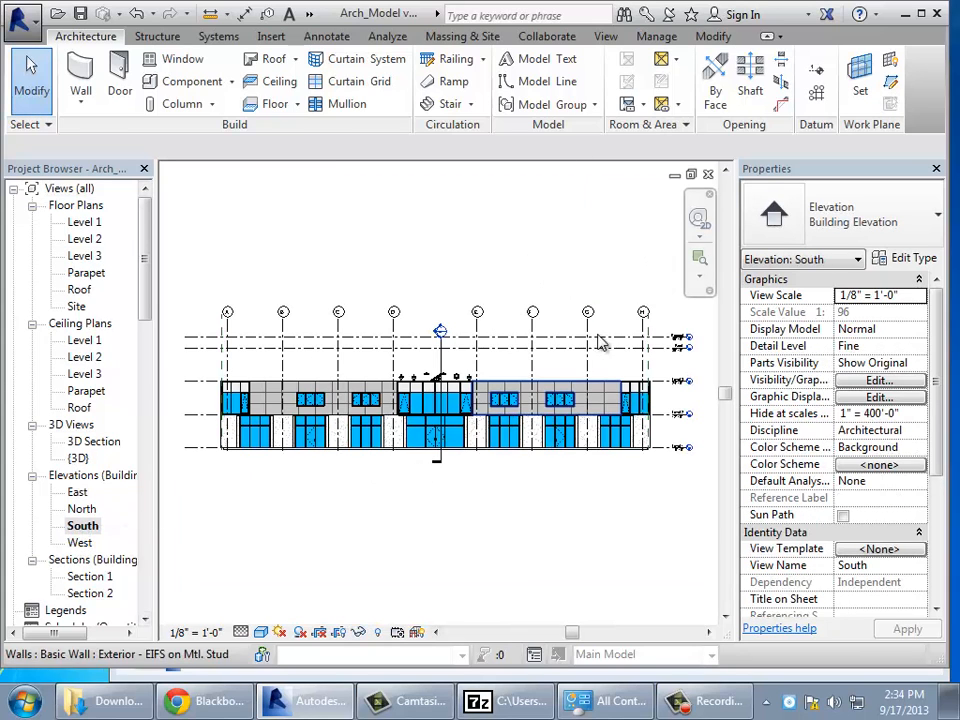
pyautogui.scroll(3, 600, 343)
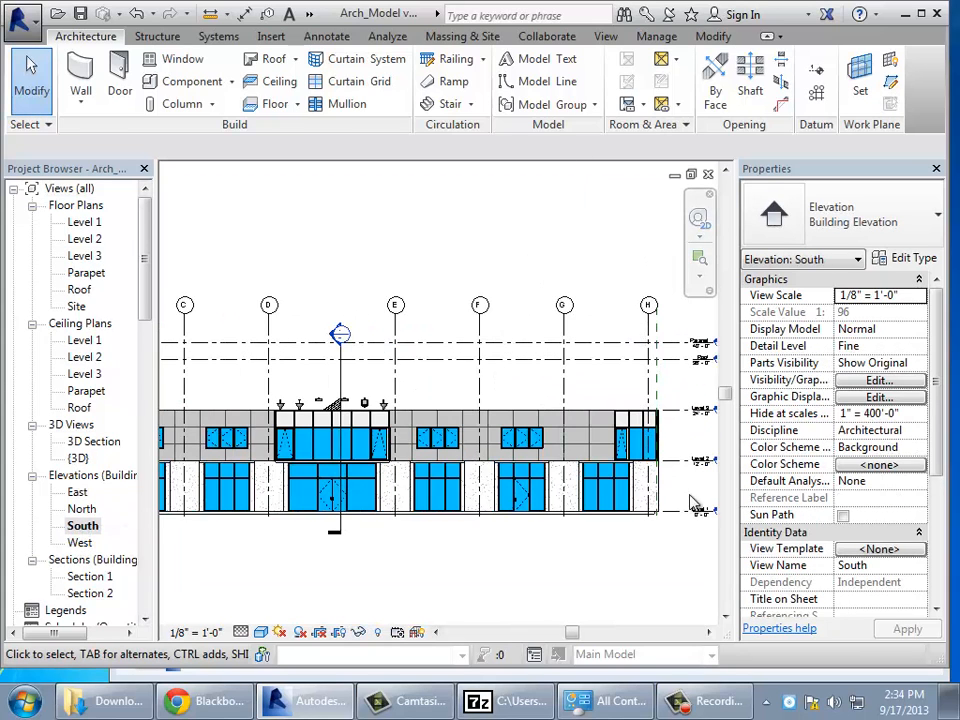
pyautogui.scroll(1, 700, 515)
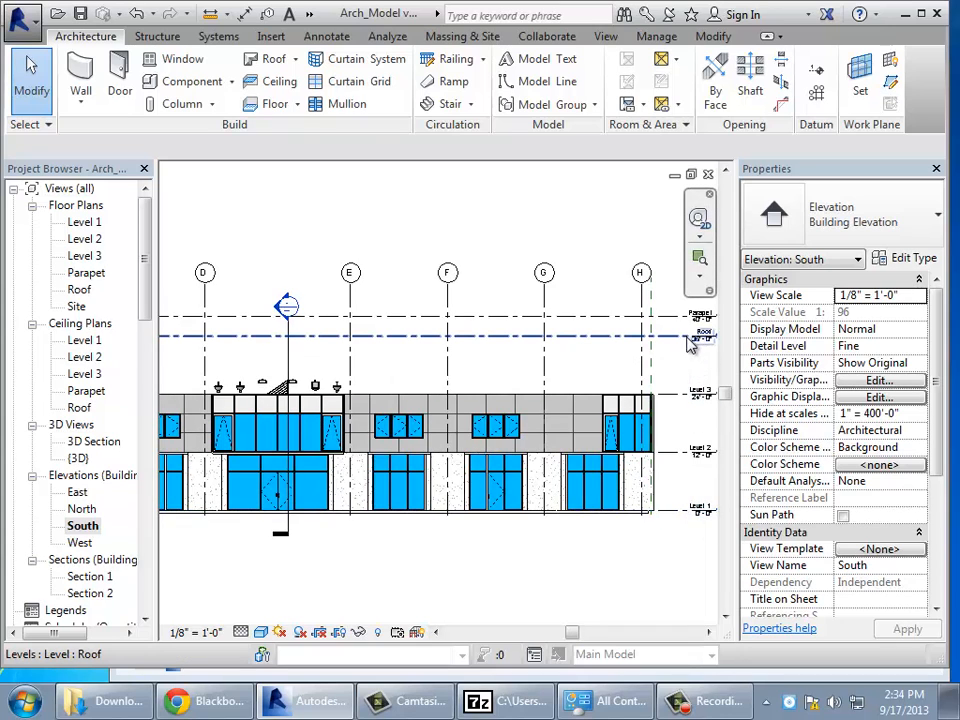
pyautogui.scroll(2, 672, 362)
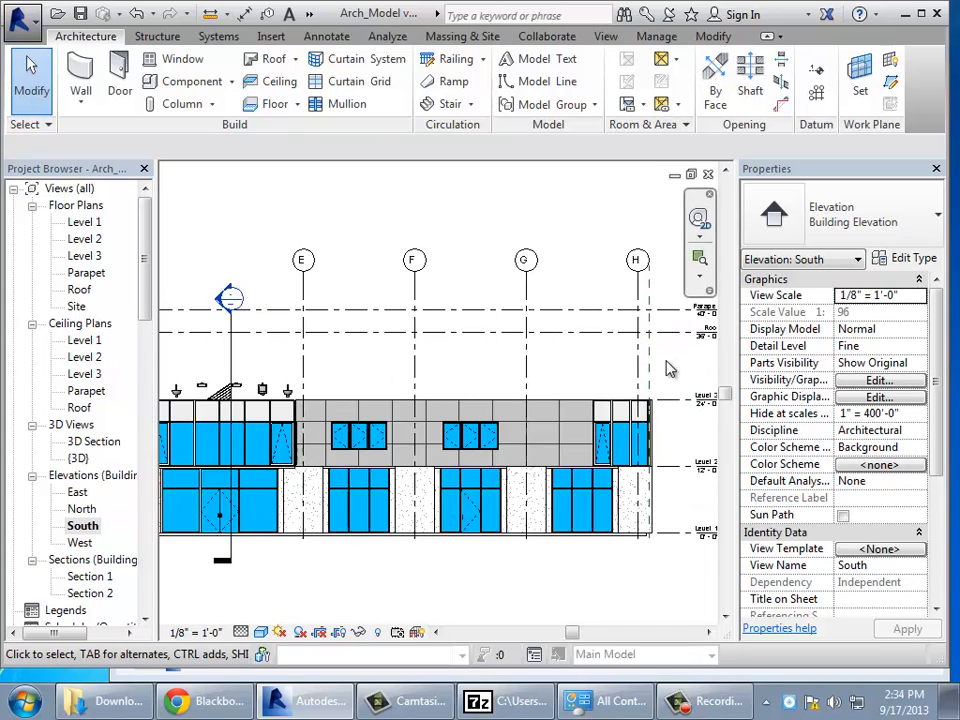
pyautogui.click(710, 632)
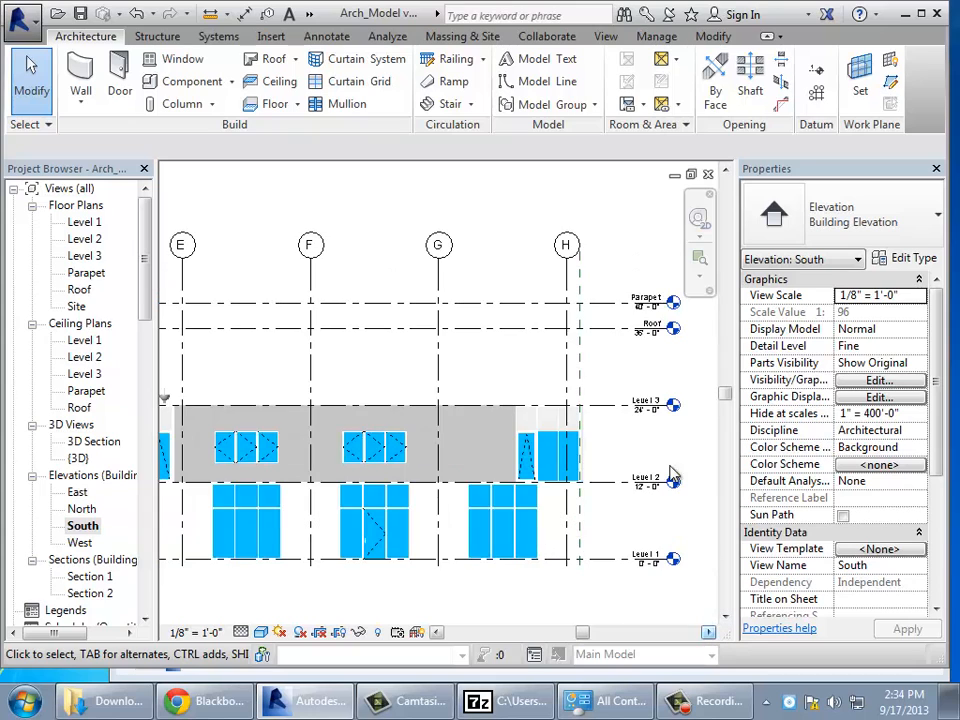
# Rename the Roof level to Level 4 and rename its corresponding views as well.
pyautogui.click(656, 330)
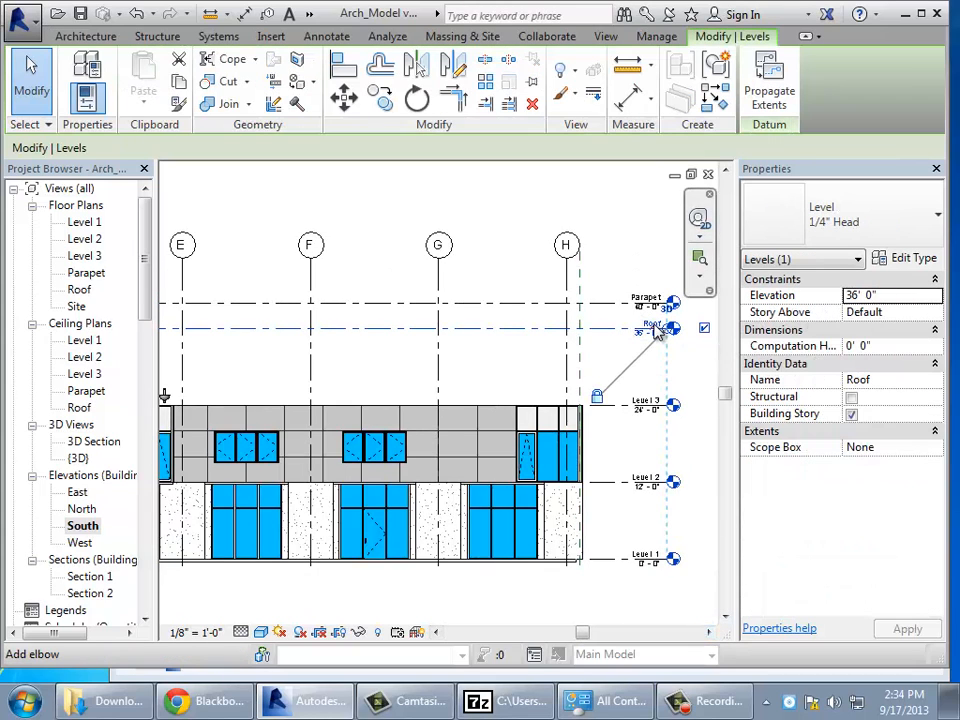
pyautogui.scroll(3, 648, 340)
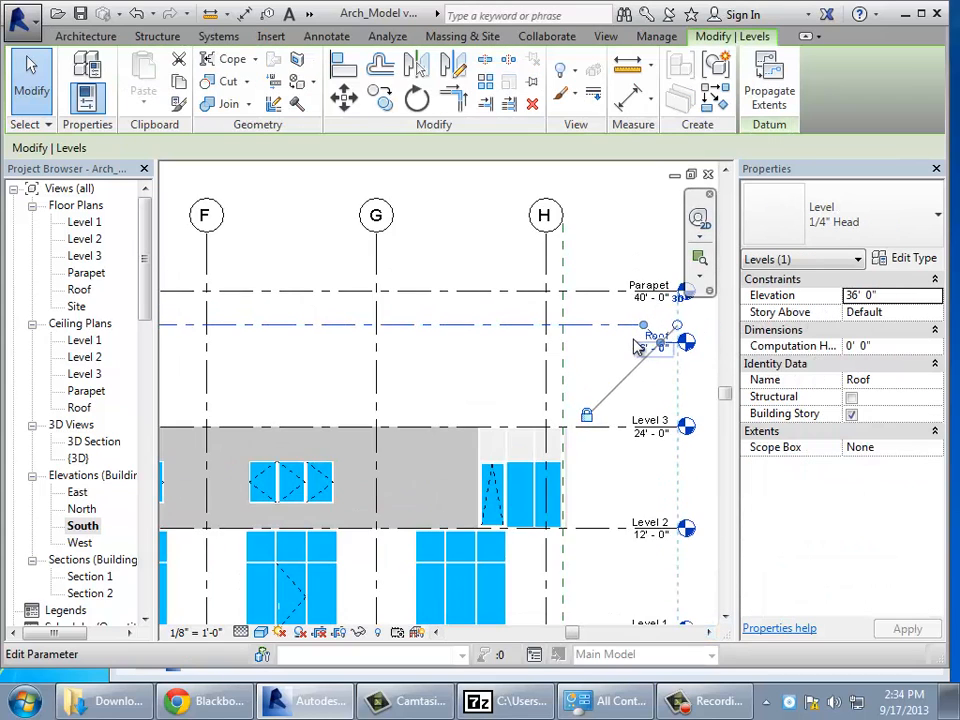
pyautogui.click(680, 366)
pyautogui.click(658, 336)
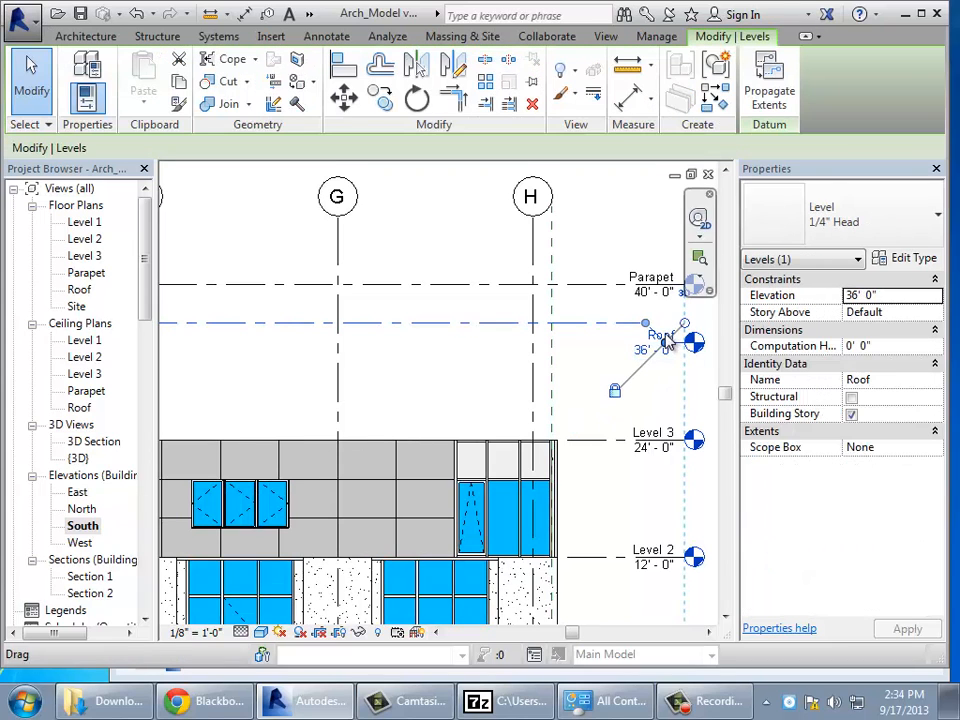
pyautogui.click(655, 333)
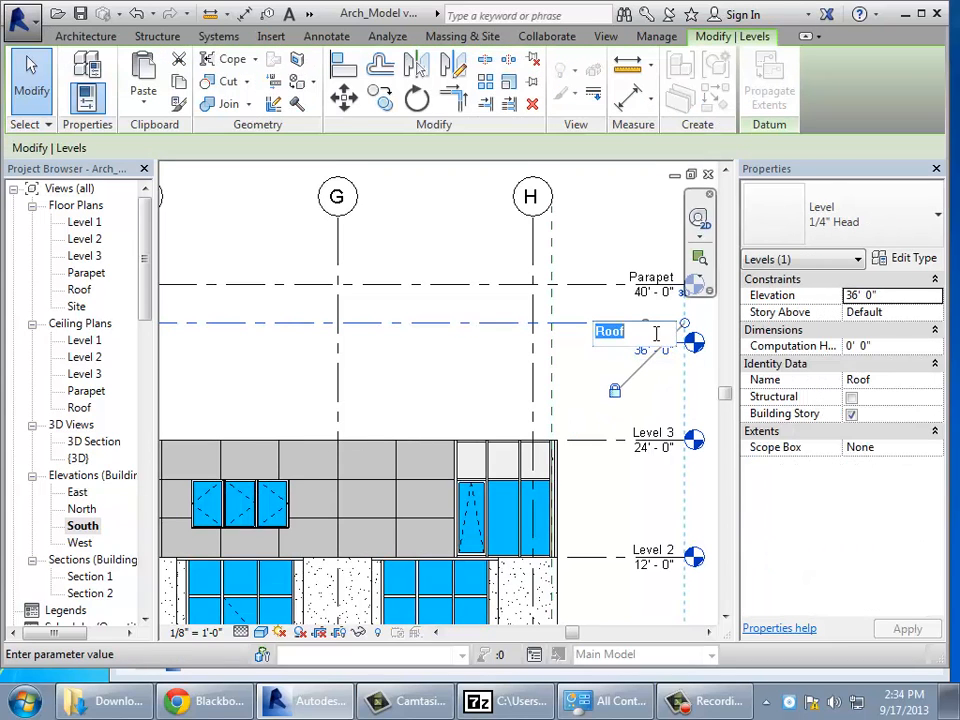
pyautogui.write('Level 4')
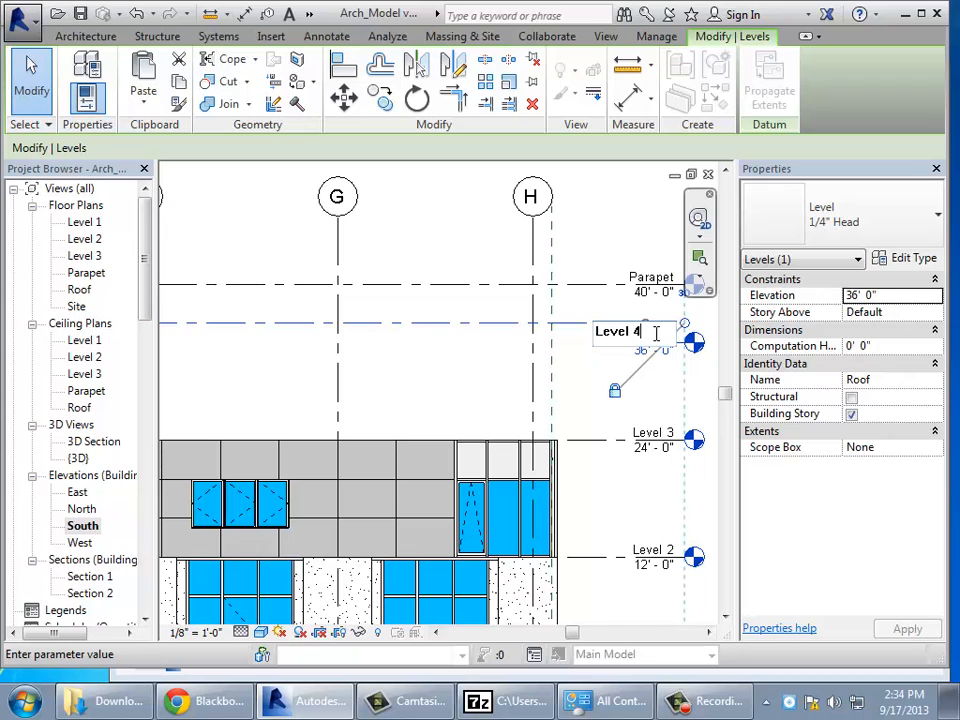
pyautogui.press('Return')
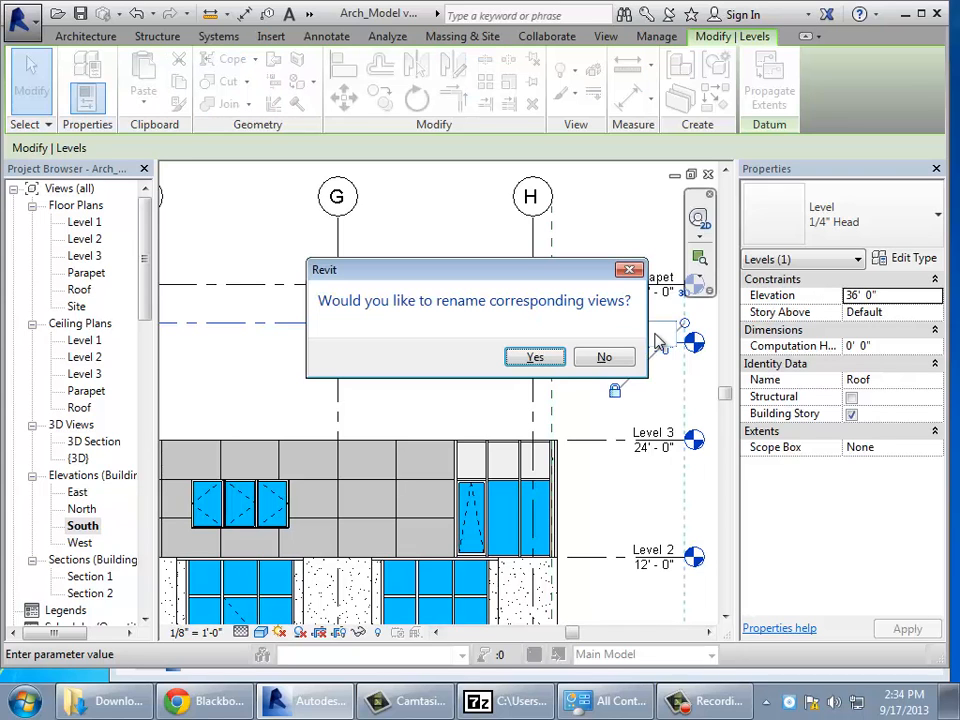
pyautogui.click(562, 364)
pyautogui.click(623, 221)
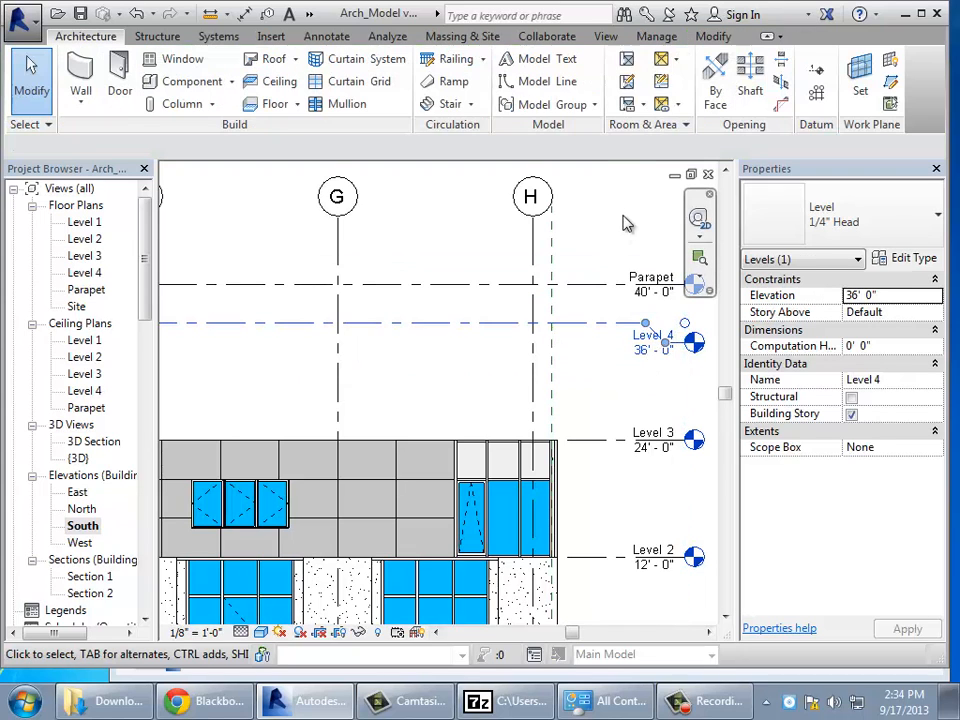
# Add a level 12' 0" above Level 4 by offsetting from its picked line, with plan views created.
pyautogui.click(578, 323)
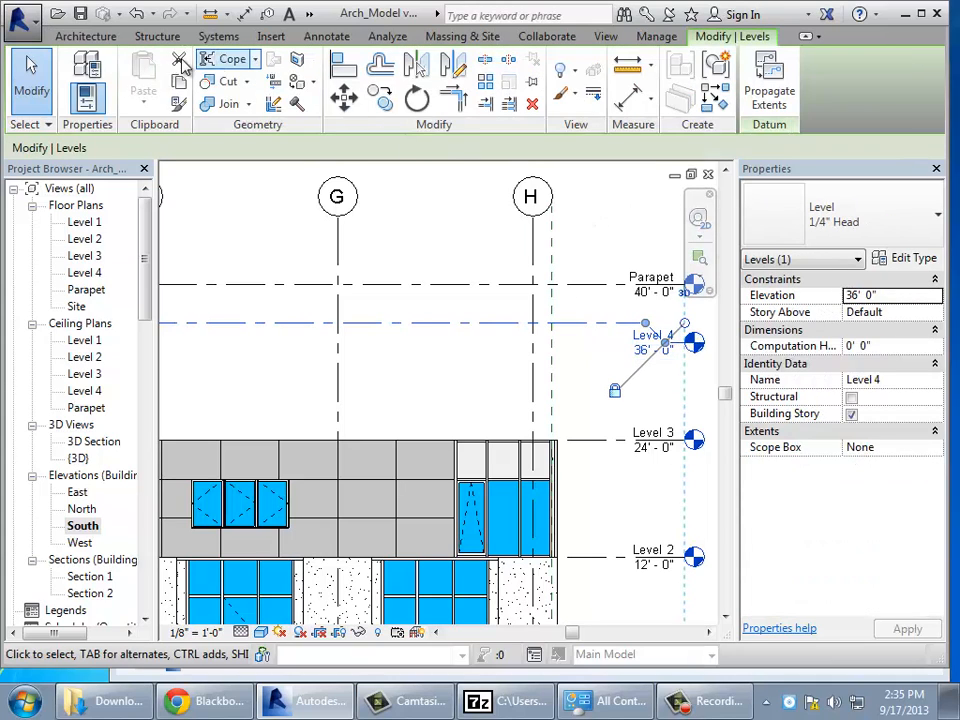
pyautogui.click(85, 36)
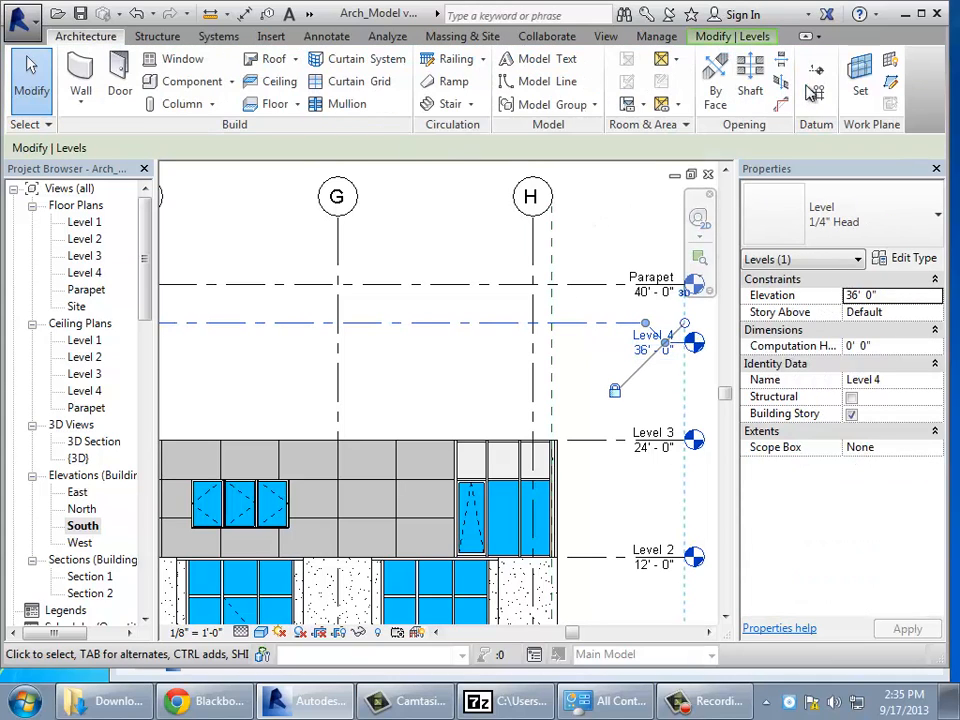
pyautogui.click(815, 70)
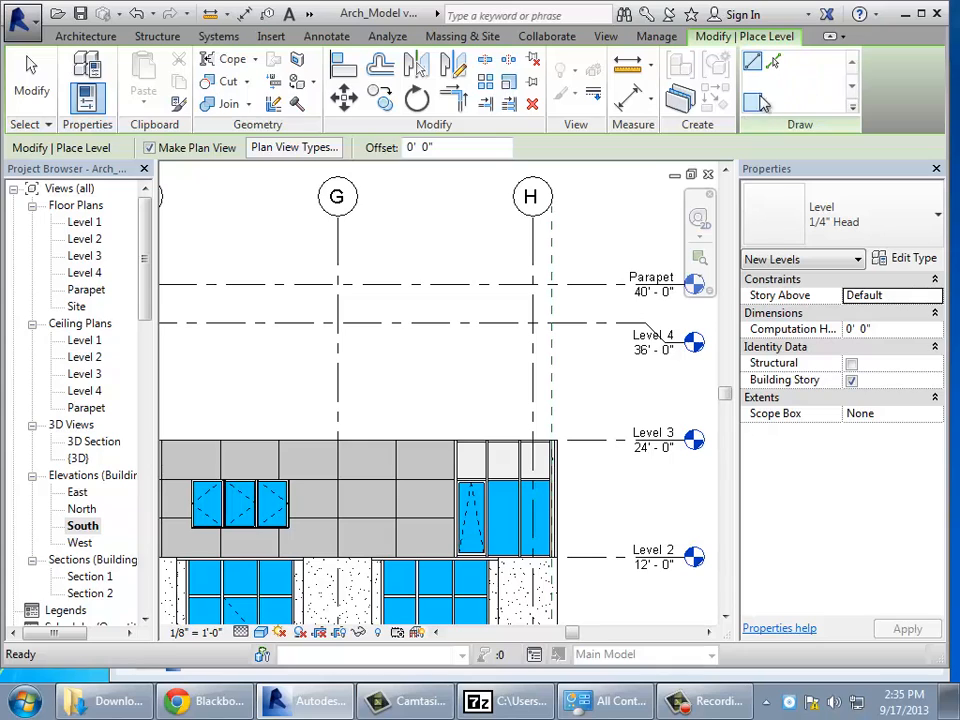
pyautogui.click(773, 62)
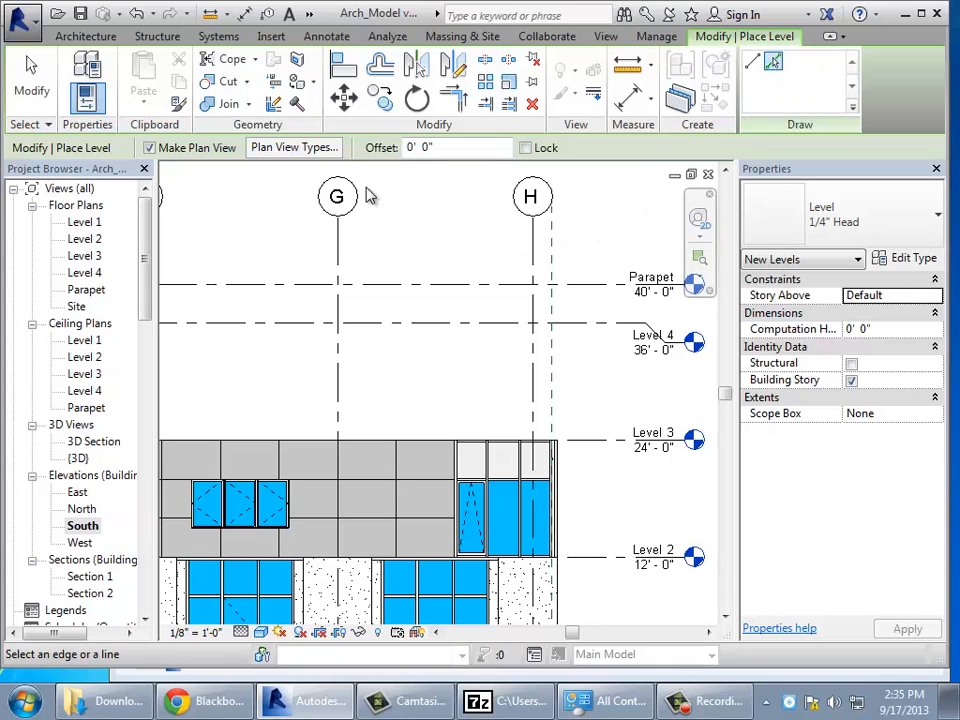
pyautogui.click(415, 147)
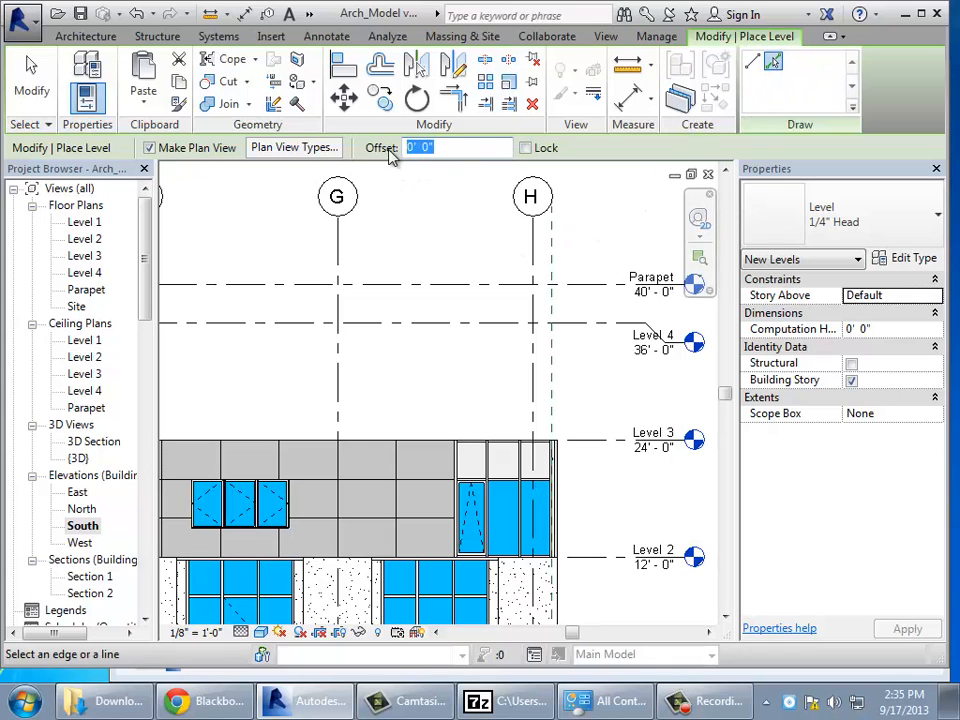
pyautogui.write('12')
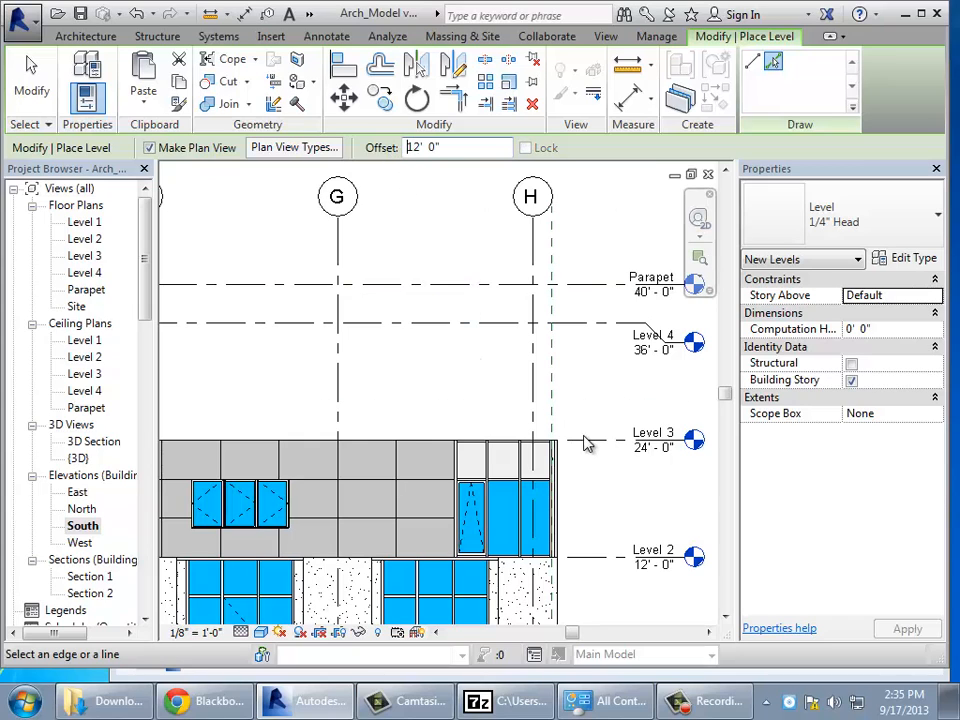
pyautogui.click(598, 327)
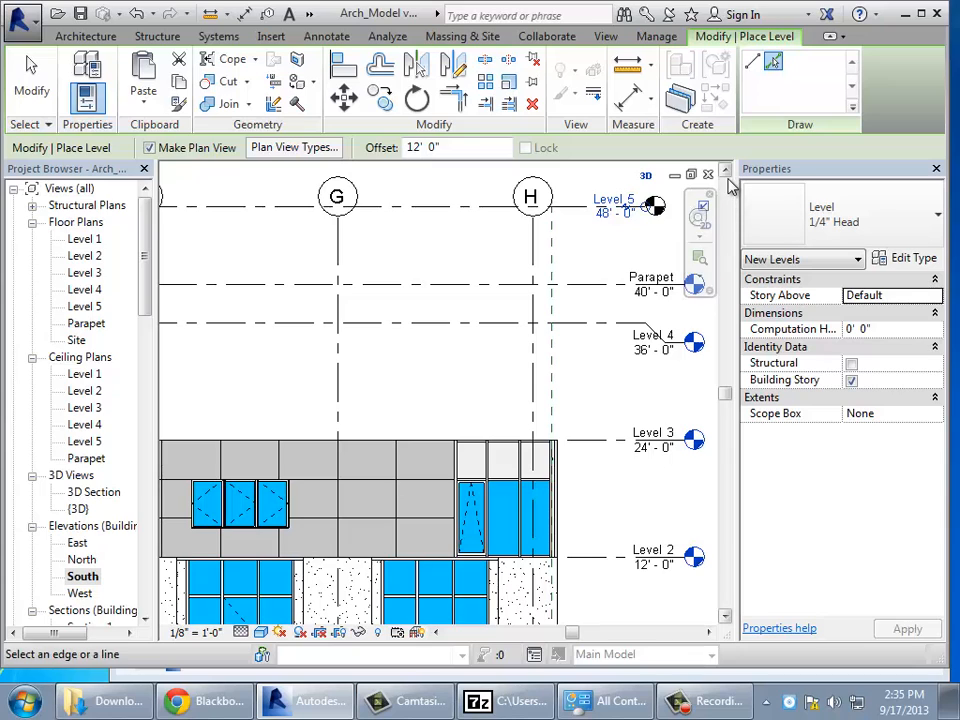
# Add another level 12' 0" above Level 5 with the same pick-line offset.
pyautogui.click(726, 172)
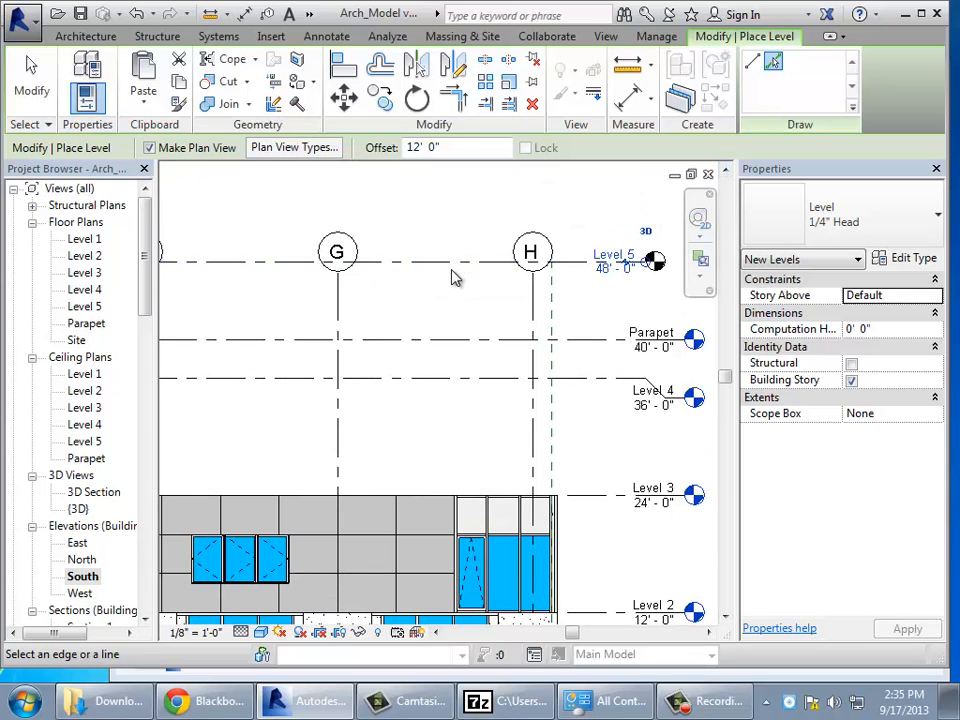
pyautogui.click(726, 172)
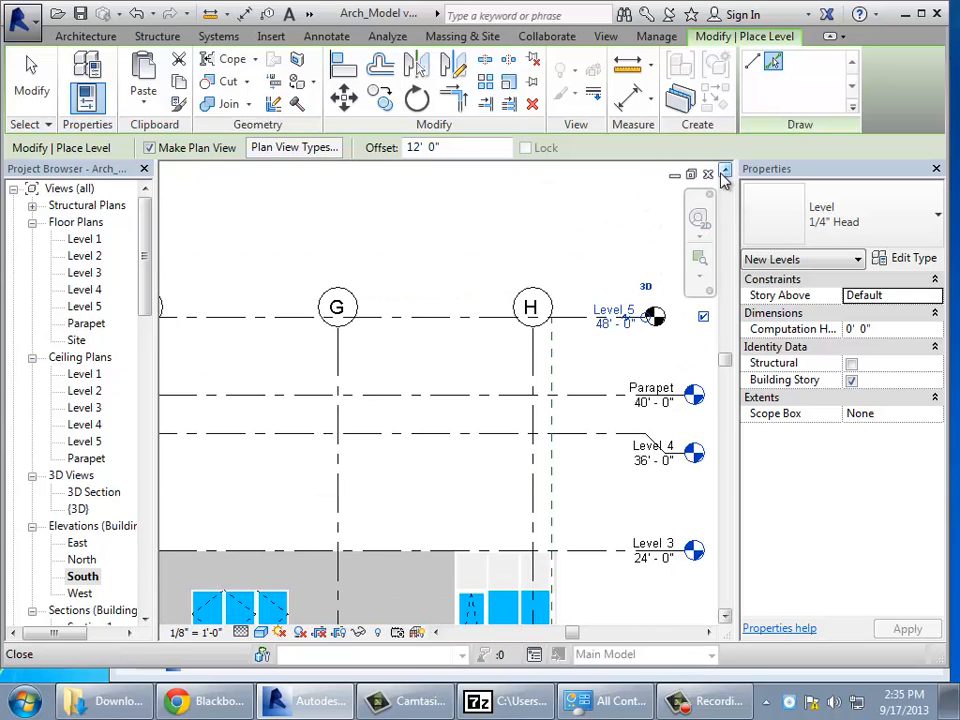
pyautogui.click(488, 320)
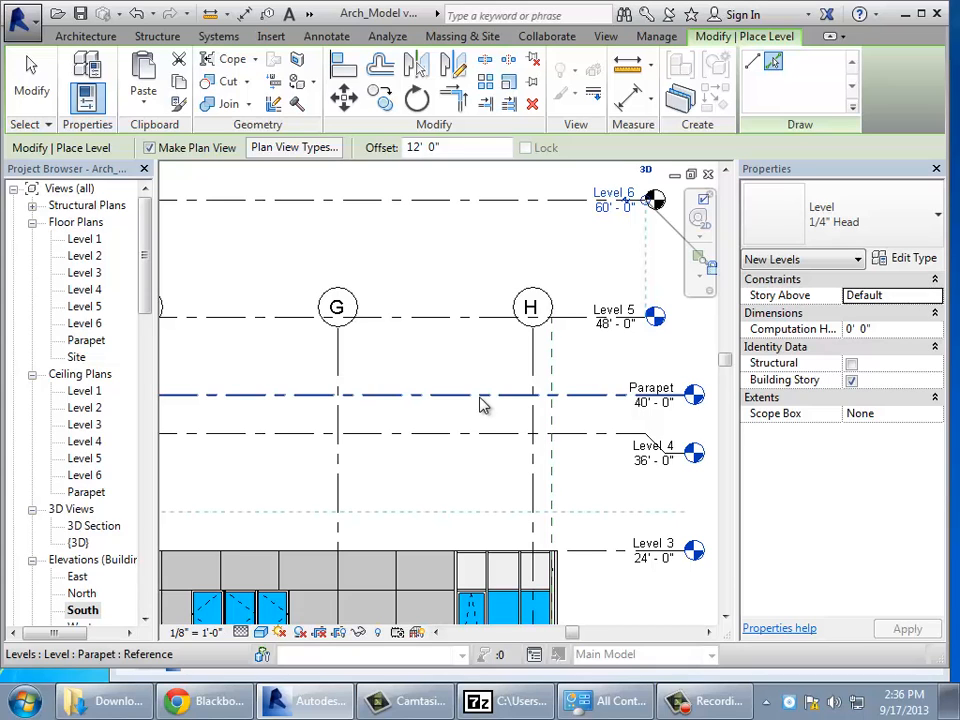
pyautogui.scroll(-4, 478, 430)
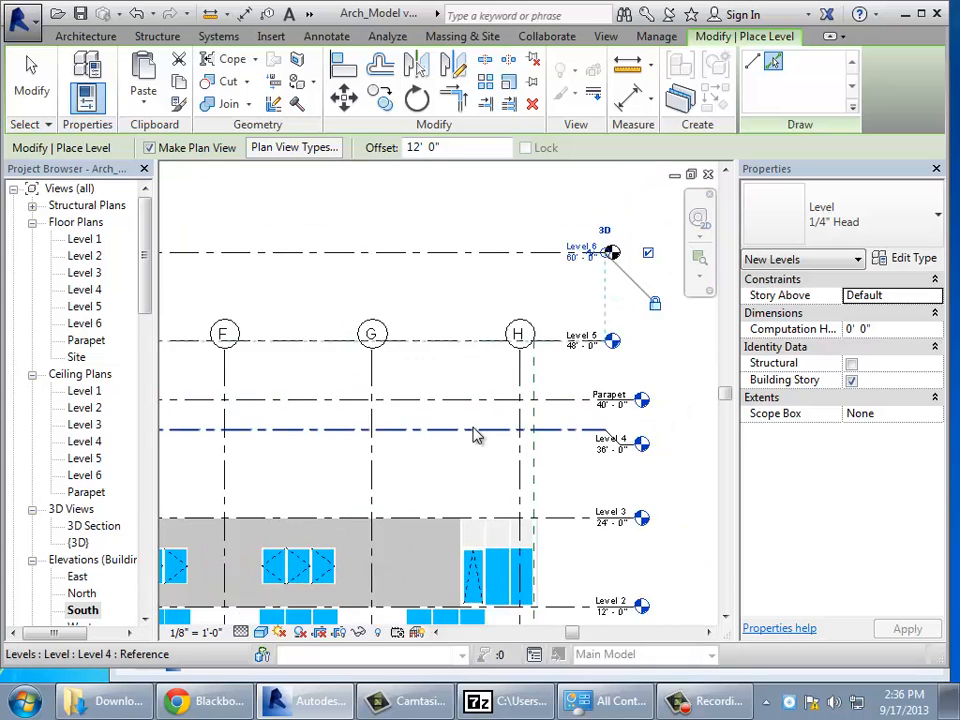
pyautogui.scroll(-4, 622, 519)
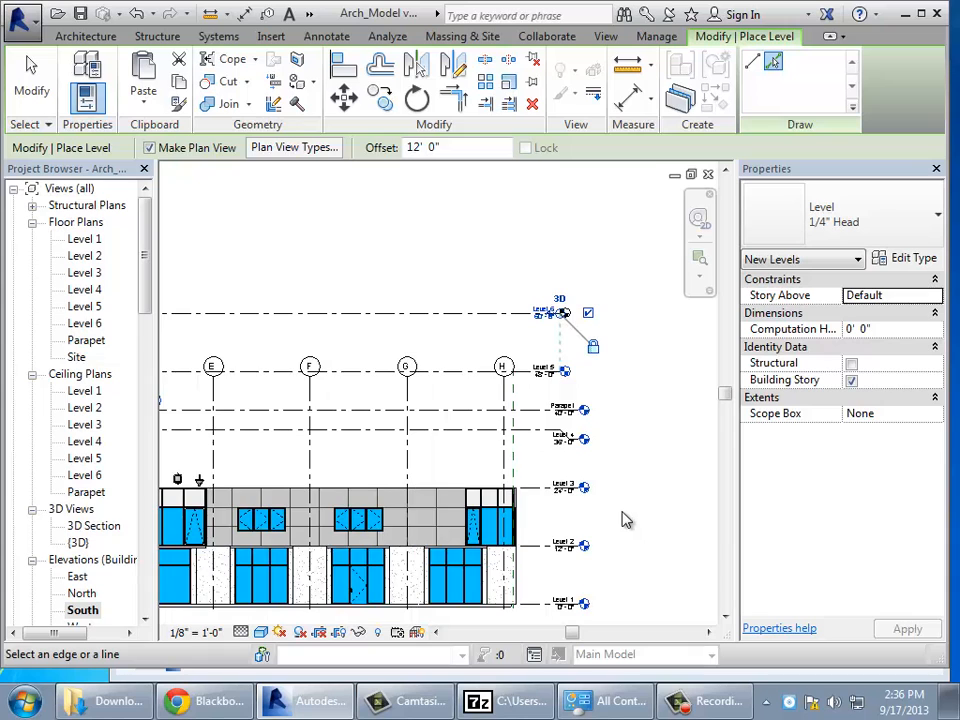
pyautogui.scroll(-2, 622, 519)
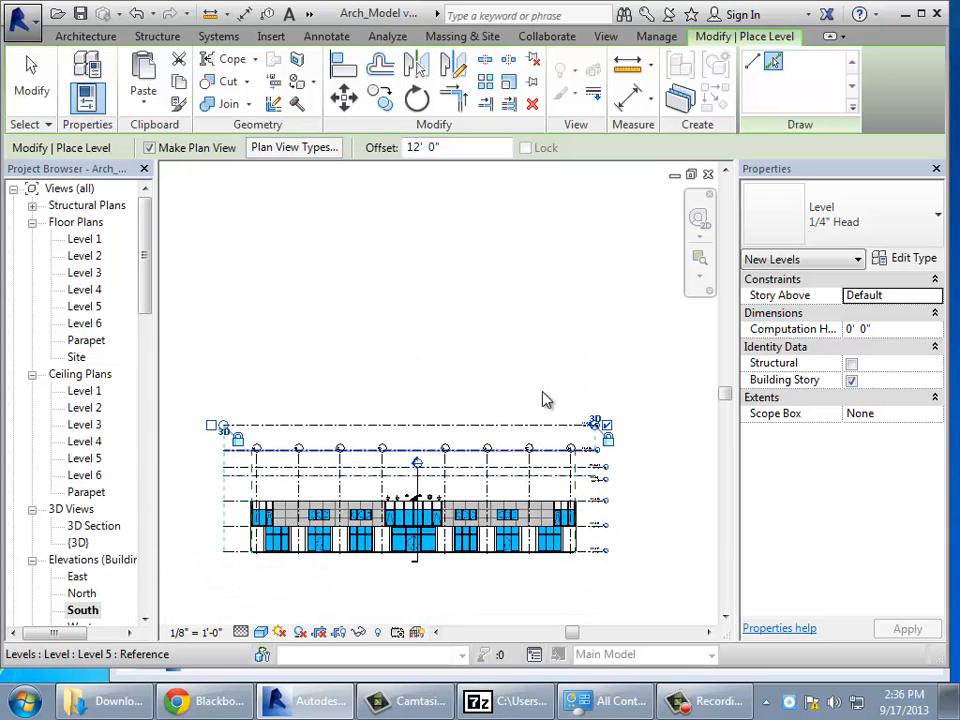
# Show the 3D view from the front, select all second-storey elements and copy them to the clipboard.
pyautogui.click(308, 13)
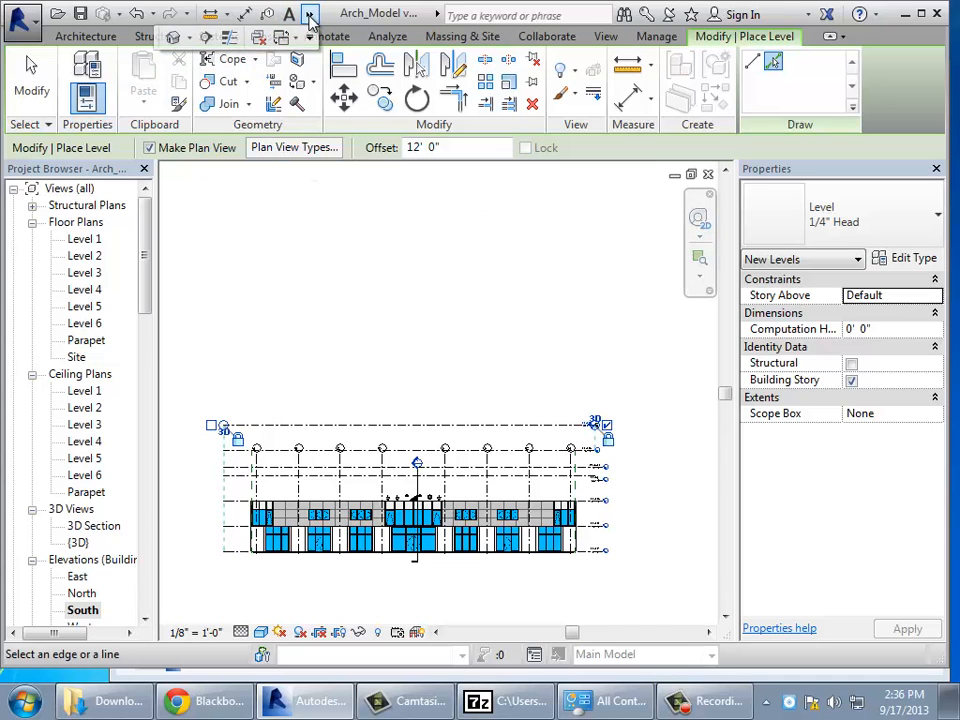
pyautogui.click(173, 37)
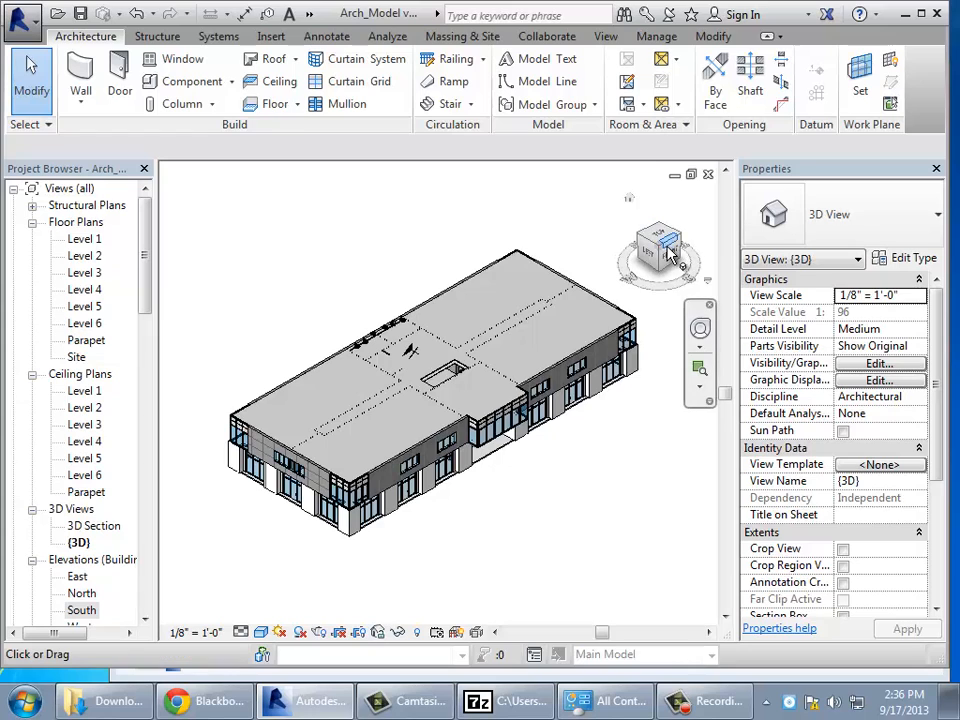
pyautogui.click(668, 252)
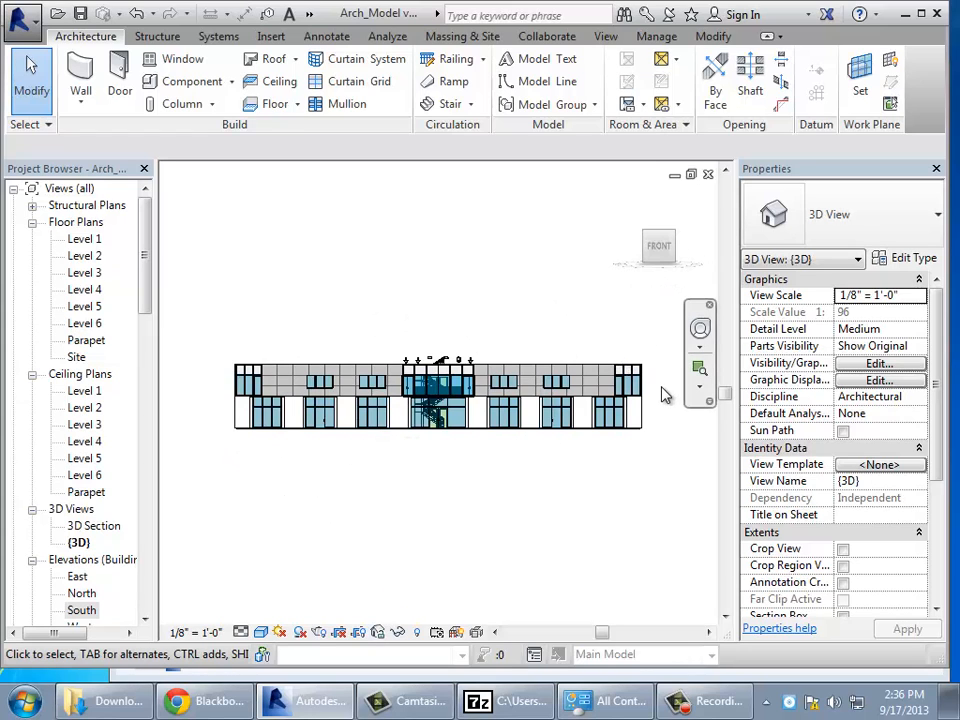
pyautogui.moveTo(660, 358); pyautogui.dragTo(221, 338)
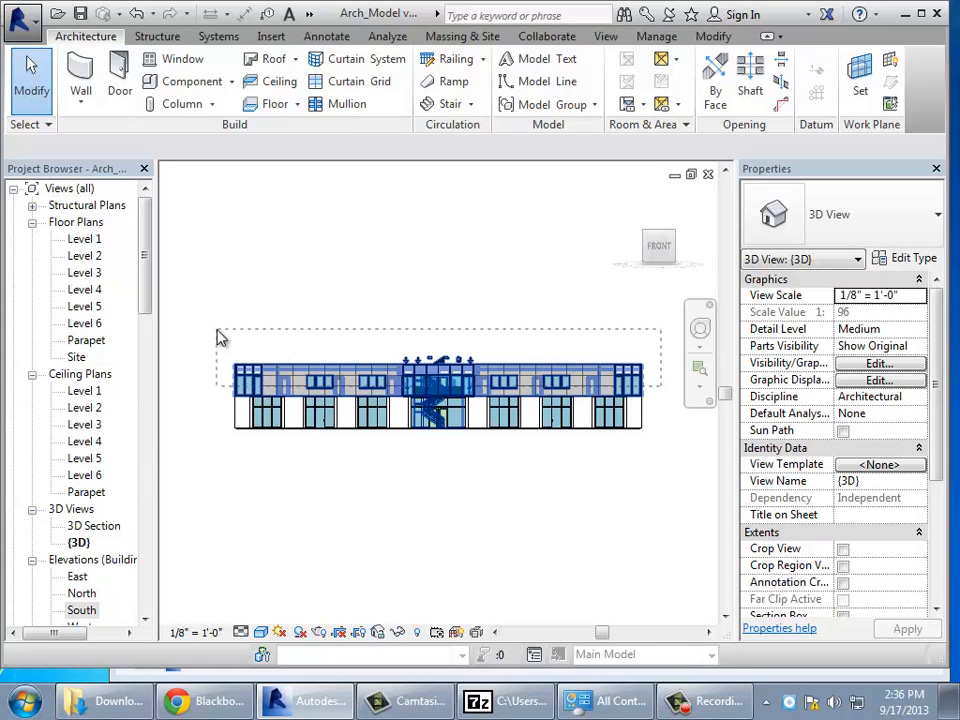
pyautogui.moveTo(221, 338)
pyautogui.mouseDown()
pyautogui.moveTo(459, 360)
pyautogui.moveTo(214, 354)
pyautogui.mouseUp()
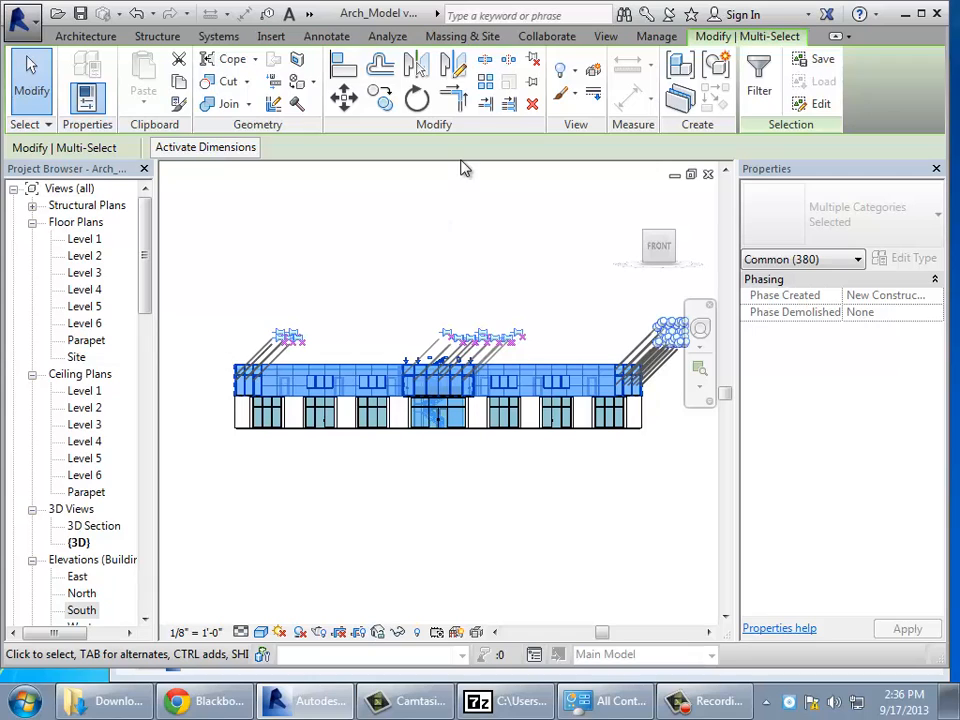
pyautogui.click(180, 85)
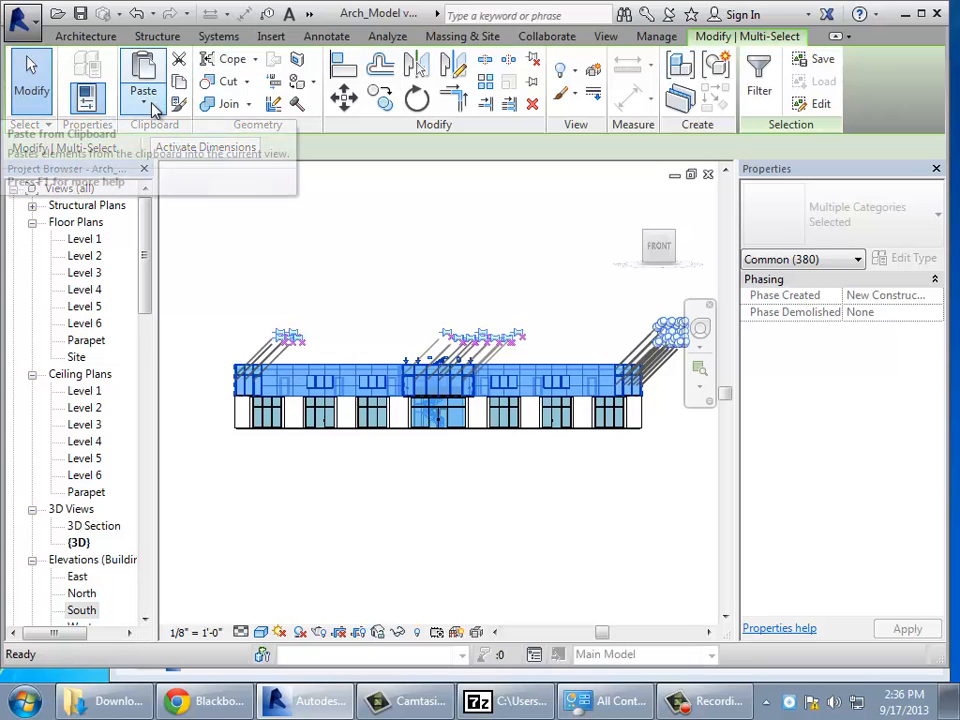
# Paste the copied second-storey elements aligned to Level 3, Level 4 and Level 5.
pyautogui.click(149, 110)
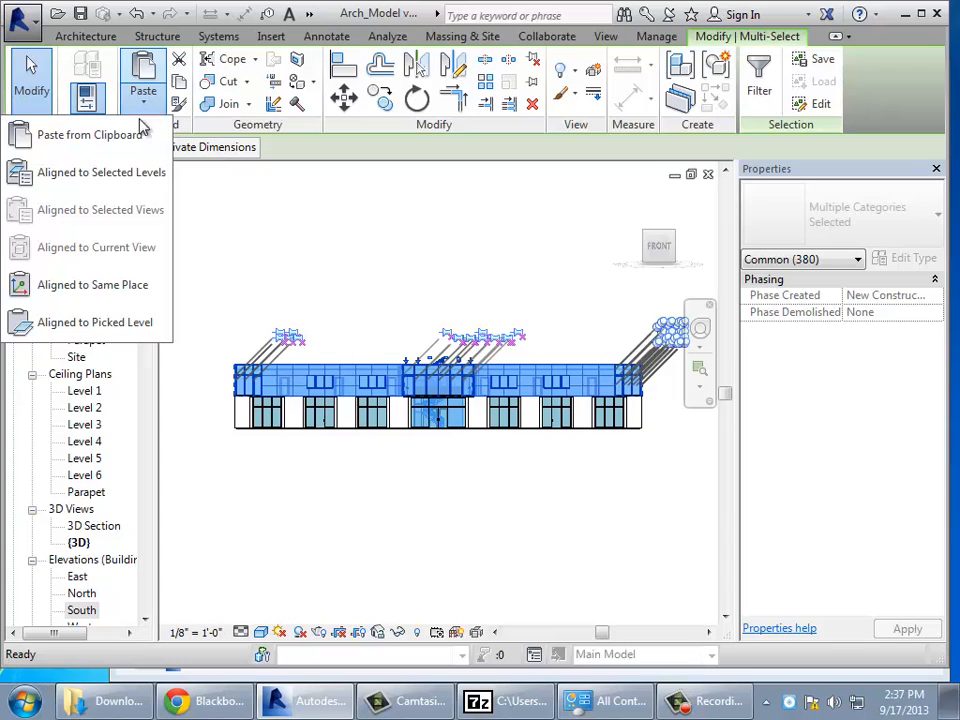
pyautogui.click(115, 176)
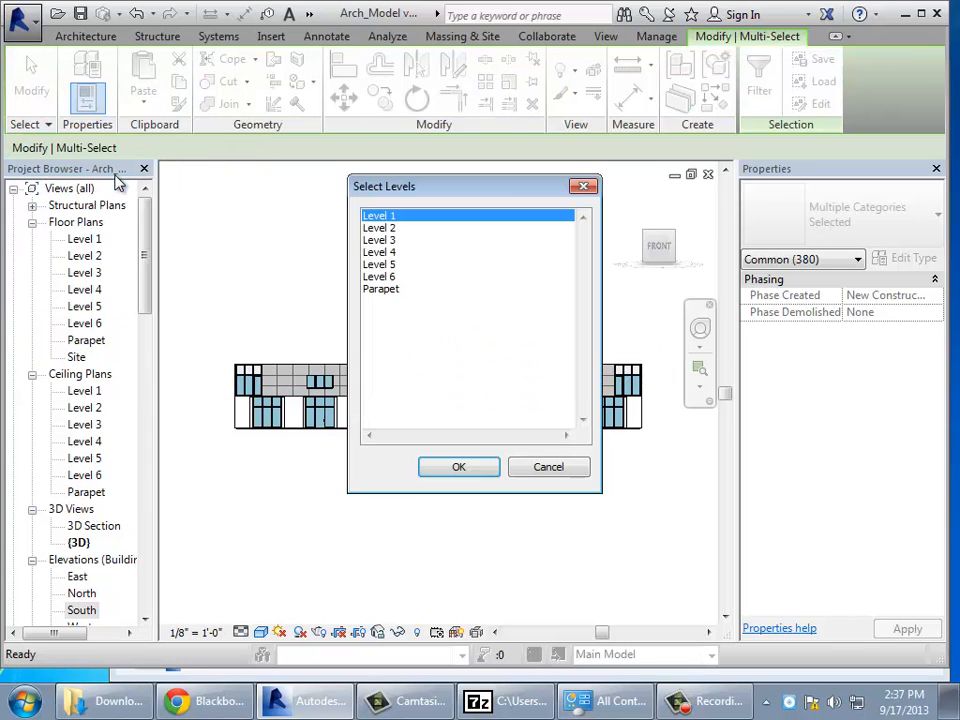
pyautogui.click(390, 244)
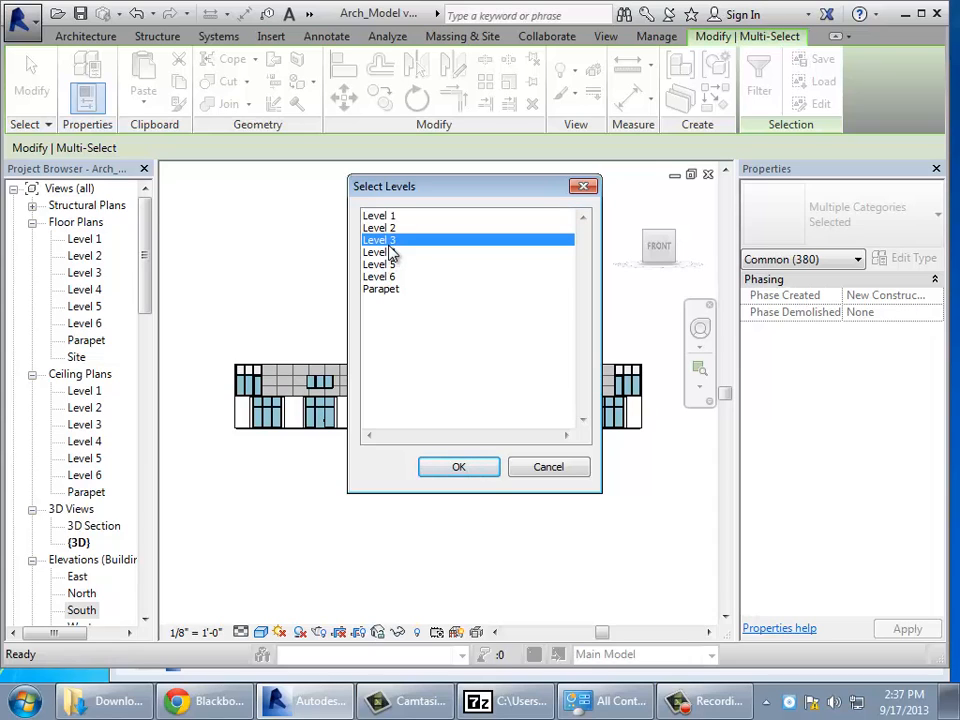
pyautogui.keyDown('ctrl'); pyautogui.click(390, 254); pyautogui.keyUp('ctrl')
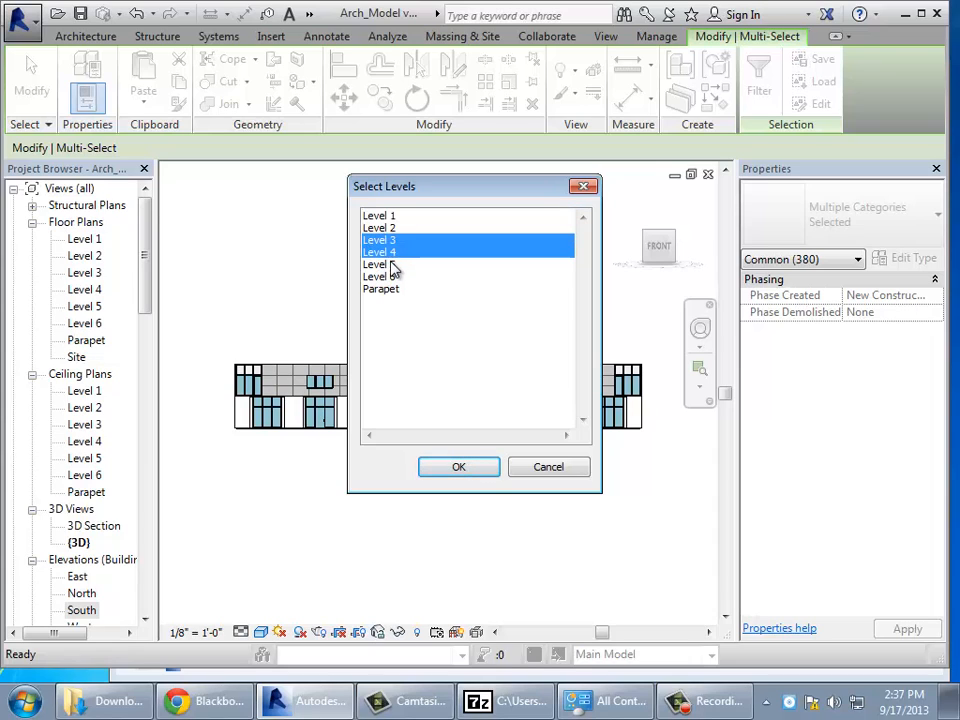
pyautogui.keyDown('ctrl'); pyautogui.click(393, 265); pyautogui.keyUp('ctrl')
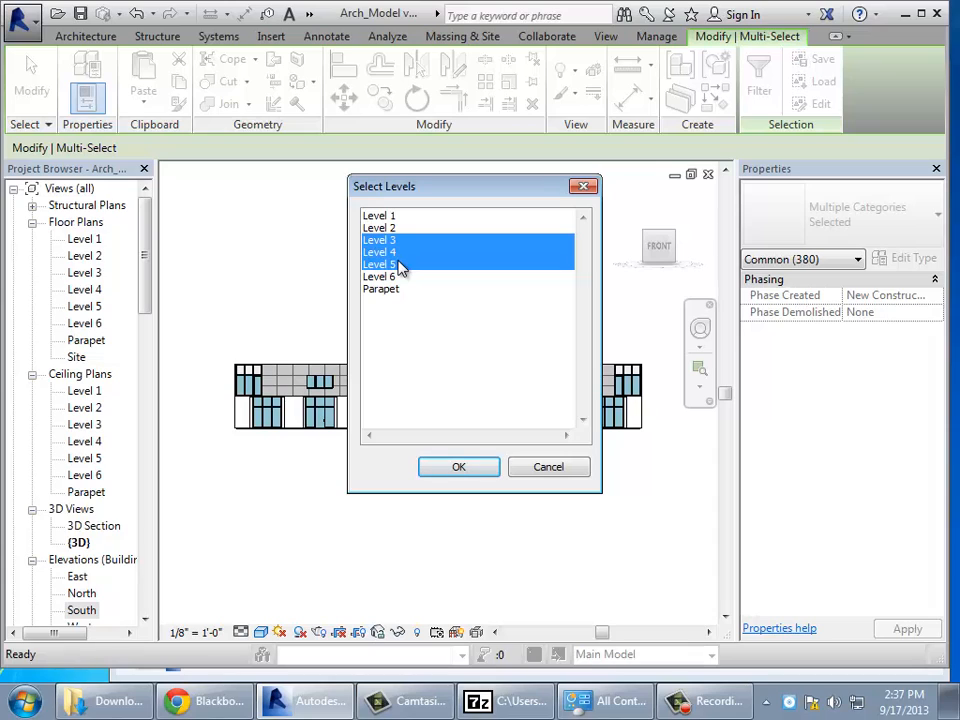
pyautogui.click(457, 470)
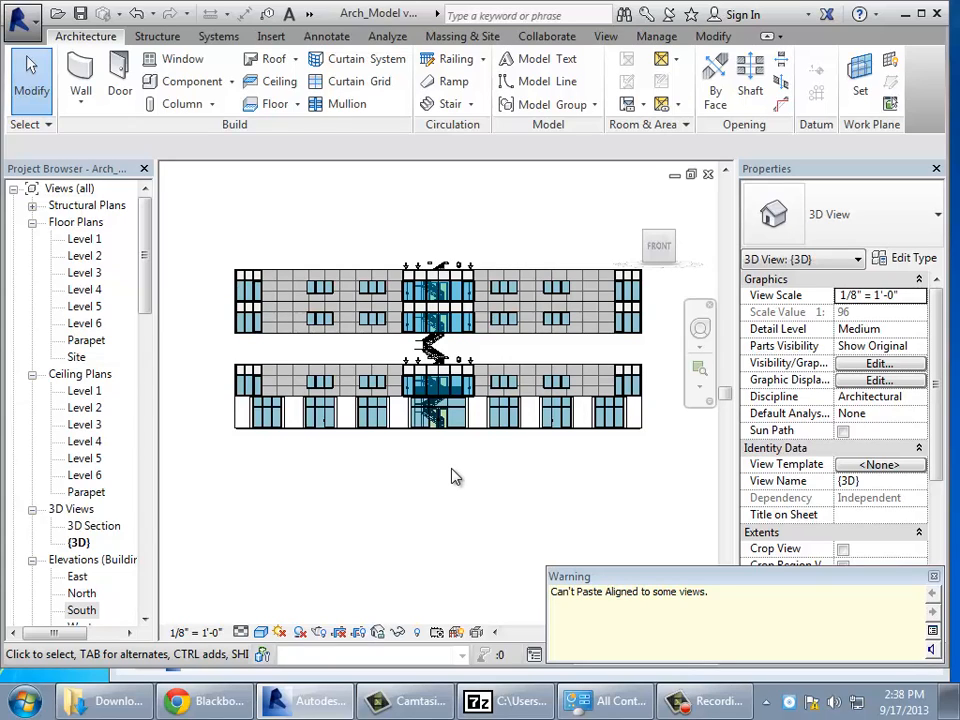
pyautogui.click(392, 231)
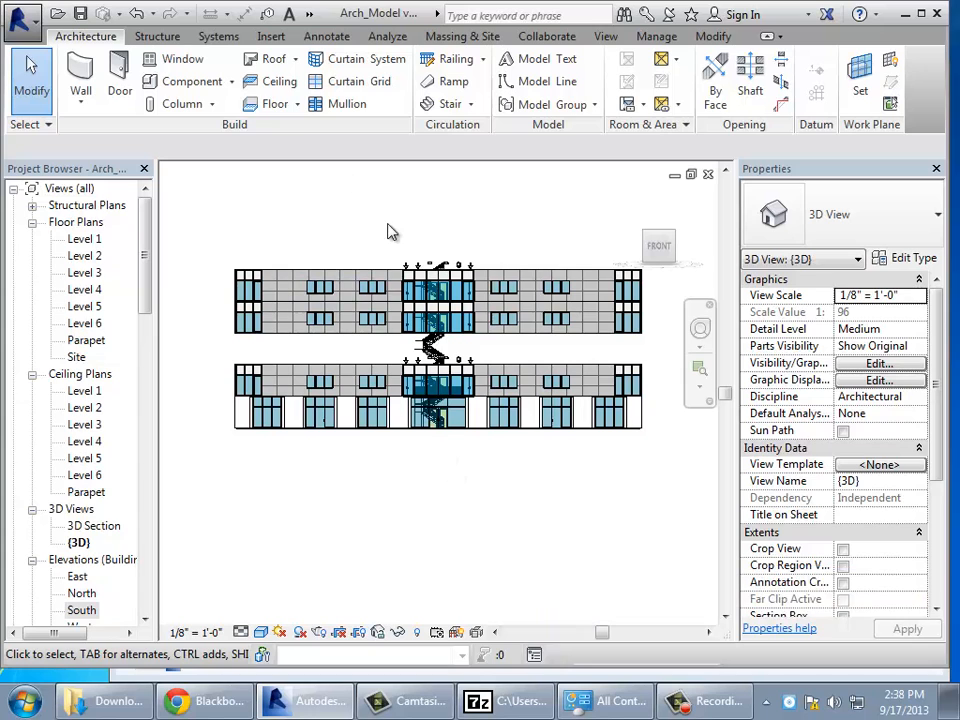
# Delete the top storey's inner-left and outer-right front windows, and the outer-left and inner-right ones on the storey below.
pyautogui.click(376, 292)
pyautogui.press('Delete')
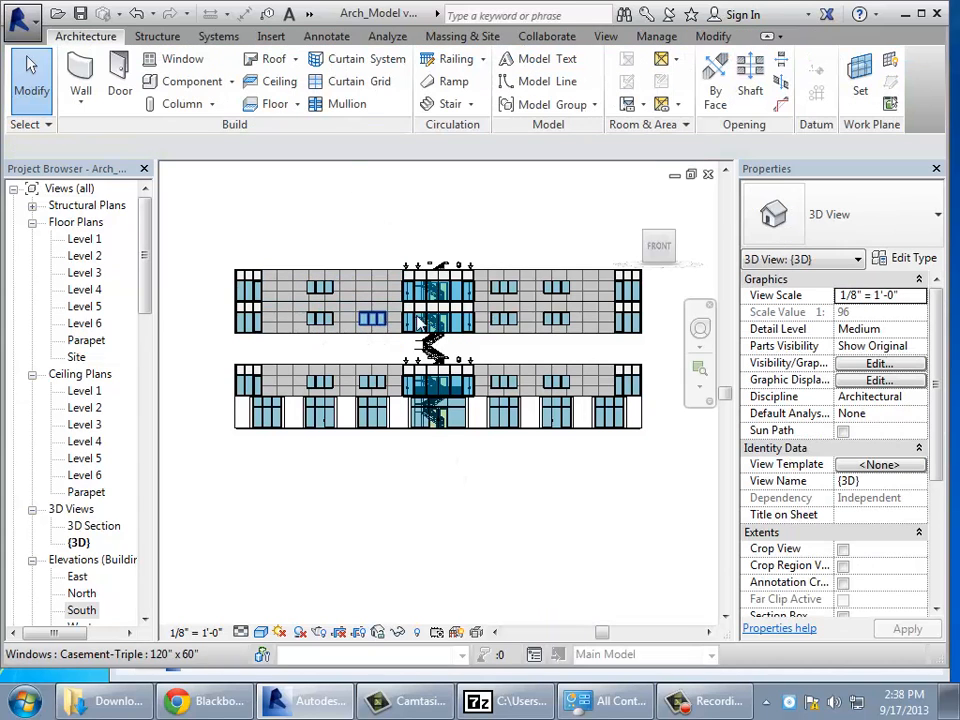
pyautogui.click(558, 287)
pyautogui.press('Delete')
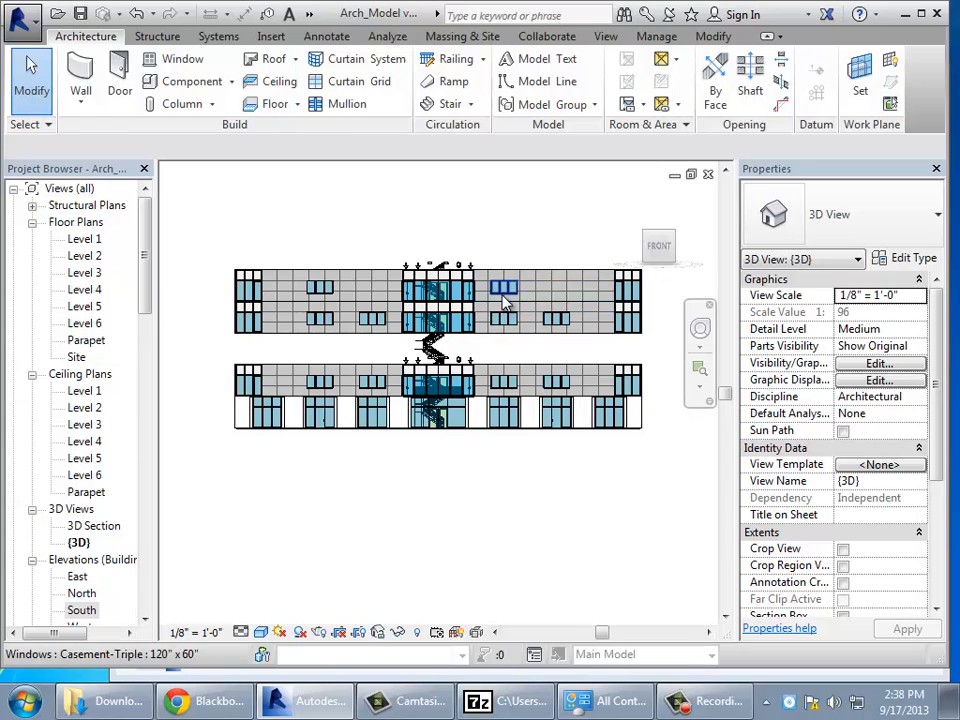
pyautogui.click(506, 310)
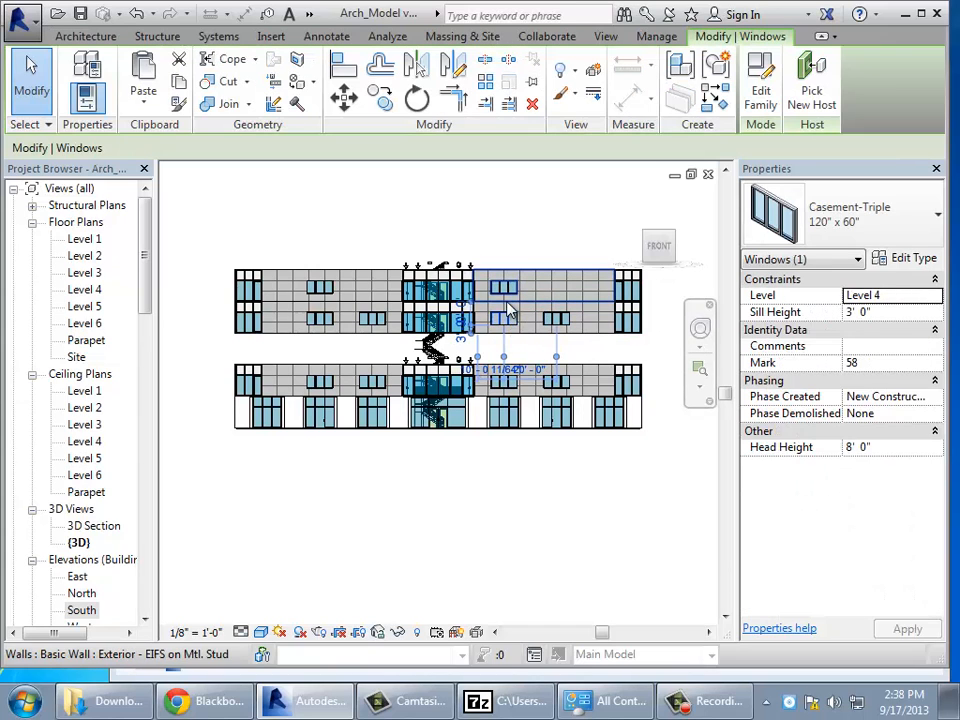
pyautogui.press('Delete')
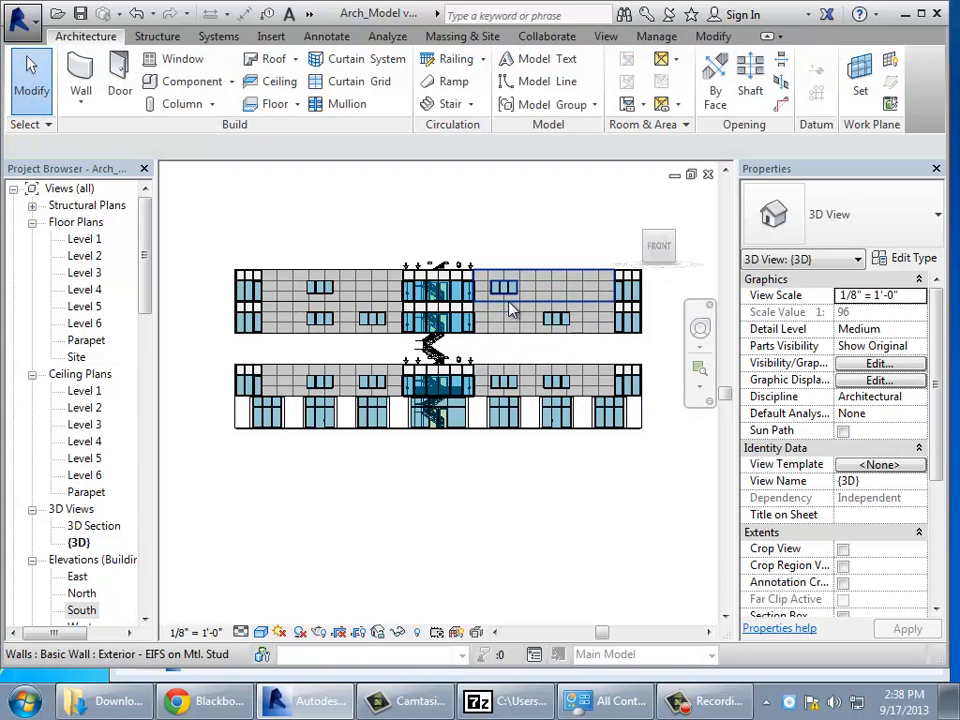
pyautogui.click(316, 322)
pyautogui.press('Delete')
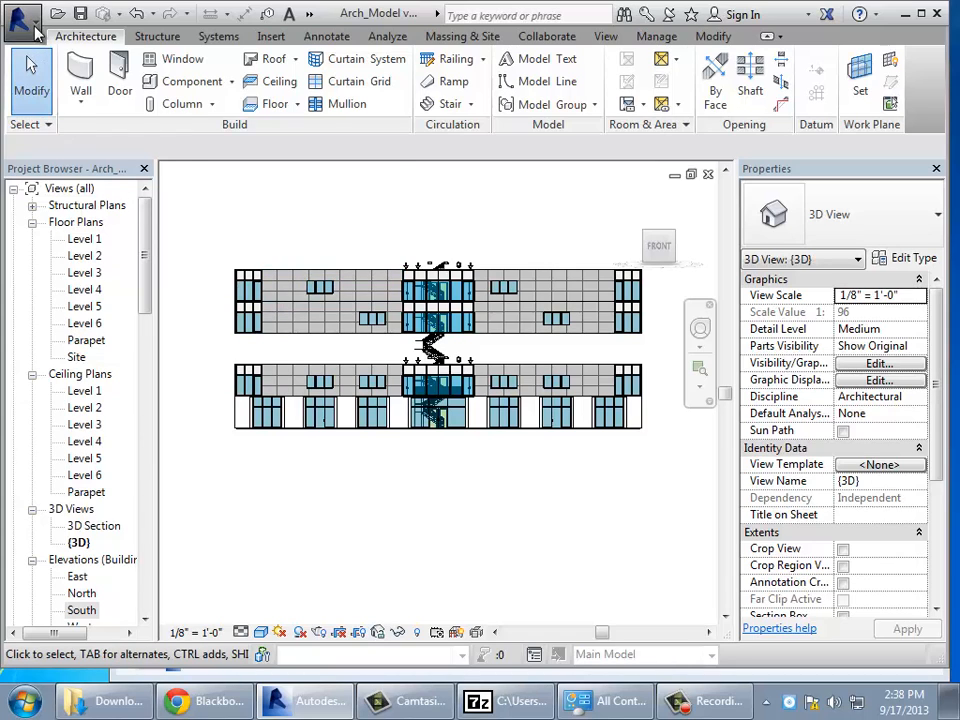
# Close the open views of the project and save the changes to Arch_Model v2014.
pyautogui.click(18, 18)
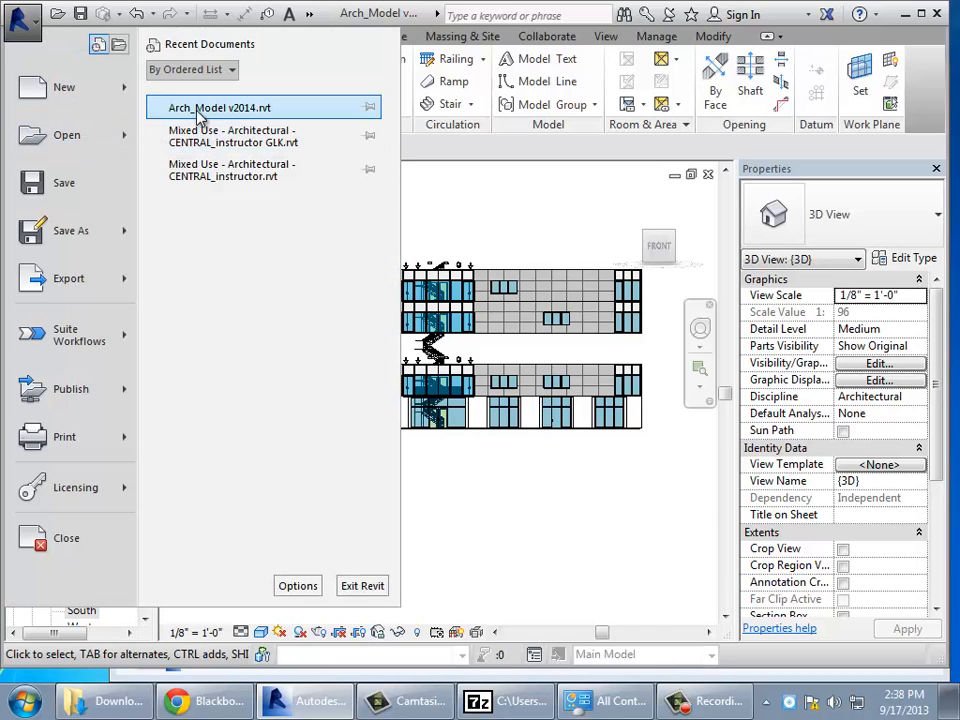
pyautogui.click(518, 607)
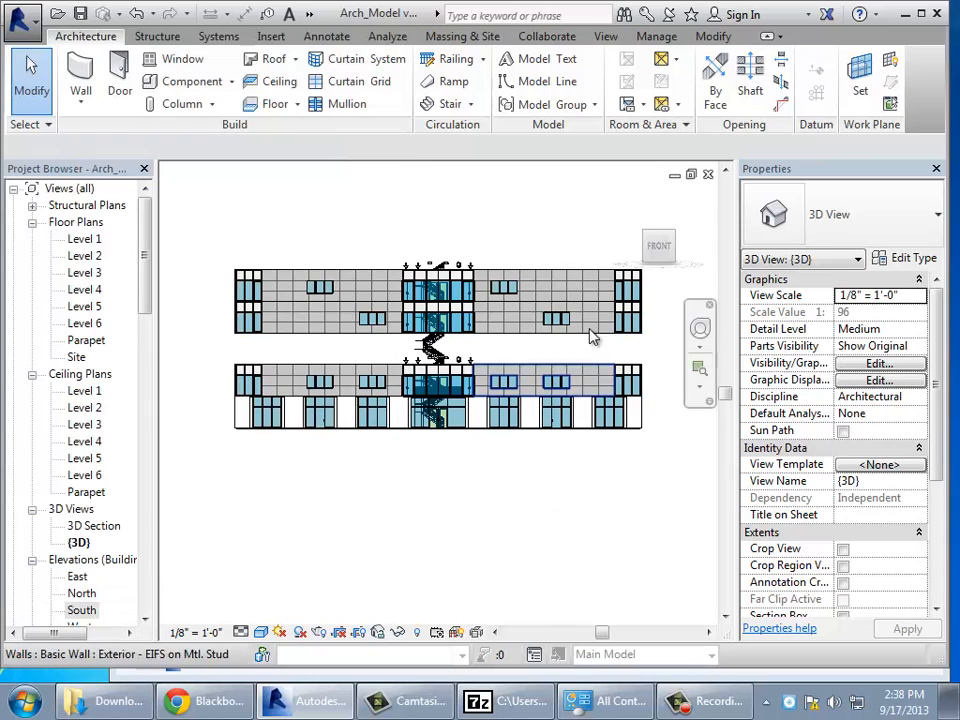
pyautogui.click(708, 174)
pyautogui.click(709, 174)
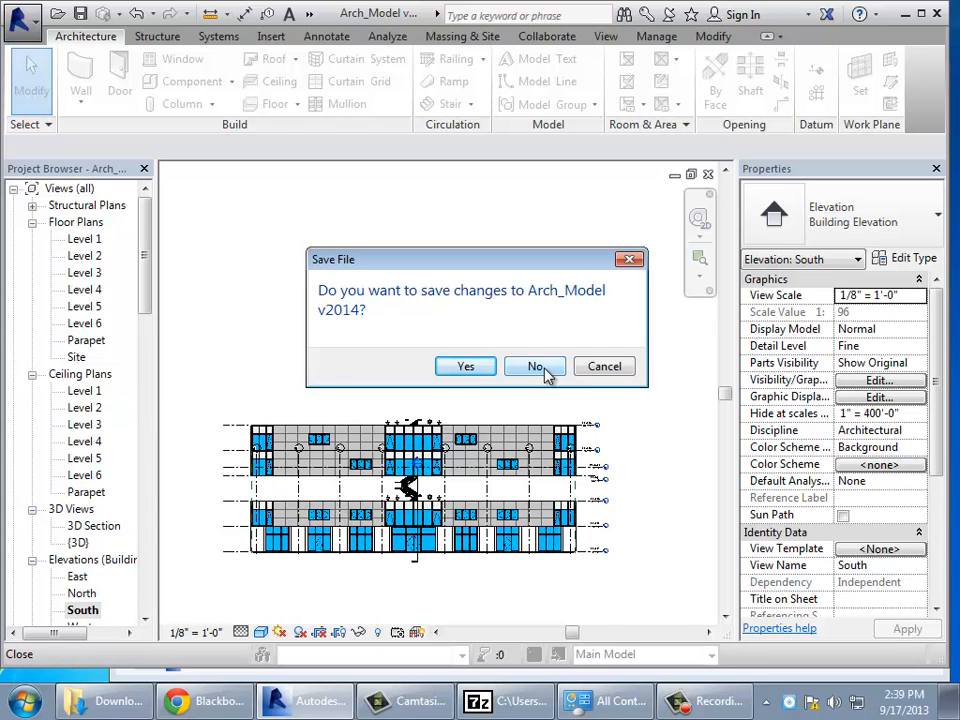
pyautogui.click(490, 368)
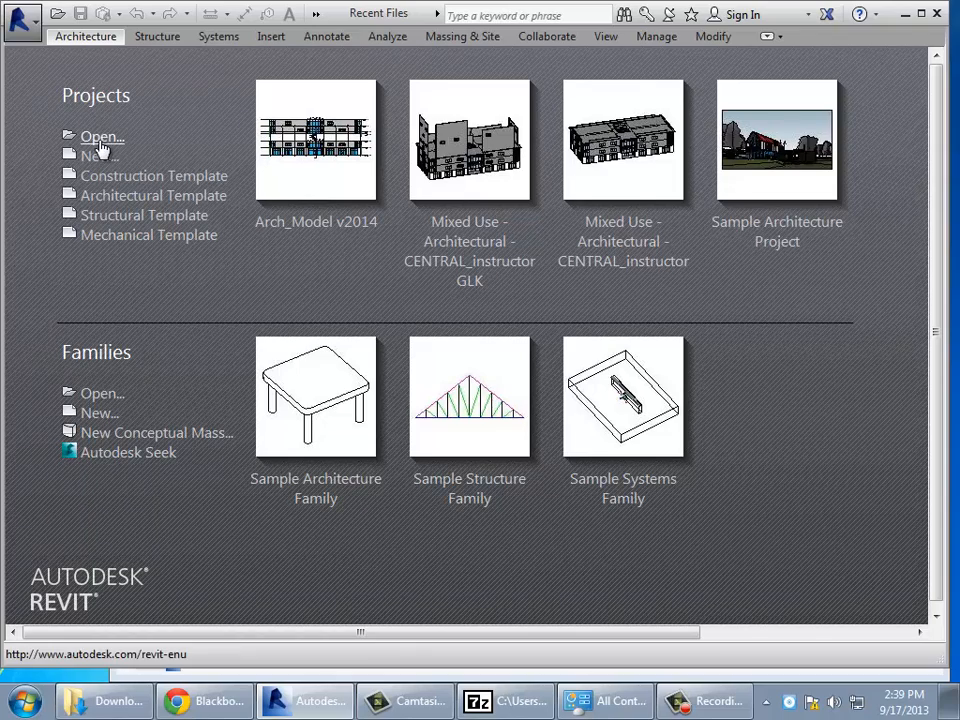
# Reopen the Arch_Model v2014 project from the Downloads folder.
pyautogui.click(100, 141)
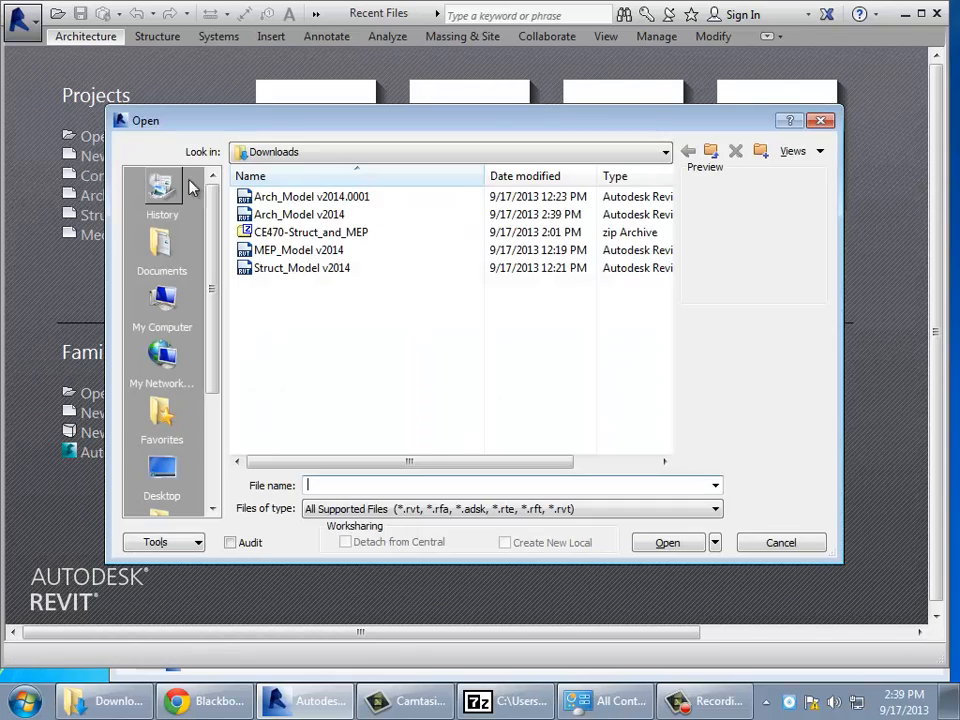
pyautogui.click(293, 216)
pyautogui.doubleClick(293, 216)
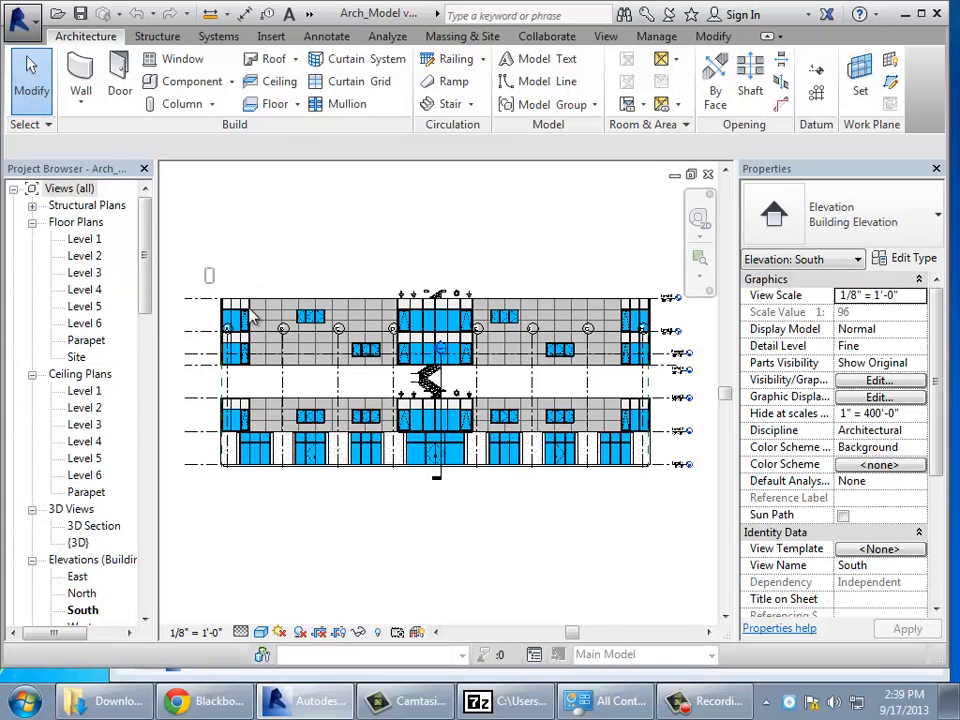
# Delete the two pasted upper storeys in the South elevation with a window selection around them.
pyautogui.moveTo(205, 268); pyautogui.dragTo(652, 380)
pyautogui.press('Delete')
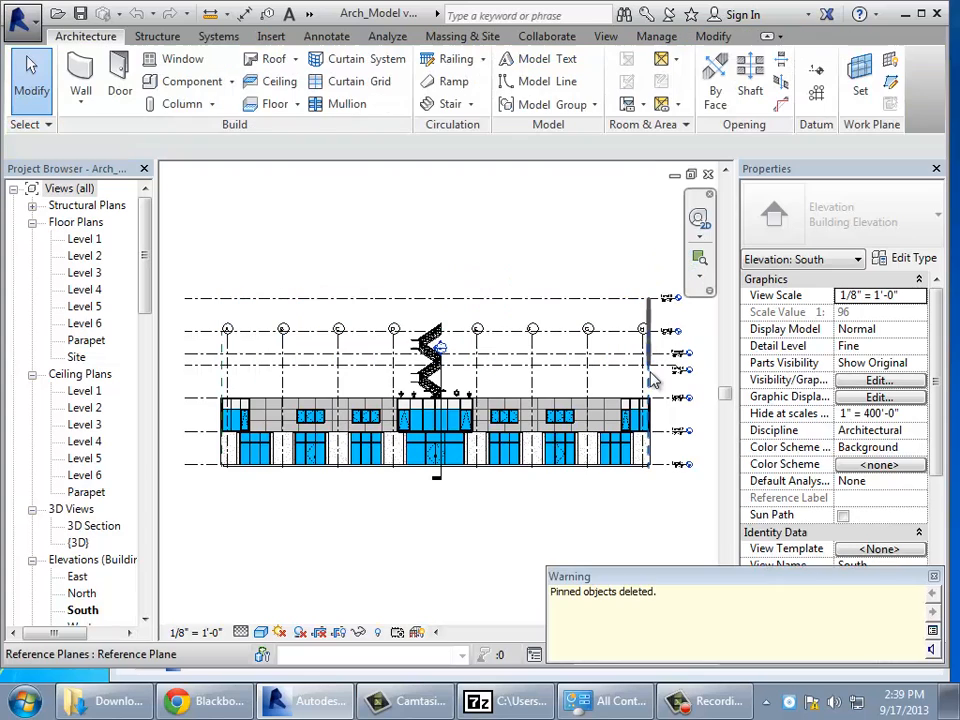
pyautogui.moveTo(429, 298); pyautogui.dragTo(423, 328)
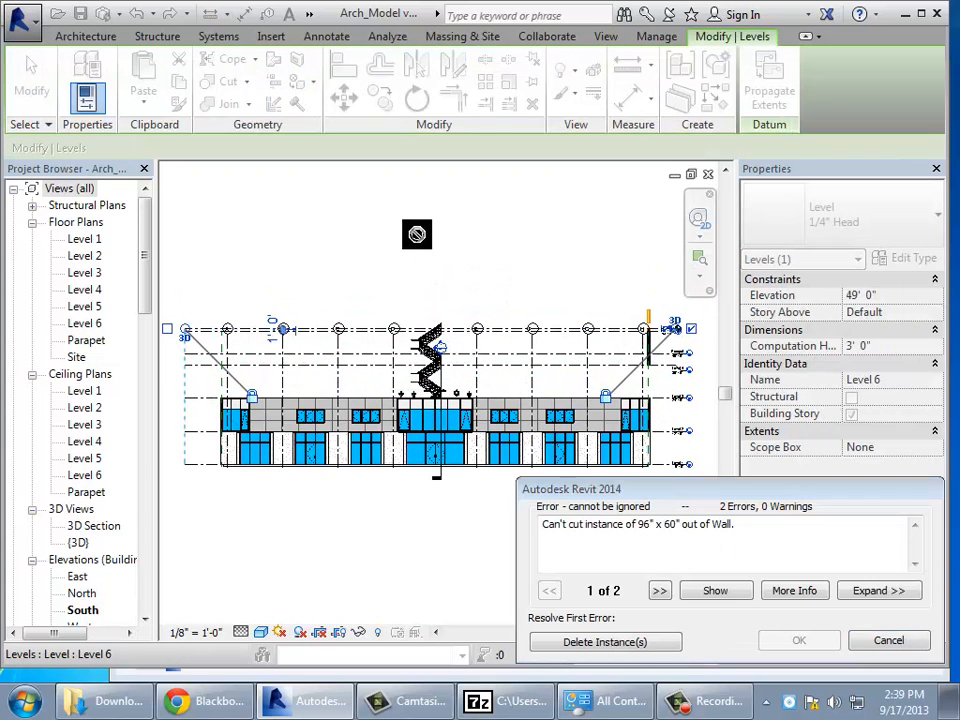
pyautogui.click(888, 645)
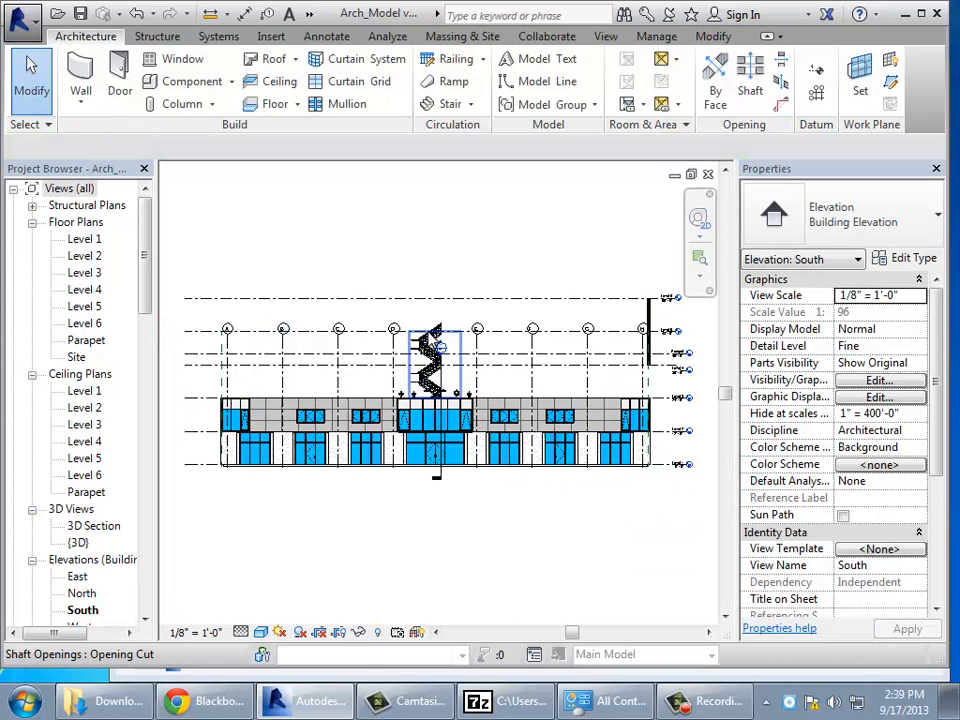
pyautogui.click(441, 346)
pyautogui.press('Escape')
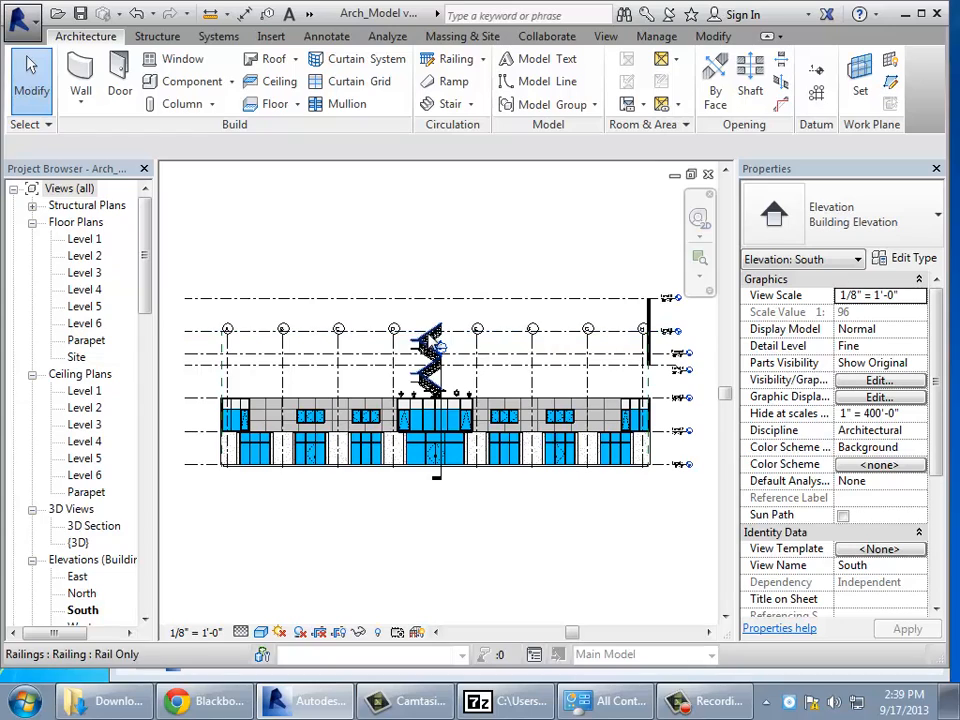
pyautogui.click(152, 14)
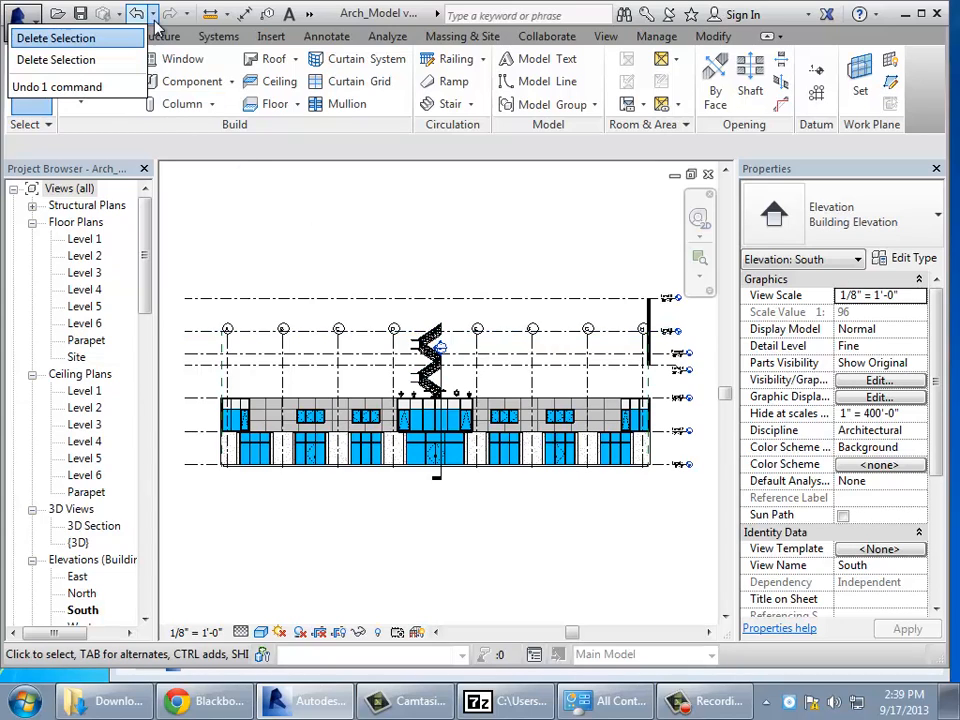
pyautogui.click(300, 208)
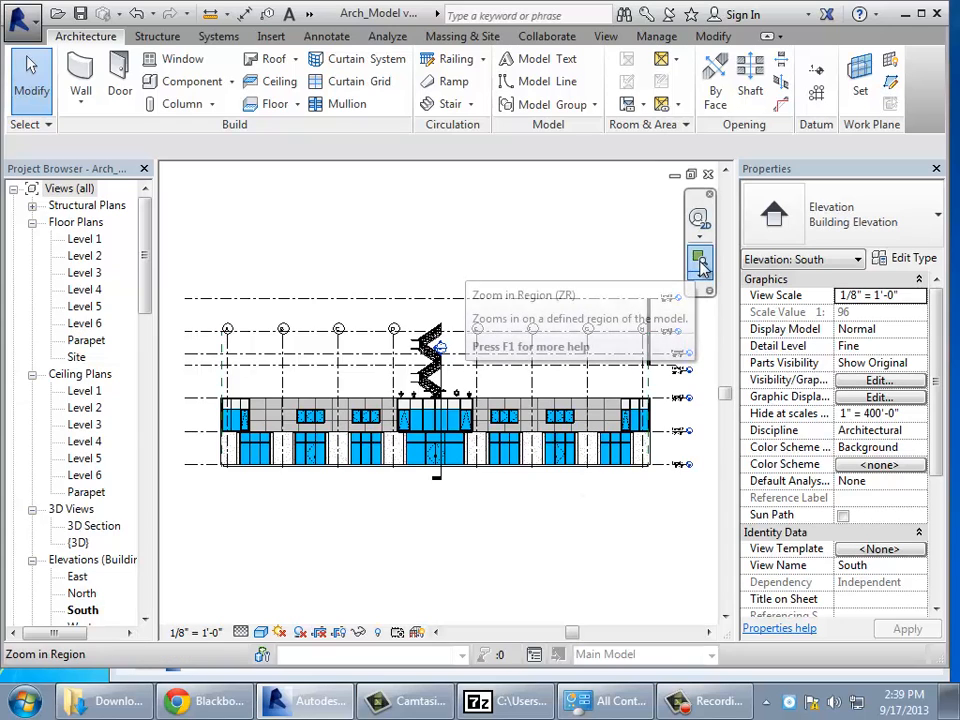
# Open the Level 1 floor plan and extend the bubble ends of the horizontal grid lines farther beyond the east wall.
pyautogui.click(86, 241)
pyautogui.doubleClick(88, 241)
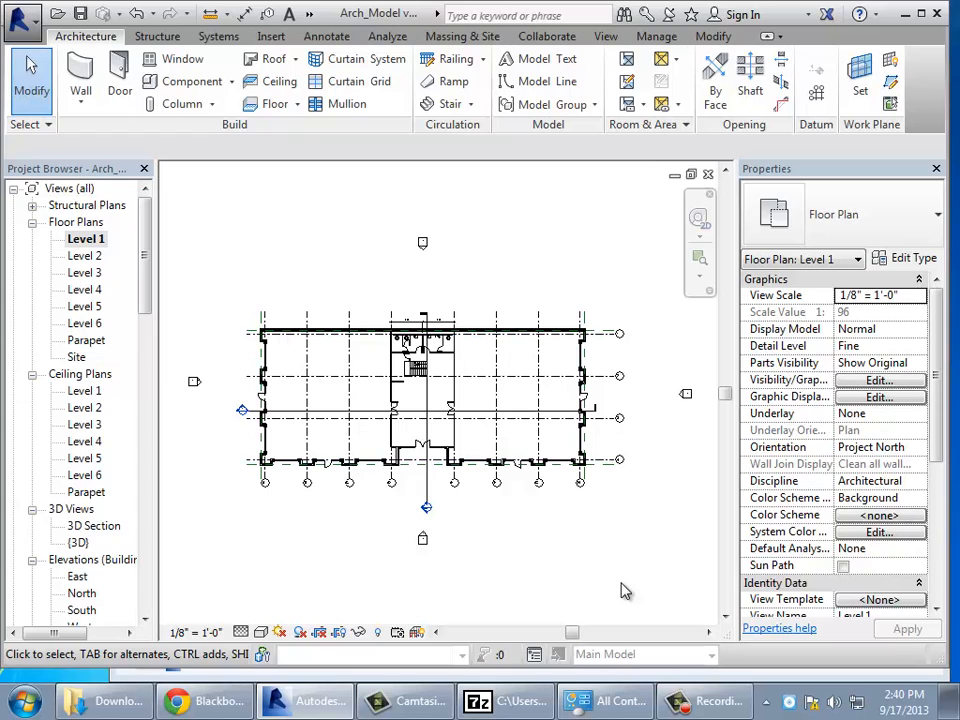
pyautogui.click(708, 634)
pyautogui.click(708, 634)
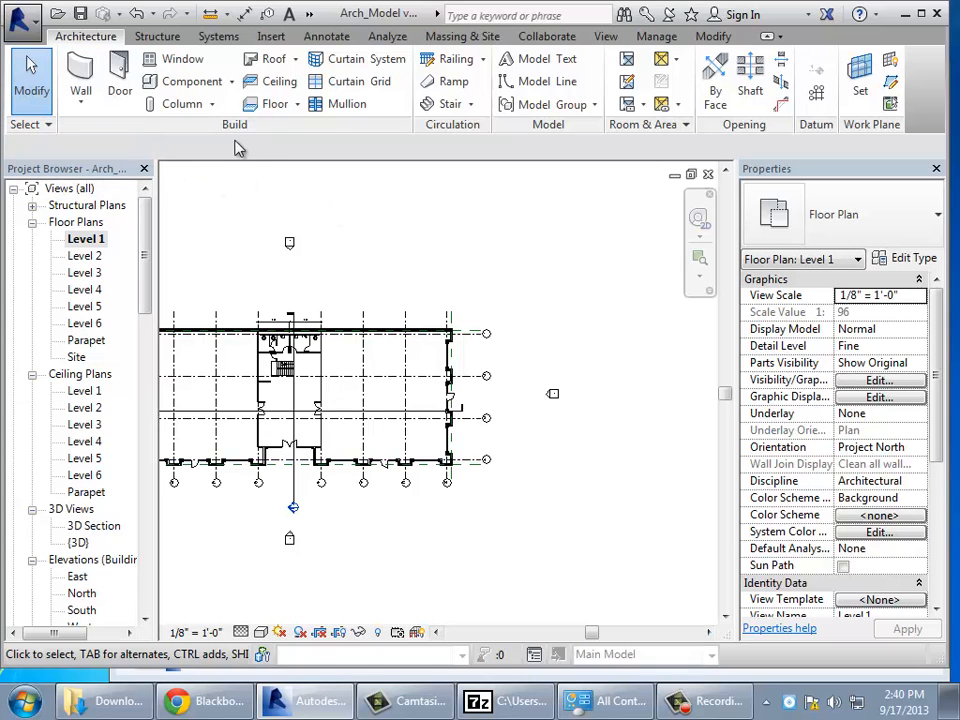
pyautogui.click(478, 335)
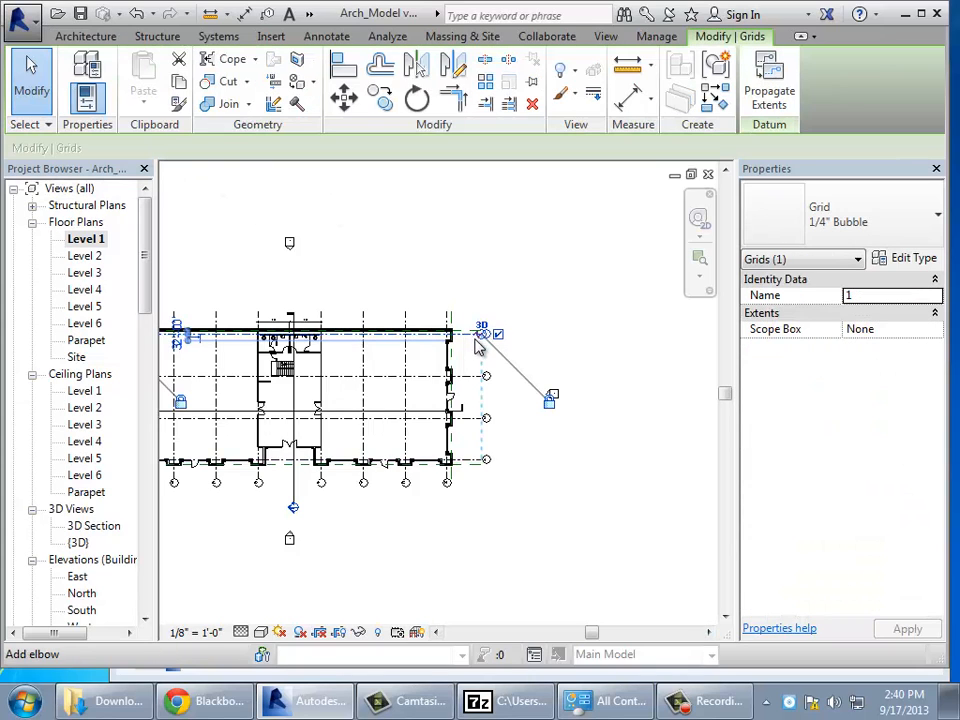
pyautogui.moveTo(528, 336); pyautogui.dragTo(620, 334)
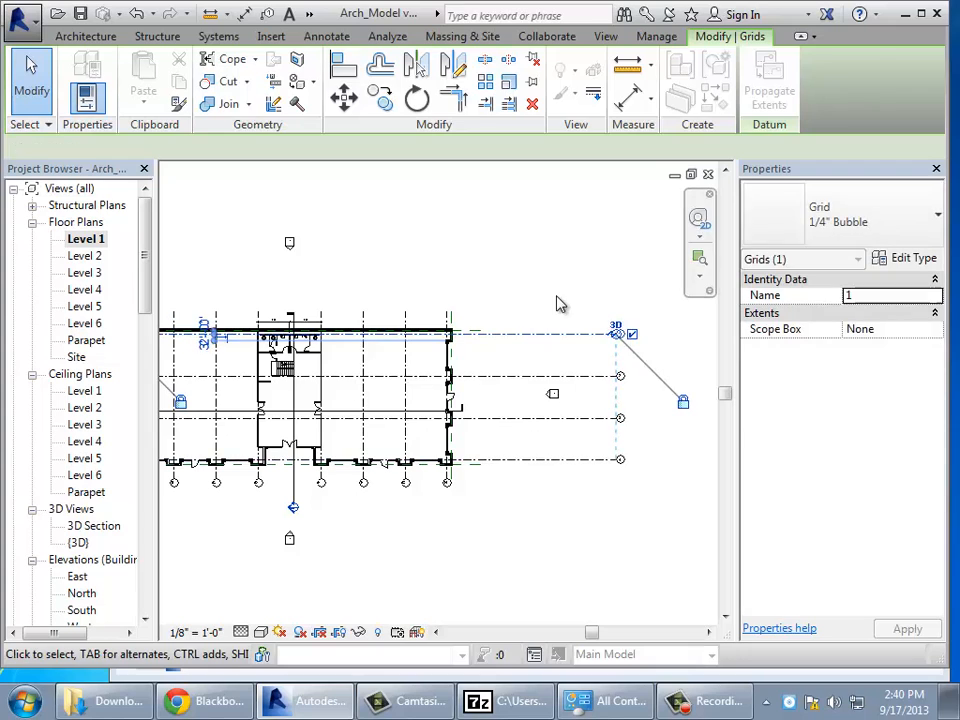
pyautogui.click(554, 296)
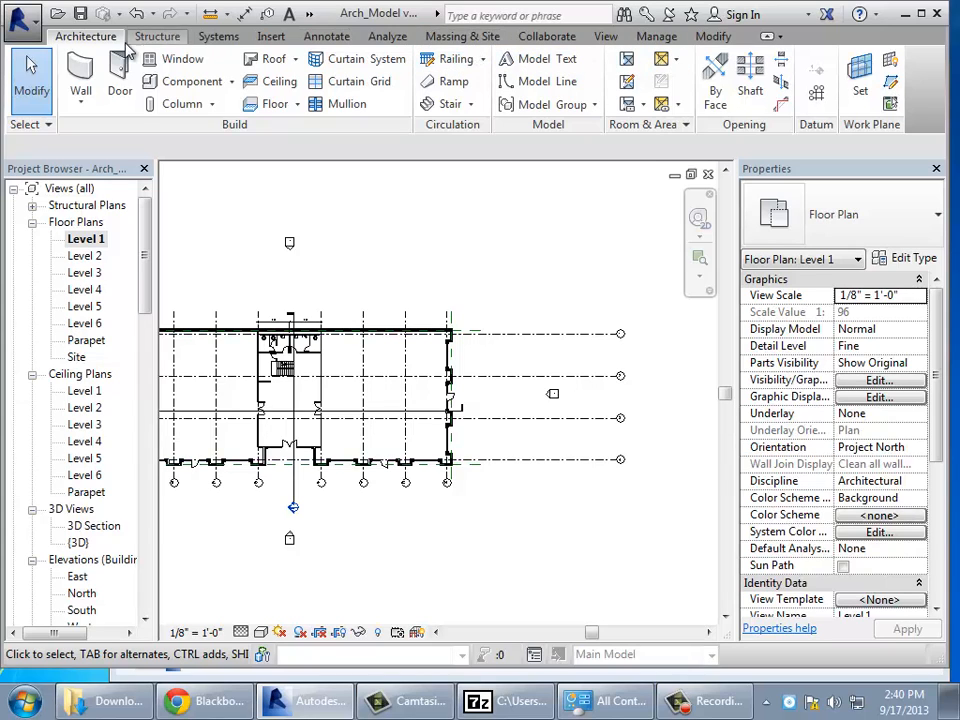
# Draw two vertical grid lines east of the building across the extended horizontal grids, the first about 24' 0" from the east wall.
pyautogui.click(816, 92)
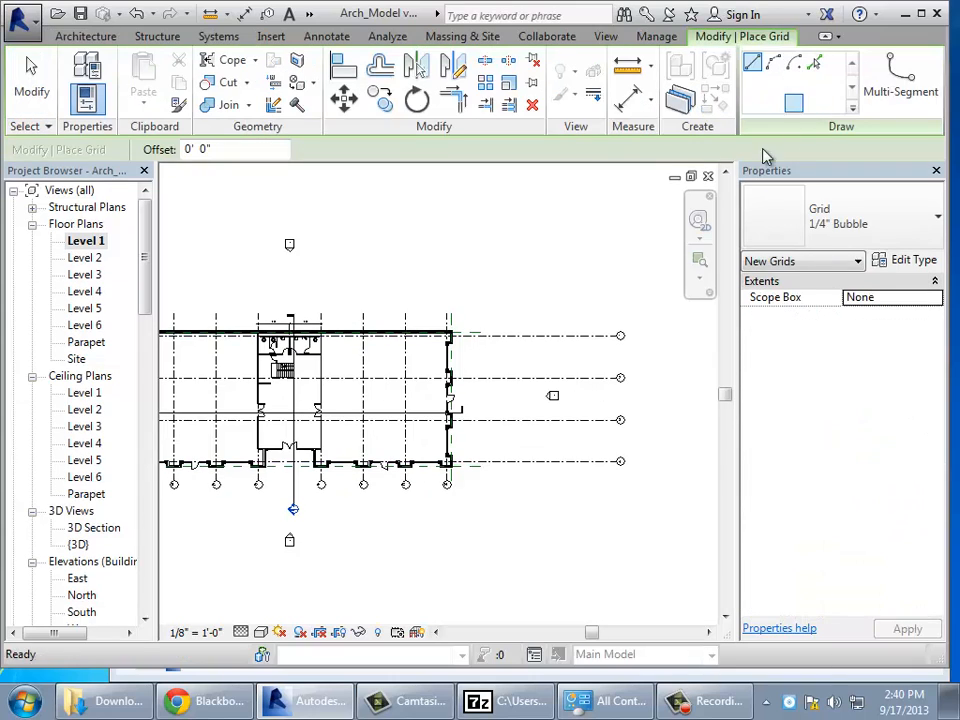
pyautogui.click(502, 481)
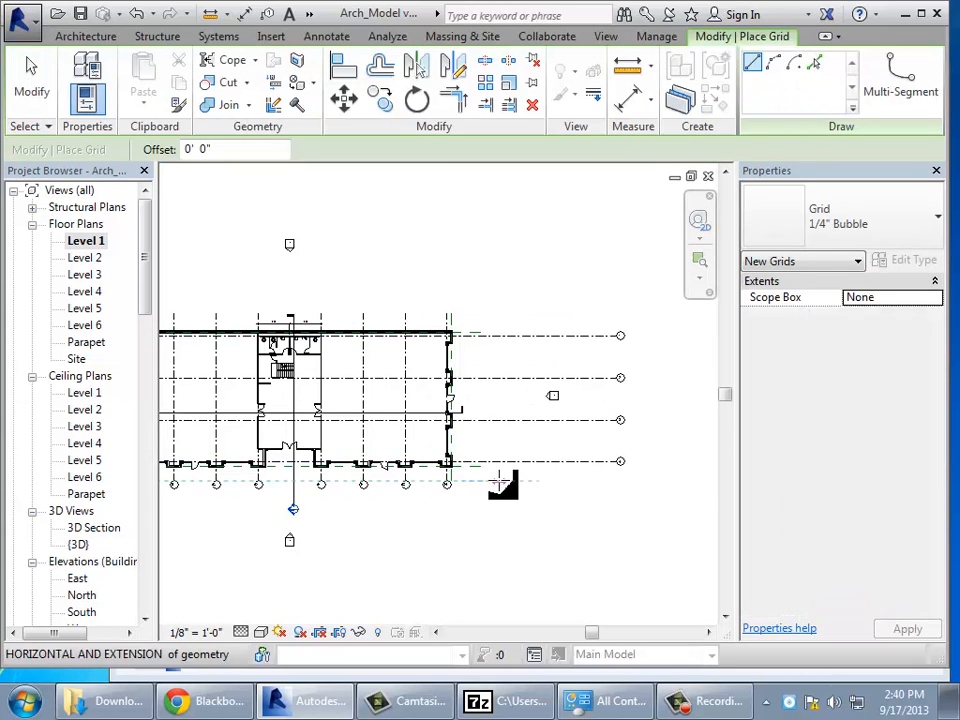
pyautogui.click(501, 320)
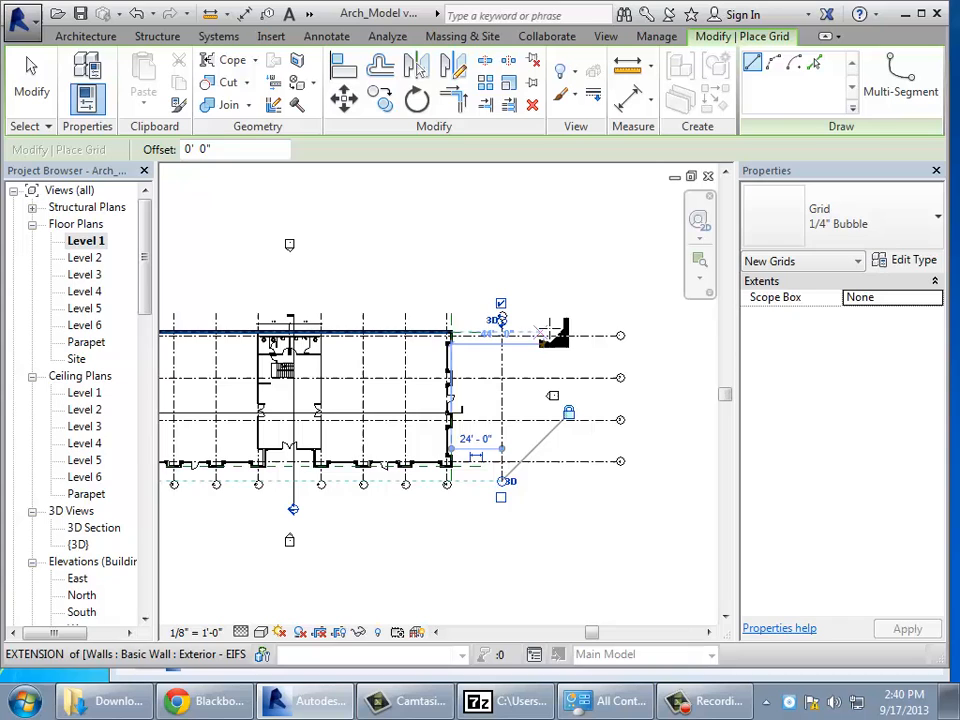
pyautogui.click(569, 481)
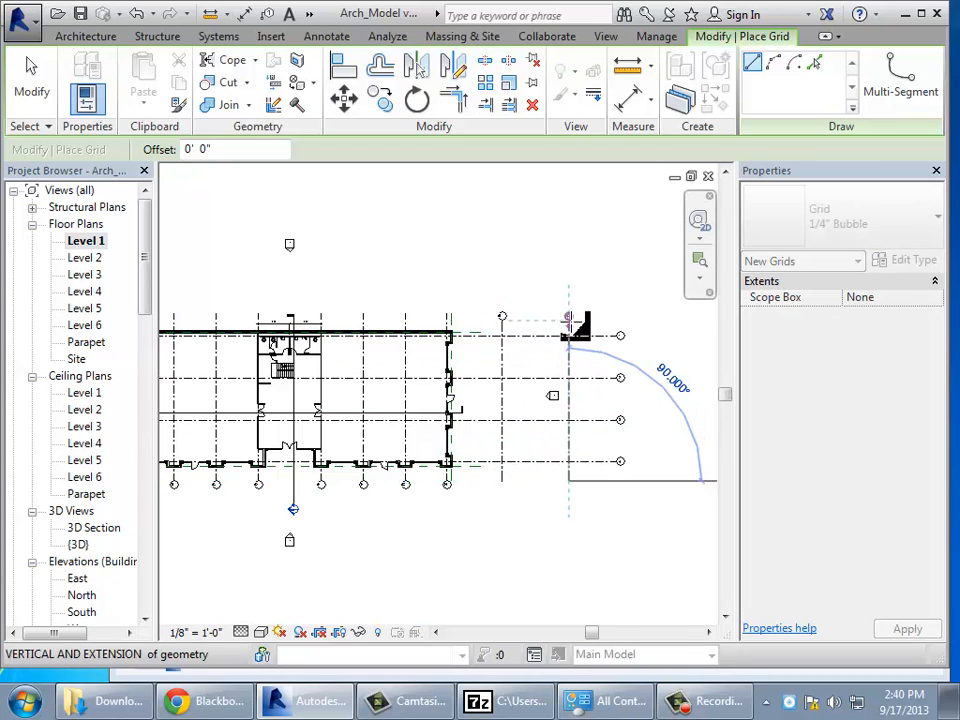
pyautogui.click(569, 320)
pyautogui.click(34, 100)
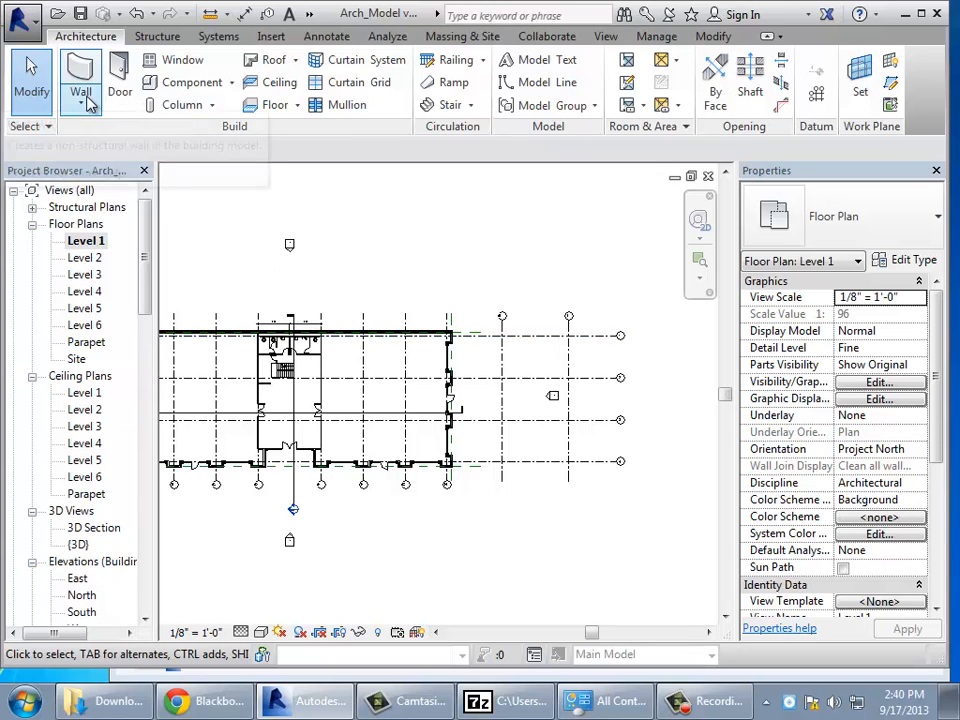
# Start an architectural wall with the Generic - 8" type and duplicate that type as Concrete - 8".
pyautogui.click(85, 102)
pyautogui.click(66, 134)
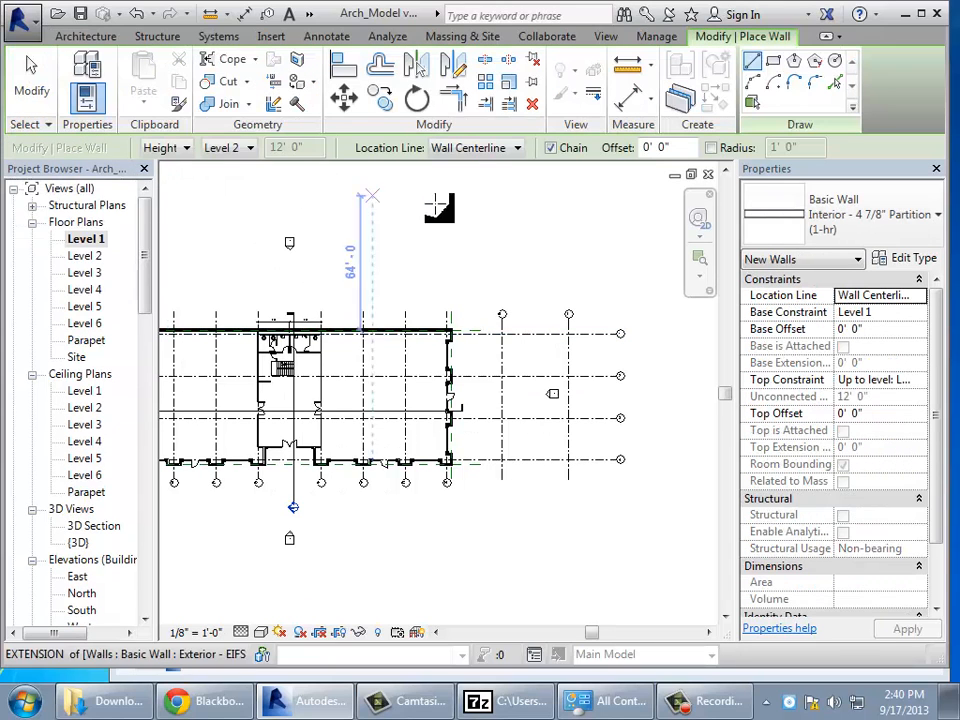
pyautogui.click(858, 215)
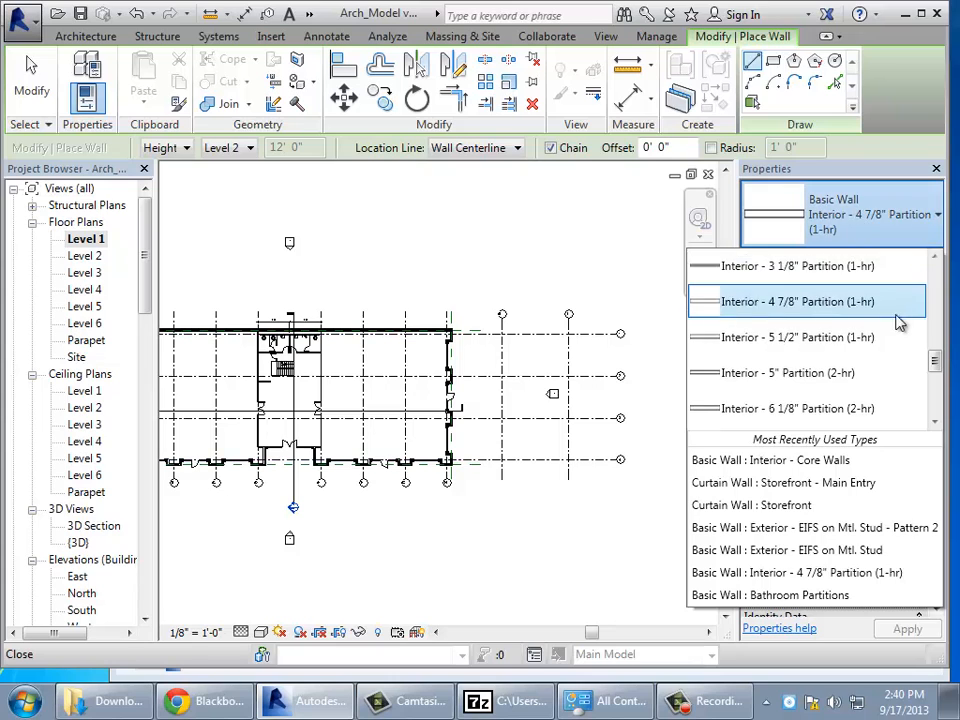
pyautogui.moveTo(936, 364); pyautogui.dragTo(918, 327)
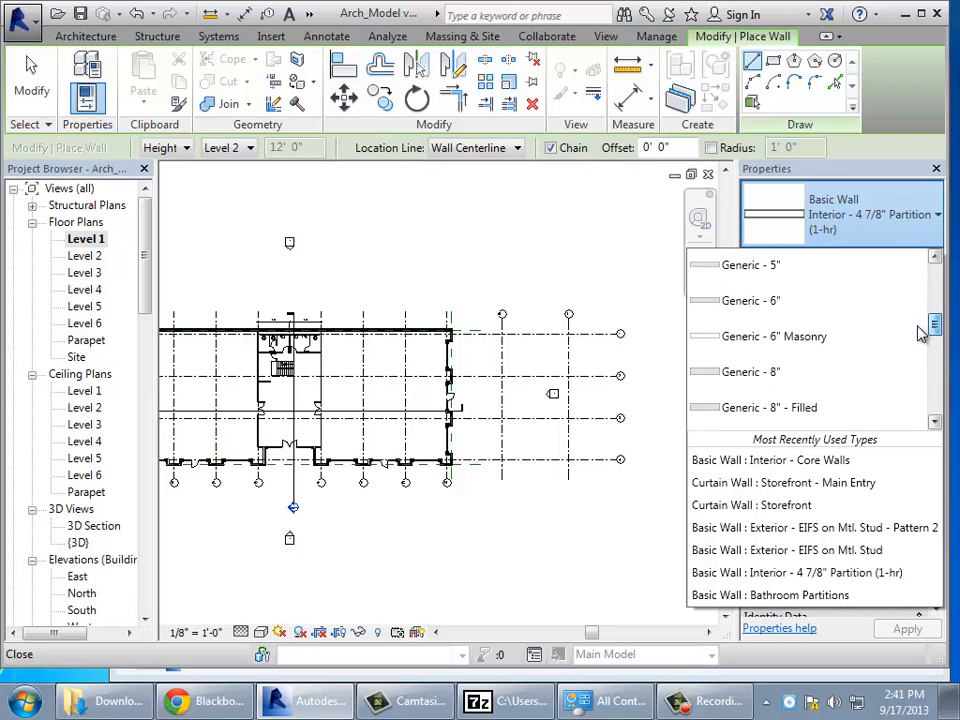
pyautogui.click(722, 375)
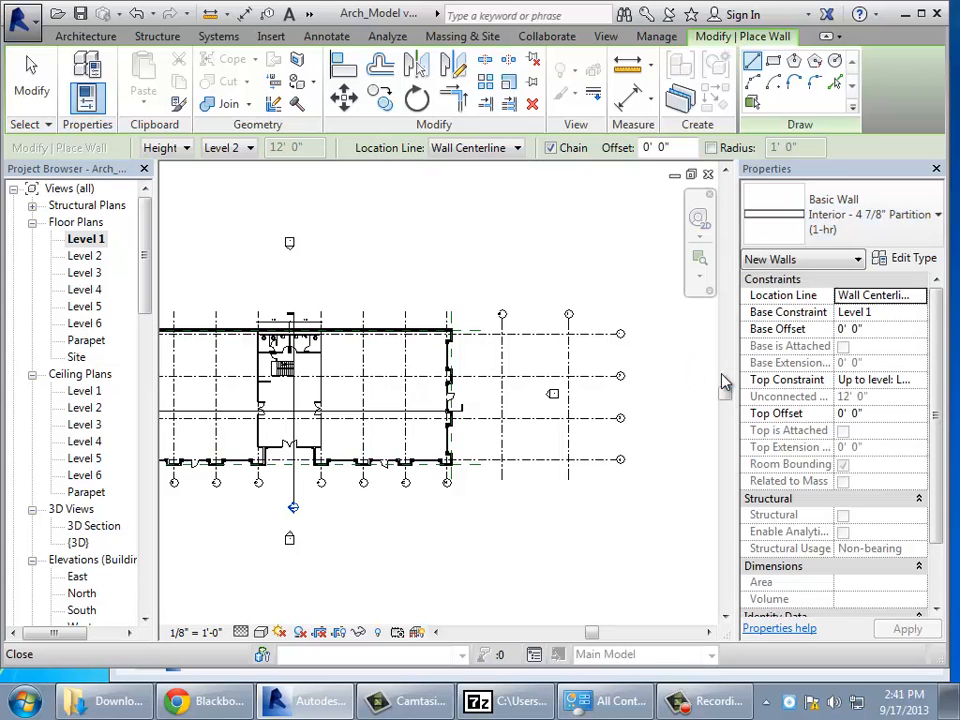
pyautogui.click(913, 258)
pyautogui.click(640, 133)
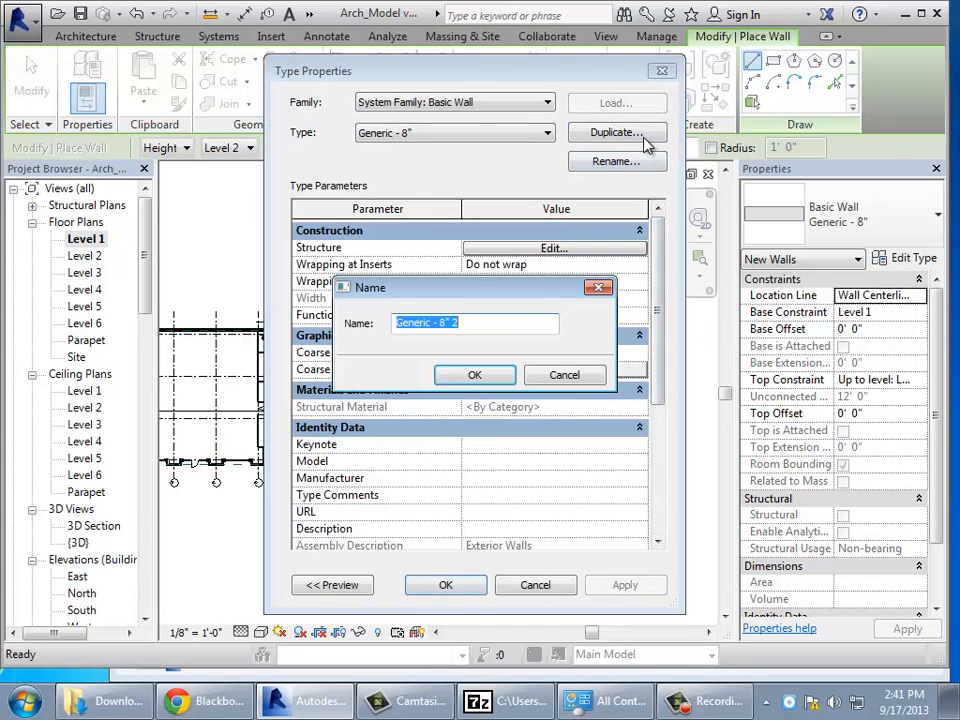
pyautogui.write('Concret')
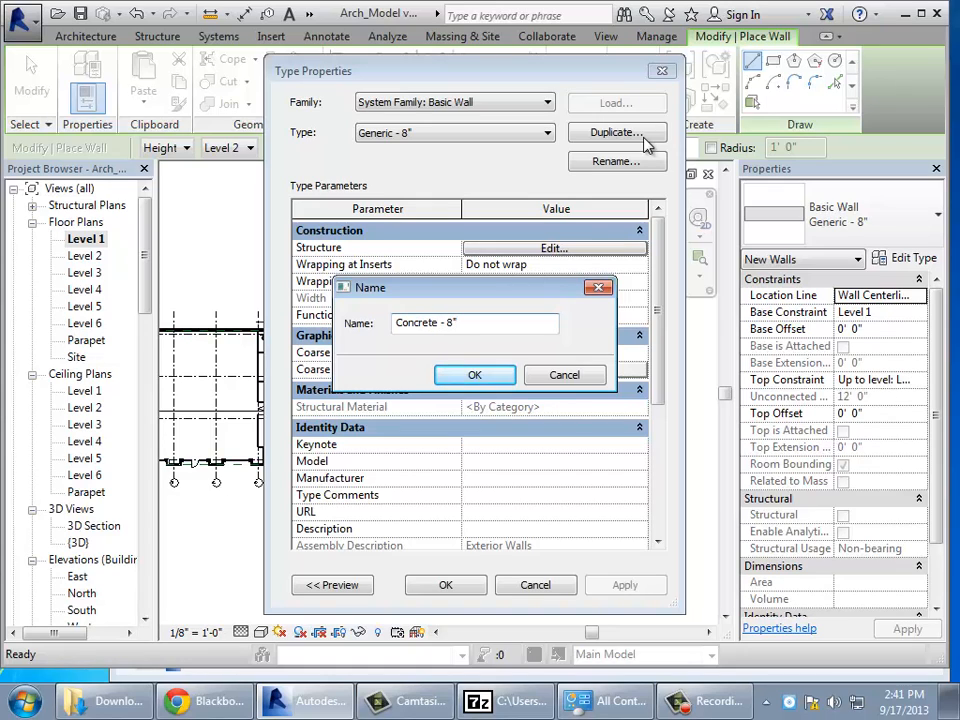
pyautogui.click(475, 374)
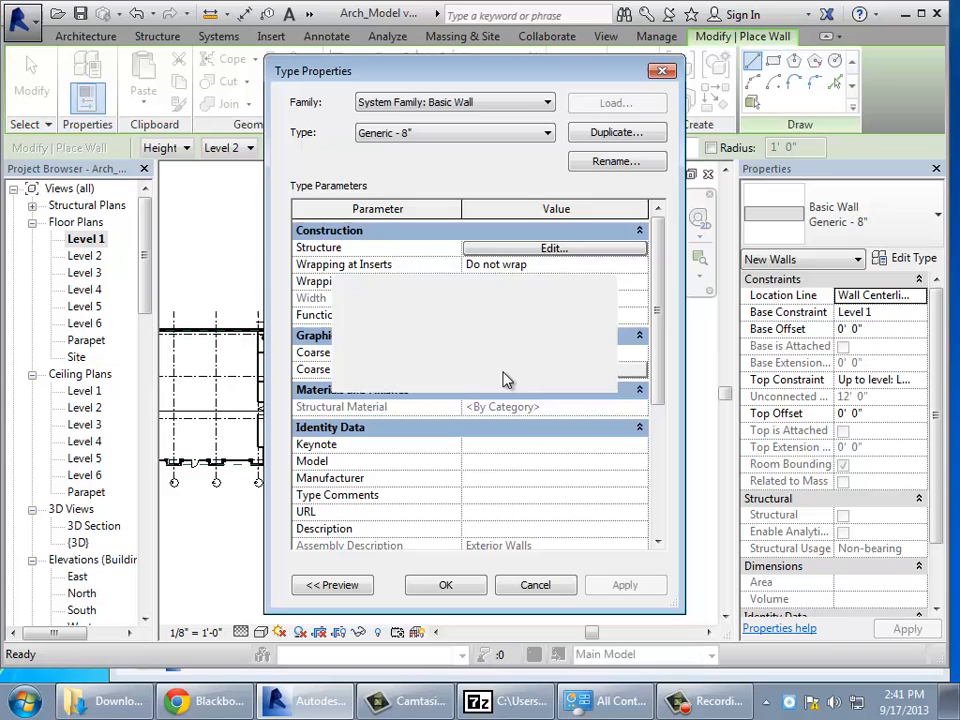
# Assign Concrete - Cast-in-Place Concrete to the structure layer of the Concrete - 8" wall type.
pyautogui.click(554, 248)
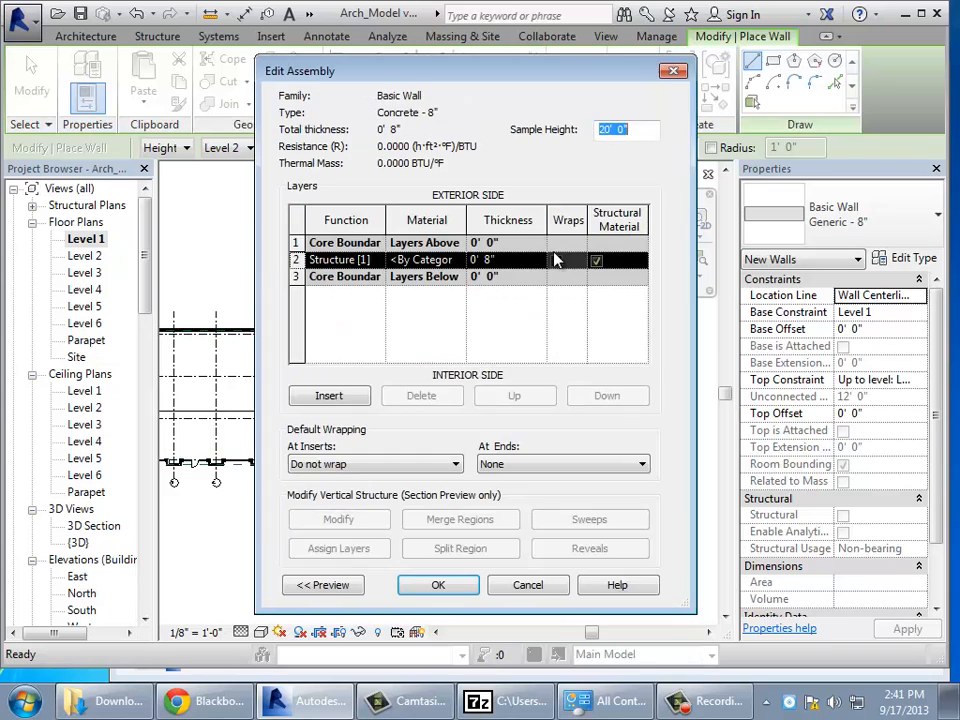
pyautogui.click(462, 264)
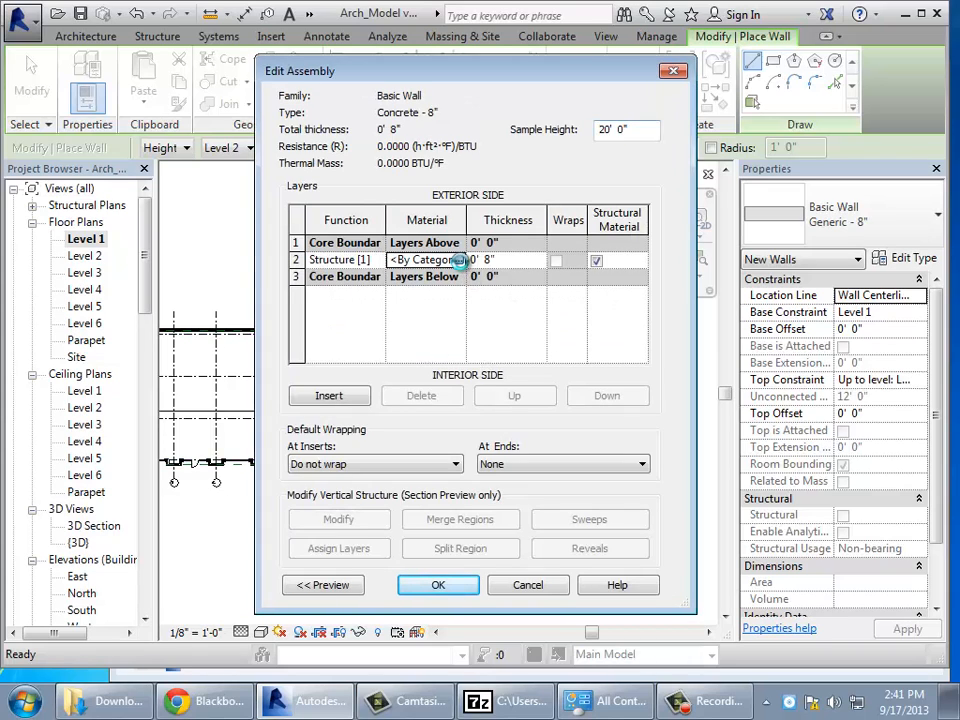
pyautogui.click(459, 260)
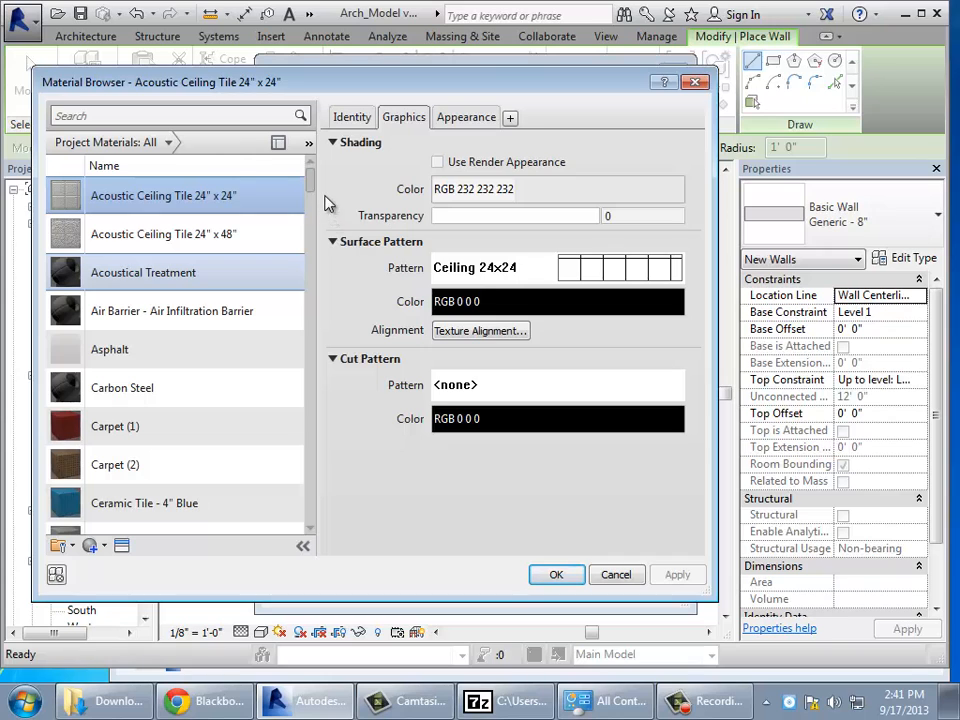
pyautogui.scroll(-3, 313, 195)
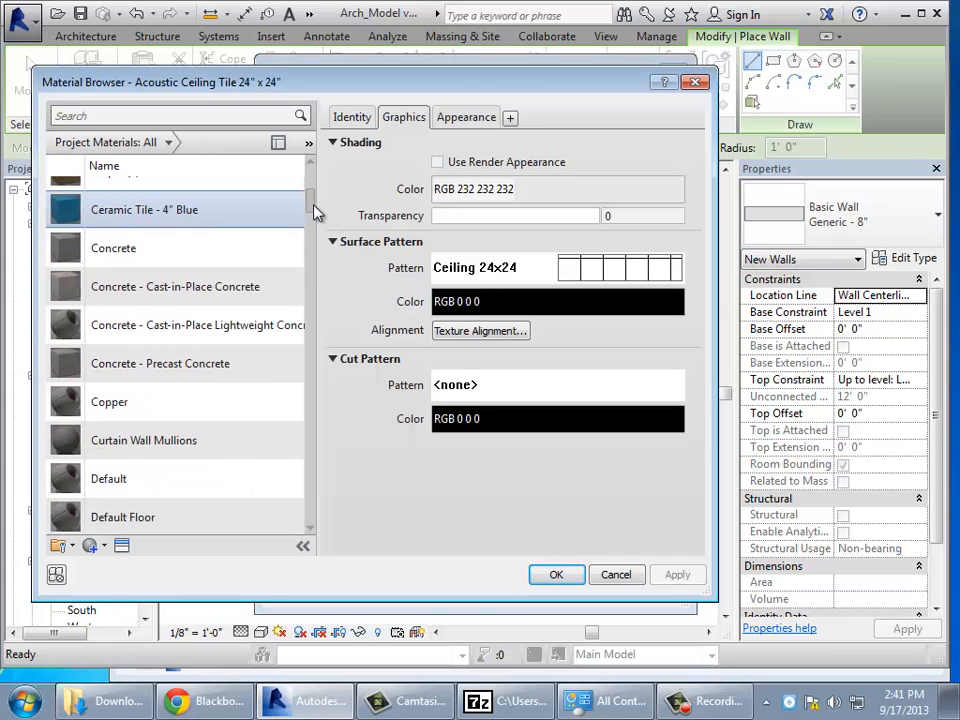
pyautogui.scroll(1, 280, 240)
pyautogui.click(243, 313)
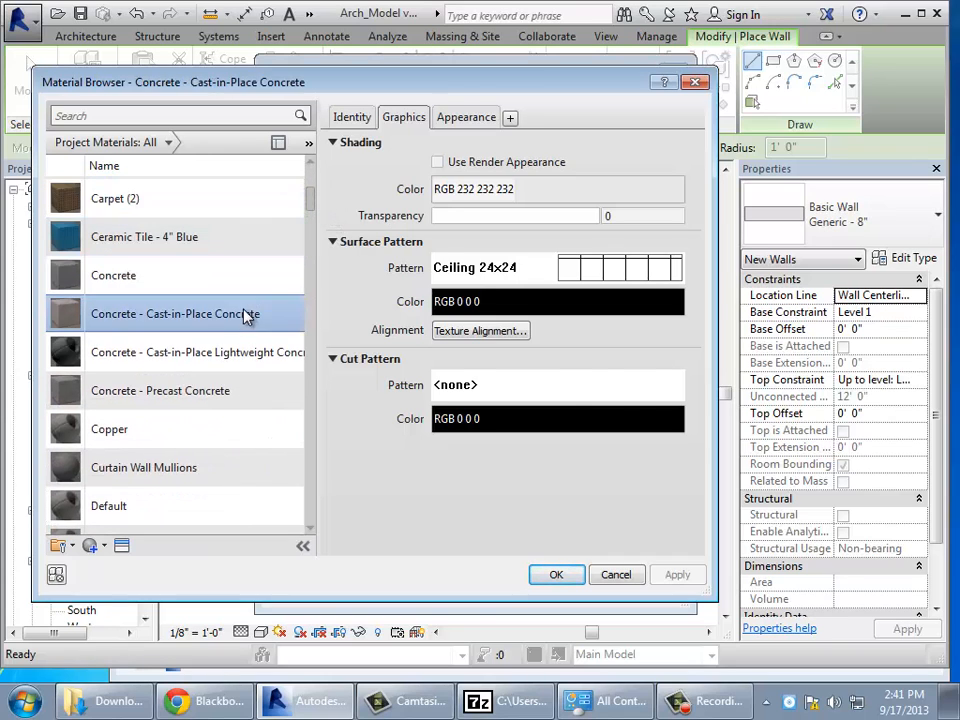
pyautogui.click(563, 574)
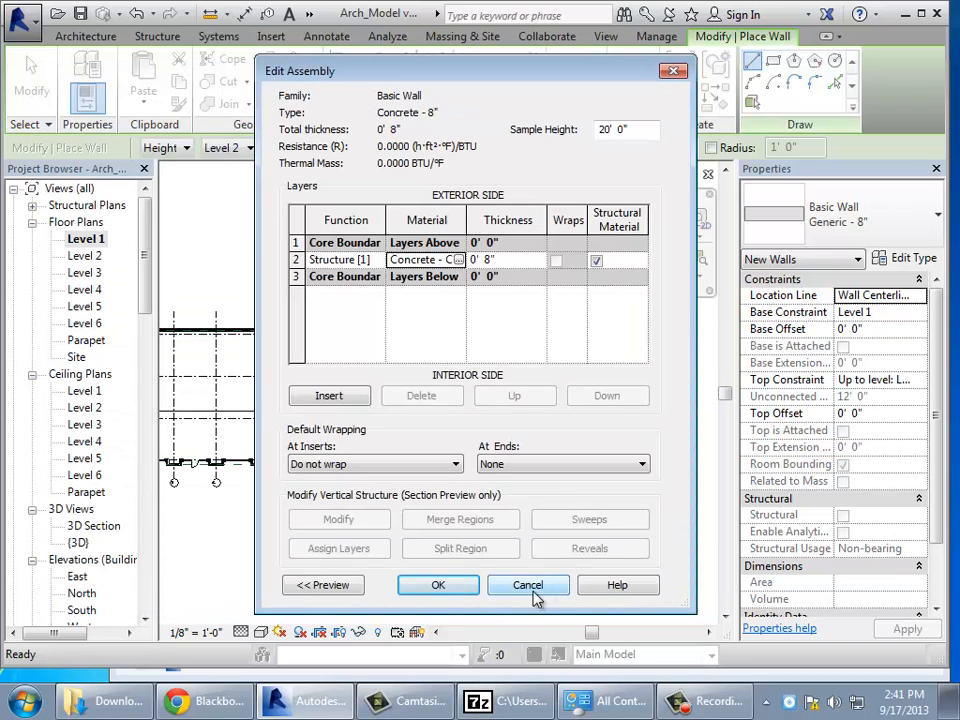
pyautogui.click(441, 585)
pyautogui.click(447, 587)
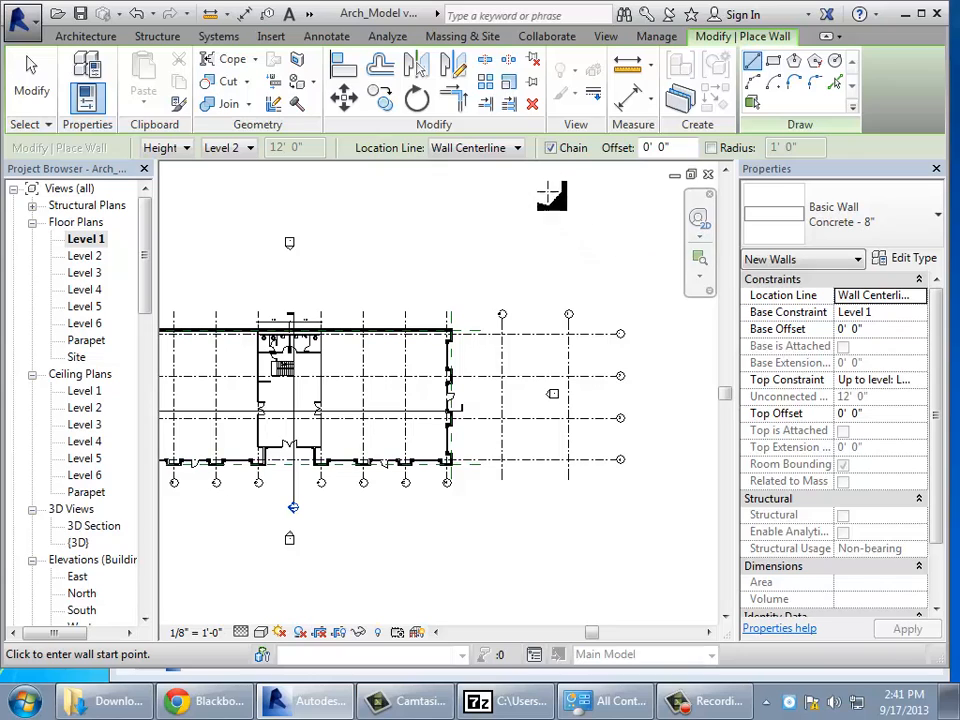
# Draw a rectangle of Concrete - 8" walls between grids K and L across all horizontal grids, with location line Core Face: Exterior and height to Level 2.
pyautogui.click(515, 149)
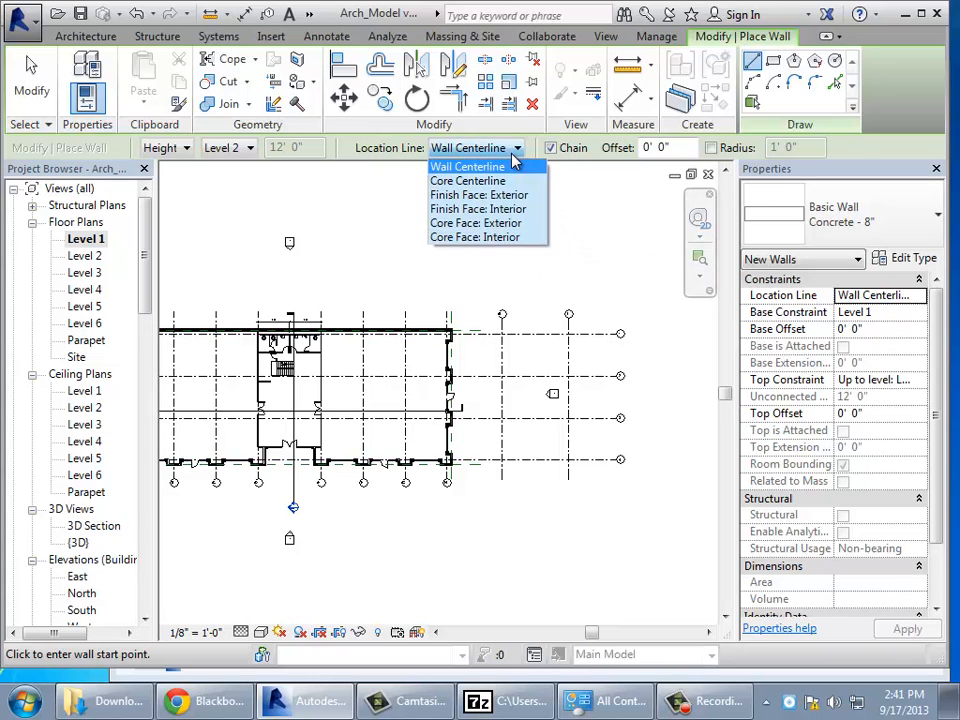
pyautogui.click(504, 226)
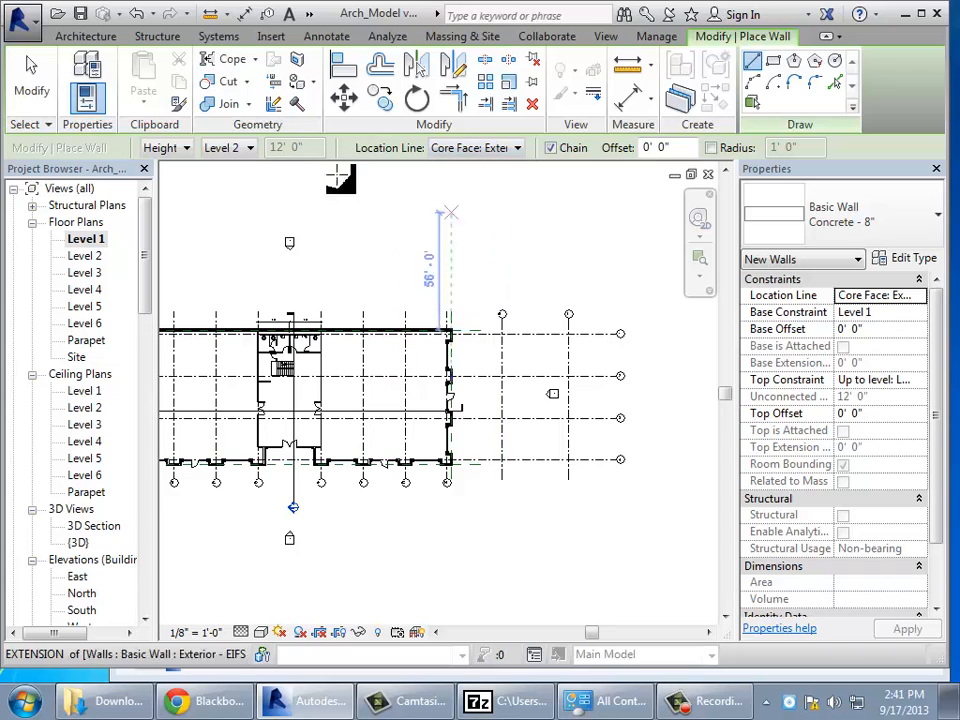
pyautogui.click(251, 149)
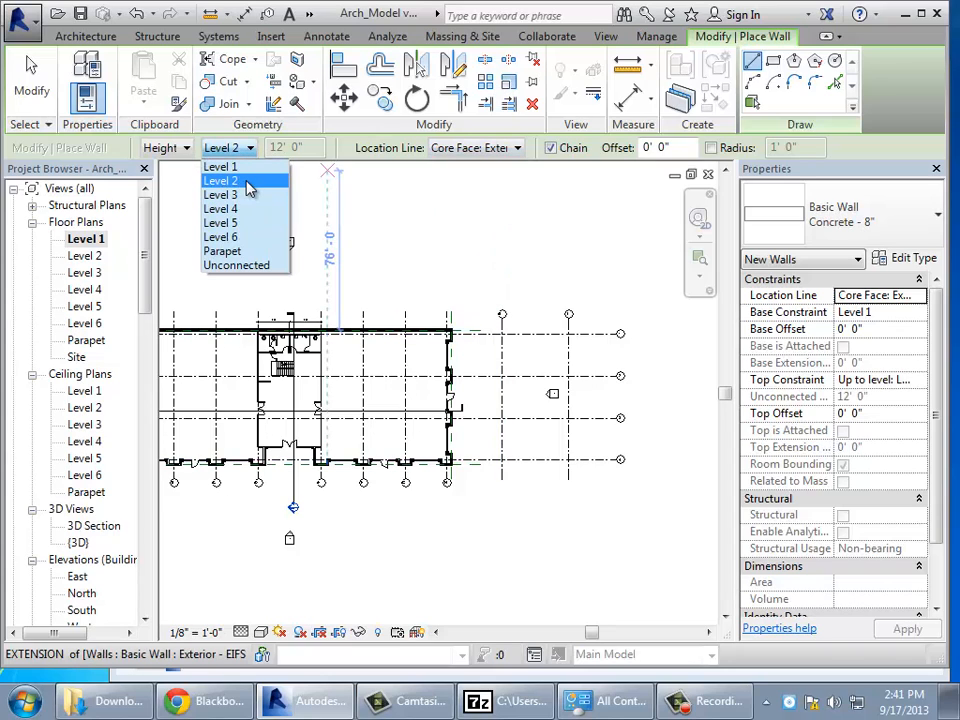
pyautogui.click(249, 182)
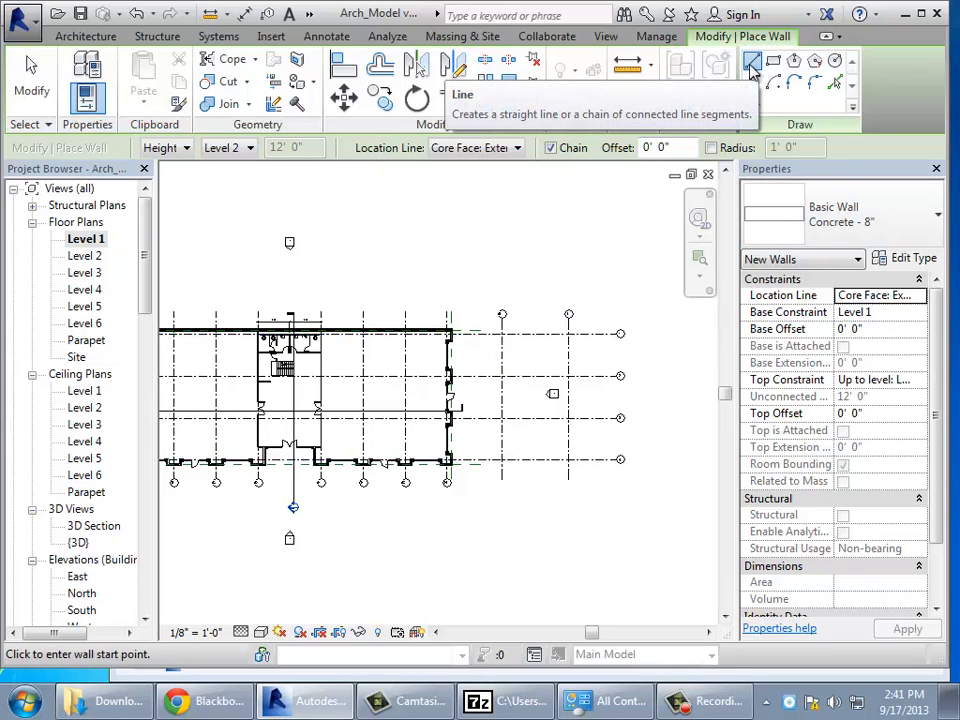
pyautogui.click(775, 66)
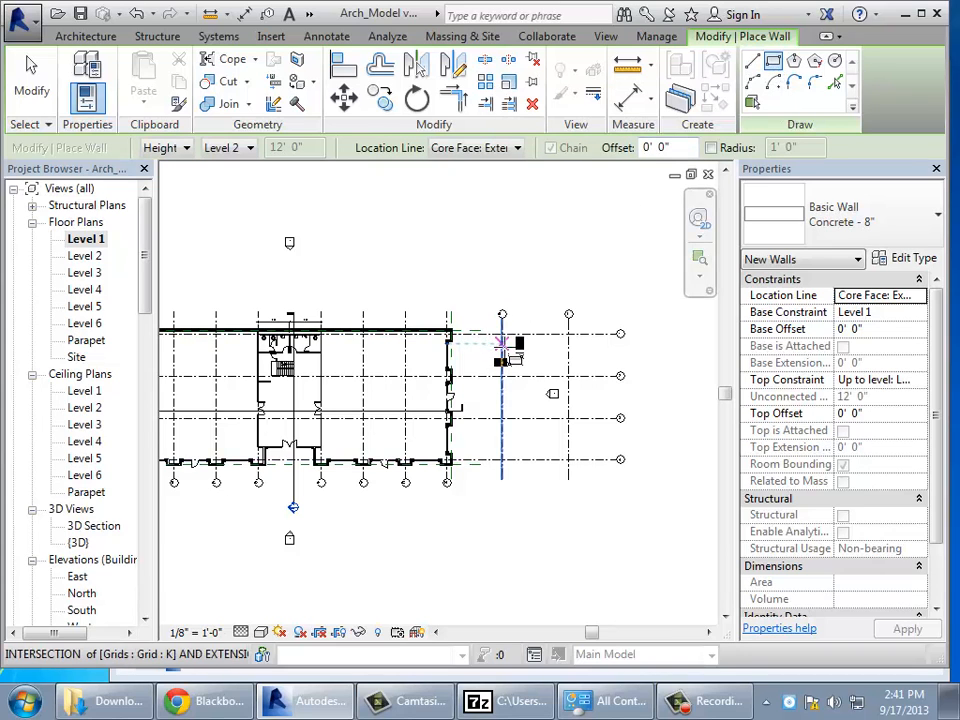
pyautogui.scroll(2, 500, 343)
pyautogui.scroll(2, 500, 343)
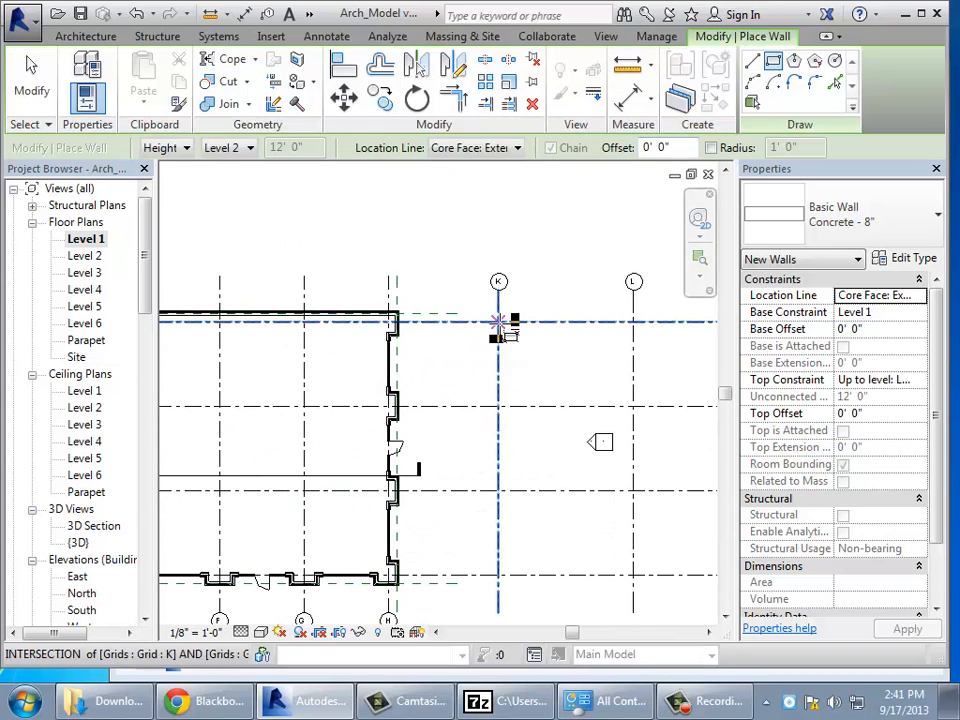
pyautogui.click(499, 323)
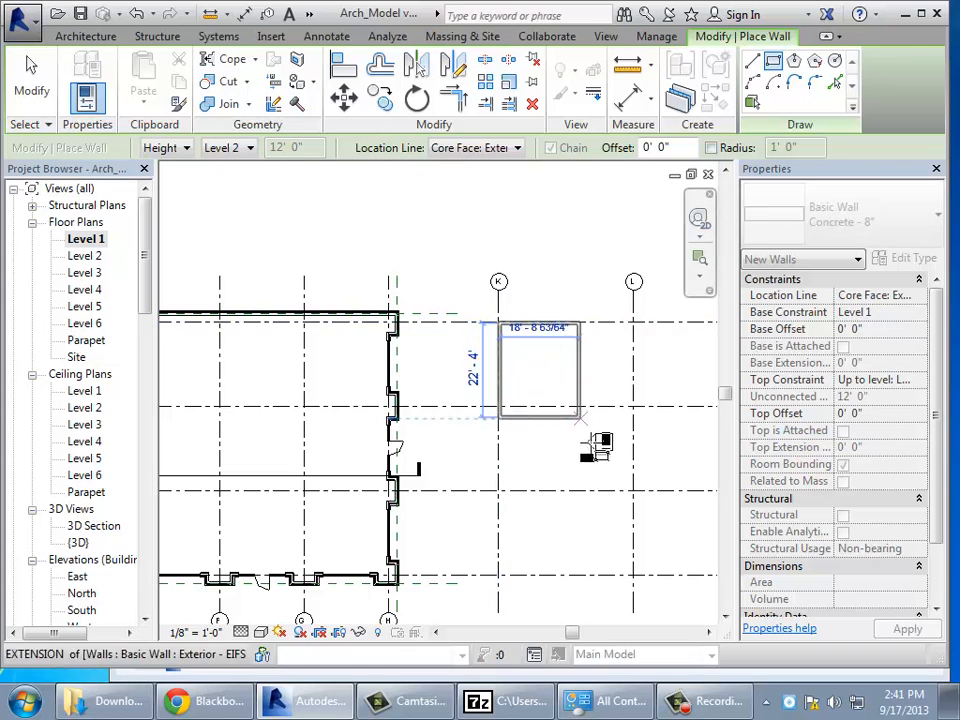
pyautogui.click(633, 577)
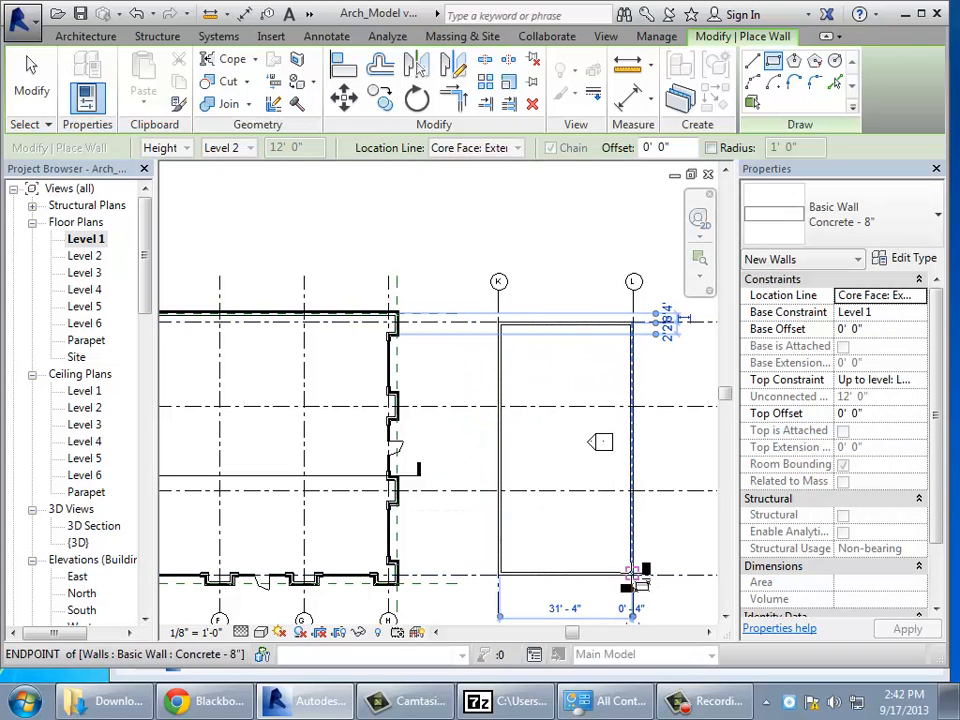
pyautogui.click(31, 88)
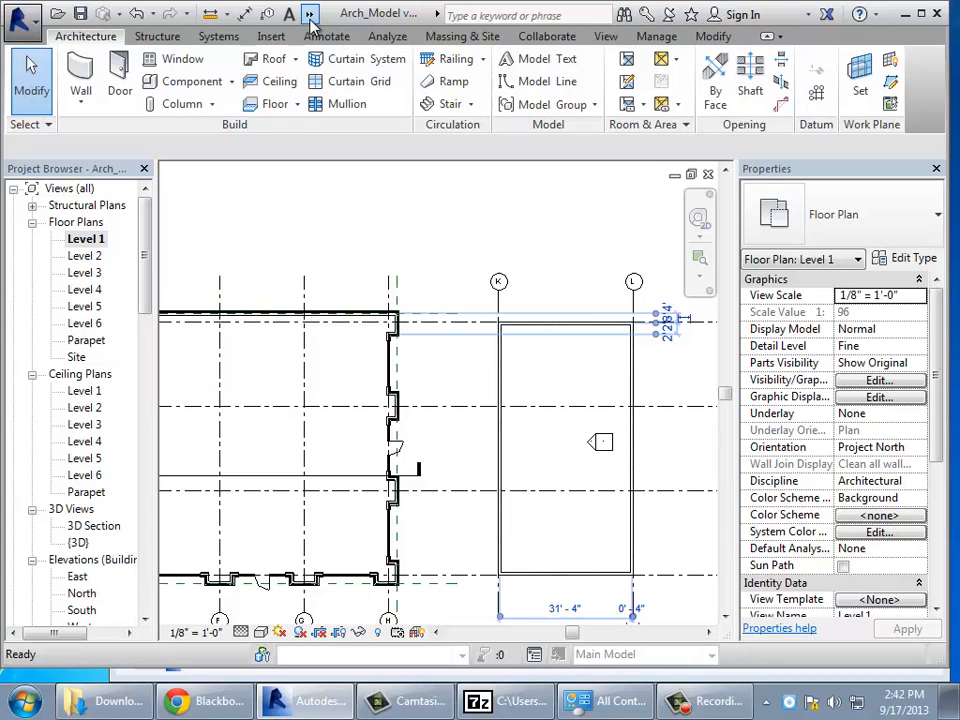
# Open the default 3D view of the model, focused on the new concrete enclosure.
pyautogui.click(309, 14)
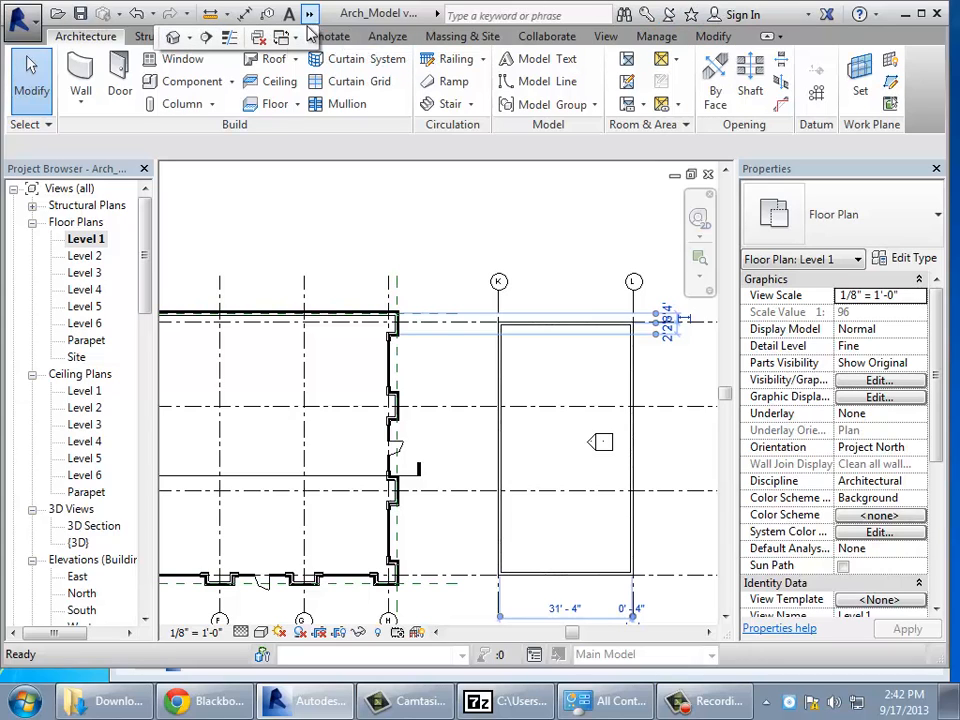
pyautogui.click(172, 37)
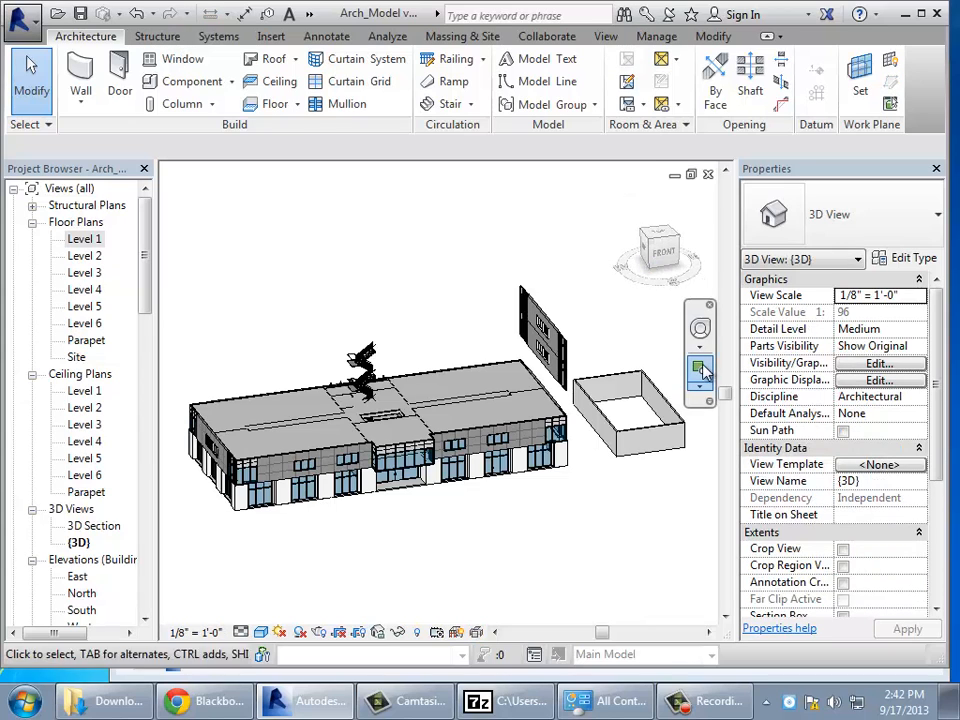
pyautogui.click(699, 368)
pyautogui.moveTo(570, 345); pyautogui.dragTo(708, 500)
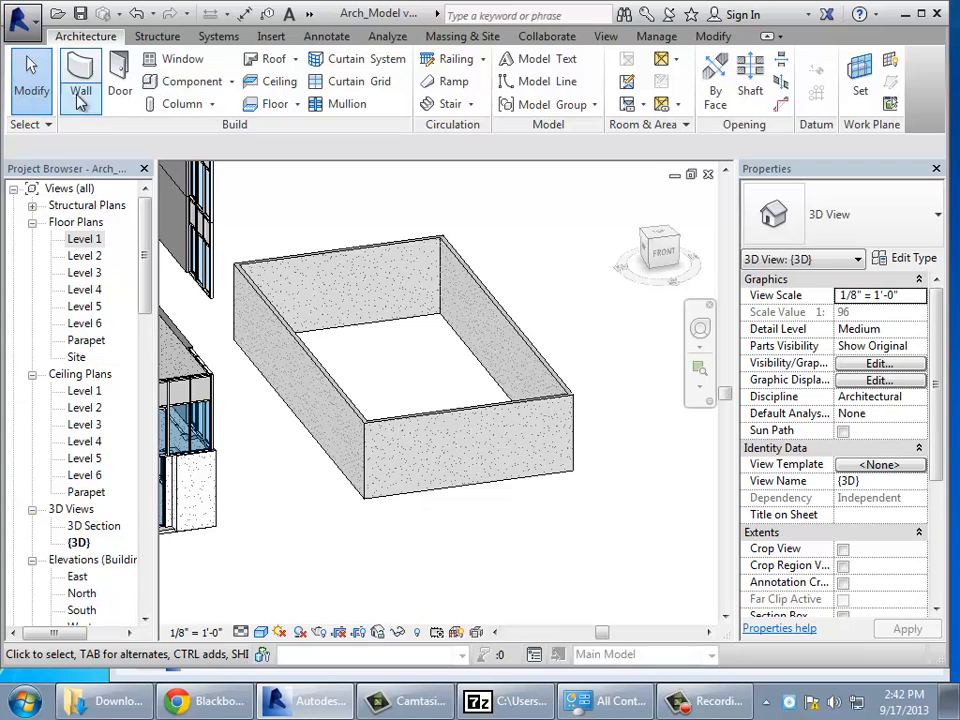
# Place three Fixed 24" x 72" windows in the enclosure's south wall, the outer ones about 5' 0" and 4' 6" from the corners.
pyautogui.click(170, 59)
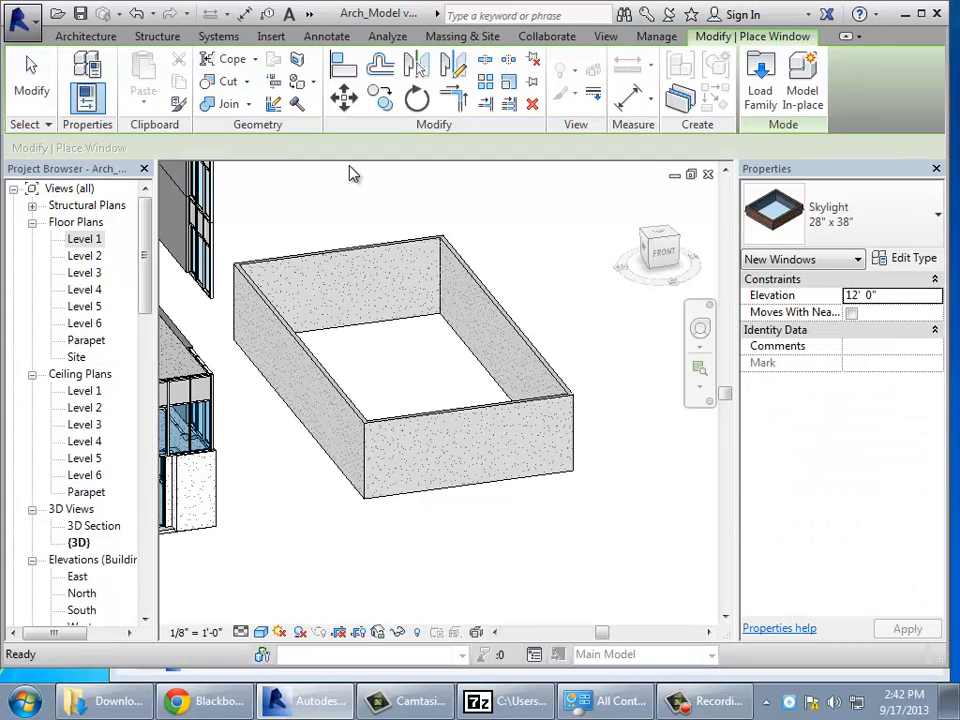
pyautogui.click(818, 218)
pyautogui.scroll(1, 915, 326)
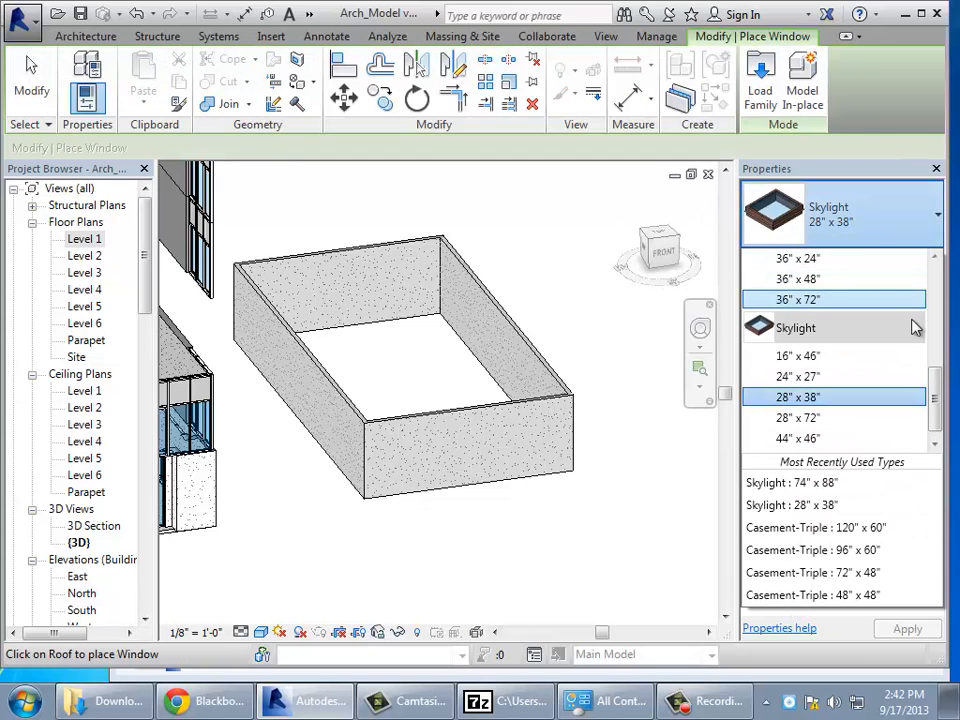
pyautogui.moveTo(932, 393); pyautogui.dragTo(934, 321)
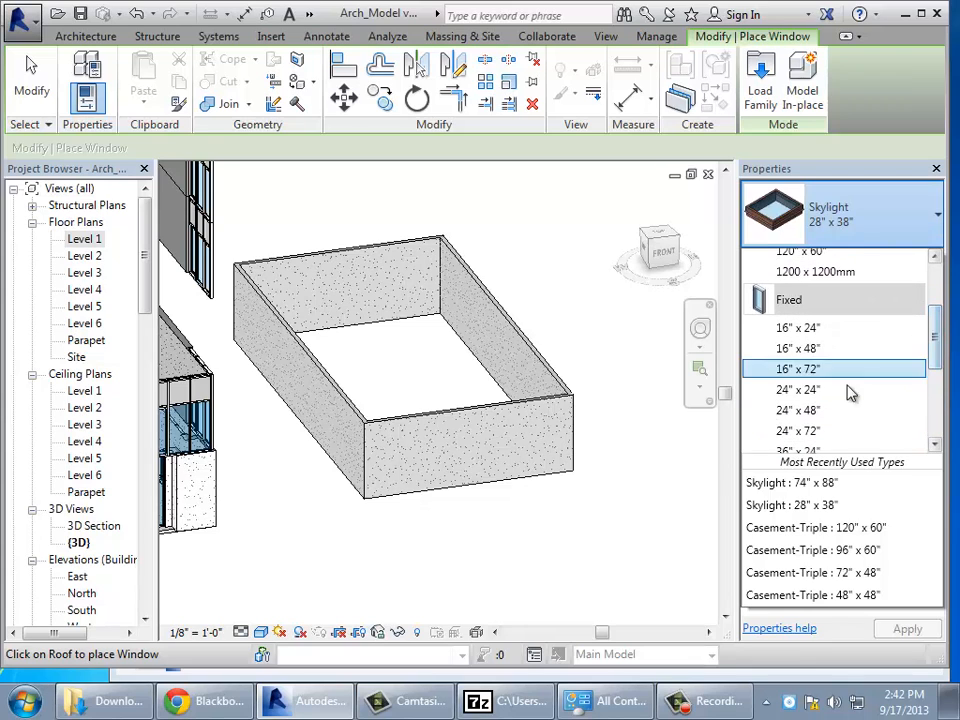
pyautogui.click(812, 430)
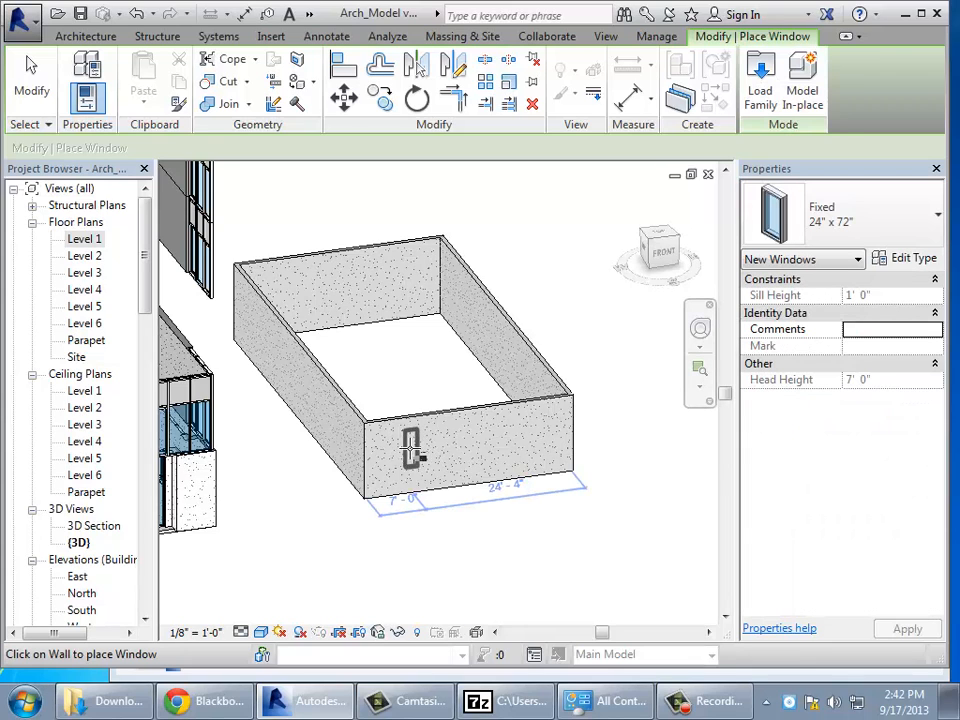
pyautogui.click(398, 462)
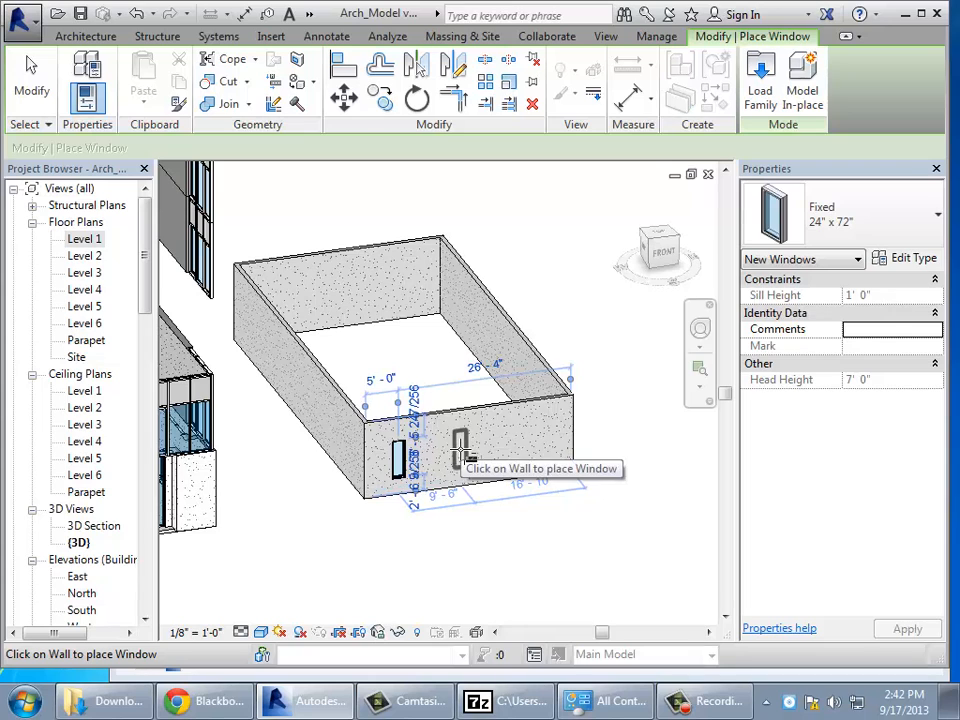
pyautogui.click(500, 449)
pyautogui.click(541, 447)
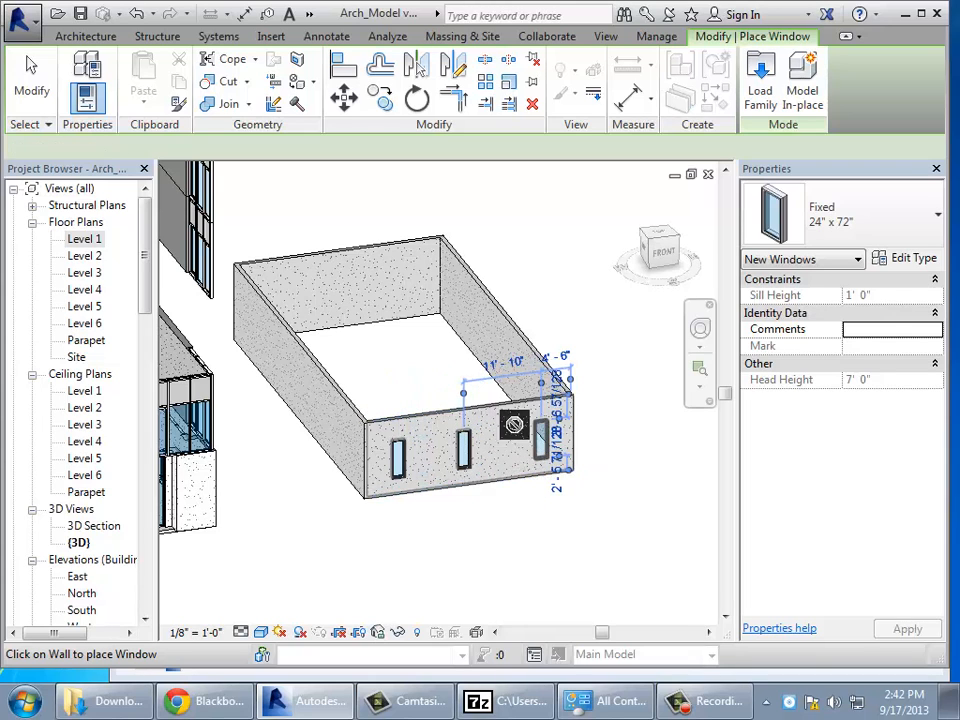
pyautogui.click(32, 92)
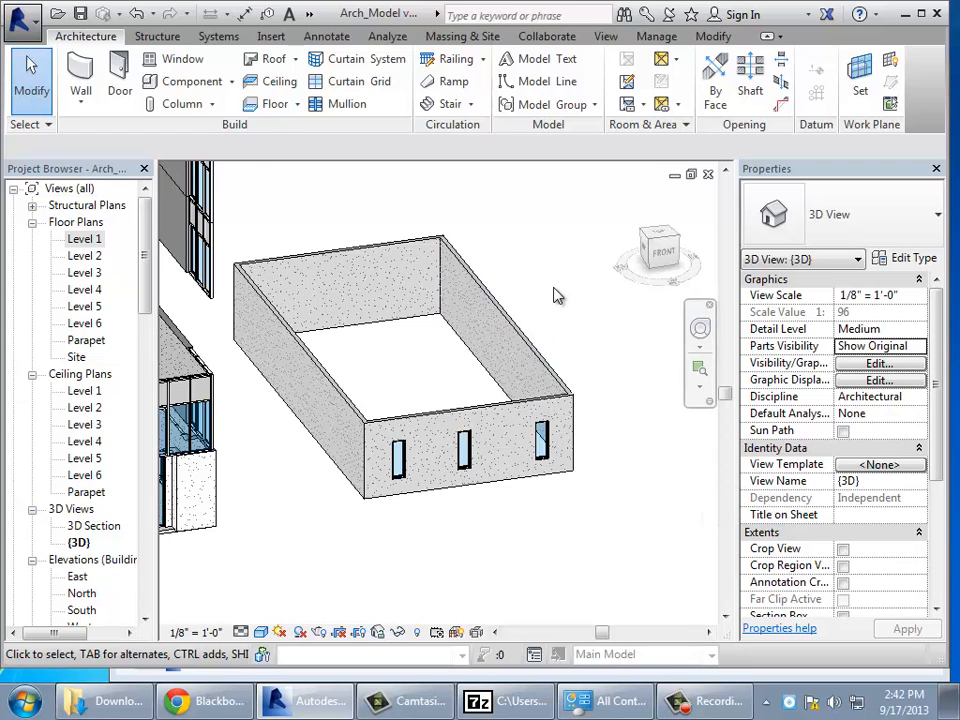
# Create a new project from the Structural Template.
pyautogui.scroll(-2, 555, 295)
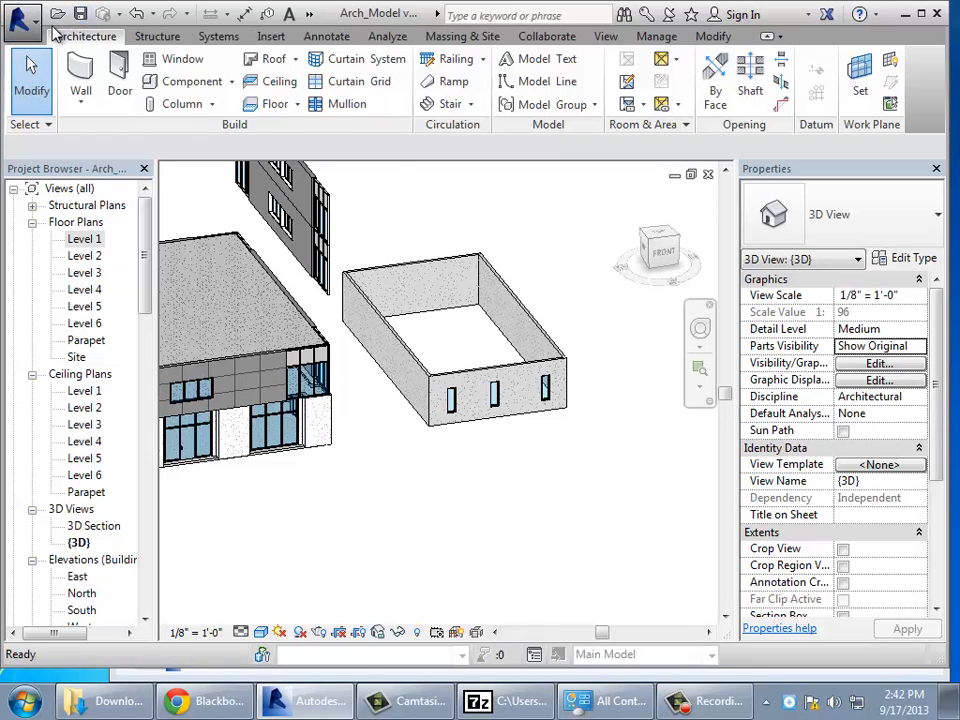
pyautogui.click(40, 24)
pyautogui.moveTo(50, 87)
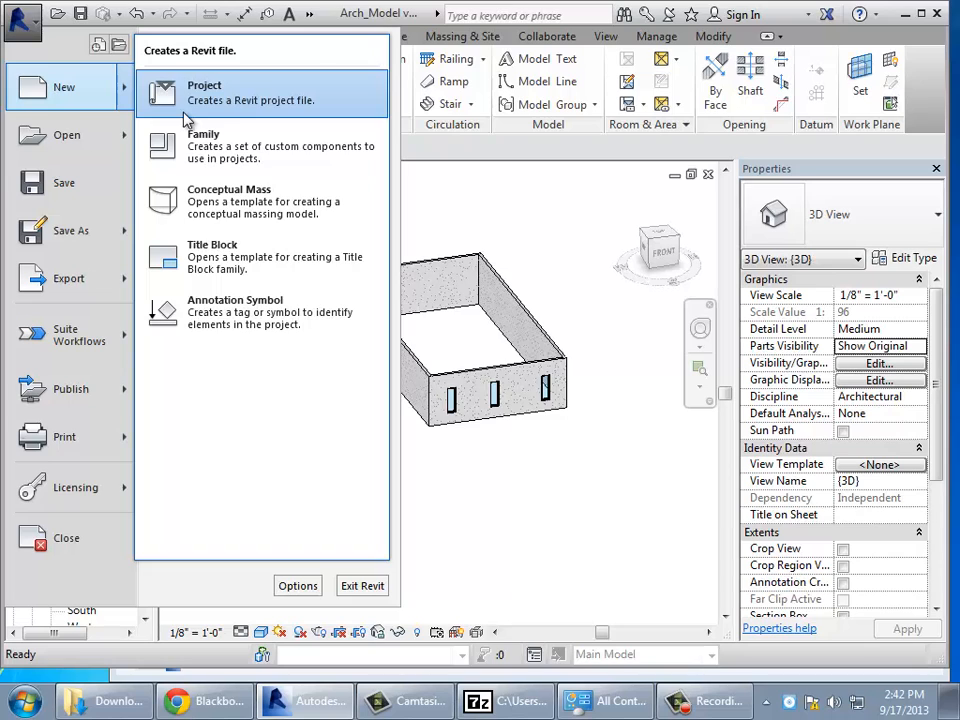
pyautogui.click(185, 120)
pyautogui.click(333, 306)
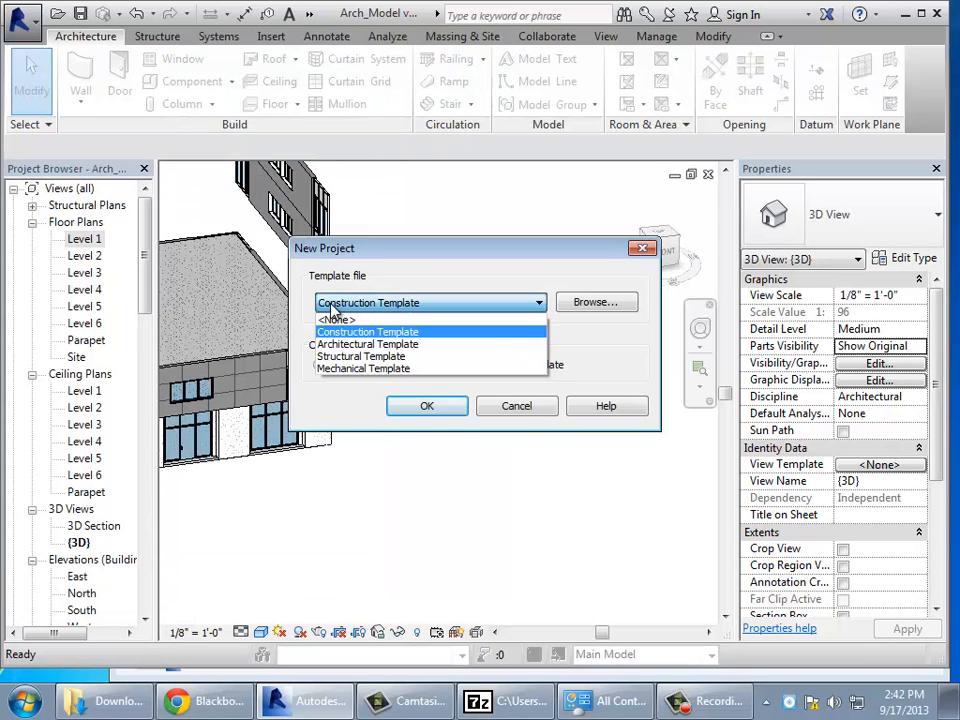
pyautogui.click(345, 358)
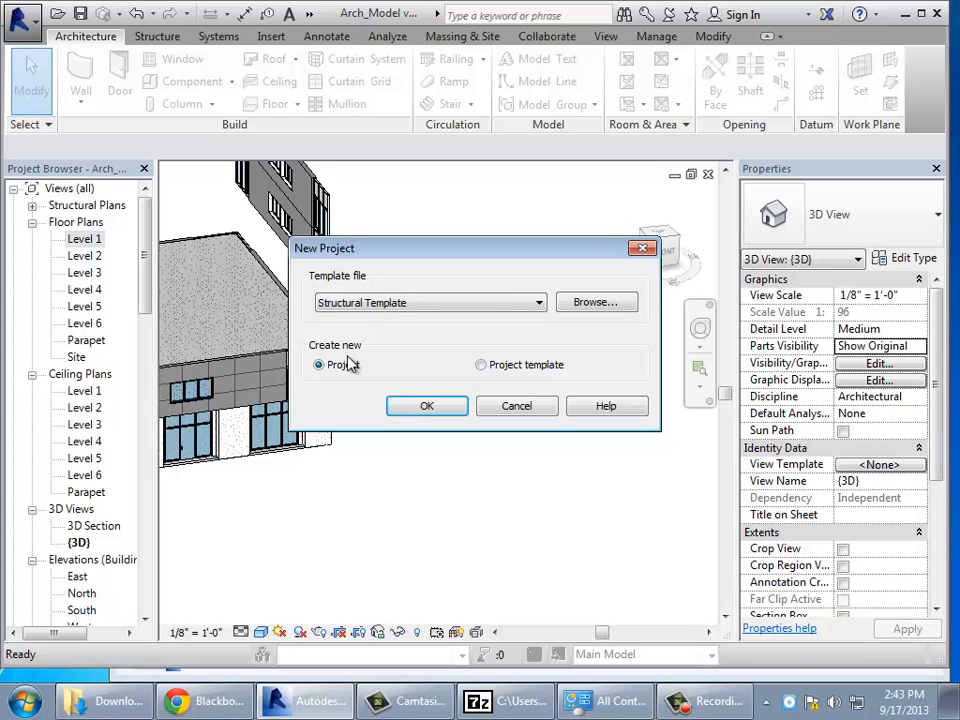
pyautogui.click(427, 408)
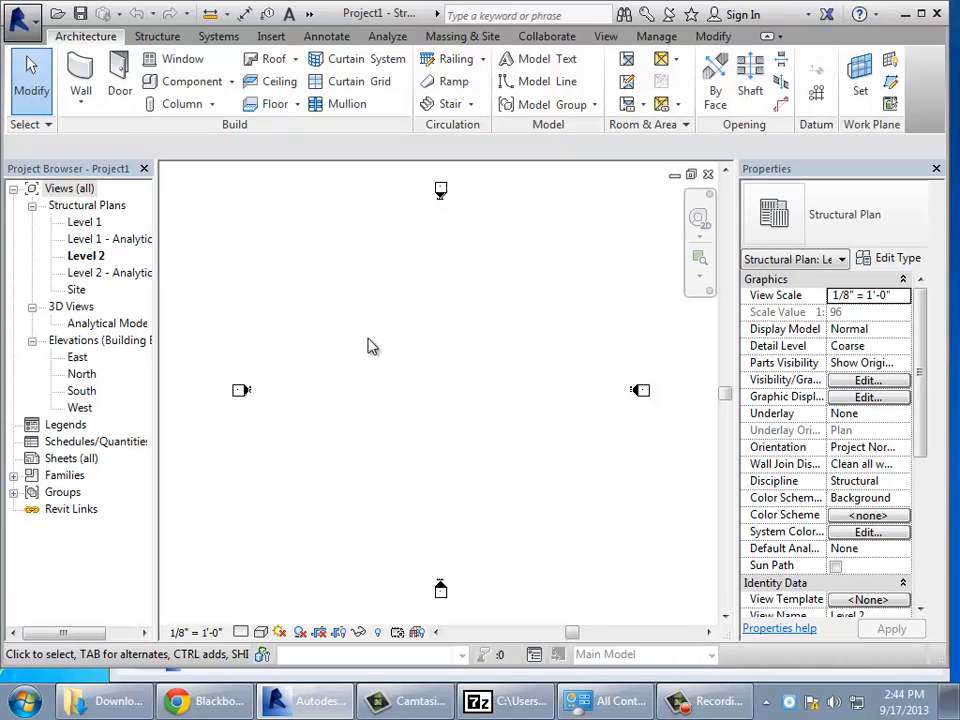
# Delete Level 2 together with its plan views, working in the South elevation.
pyautogui.doubleClick(79, 393)
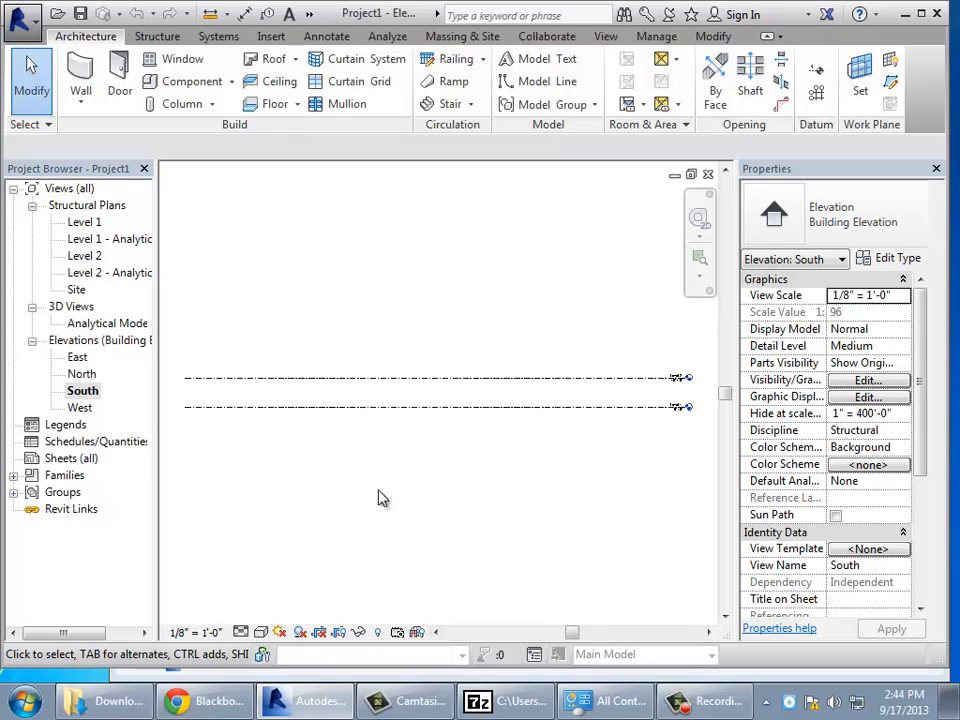
pyautogui.click(464, 380)
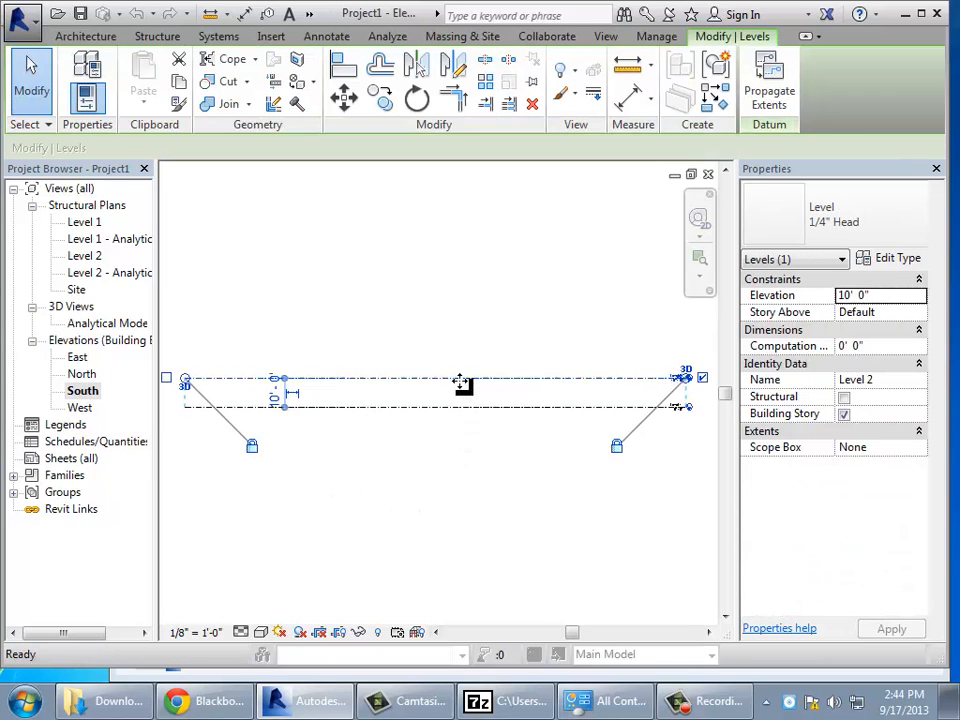
pyautogui.press('Delete')
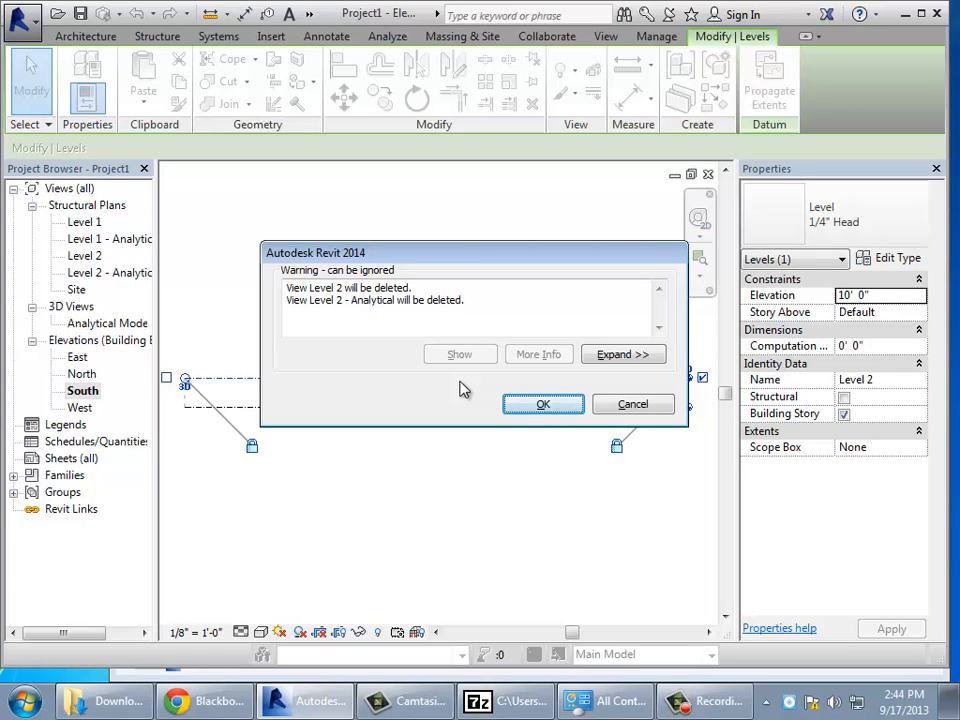
pyautogui.click(521, 412)
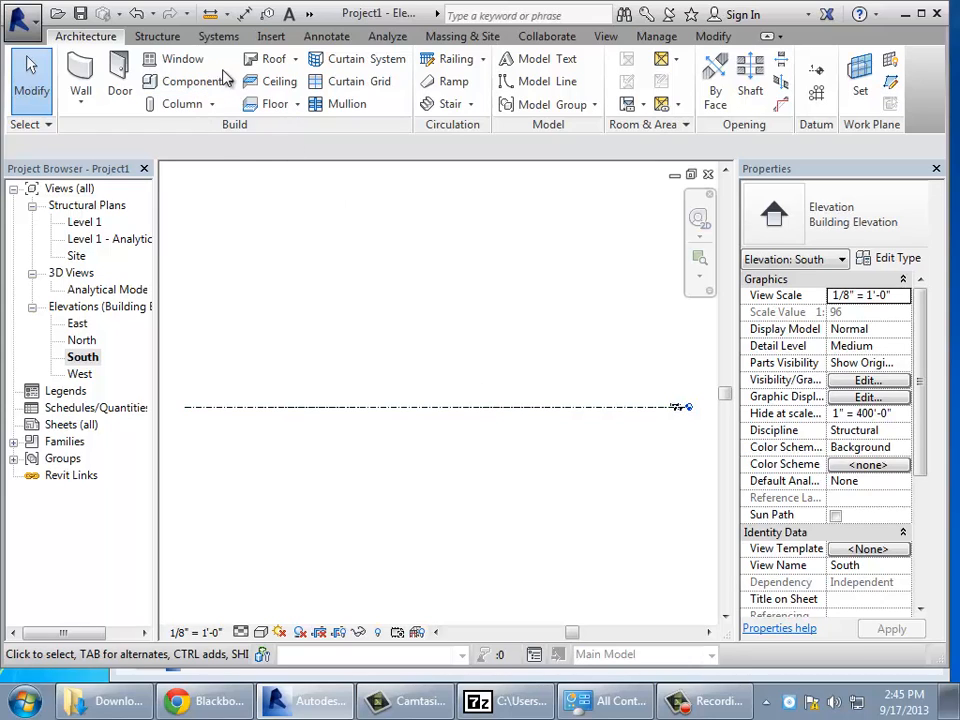
# Link the Revit file Struct_Model v2014 into the project with Auto - Origin to Origin positioning.
pyautogui.click(271, 37)
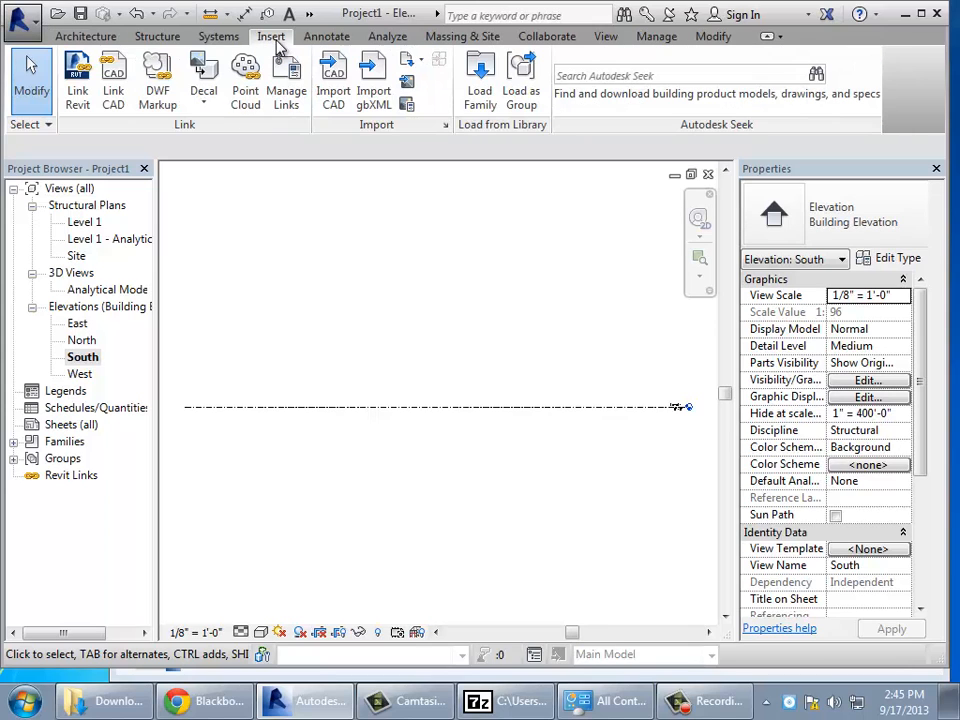
pyautogui.click(78, 98)
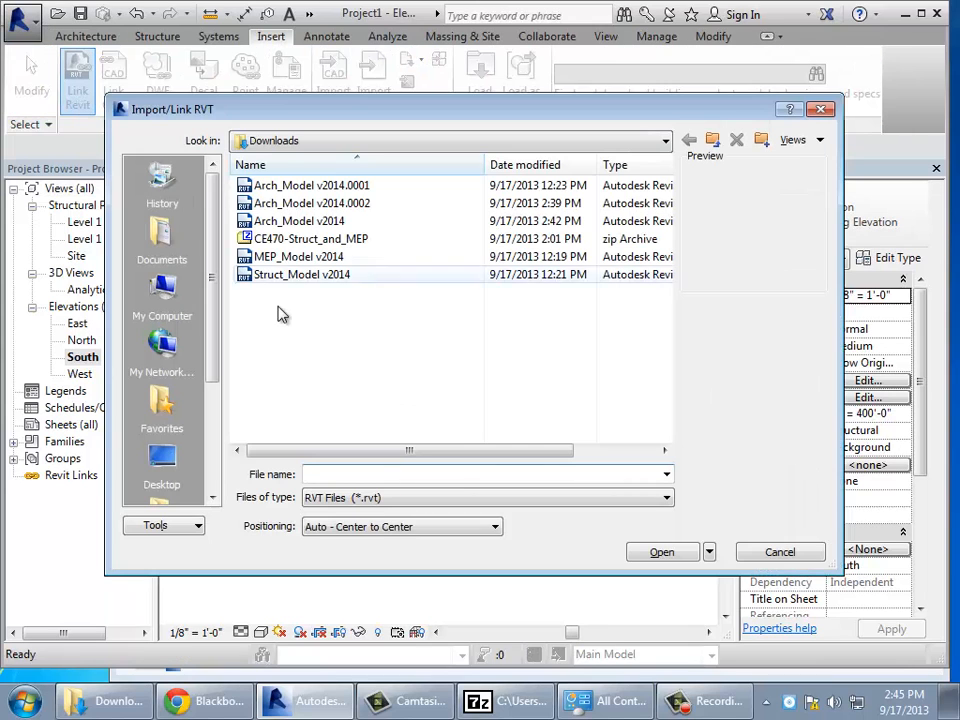
pyautogui.click(334, 280)
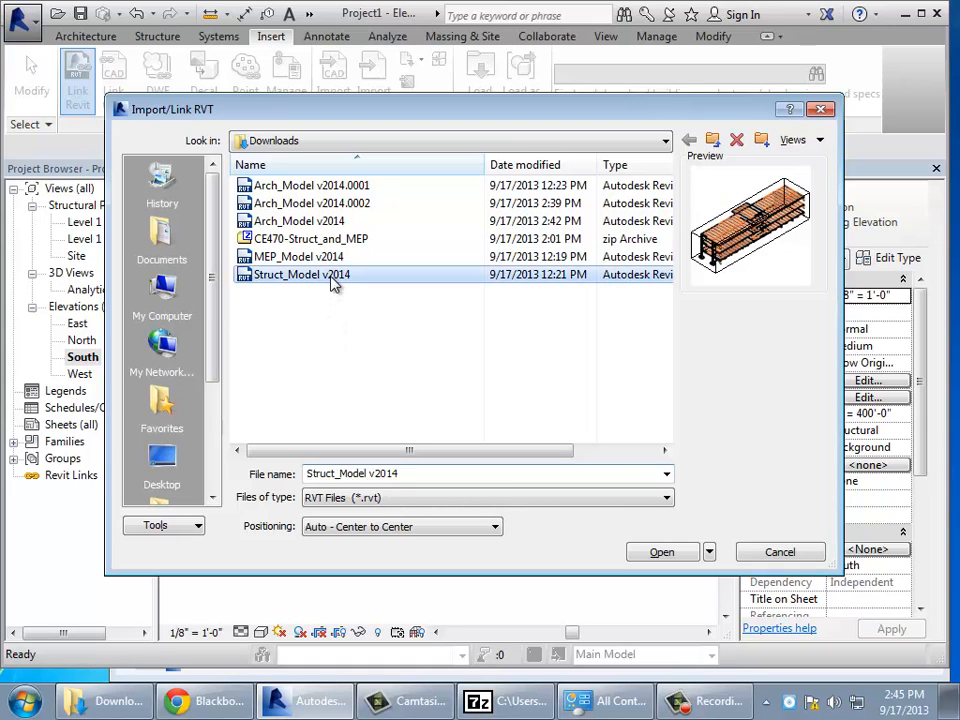
pyautogui.click(450, 537)
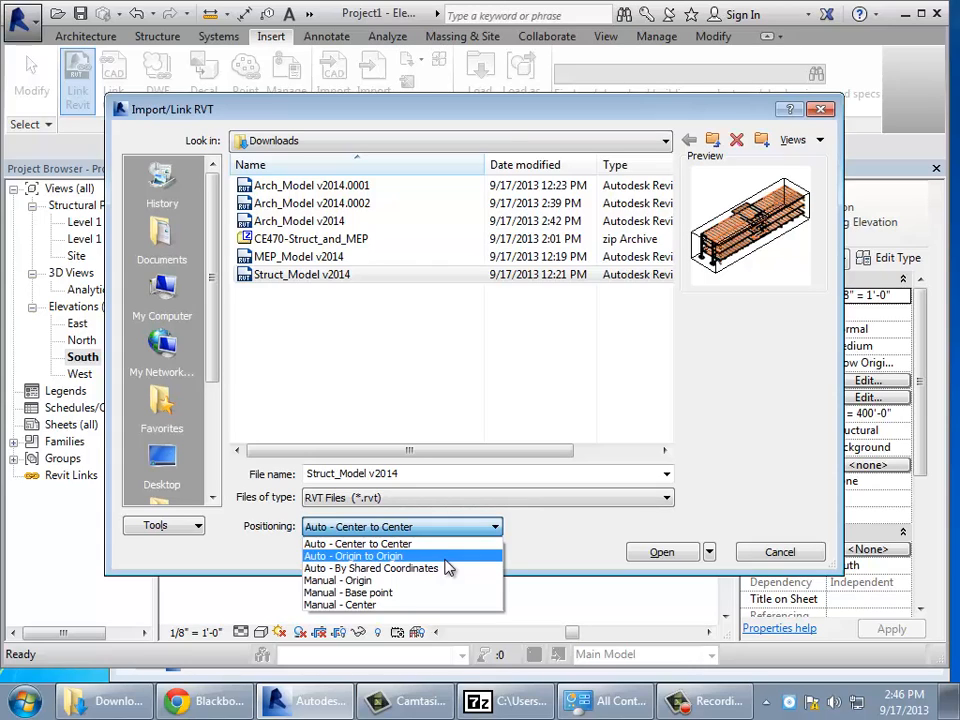
pyautogui.click(445, 557)
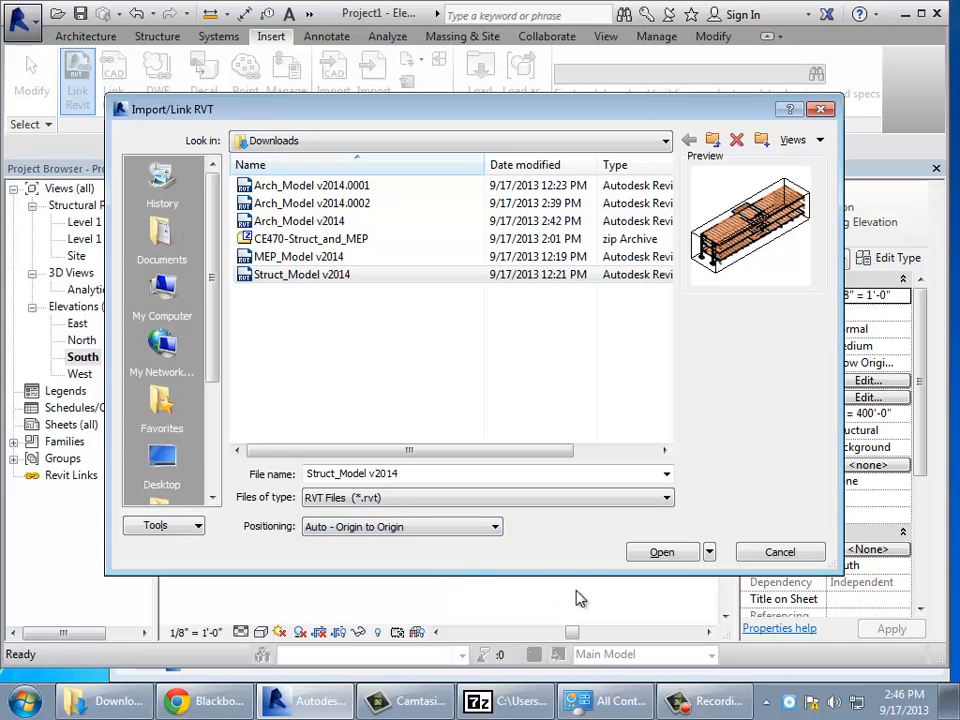
pyautogui.click(664, 554)
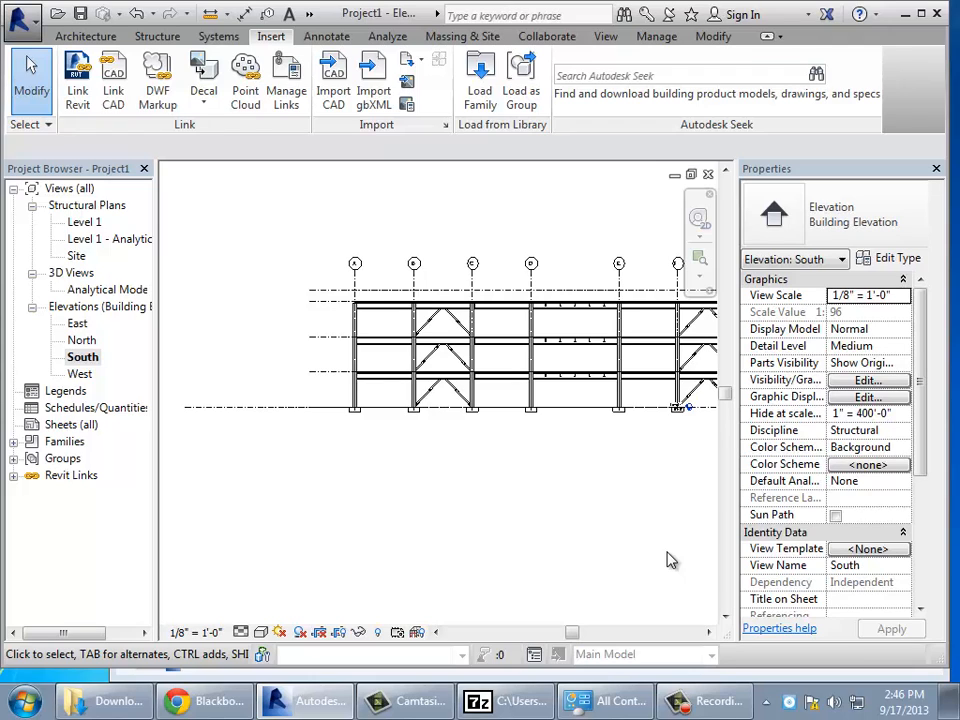
pyautogui.press('z')
pyautogui.press('a')
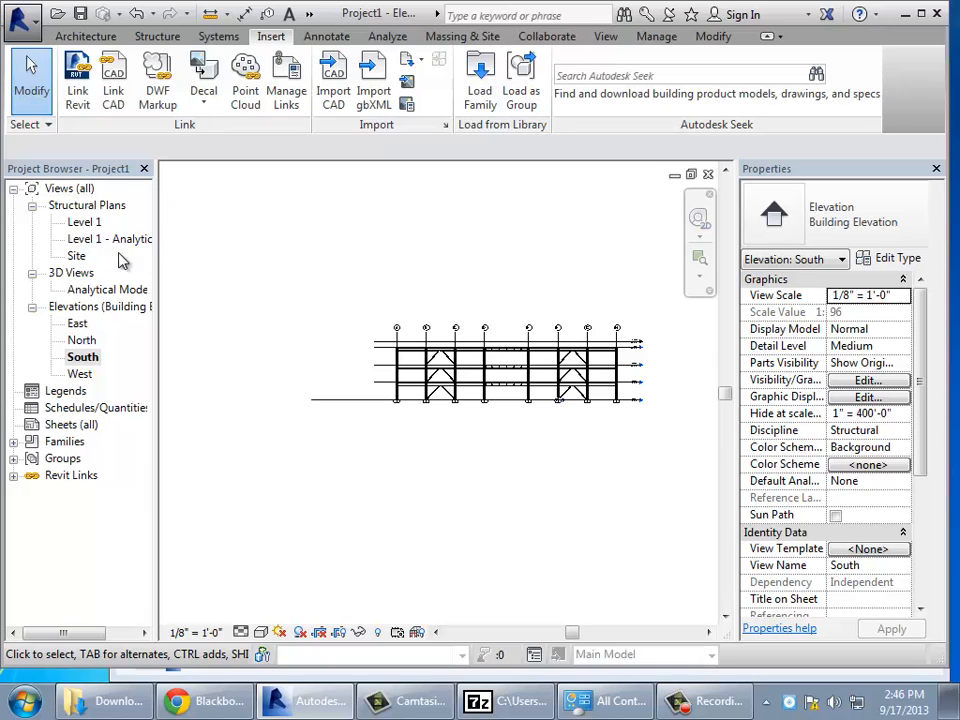
# Delete the linked Struct_Model v2014 in the Level 1 structural plan and remove its link from the project.
pyautogui.doubleClick(94, 223)
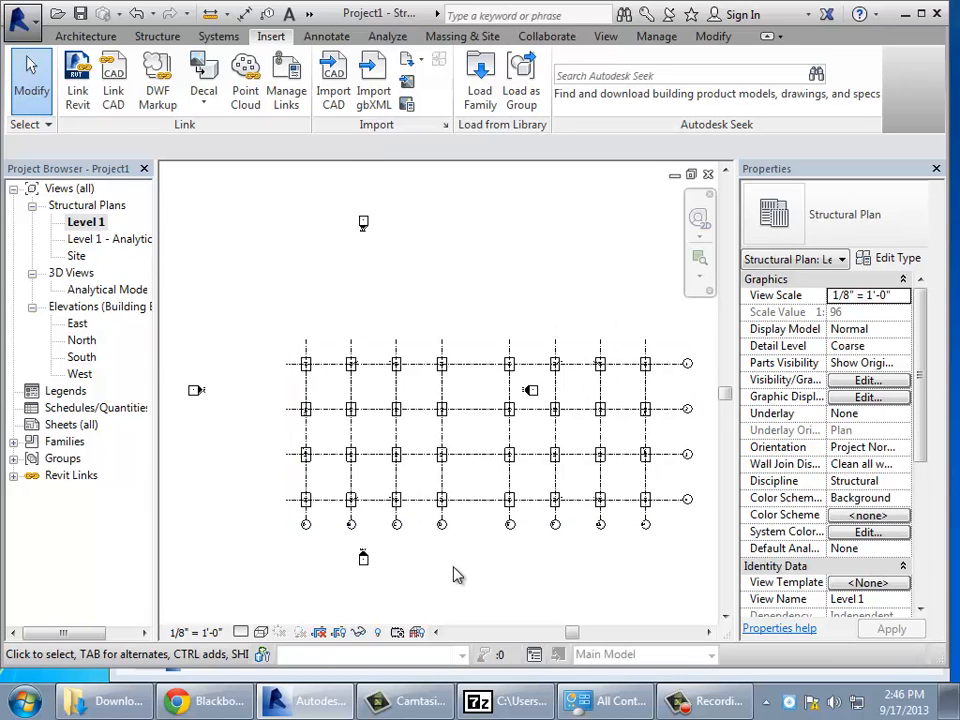
pyautogui.scroll(3, 454, 574)
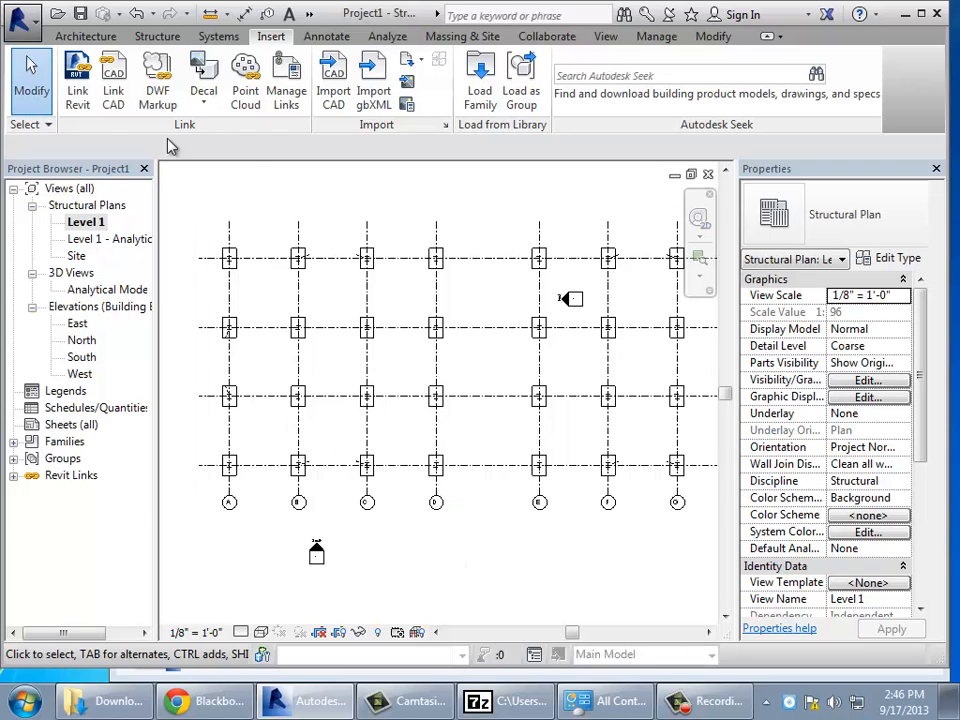
pyautogui.click(541, 239)
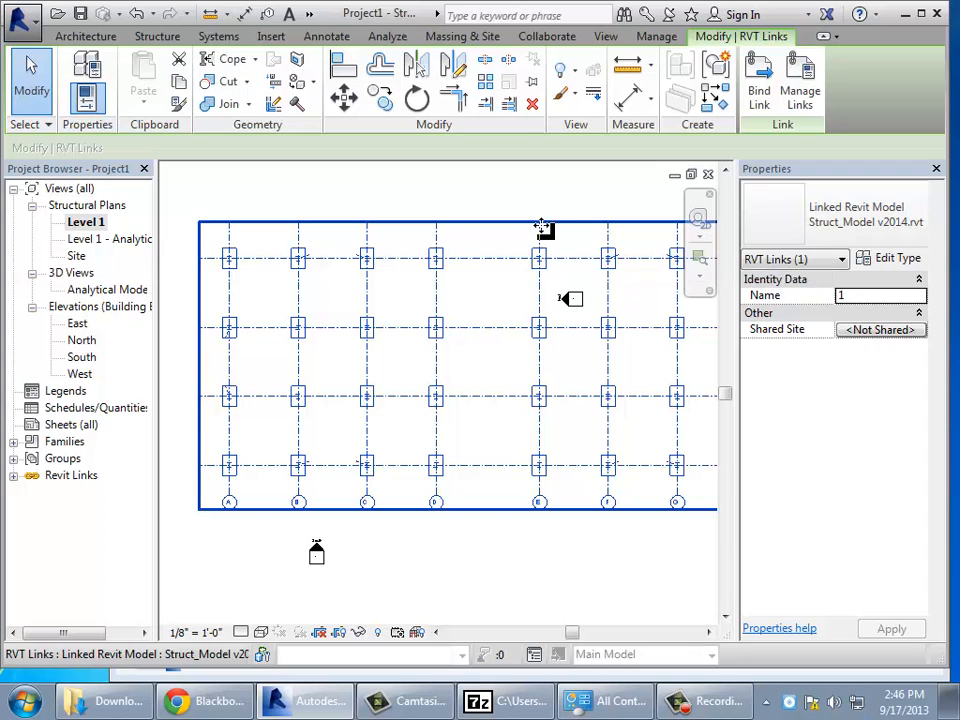
pyautogui.press('Delete')
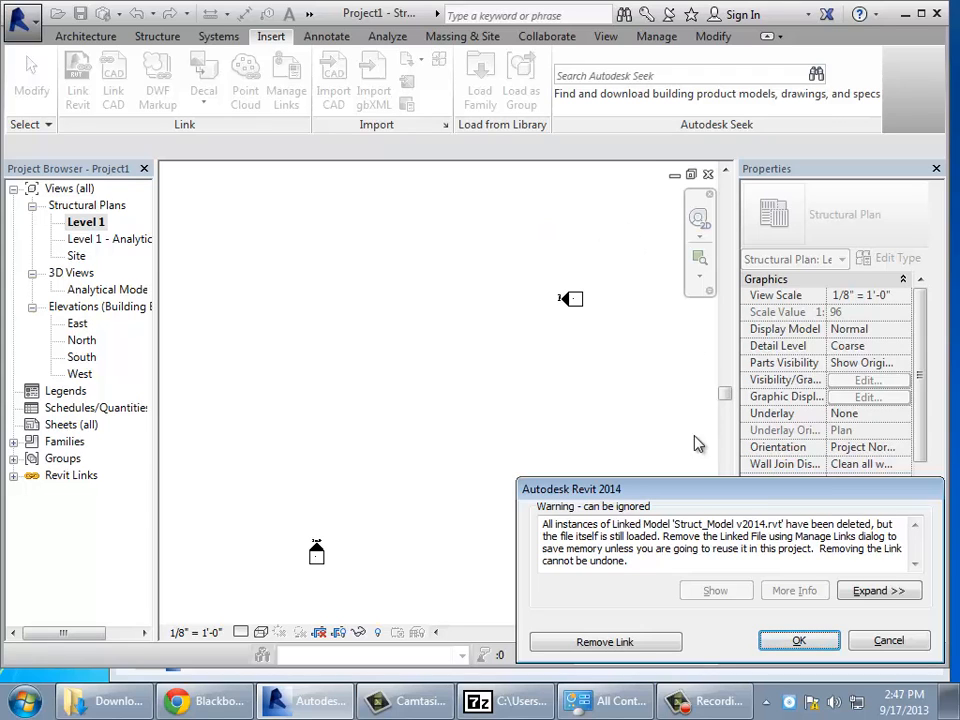
pyautogui.click(635, 652)
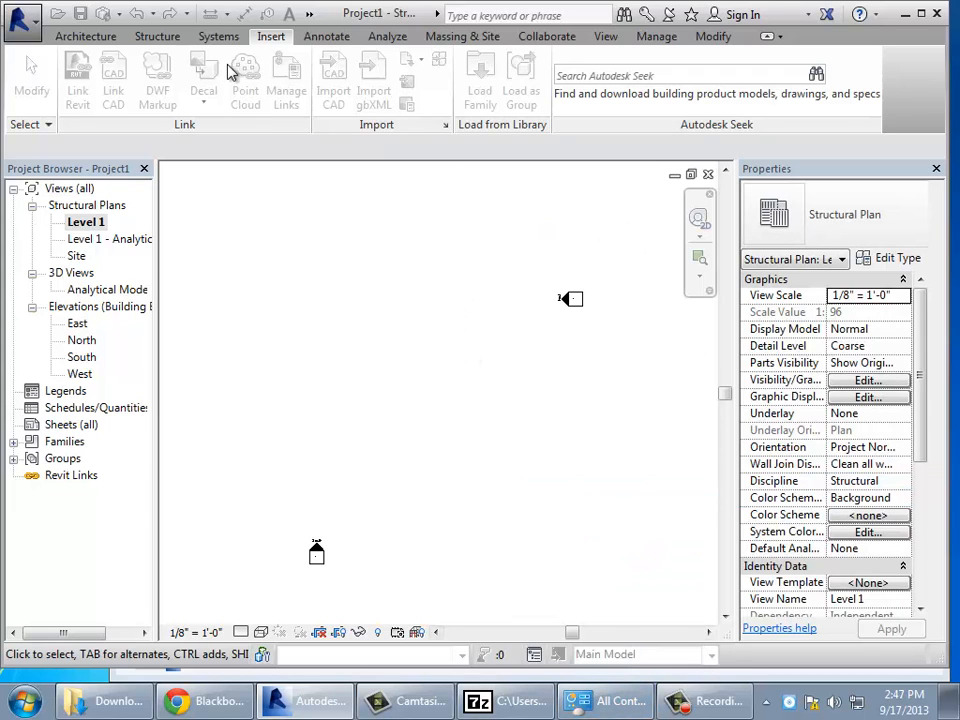
# Try to link the Revit file Arch_Model v2014 into the project with Auto - Origin to Origin positioning.
pyautogui.click(95, 38)
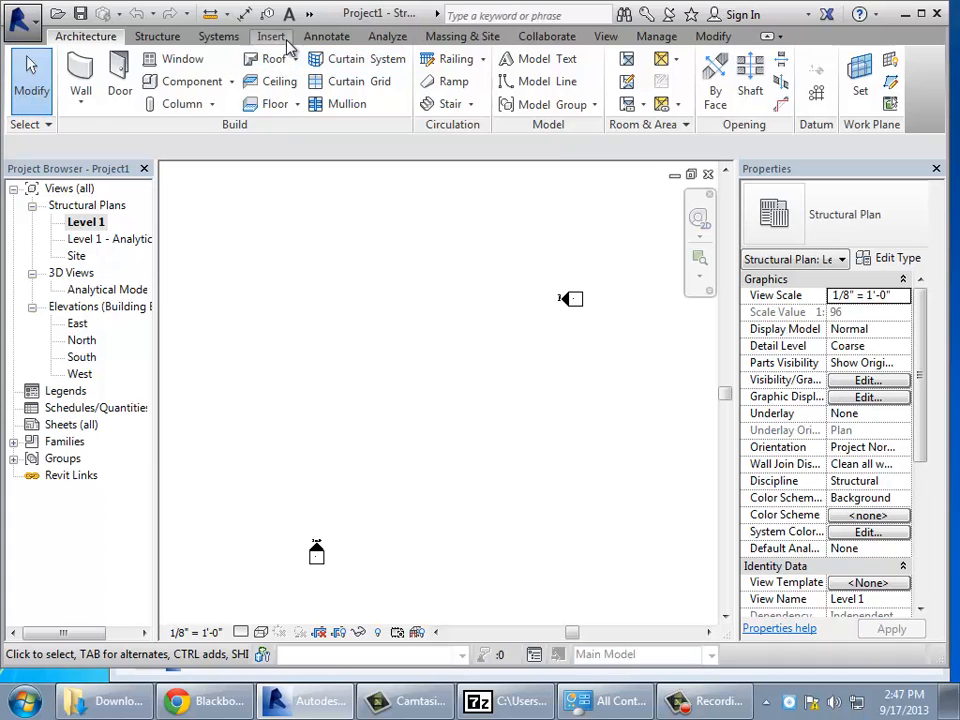
pyautogui.click(280, 38)
pyautogui.click(78, 90)
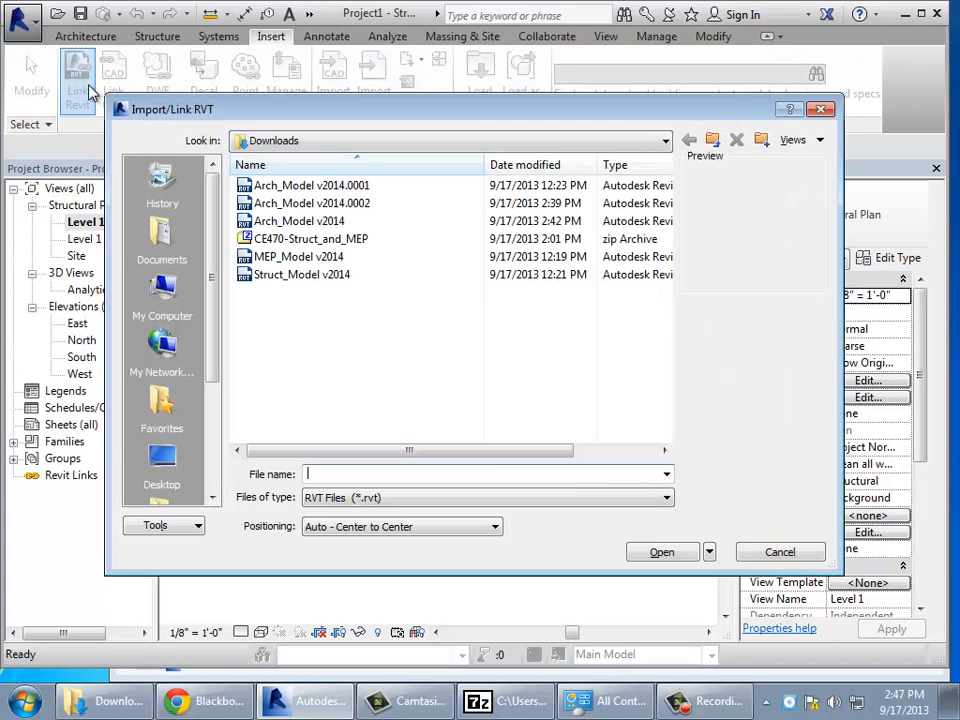
pyautogui.click(300, 221)
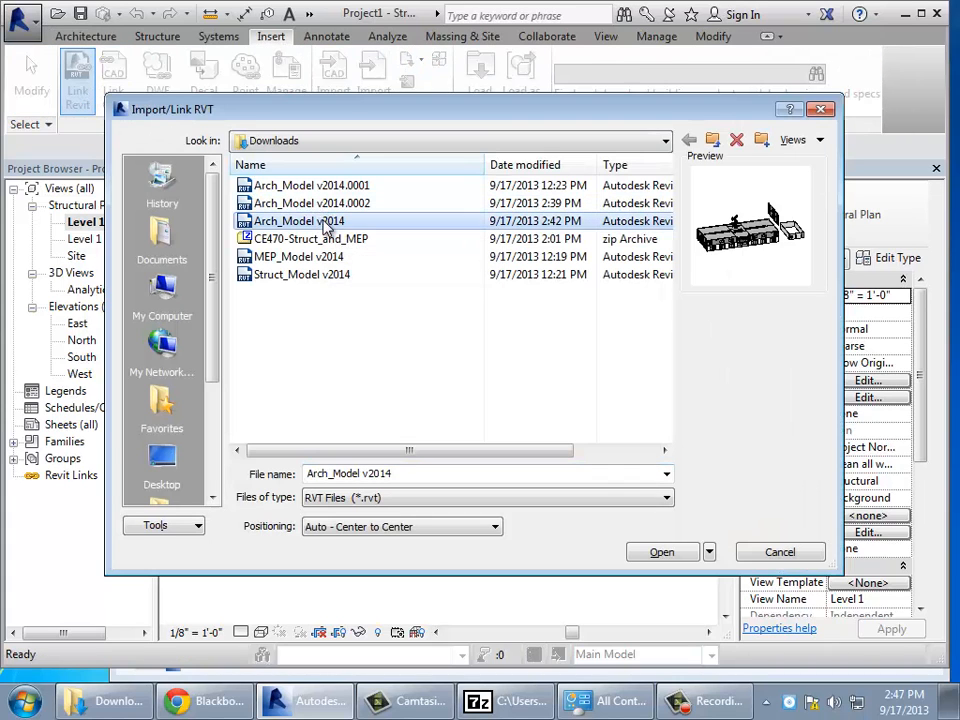
pyautogui.click(393, 527)
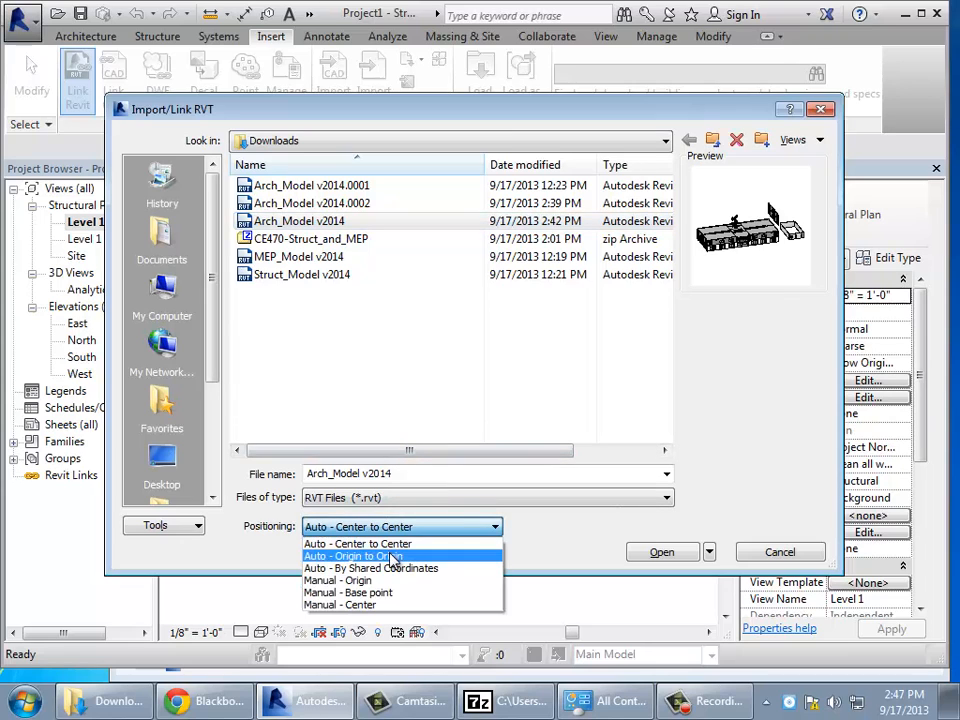
pyautogui.click(392, 556)
pyautogui.click(666, 558)
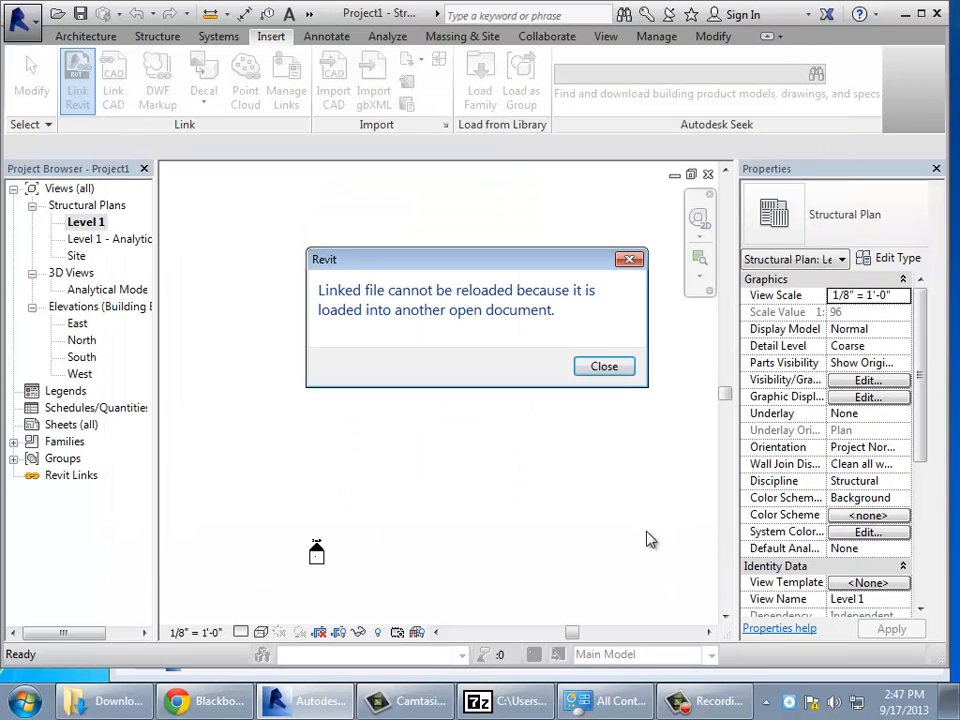
pyautogui.click(628, 370)
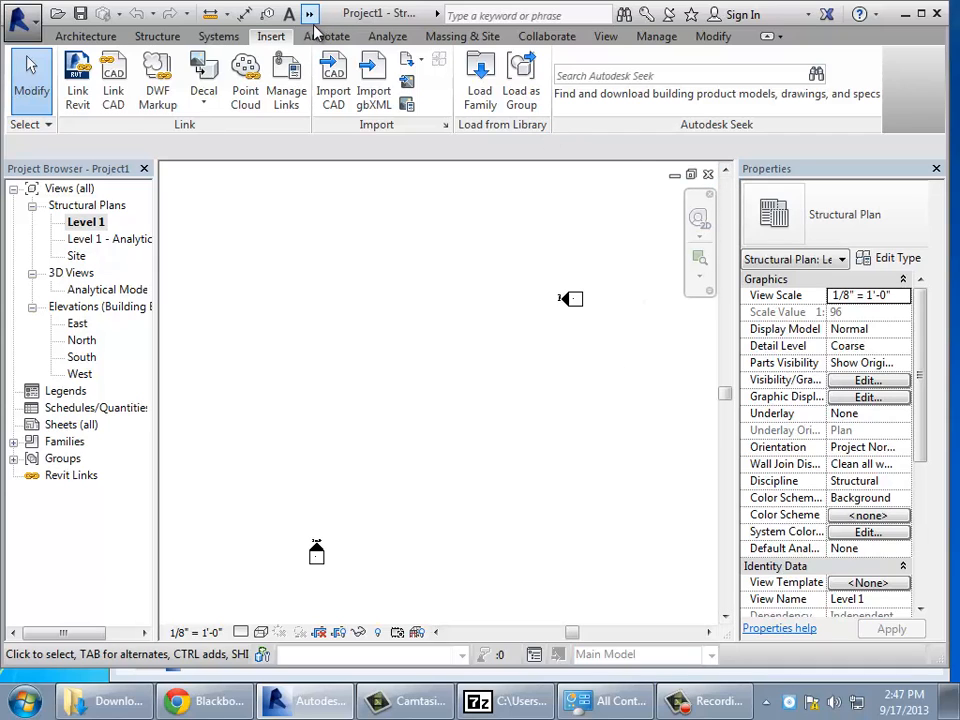
# Switch to the open 3D view of Arch_Model v2014 and close that model.
pyautogui.click(309, 15)
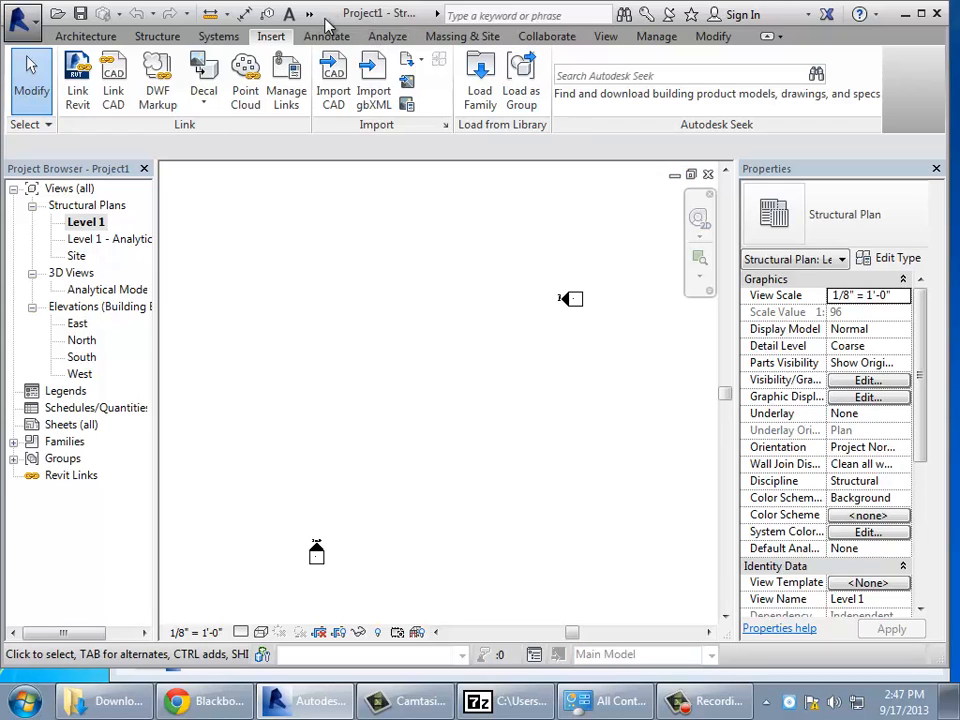
pyautogui.click(309, 15)
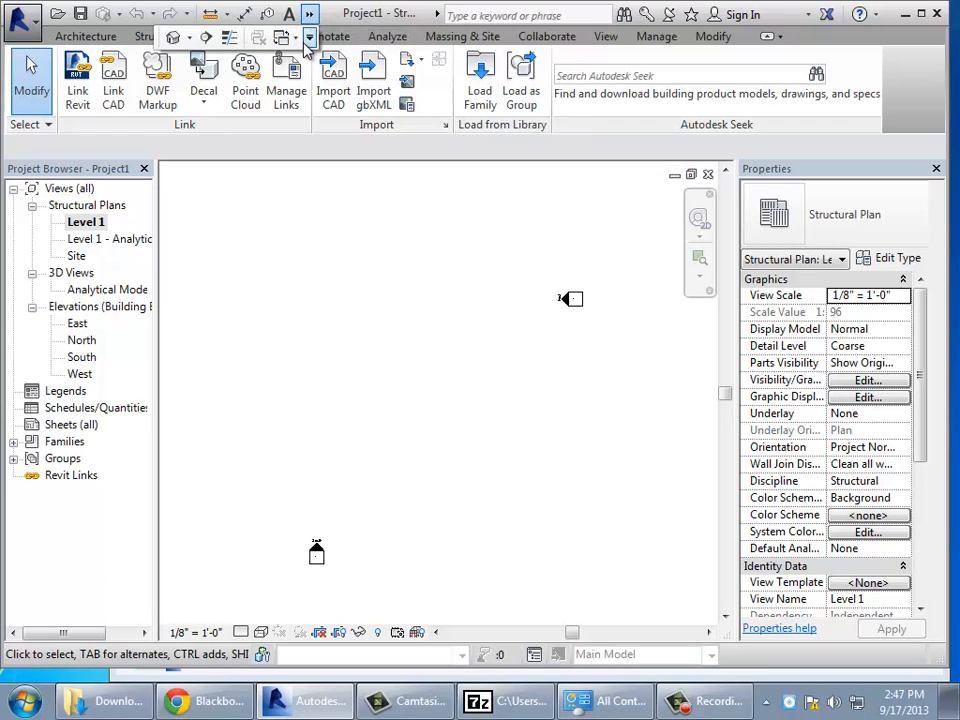
pyautogui.click(295, 40)
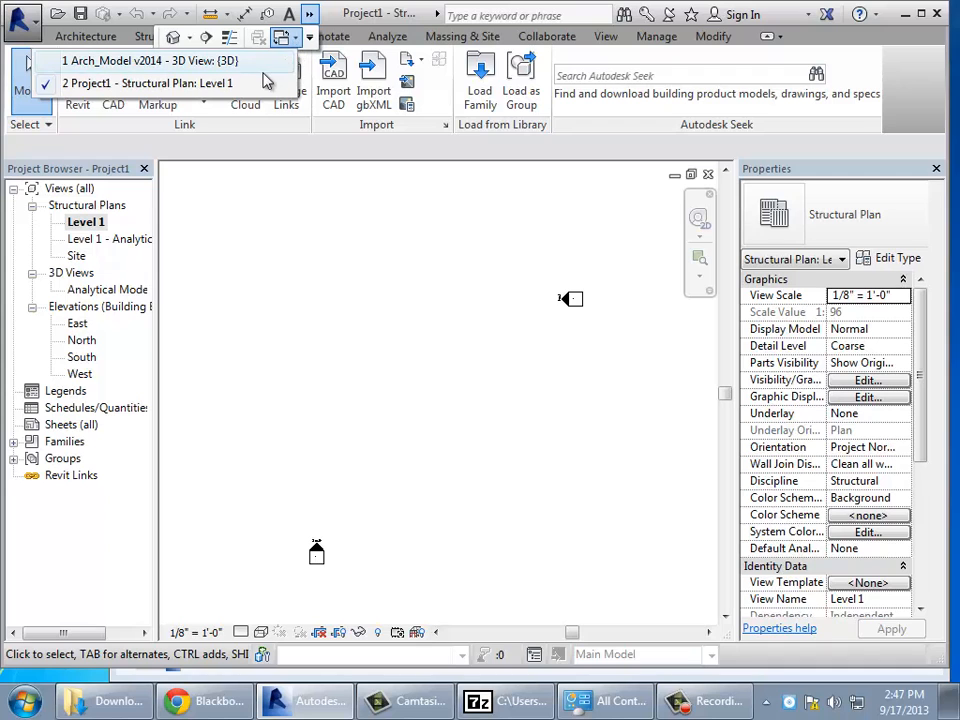
pyautogui.click(268, 62)
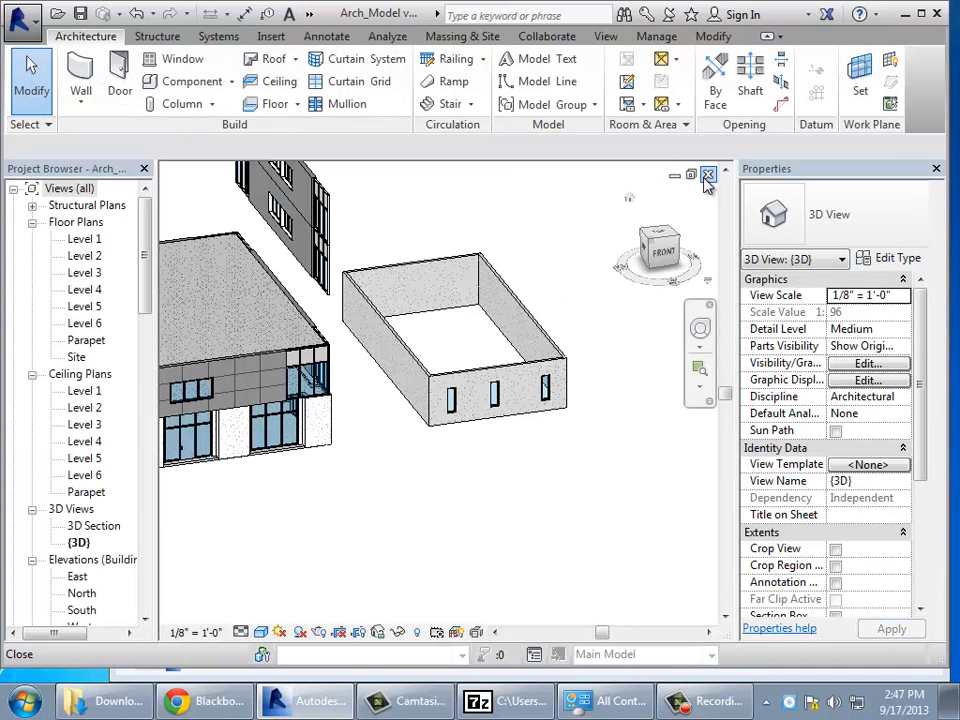
pyautogui.click(709, 176)
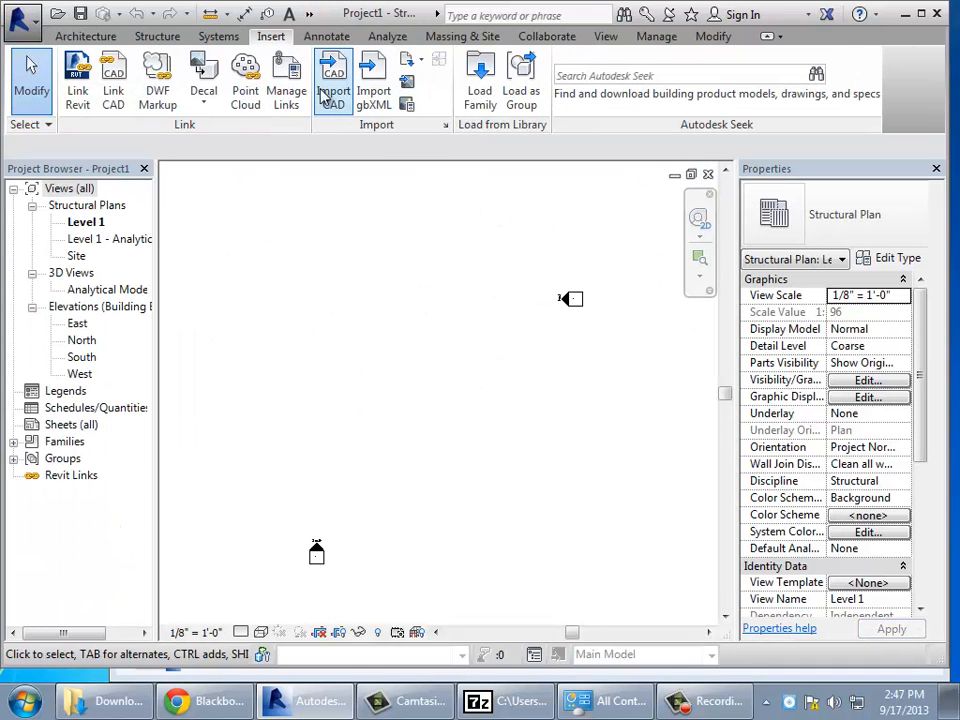
# Link the Revit file Arch_Model v2014 into the structural project with Auto - Origin to Origin positioning.
pyautogui.click(77, 95)
pyautogui.click(288, 221)
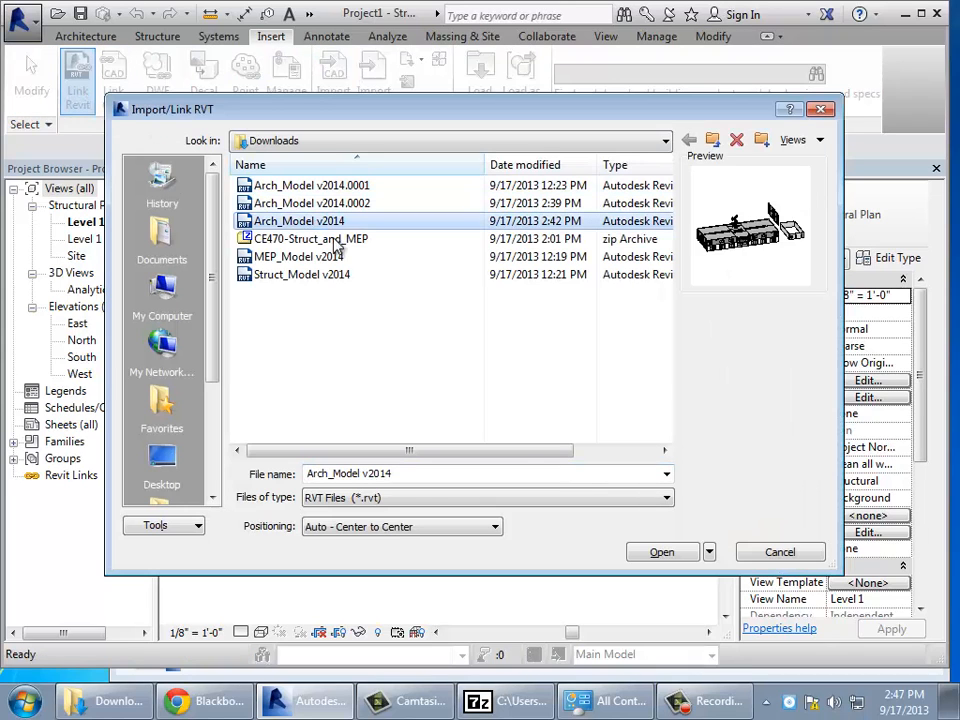
pyautogui.click(446, 527)
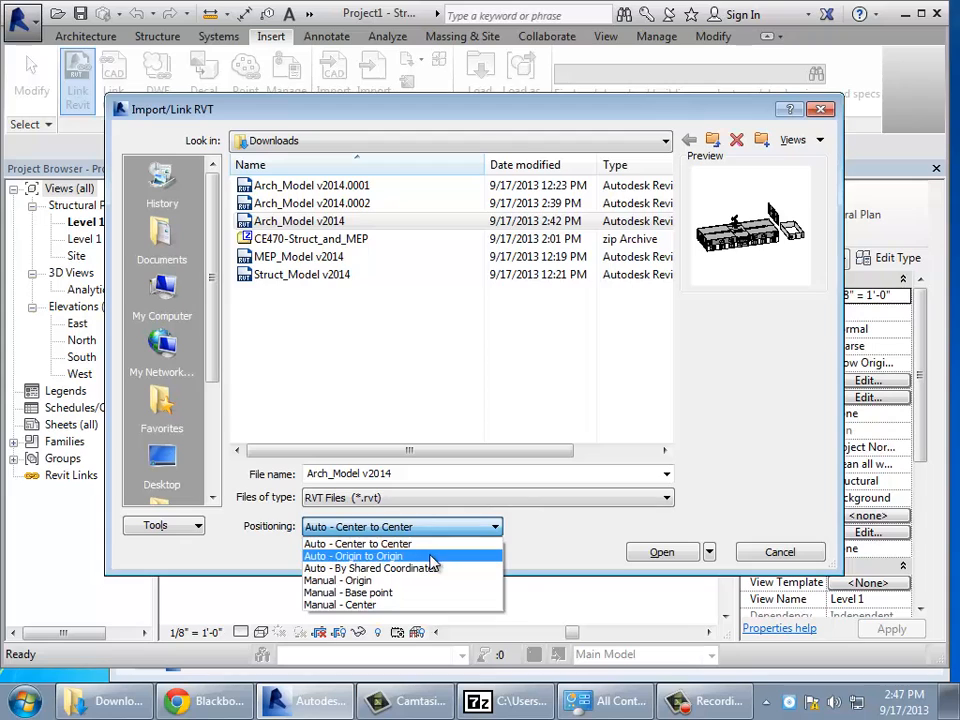
pyautogui.click(435, 560)
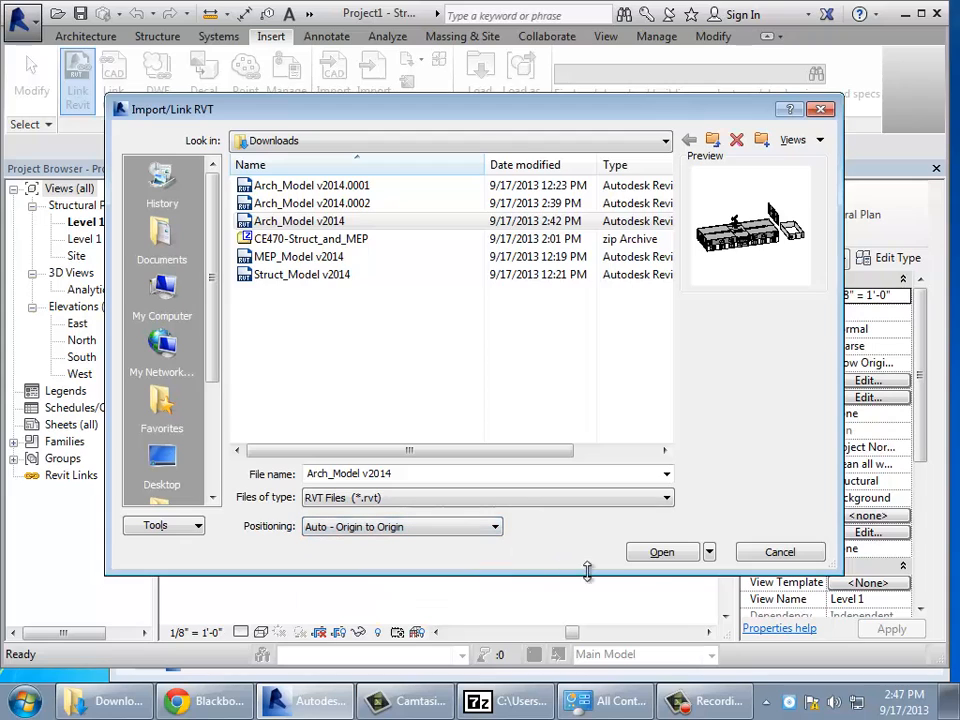
pyautogui.click(662, 554)
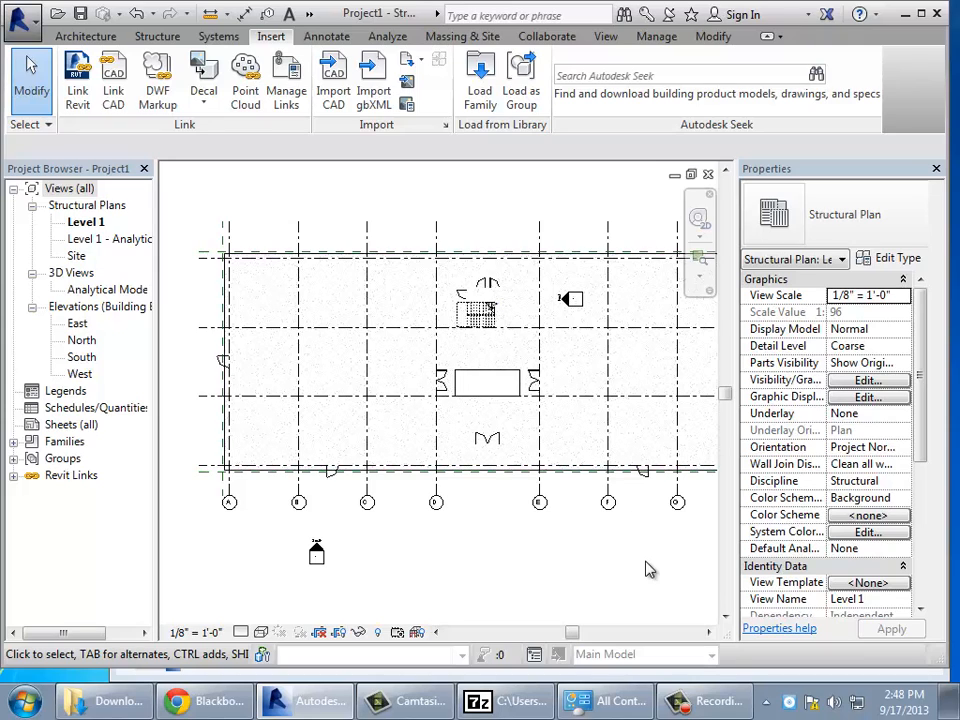
# Start a Copy/Monitor session on the linked architectural model in the Level 1 structural plan.
pyautogui.click(551, 42)
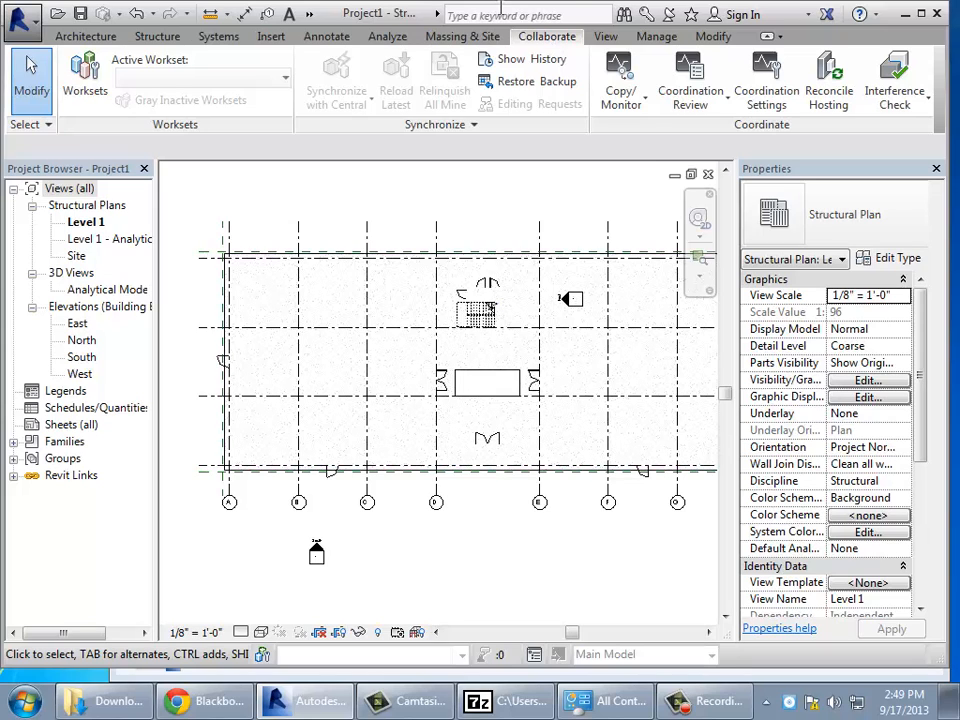
pyautogui.click(637, 108)
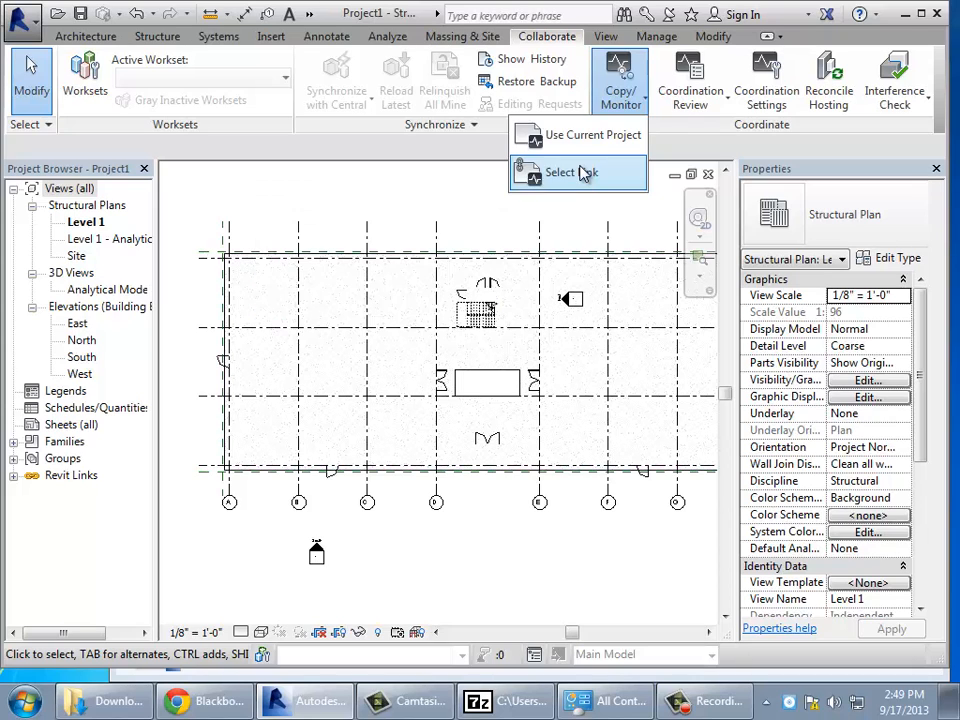
pyautogui.click(580, 173)
pyautogui.scroll(-2, 527, 540)
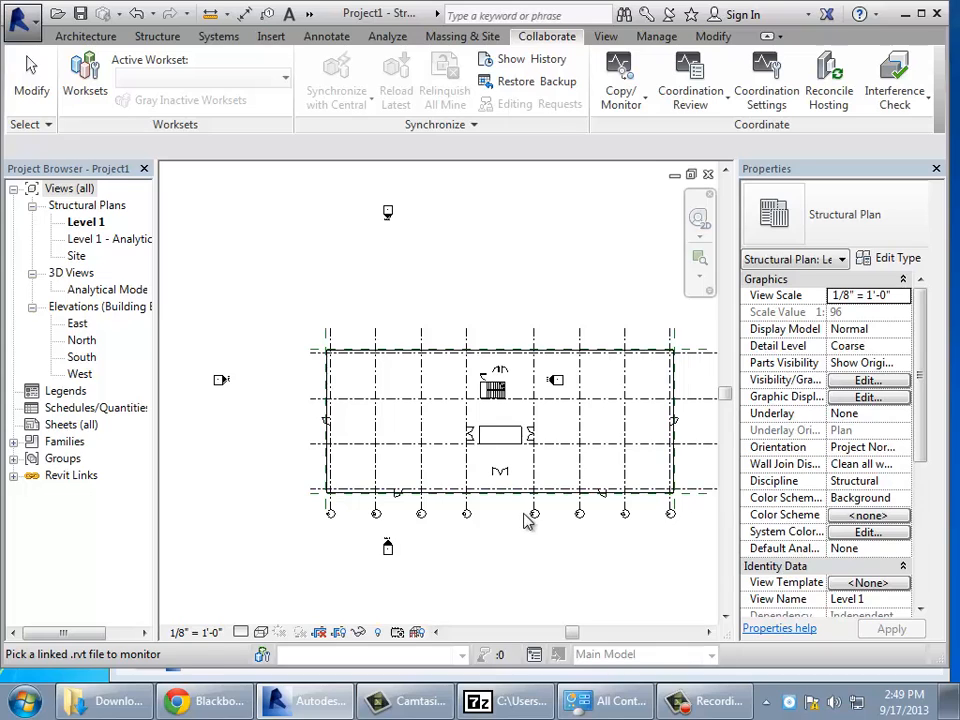
pyautogui.click(535, 516)
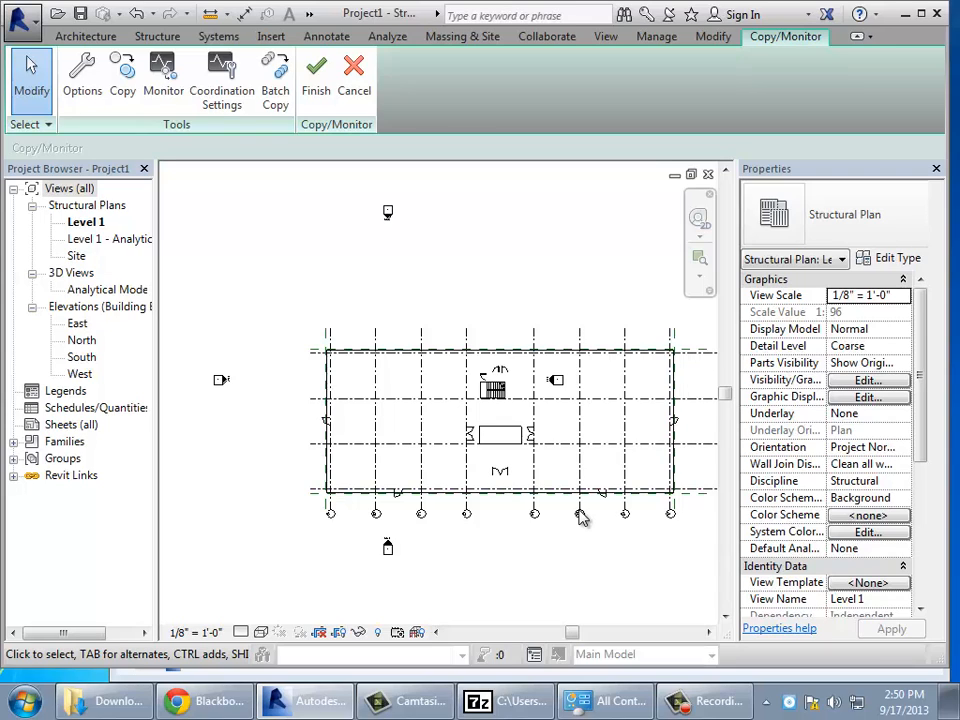
# Copy the linked model's vertical grid lines one by one, from grid A through the two enclosure grids beyond the building.
pyautogui.click(123, 80)
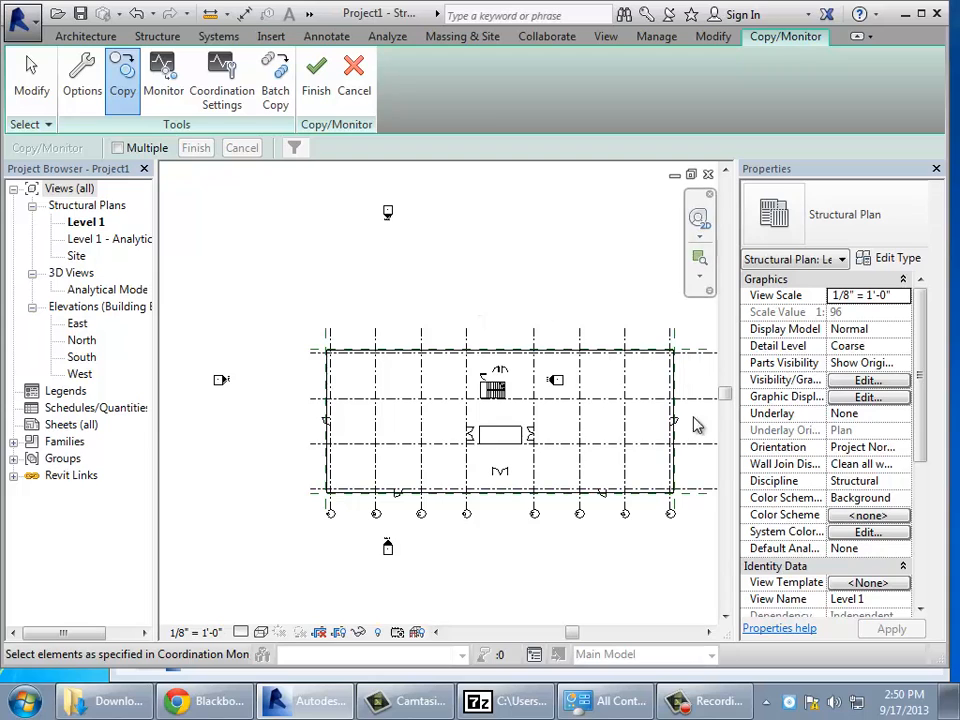
pyautogui.click(708, 633)
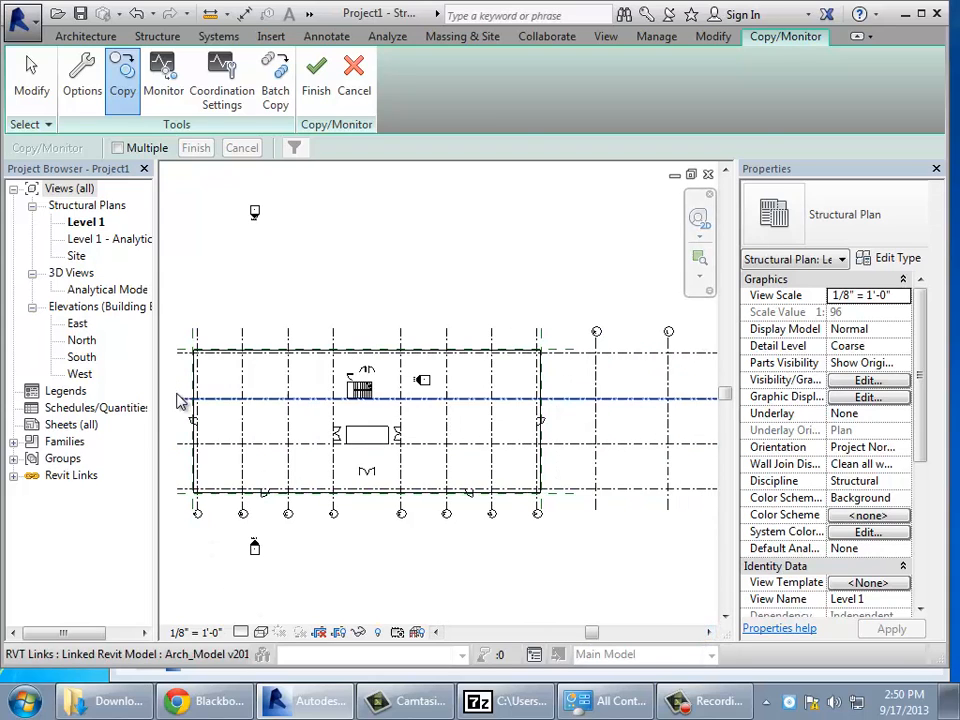
pyautogui.click(197, 340)
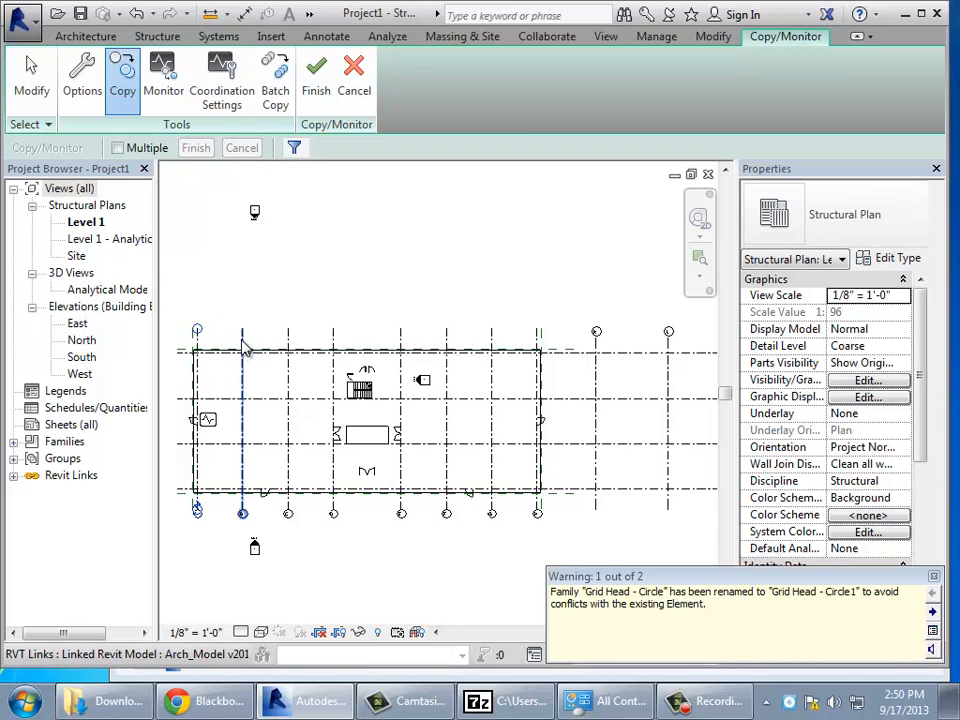
pyautogui.click(243, 345)
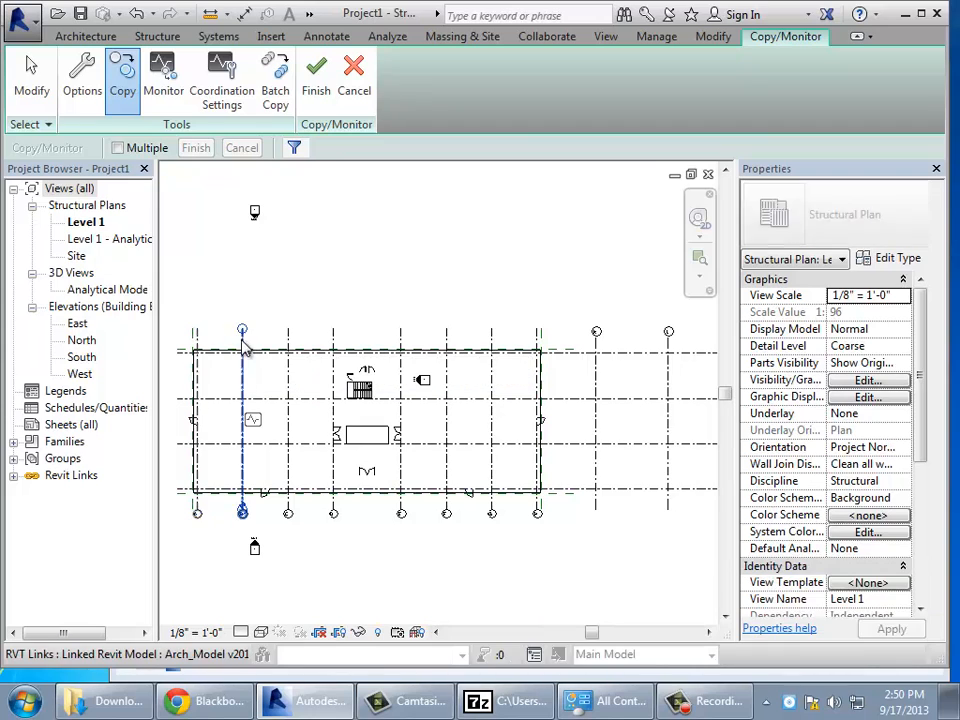
pyautogui.click(288, 342)
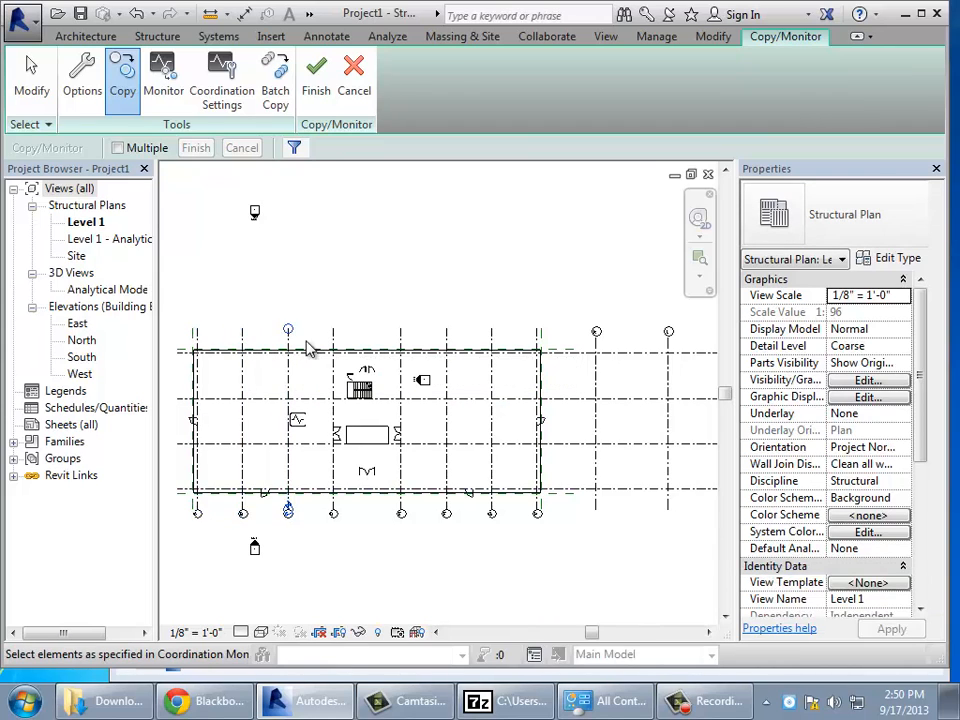
pyautogui.click(331, 337)
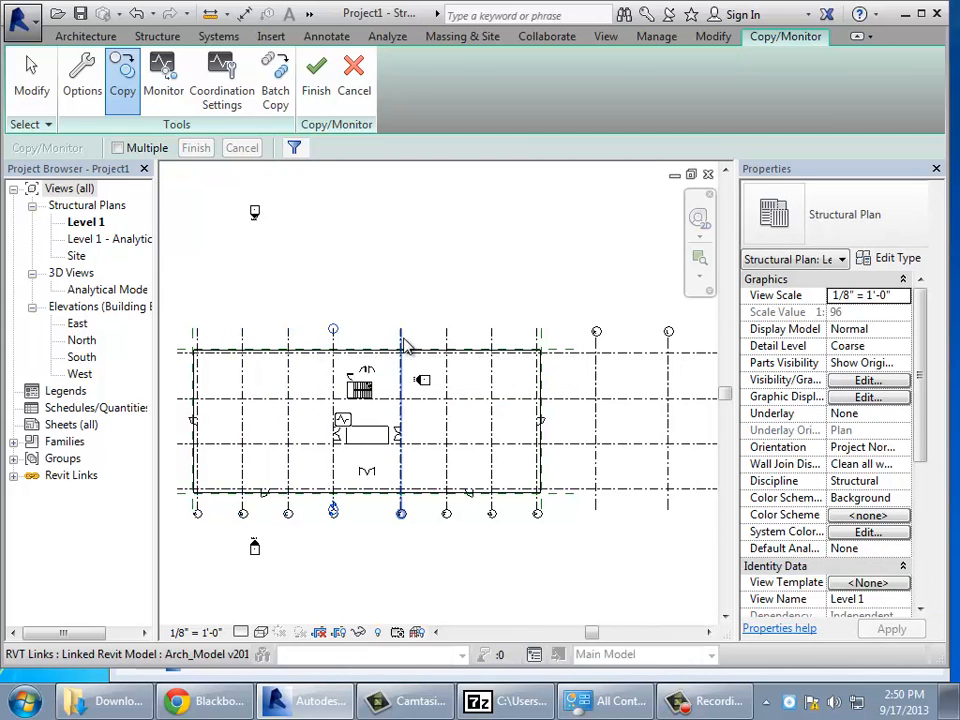
pyautogui.click(402, 344)
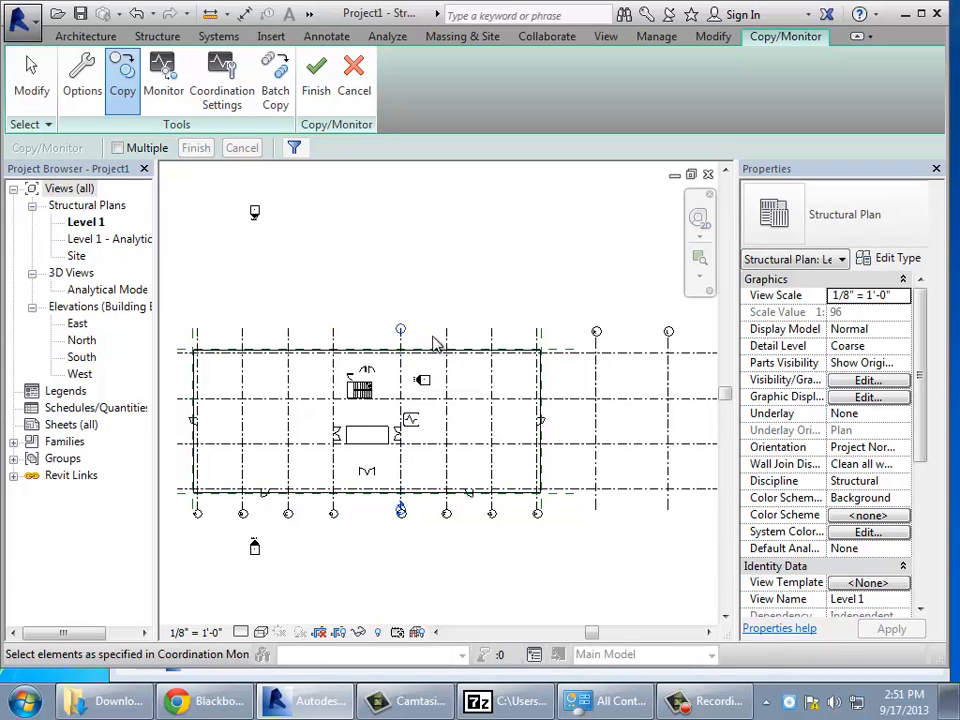
pyautogui.click(471, 343)
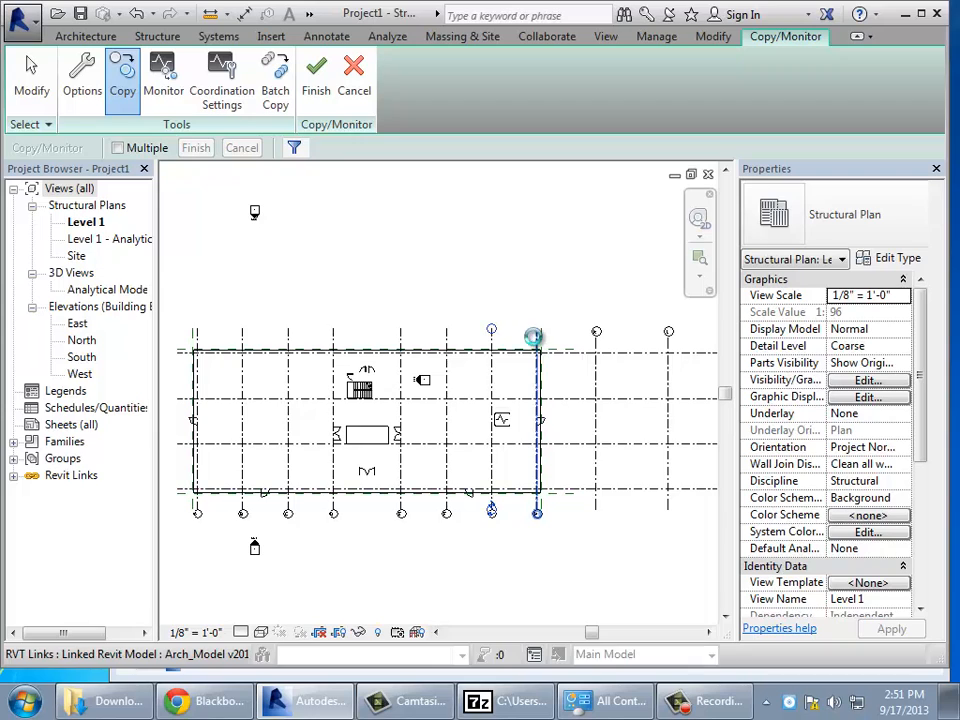
pyautogui.click(535, 340)
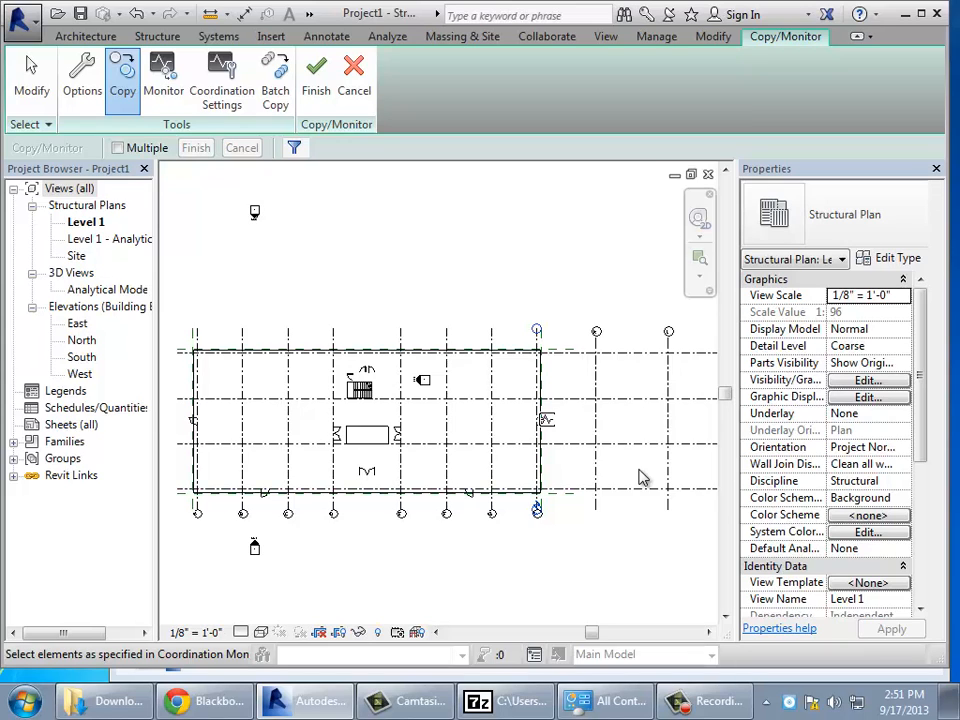
pyautogui.click(596, 381)
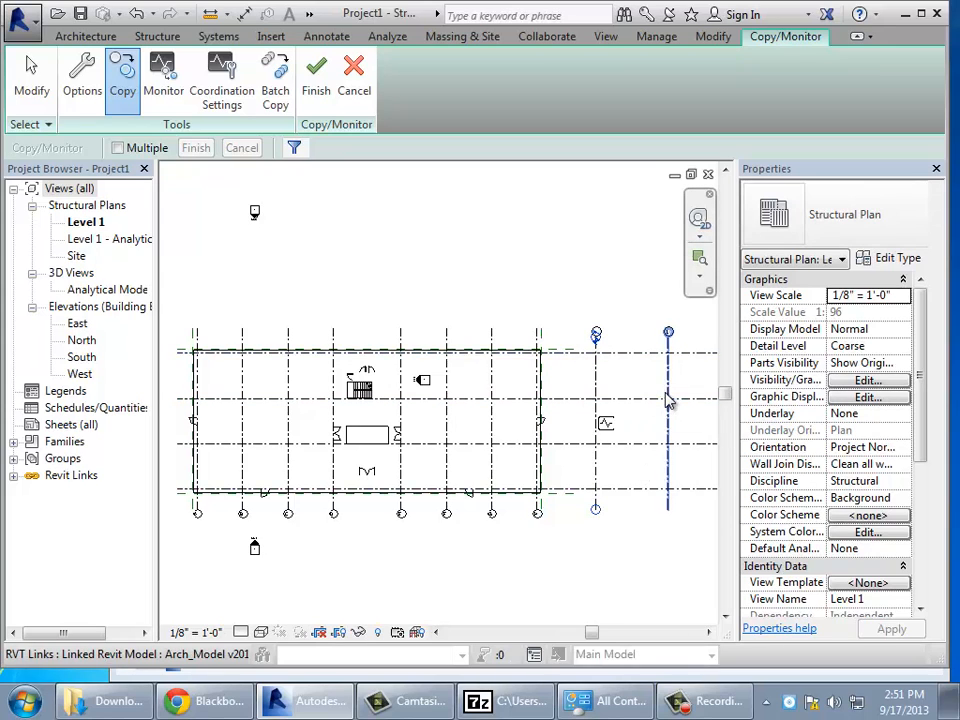
pyautogui.click(669, 393)
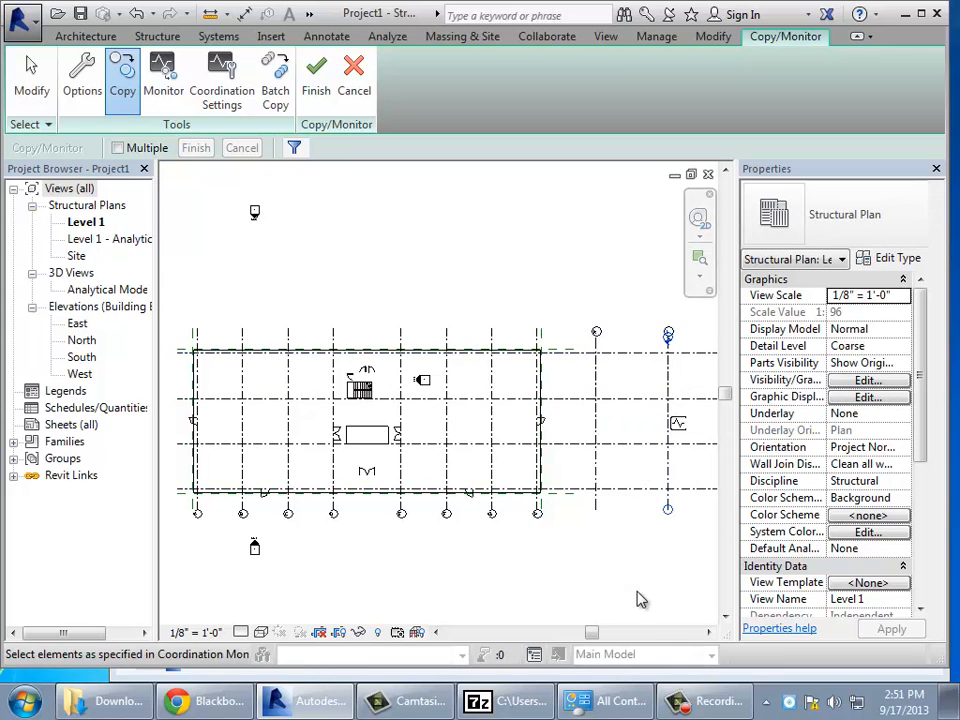
# Copy the four horizontal grid lines together with the Multiple option and finish the Copy/Monitor session.
pyautogui.click(708, 633)
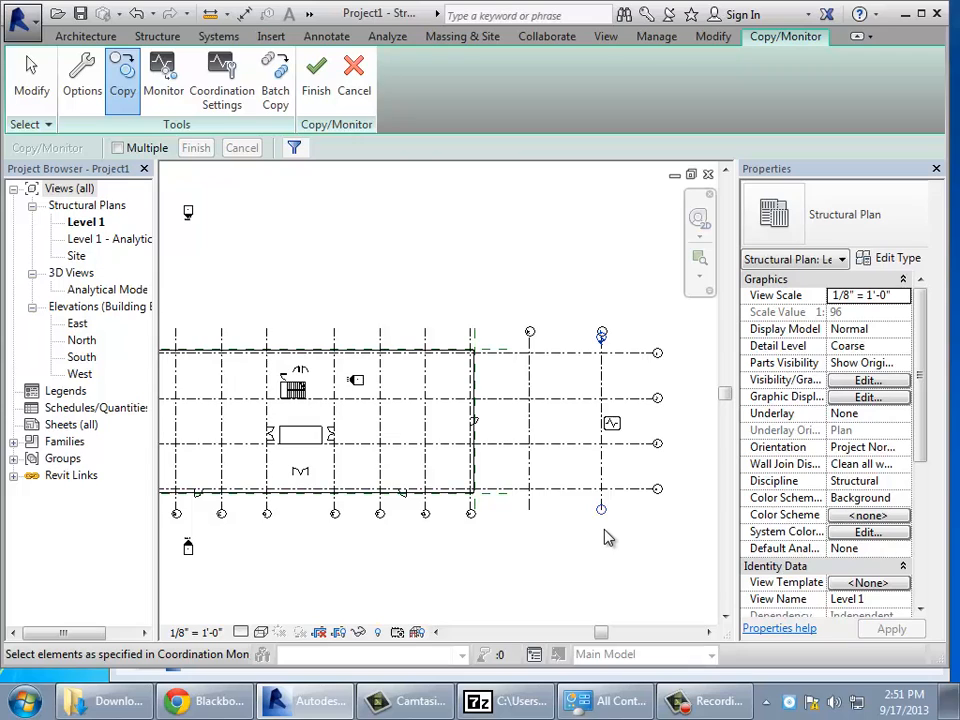
pyautogui.click(117, 148)
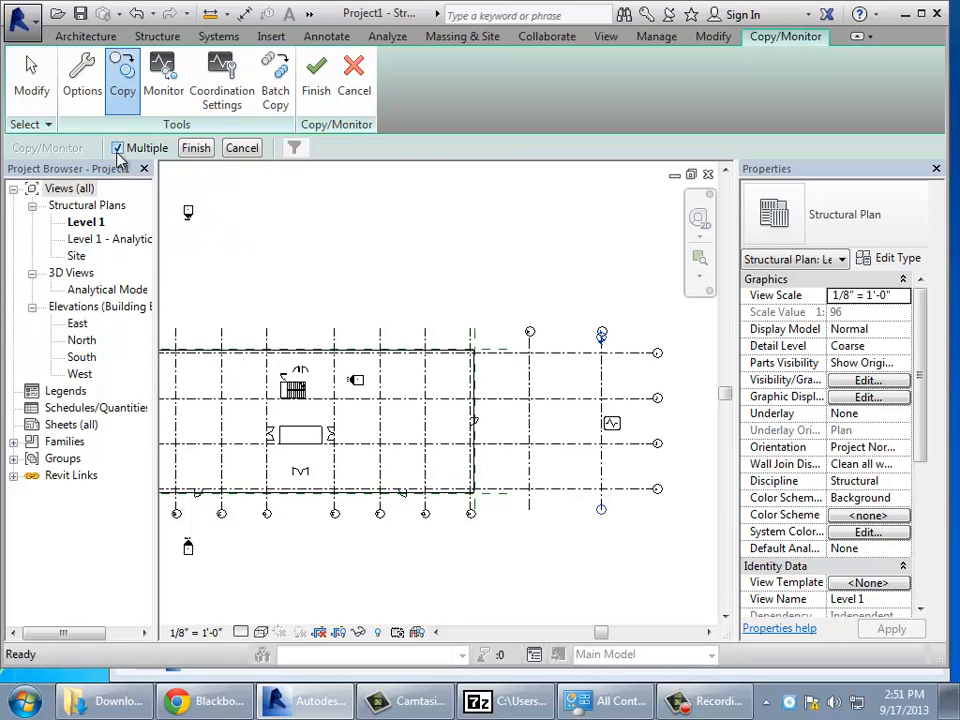
pyautogui.click(636, 364)
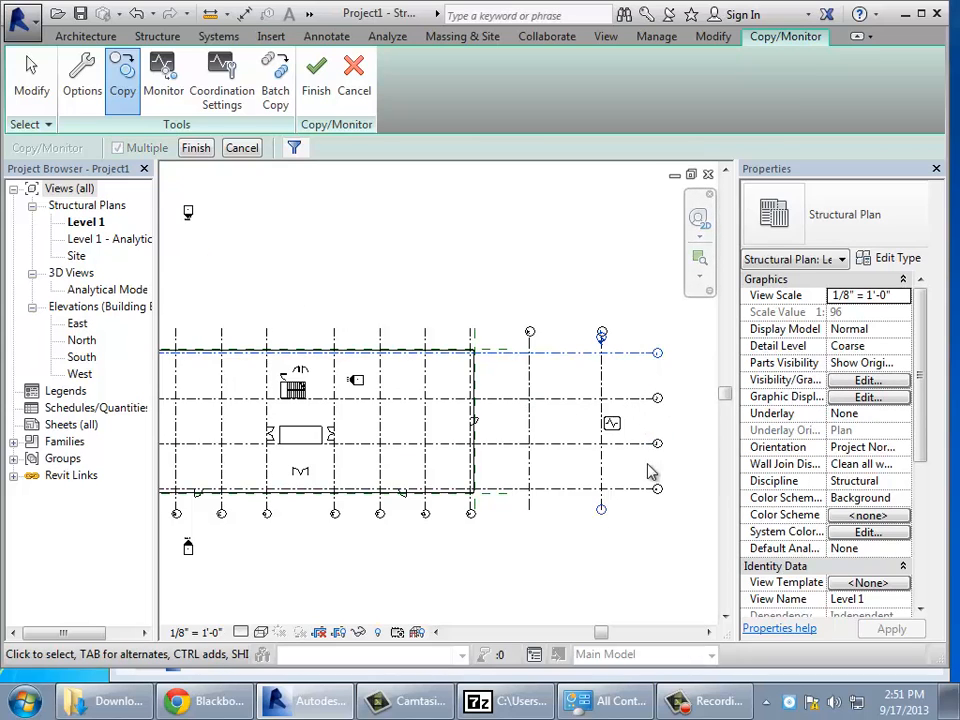
pyautogui.moveTo(664, 523); pyautogui.dragTo(646, 348)
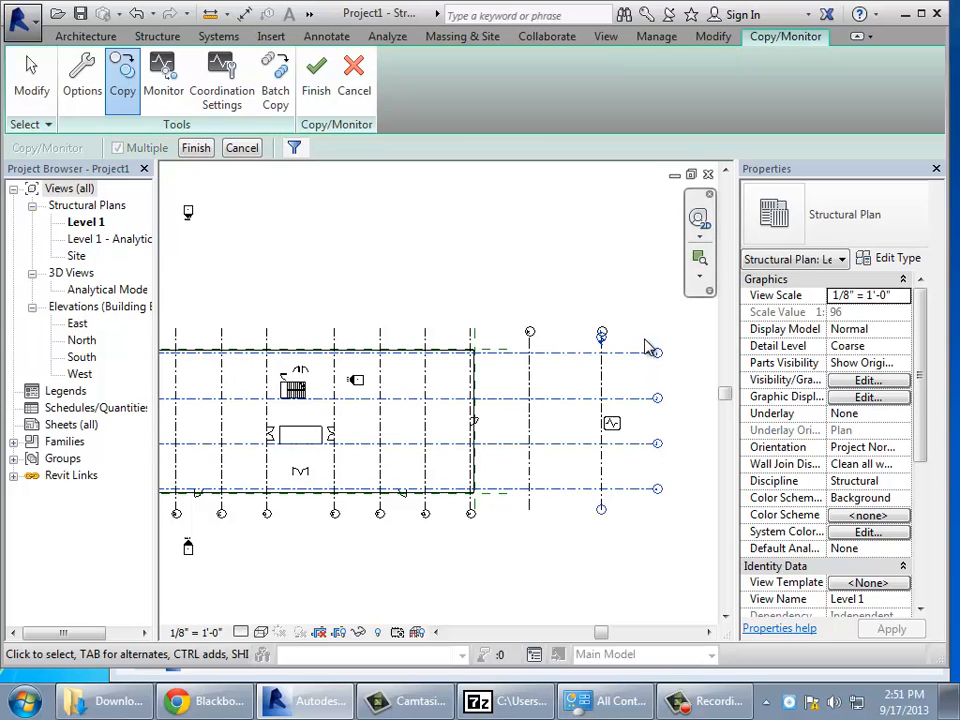
pyautogui.click(197, 152)
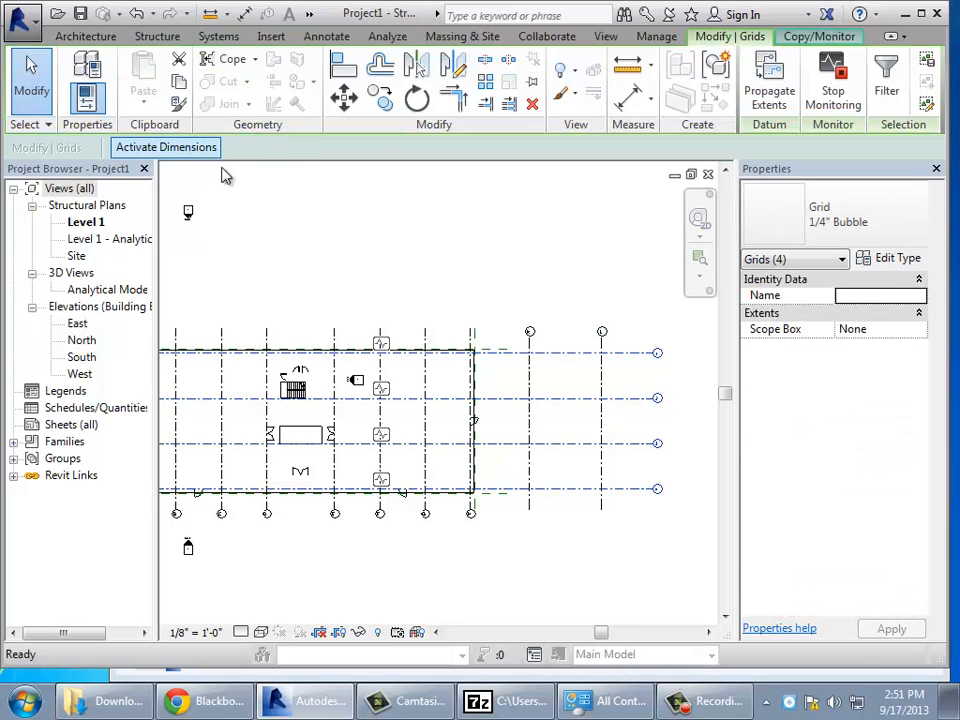
pyautogui.click(818, 37)
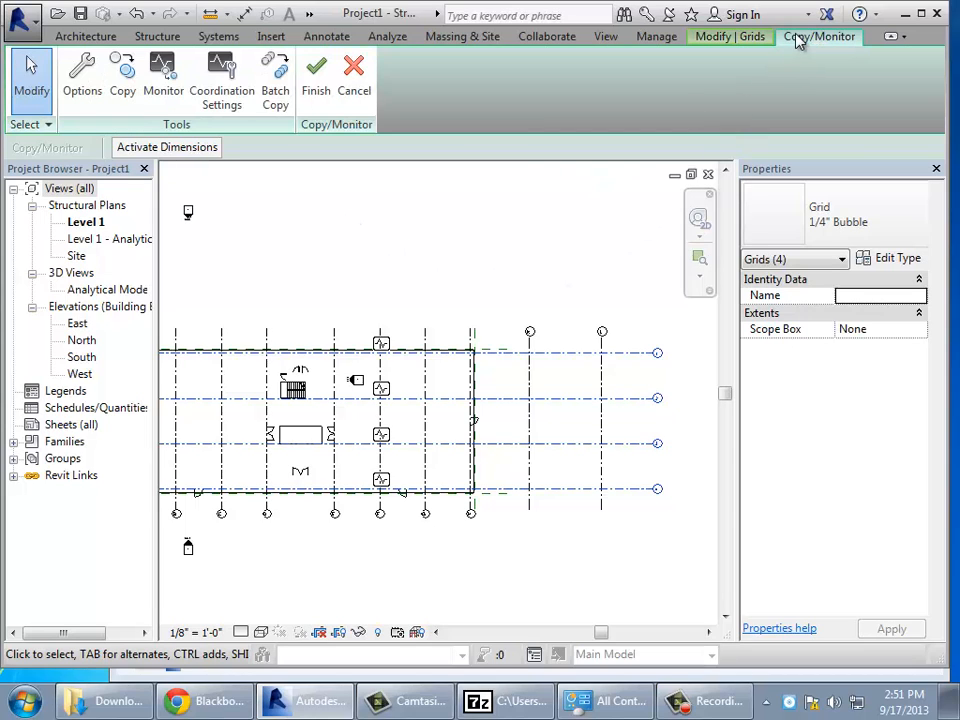
pyautogui.click(317, 92)
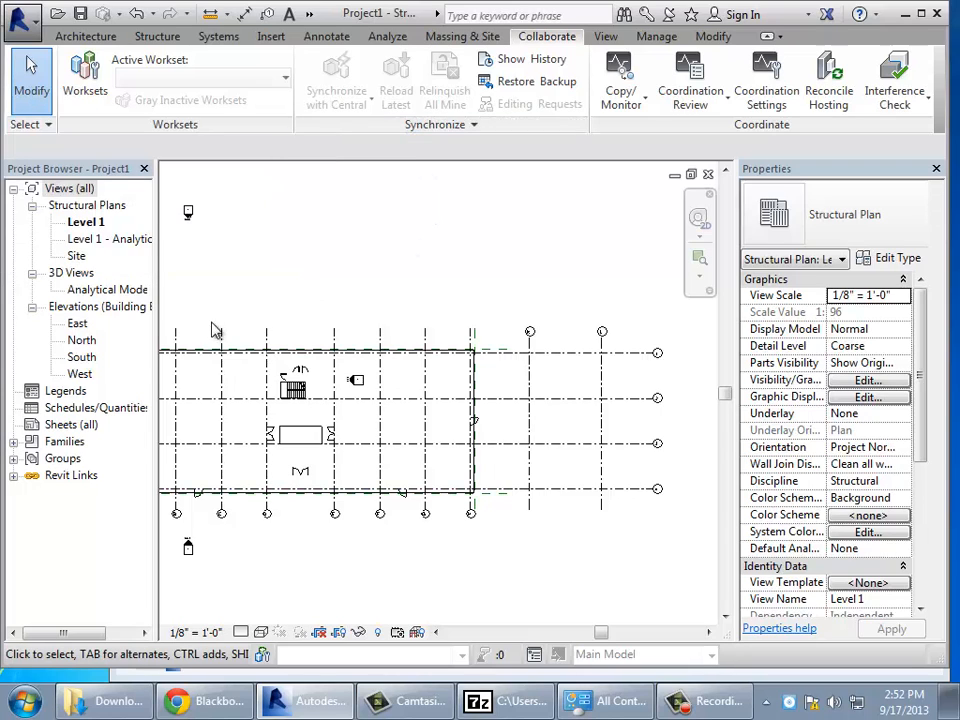
# Open the South elevation and start a Copy/Monitor session on the linked architectural model.
pyautogui.doubleClick(84, 358)
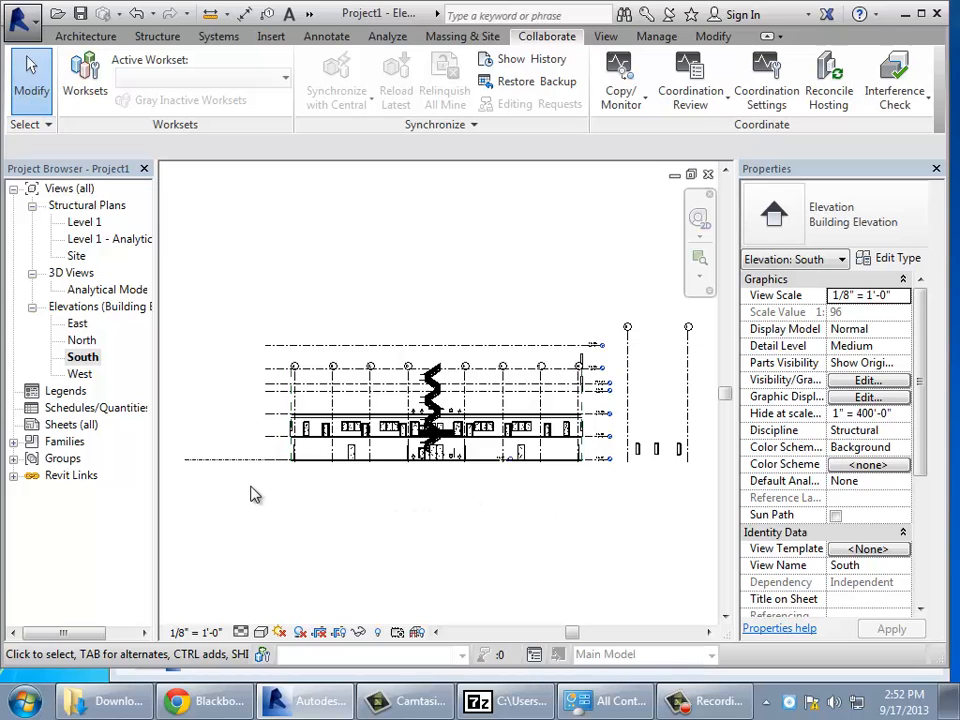
pyautogui.scroll(3, 255, 494)
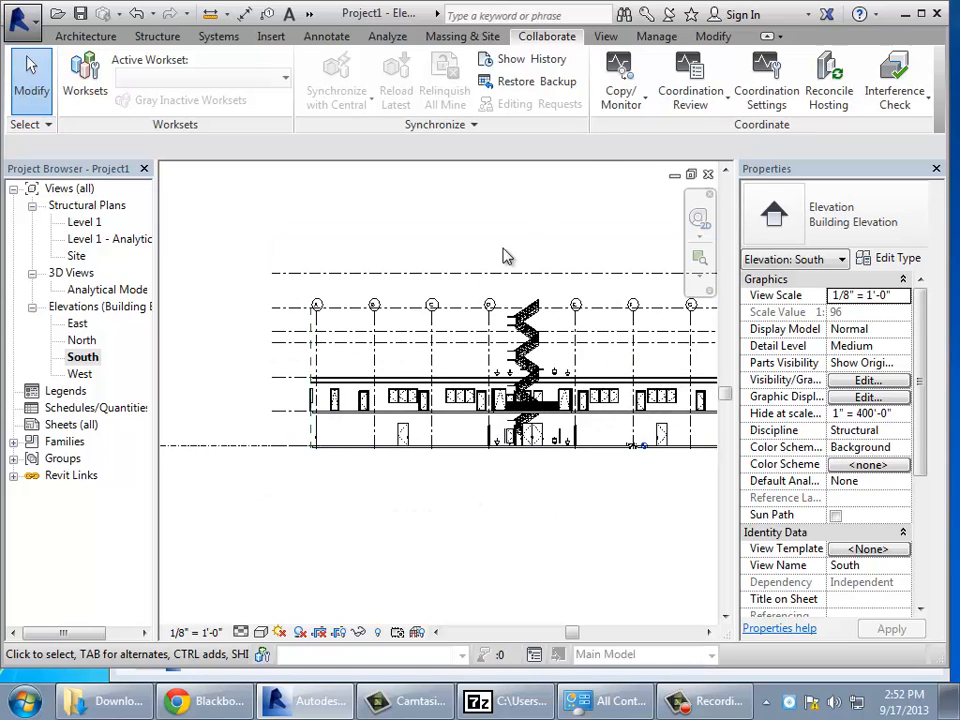
pyautogui.click(638, 100)
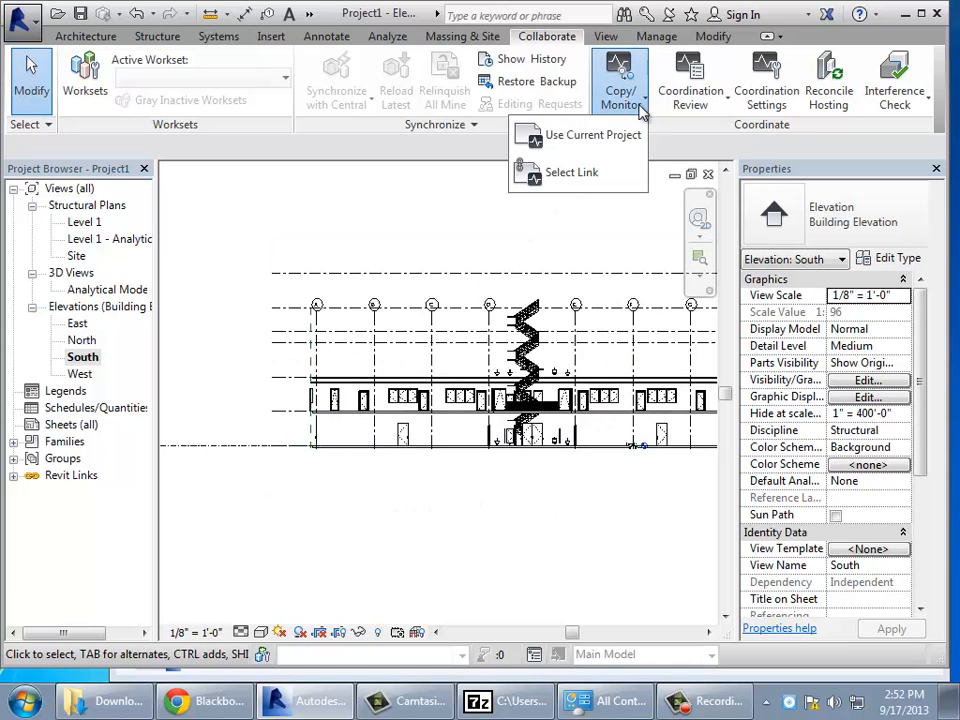
pyautogui.click(597, 176)
pyautogui.click(487, 318)
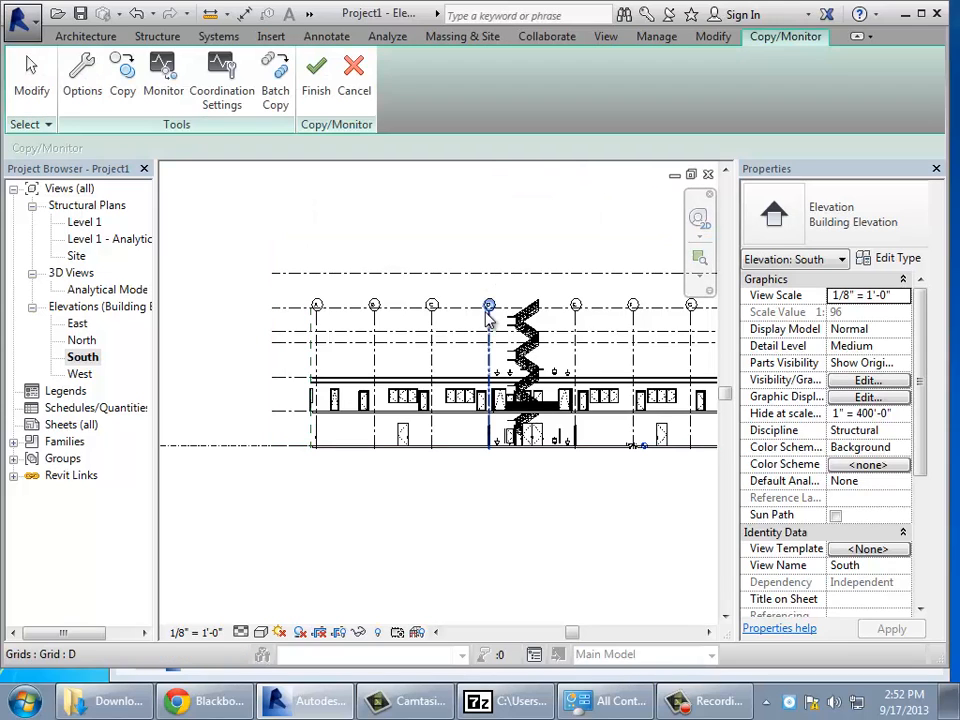
# Copy the six linked levels above Level 1 together with the Multiple option and finish the Copy/Monitor session.
pyautogui.click(123, 88)
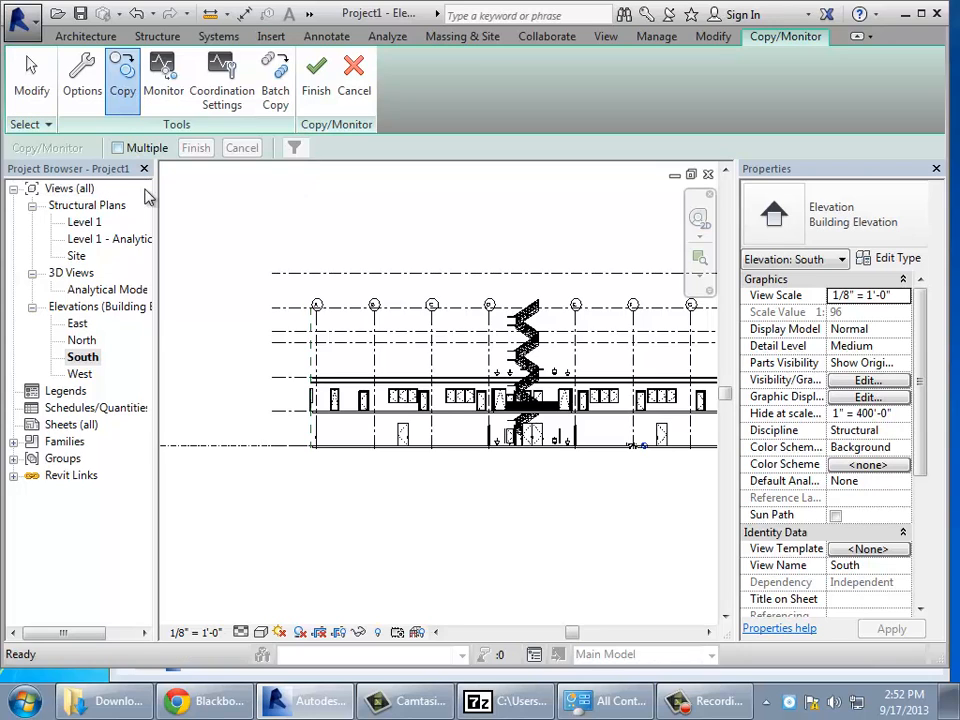
pyautogui.click(117, 148)
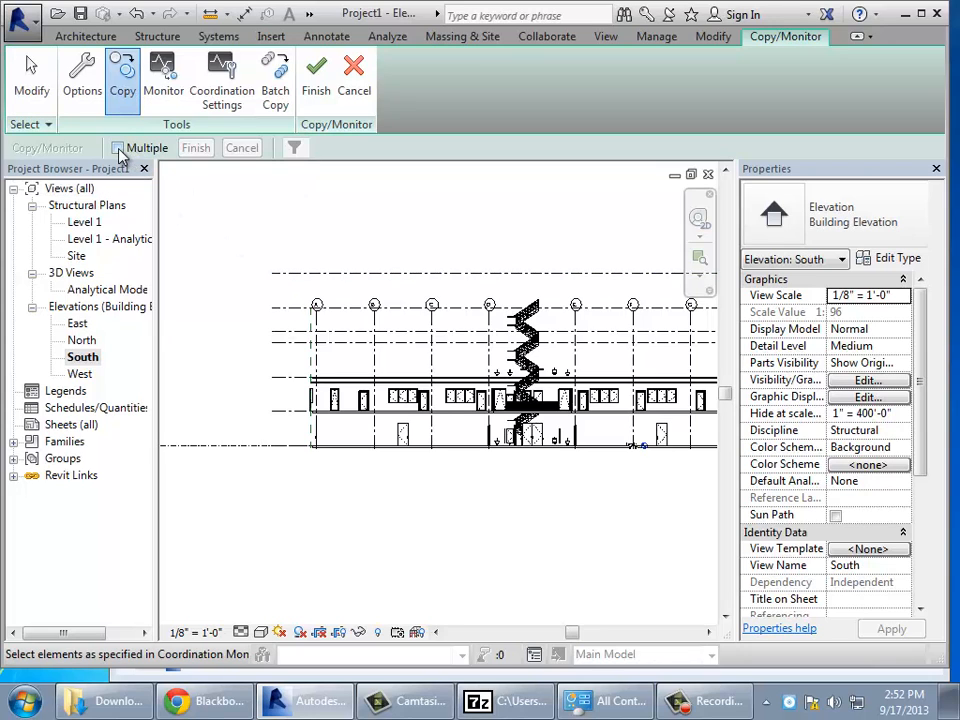
pyautogui.moveTo(285, 428); pyautogui.dragTo(259, 266)
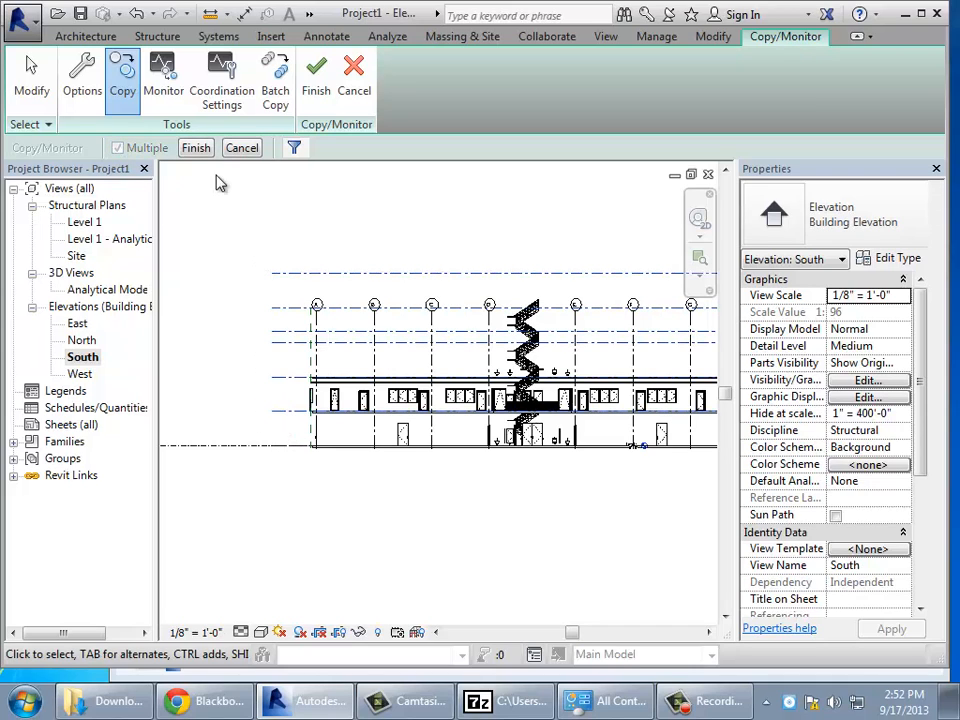
pyautogui.click(195, 148)
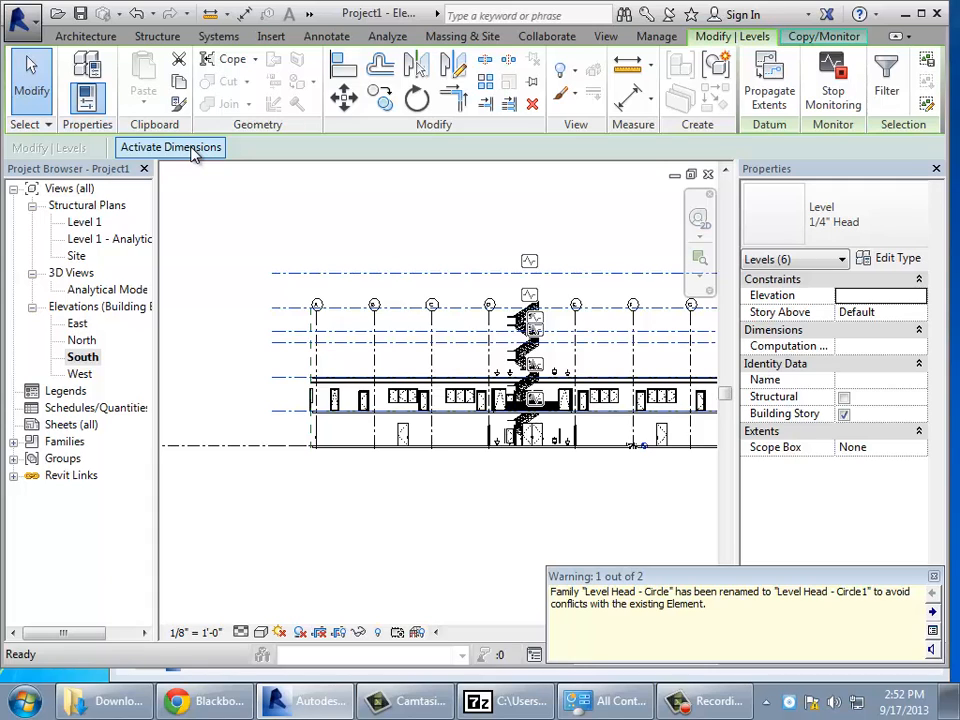
pyautogui.click(815, 40)
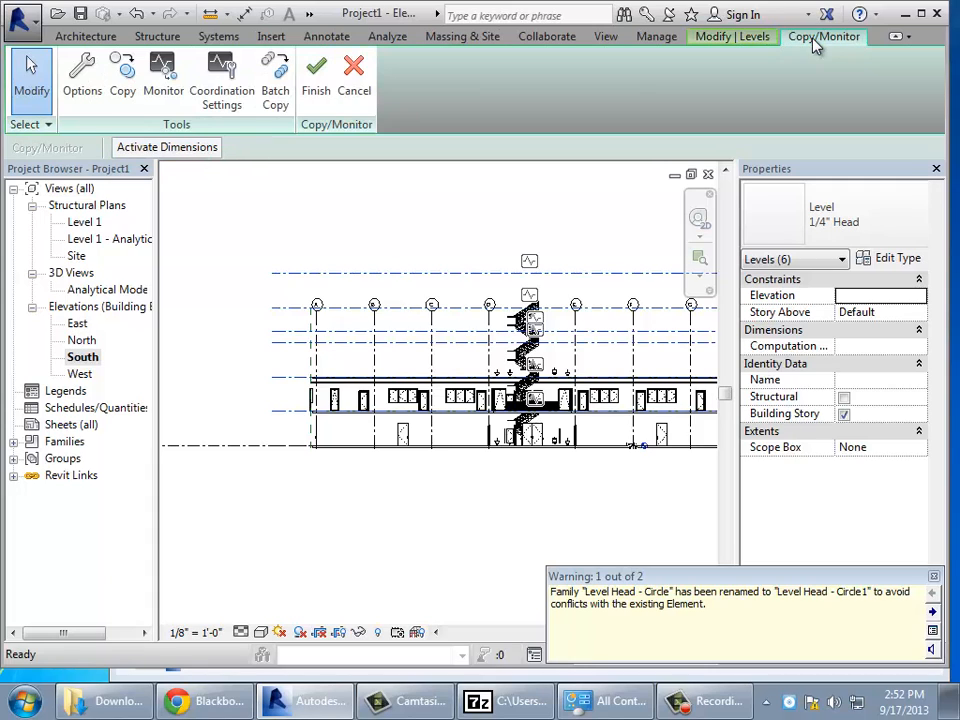
pyautogui.click(316, 90)
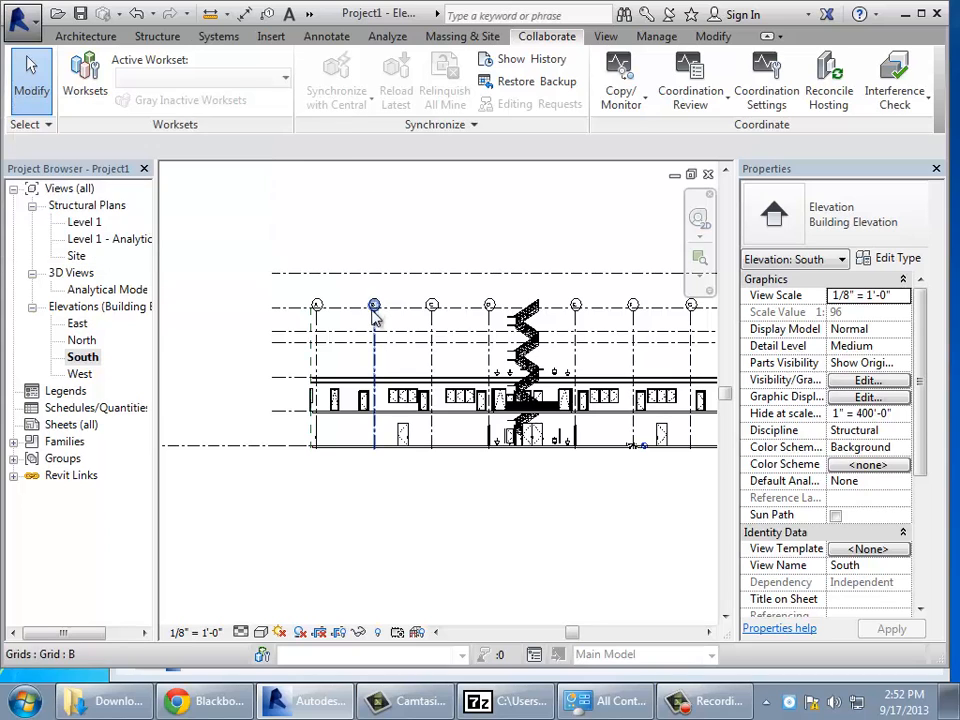
# Select grid B in the South elevation and examine its monitor symbol up close.
pyautogui.click(375, 362)
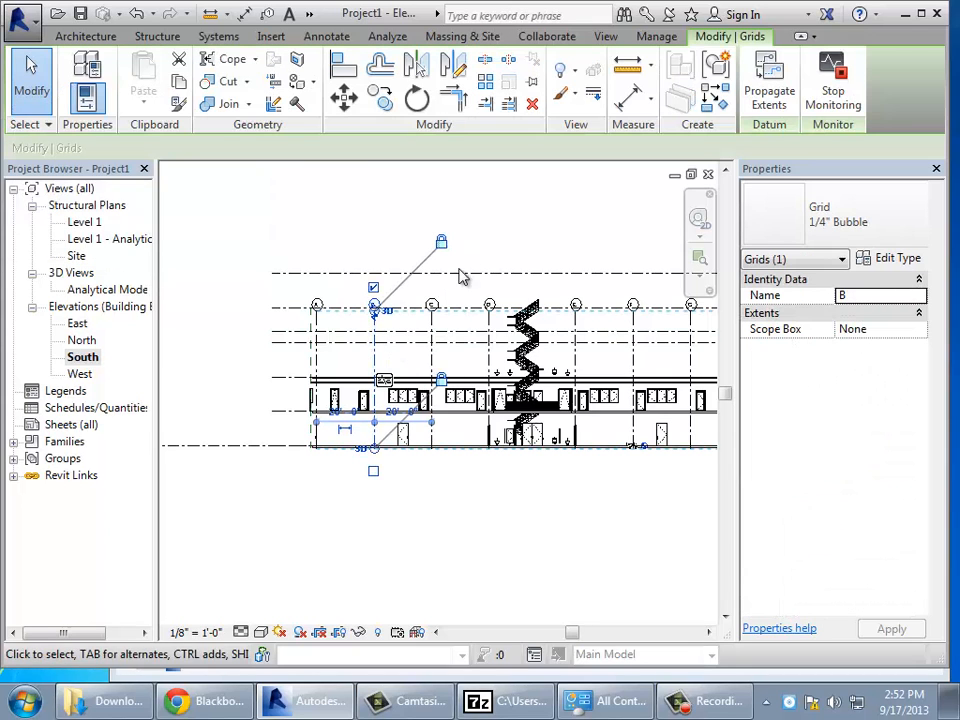
pyautogui.scroll(6, 374, 385)
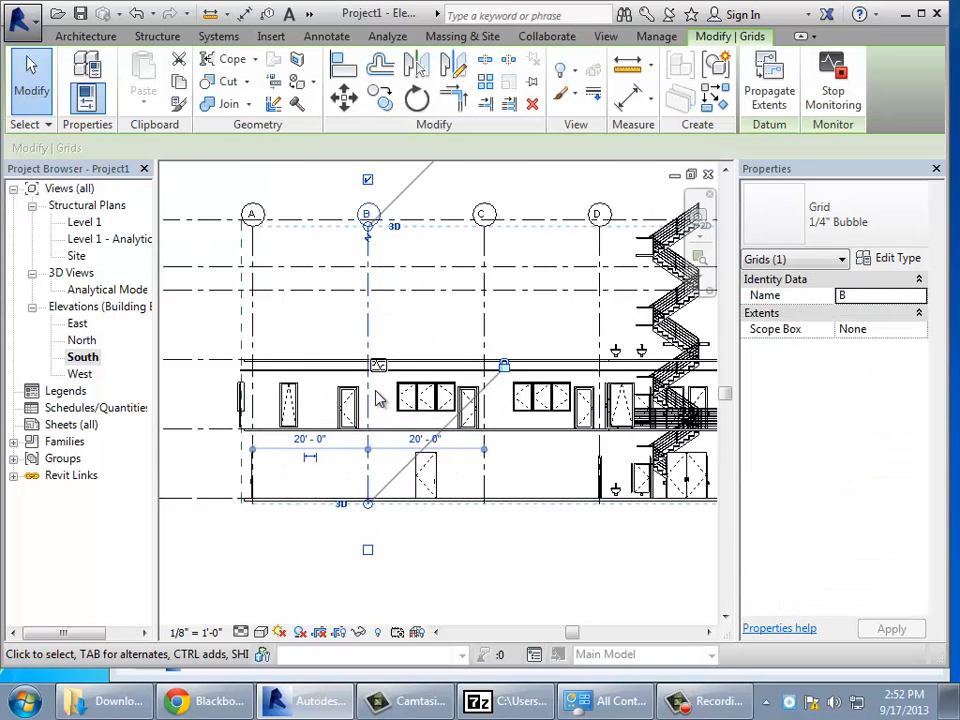
pyautogui.scroll(2, 371, 365)
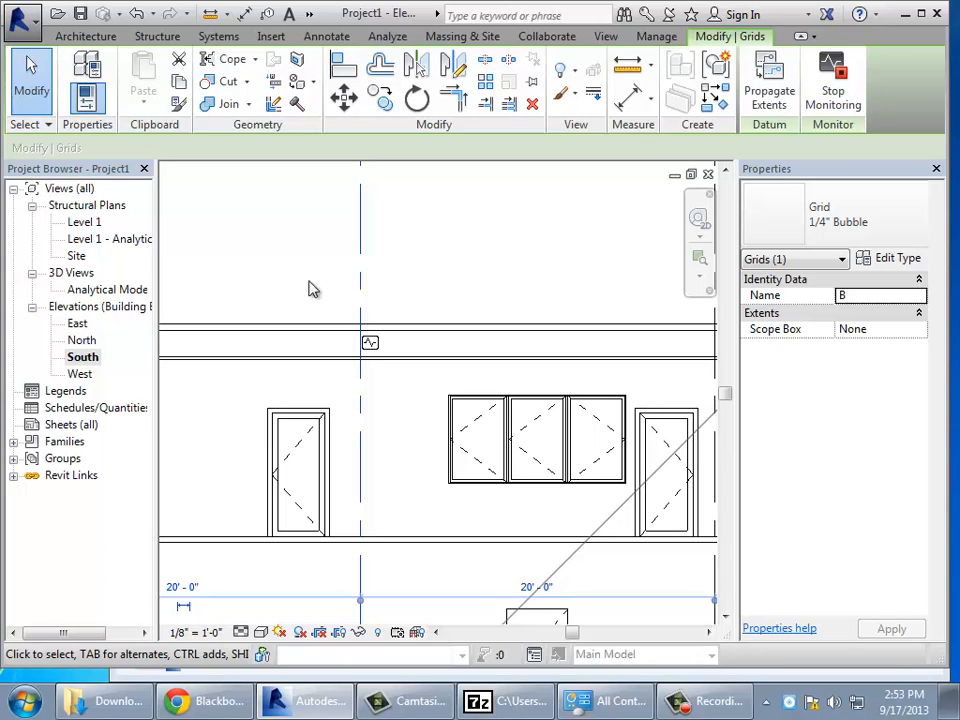
pyautogui.scroll(-3, 491, 249)
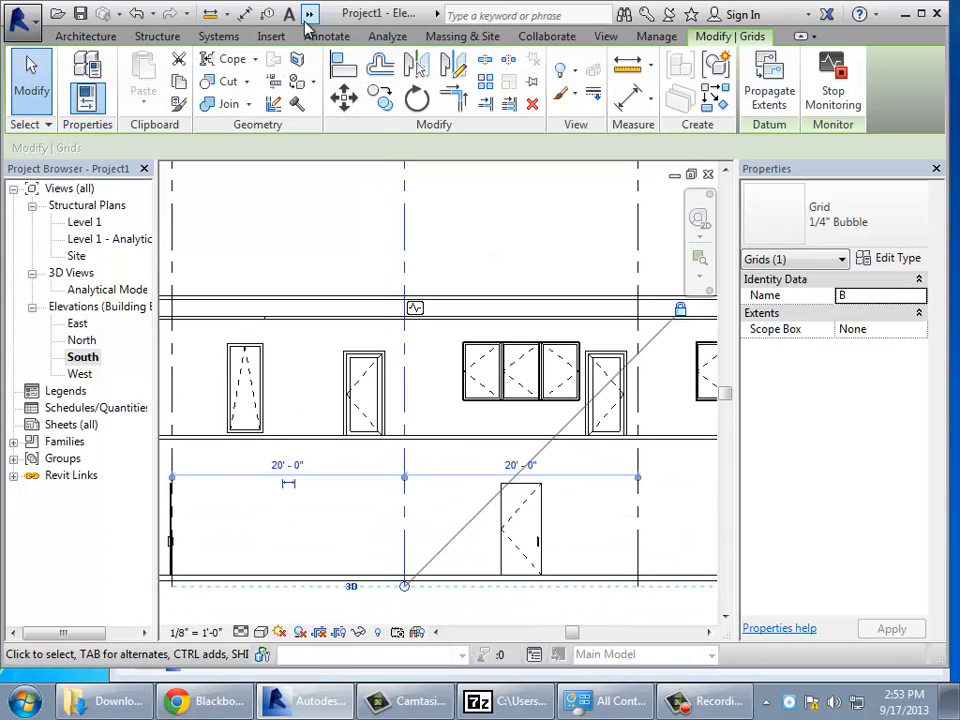
# Create the default 3D view, look briefly at the Level 1 structural plan, and return to the {3D} view.
pyautogui.click(309, 17)
pyautogui.click(173, 39)
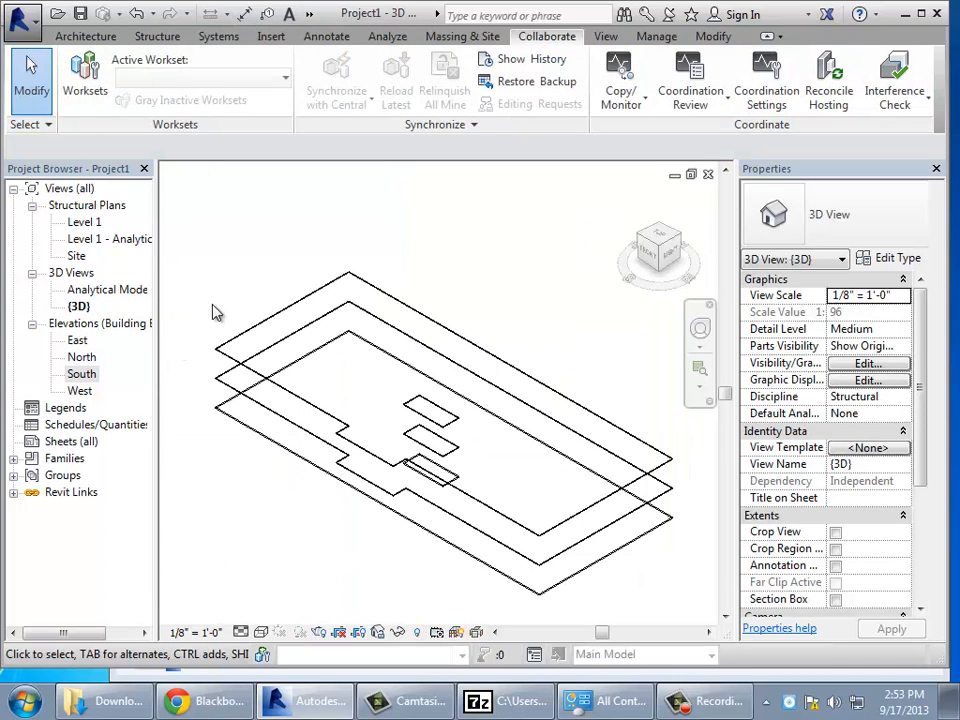
pyautogui.doubleClick(86, 222)
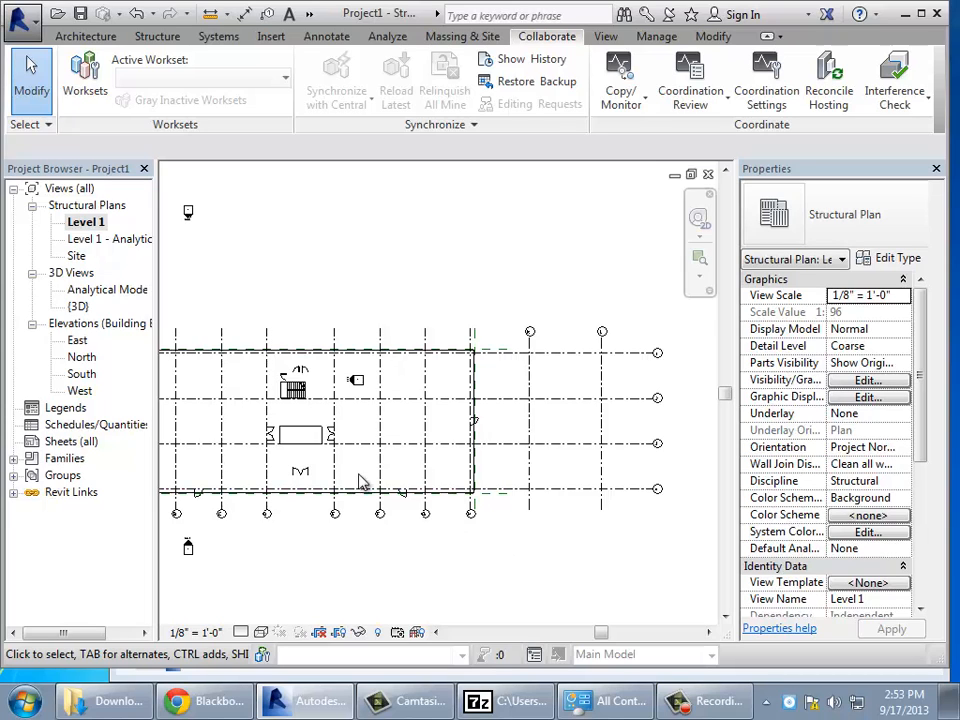
pyautogui.doubleClick(78, 306)
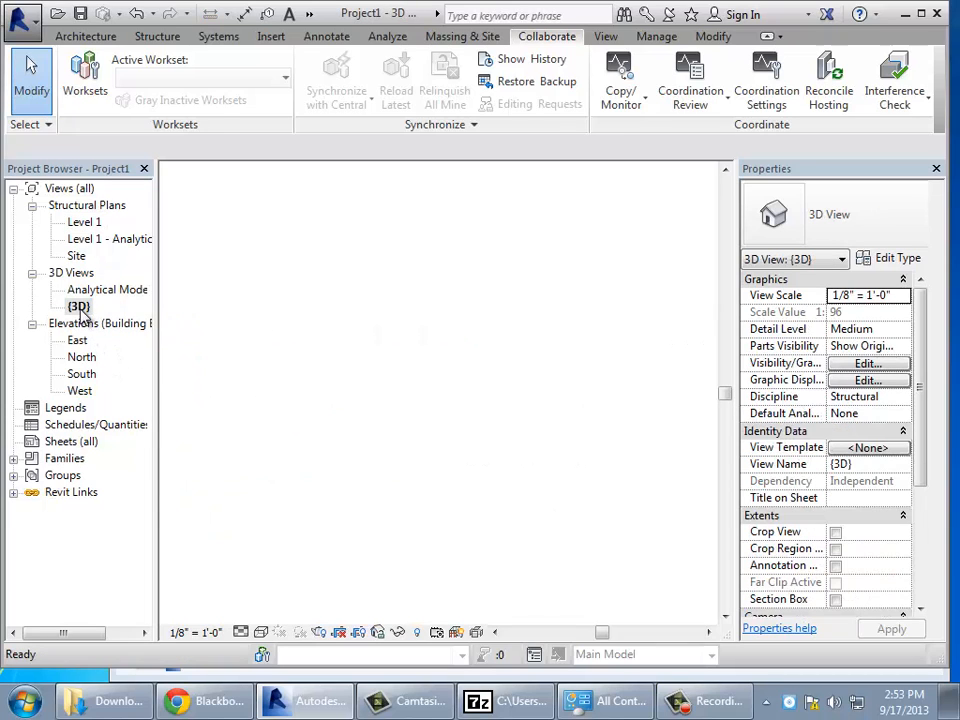
# Set the 3D view's discipline to Coordination and apply it.
pyautogui.click(903, 399)
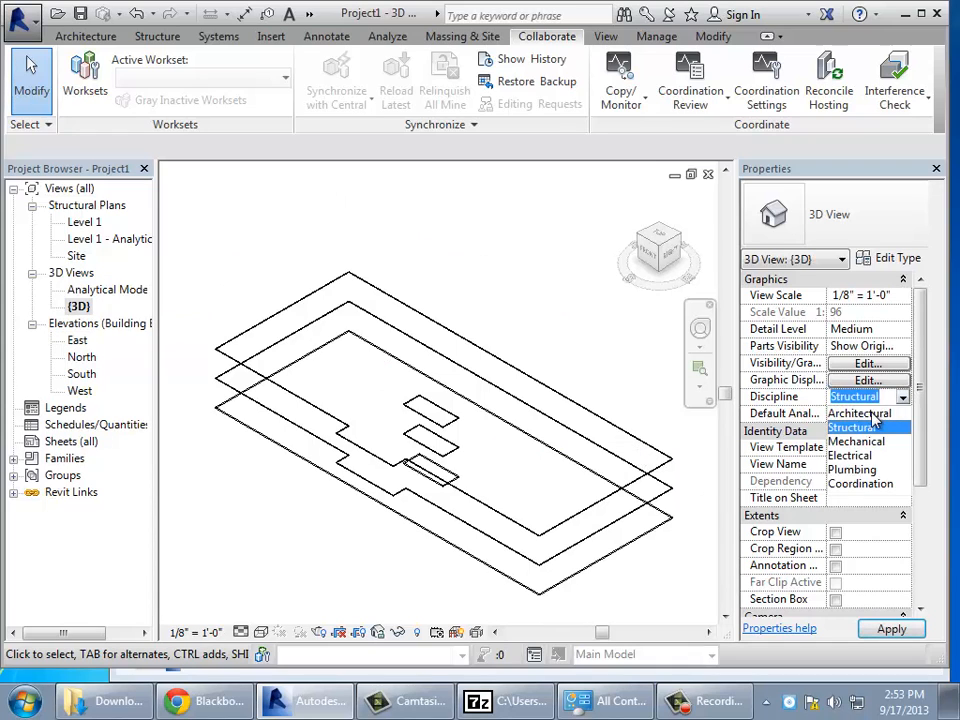
pyautogui.click(858, 413)
pyautogui.click(903, 397)
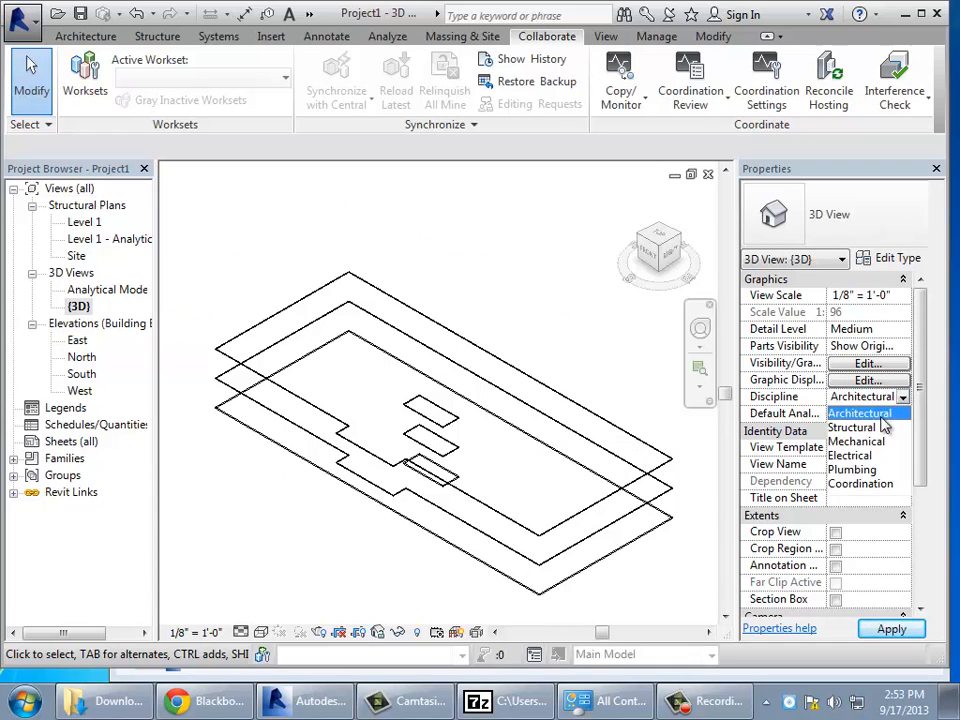
pyautogui.click(858, 484)
pyautogui.click(888, 629)
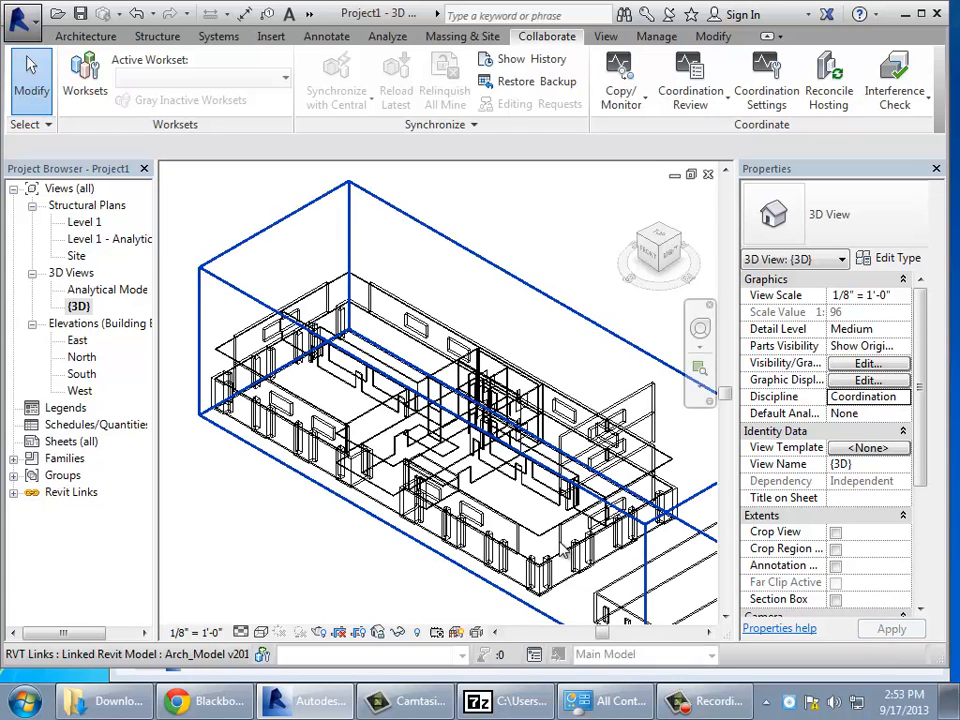
# Change the 3D view's discipline to Architectural and its visual style to Shaded.
pyautogui.scroll(-2, 588, 545)
pyautogui.scroll(-1, 588, 545)
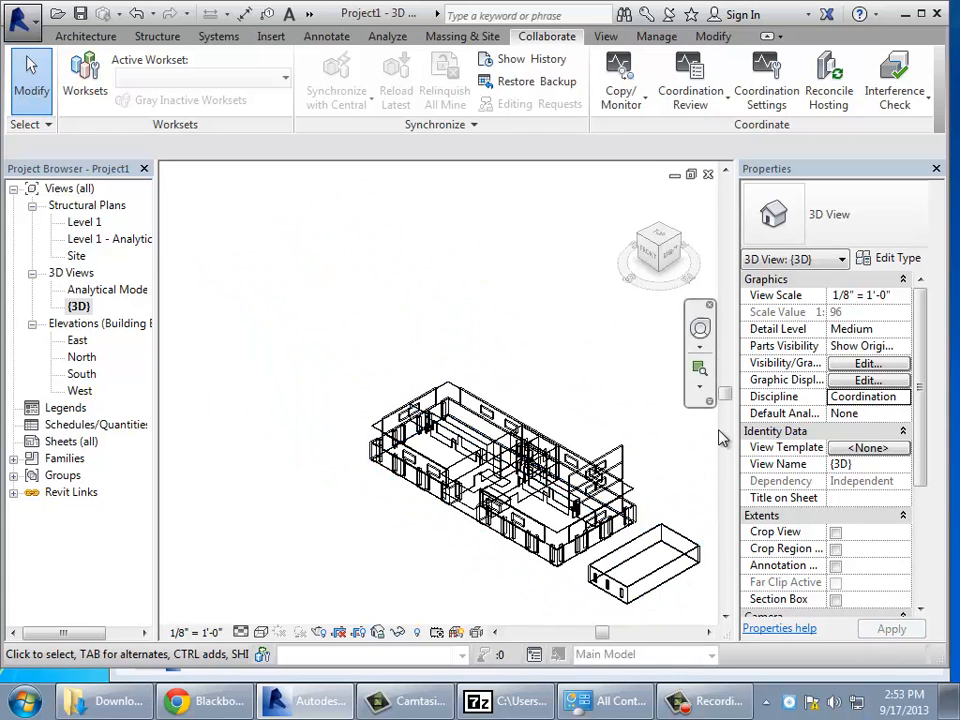
pyautogui.click(699, 369)
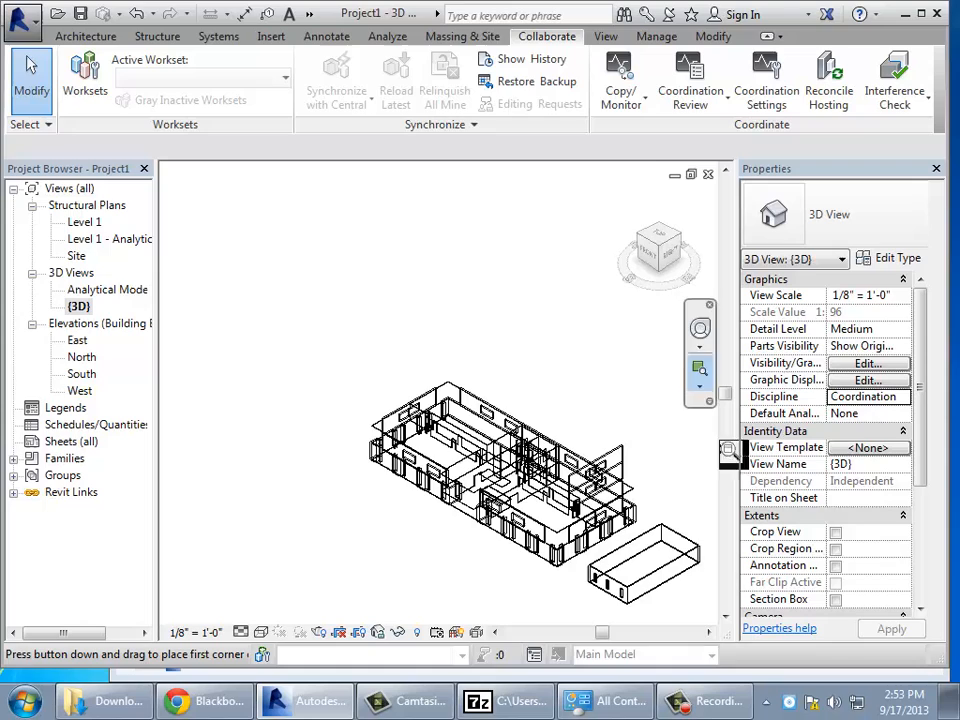
pyautogui.click(903, 399)
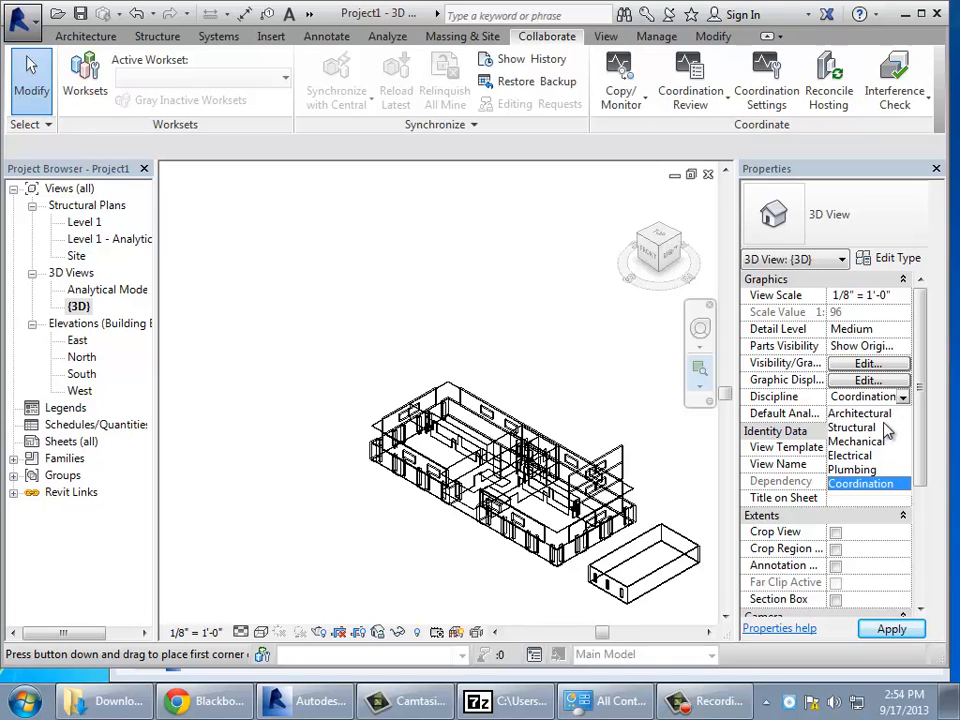
pyautogui.click(886, 414)
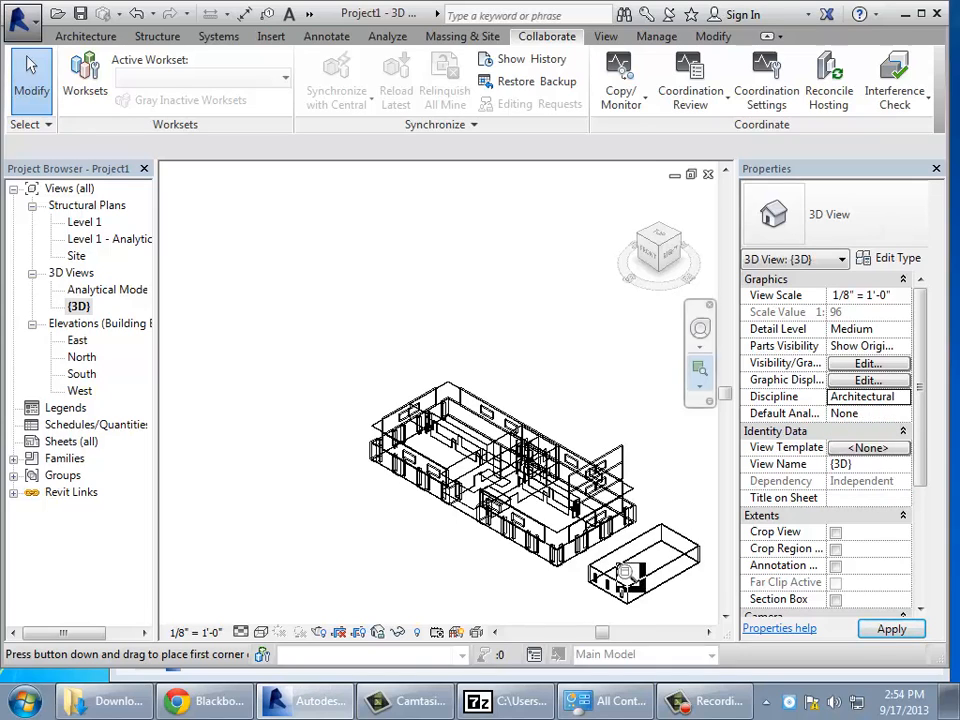
pyautogui.click(260, 634)
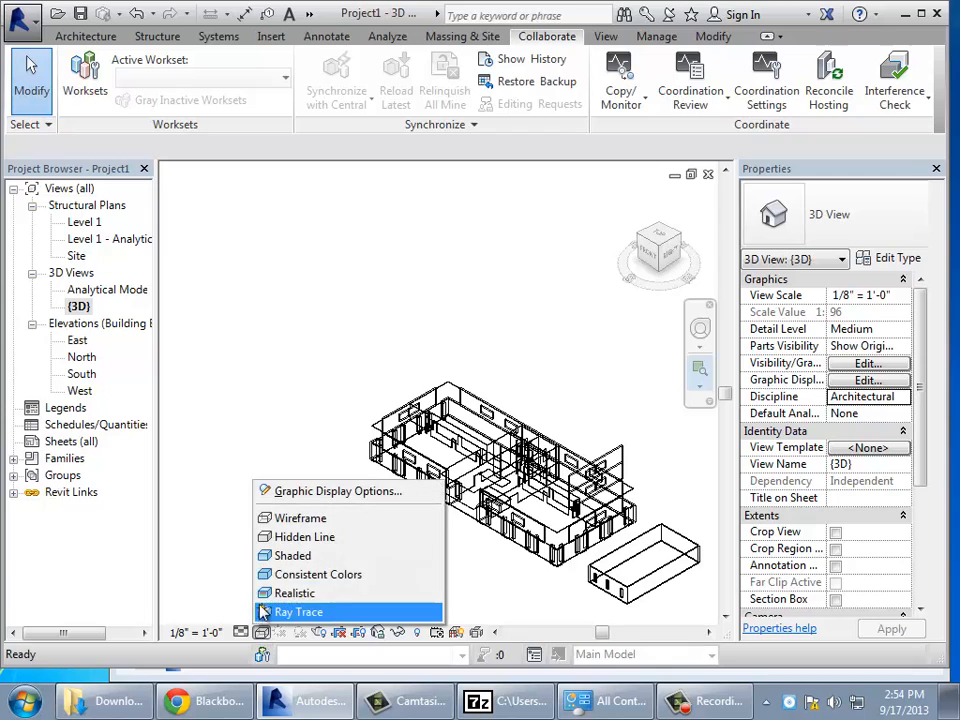
pyautogui.click(272, 554)
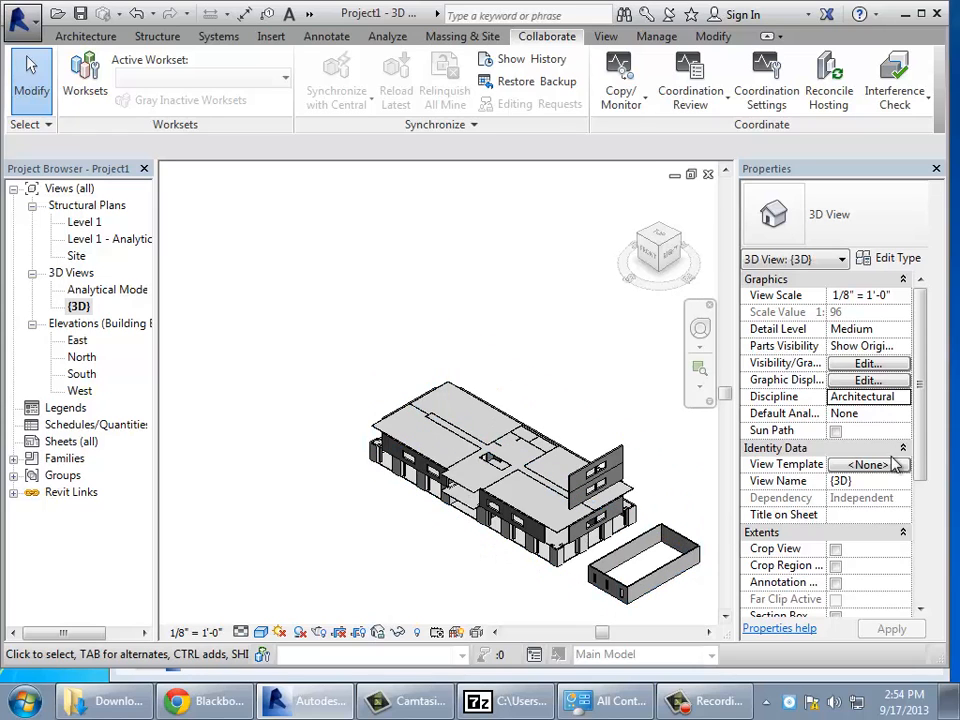
# Apply the Structural discipline to the 3D view for comparison, and switch it back to Coordination.
pyautogui.click(903, 398)
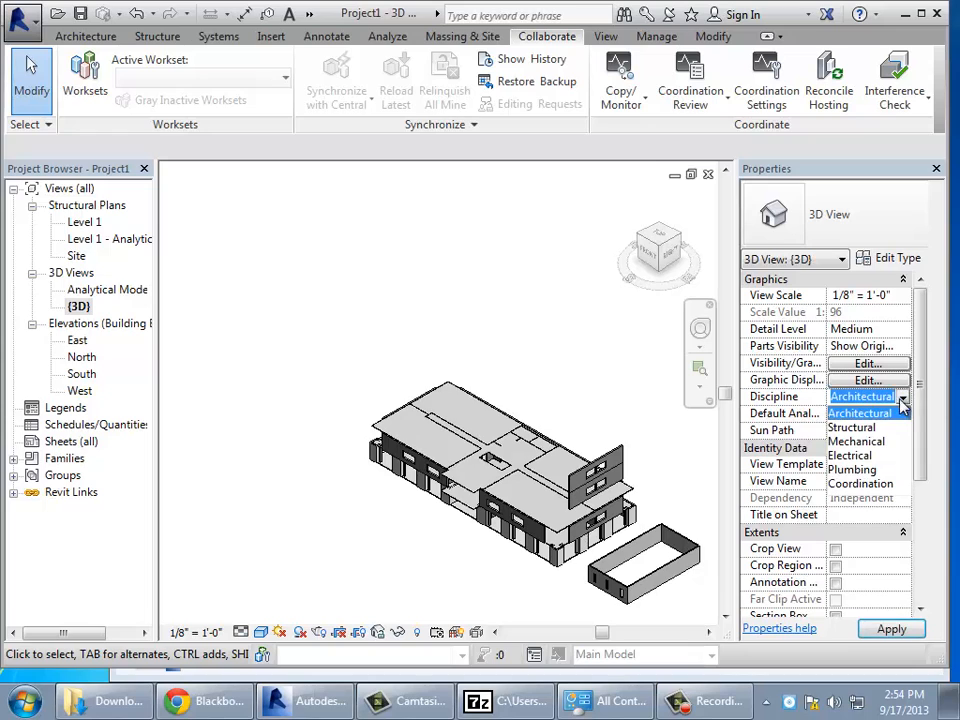
pyautogui.click(858, 428)
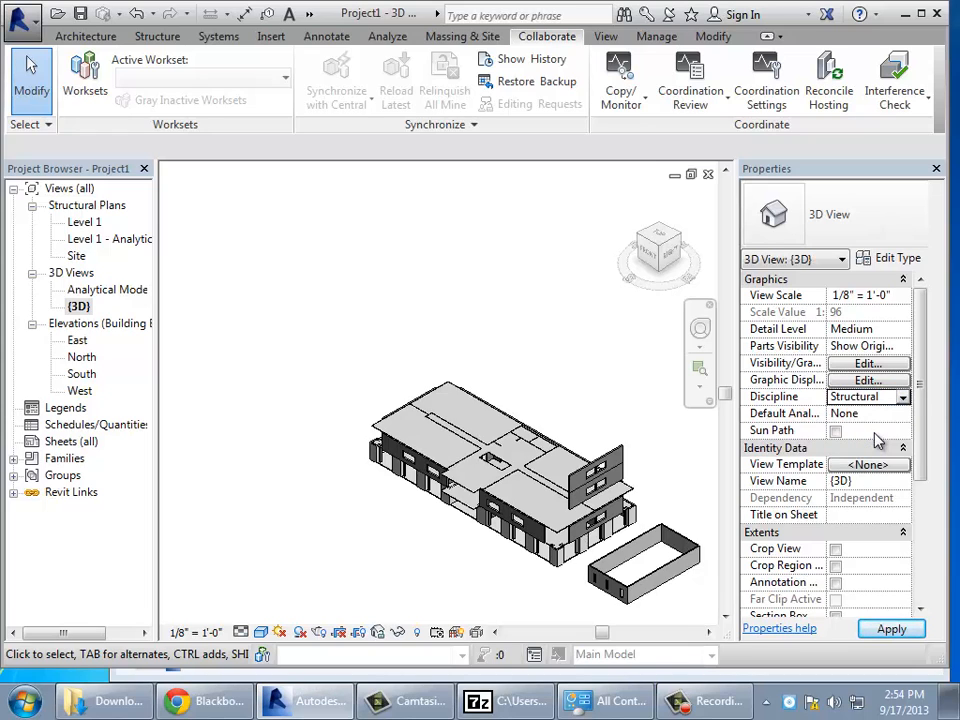
pyautogui.click(912, 628)
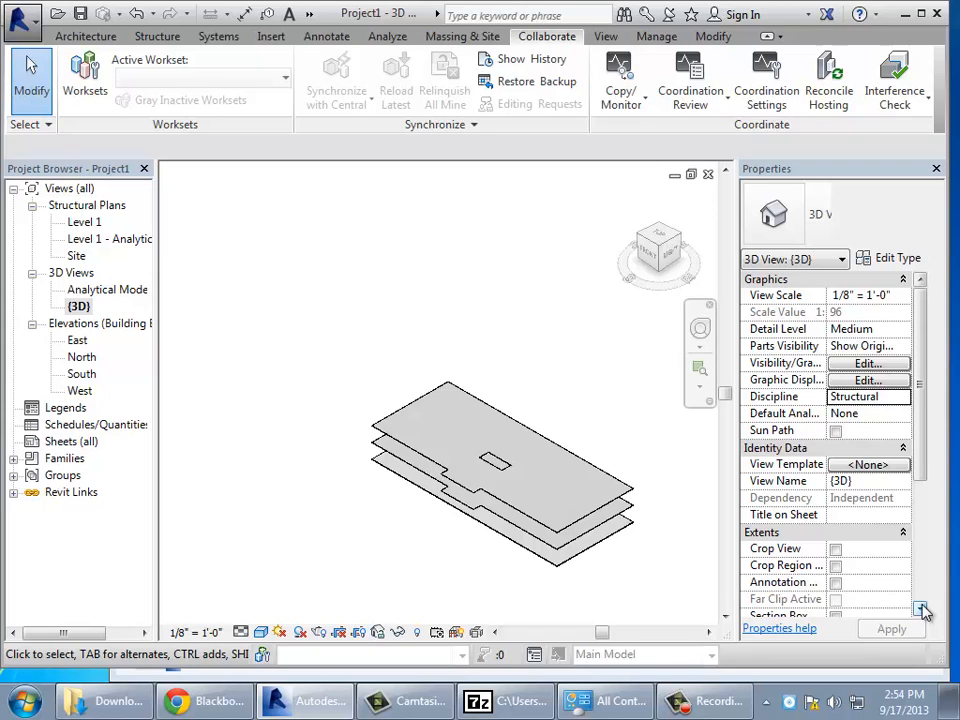
pyautogui.click(906, 399)
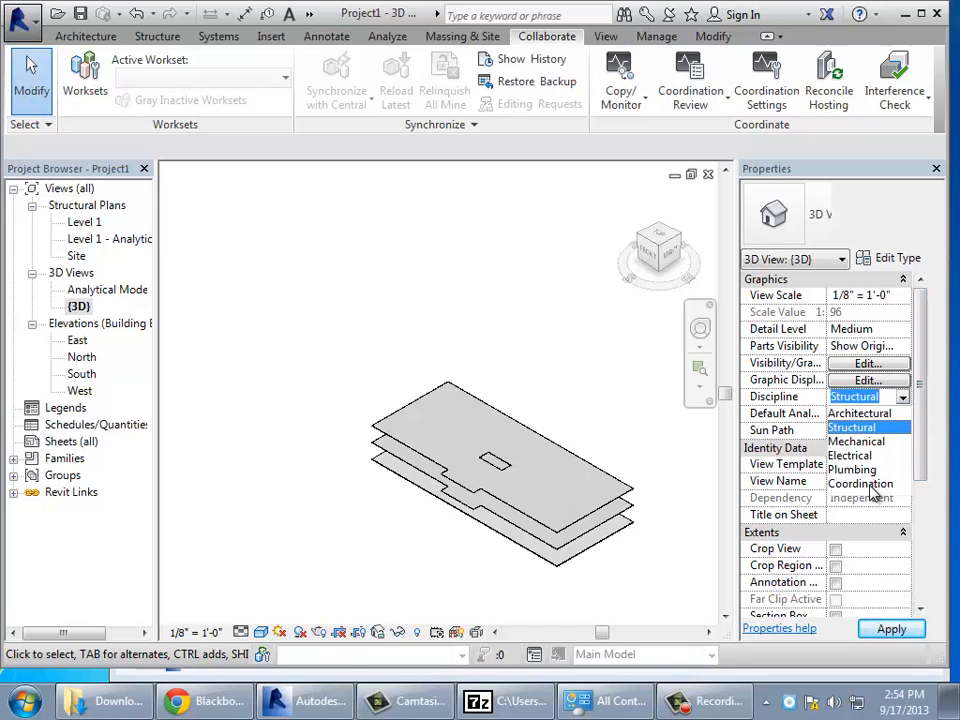
pyautogui.click(862, 484)
pyautogui.click(895, 630)
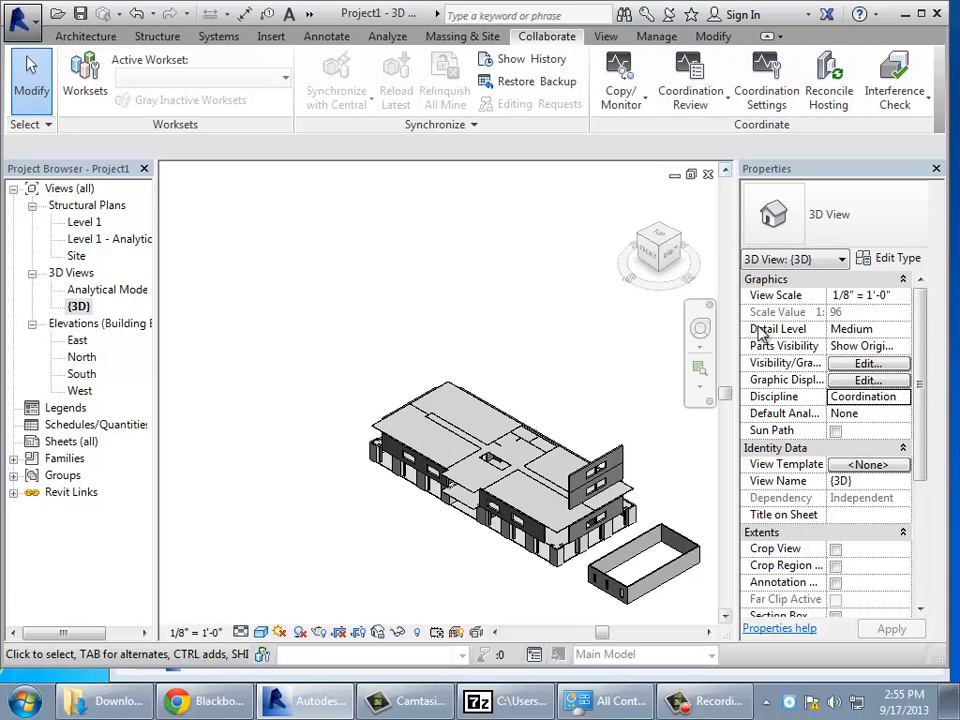
# Start a Copy/Monitor session on the linked architectural model in the 3D view, framed on the detached walled enclosure.
pyautogui.moveTo(725, 393); pyautogui.dragTo(714, 420)
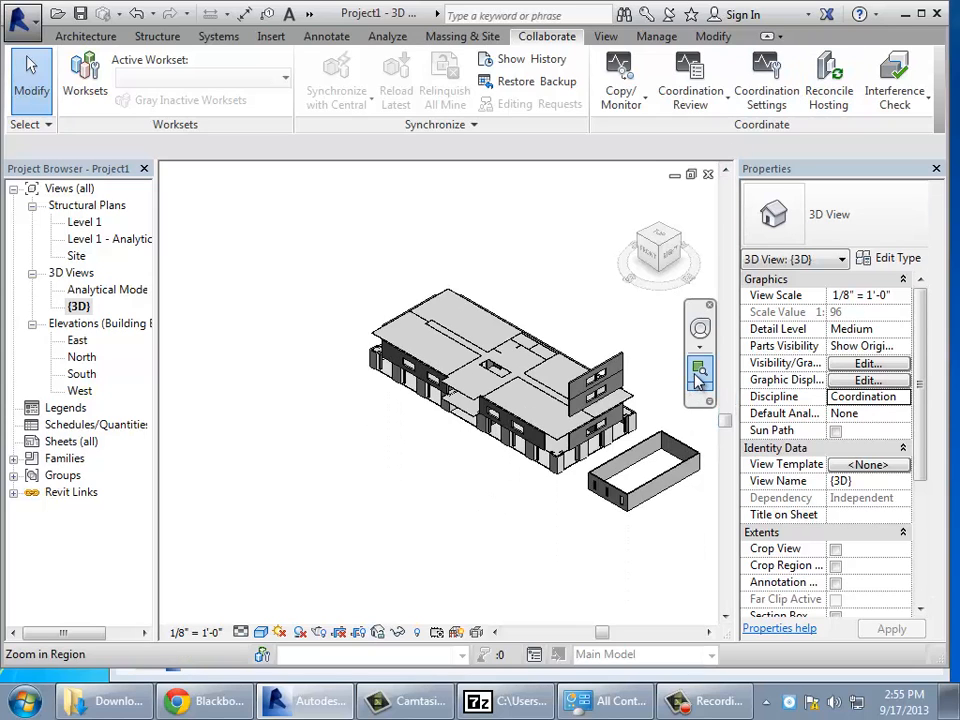
pyautogui.click(700, 380)
pyautogui.moveTo(539, 383); pyautogui.dragTo(706, 562)
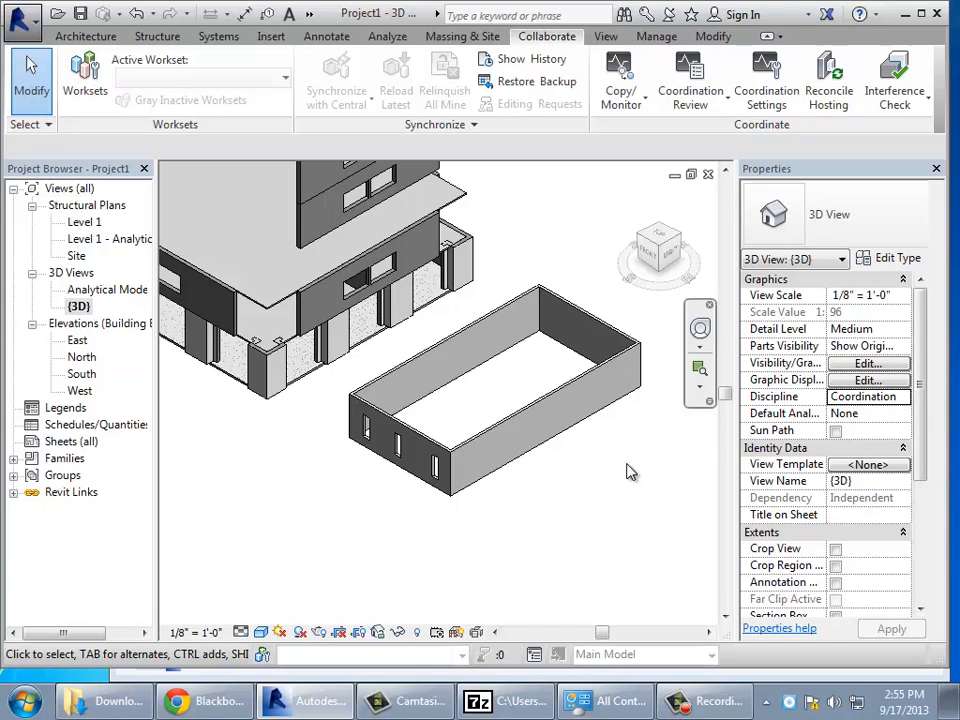
pyautogui.click(612, 110)
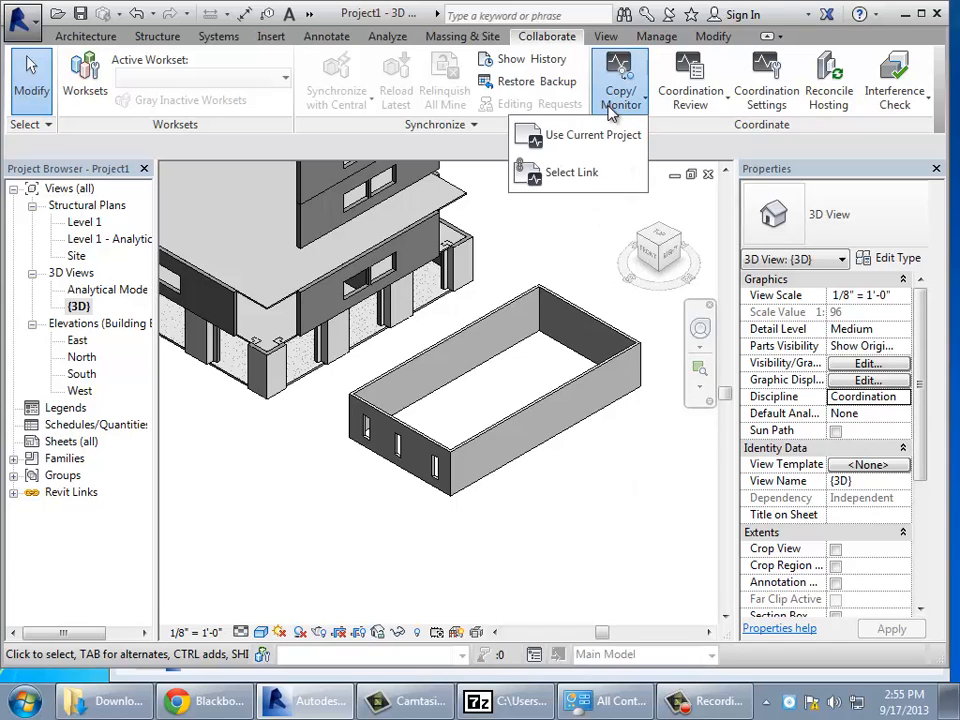
pyautogui.click(608, 178)
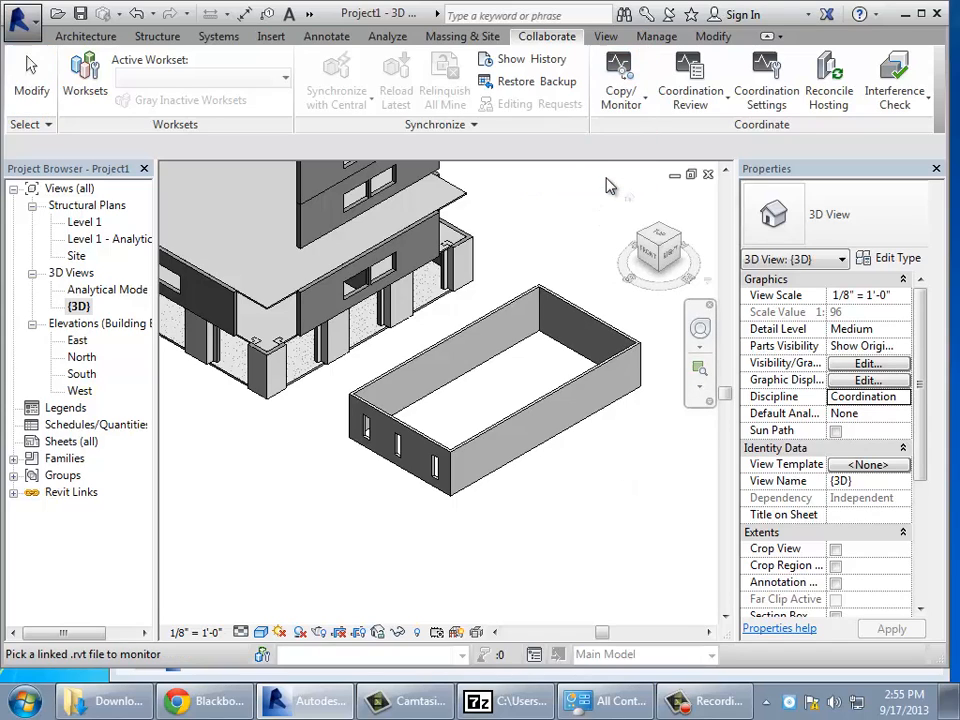
pyautogui.click(617, 335)
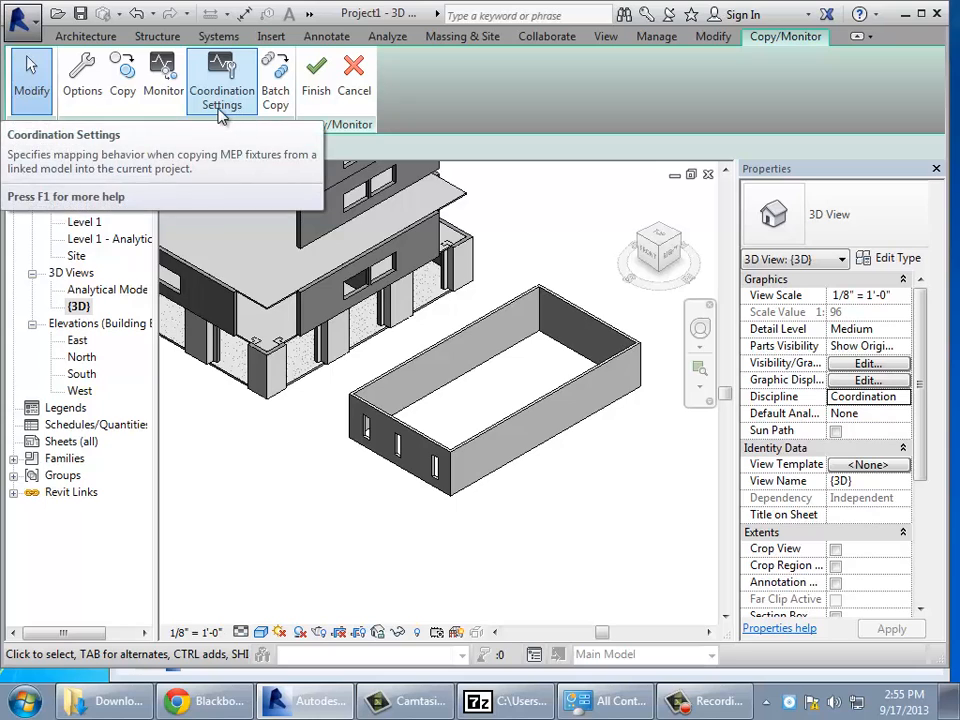
# Review the Copy/Monitor wall options and accept them with Copy windows/doors/openings enabled.
pyautogui.click(83, 95)
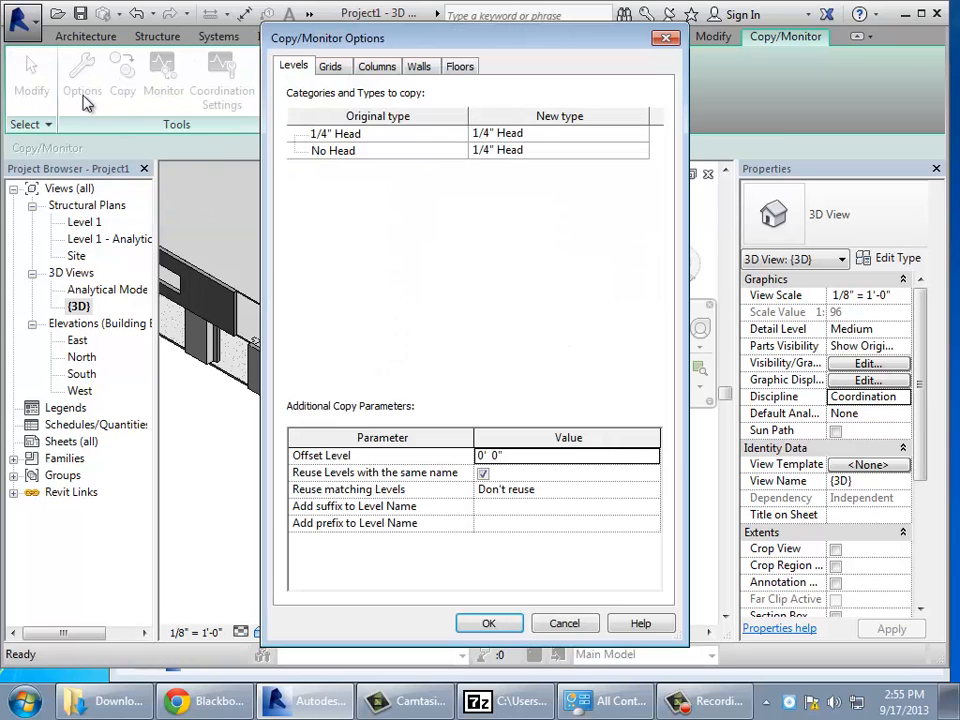
pyautogui.click(417, 67)
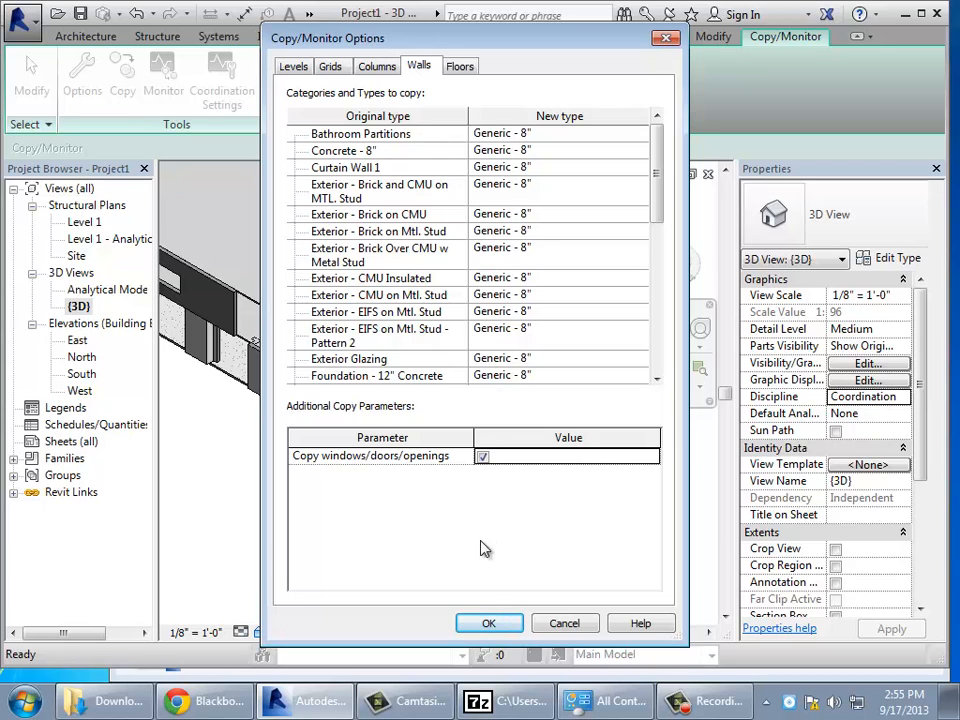
pyautogui.click(489, 622)
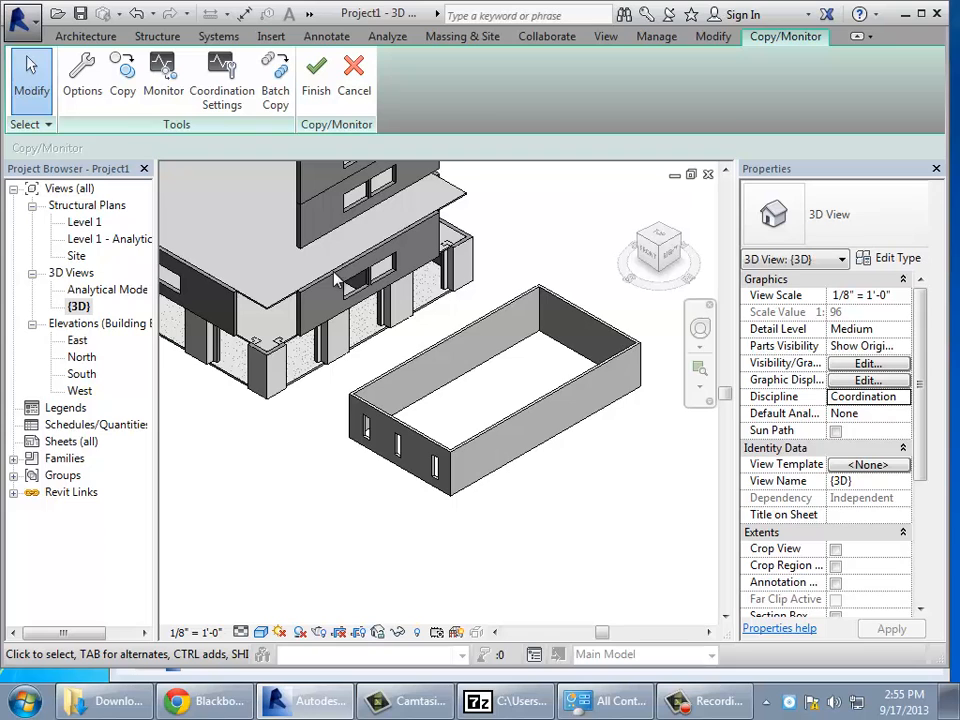
# Copy the walls of the detached rectangular enclosure from the linked architectural model into the structural project.
pyautogui.click(118, 92)
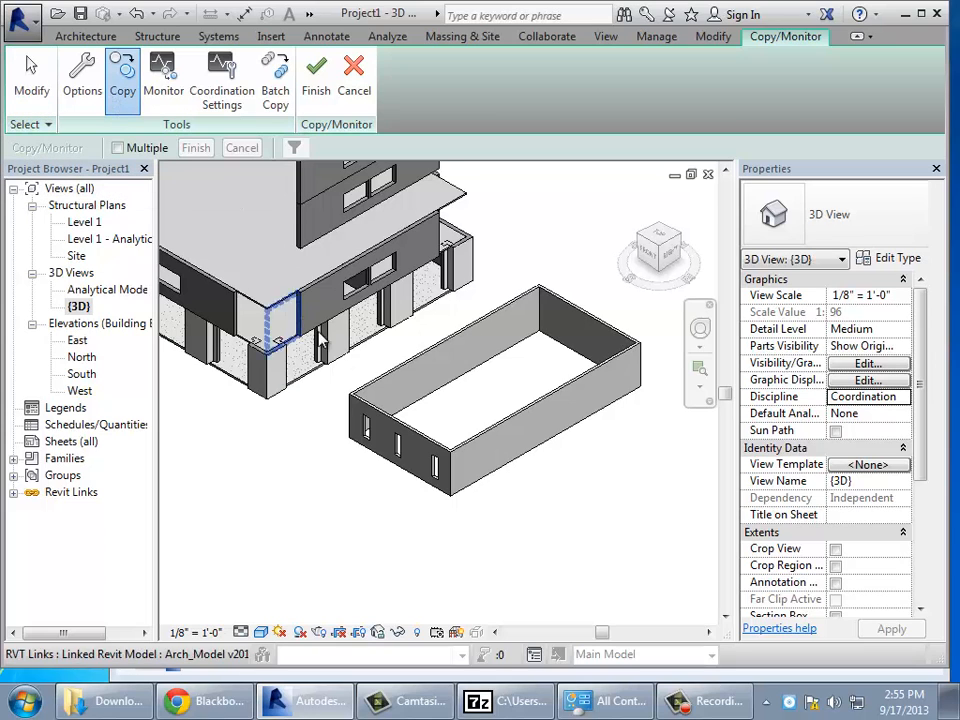
pyautogui.click(396, 405)
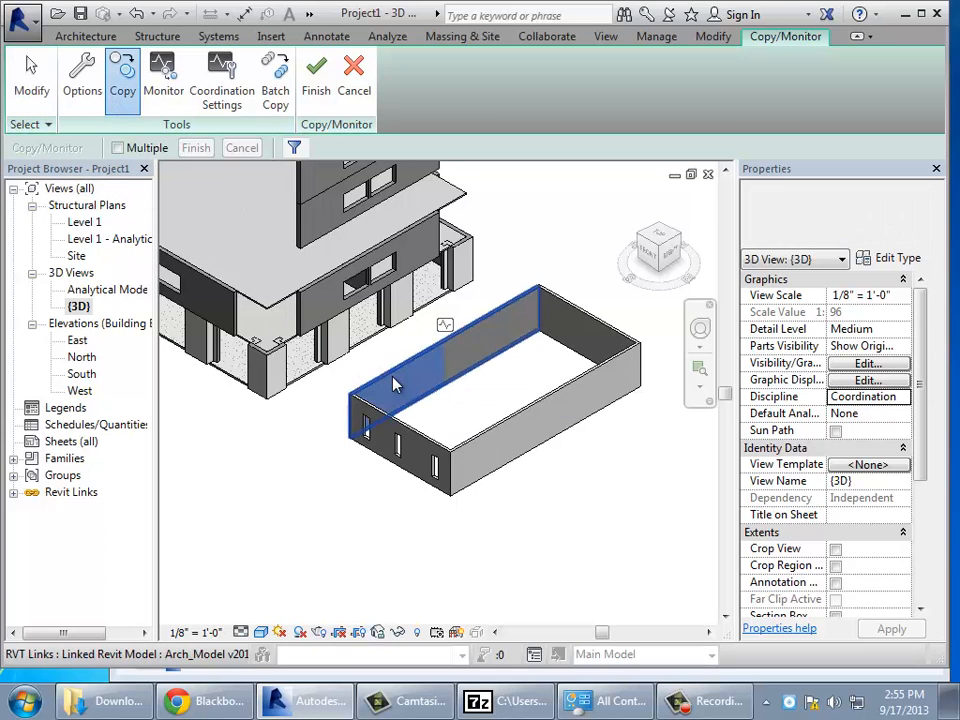
pyautogui.click(398, 430)
pyautogui.click(480, 445)
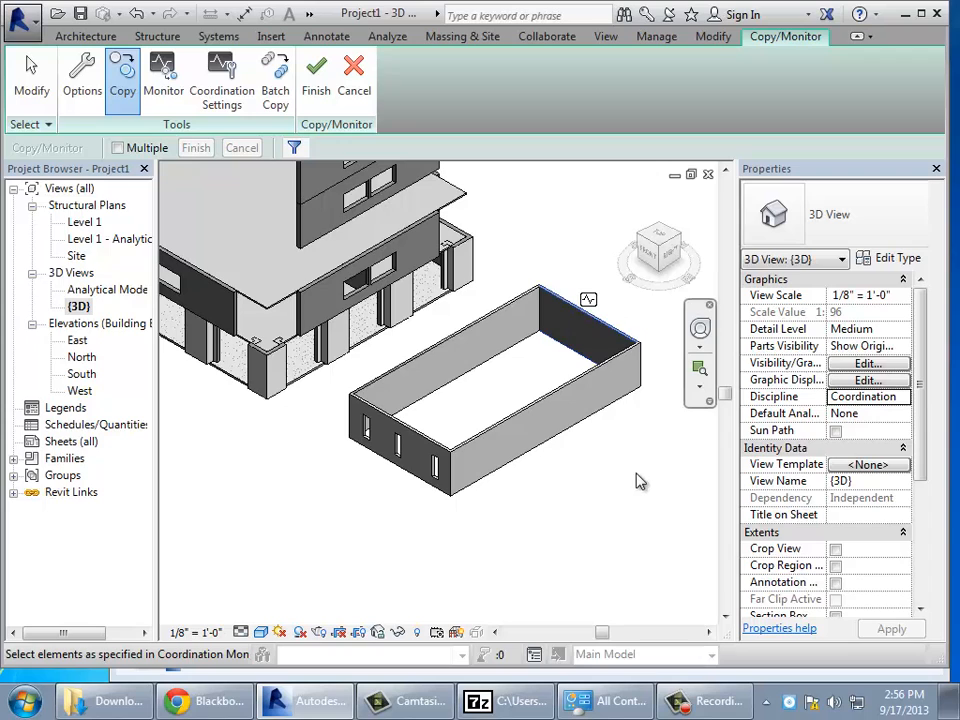
# Set the 3D view's discipline to Structural and apply it.
pyautogui.click(900, 397)
pyautogui.click(904, 398)
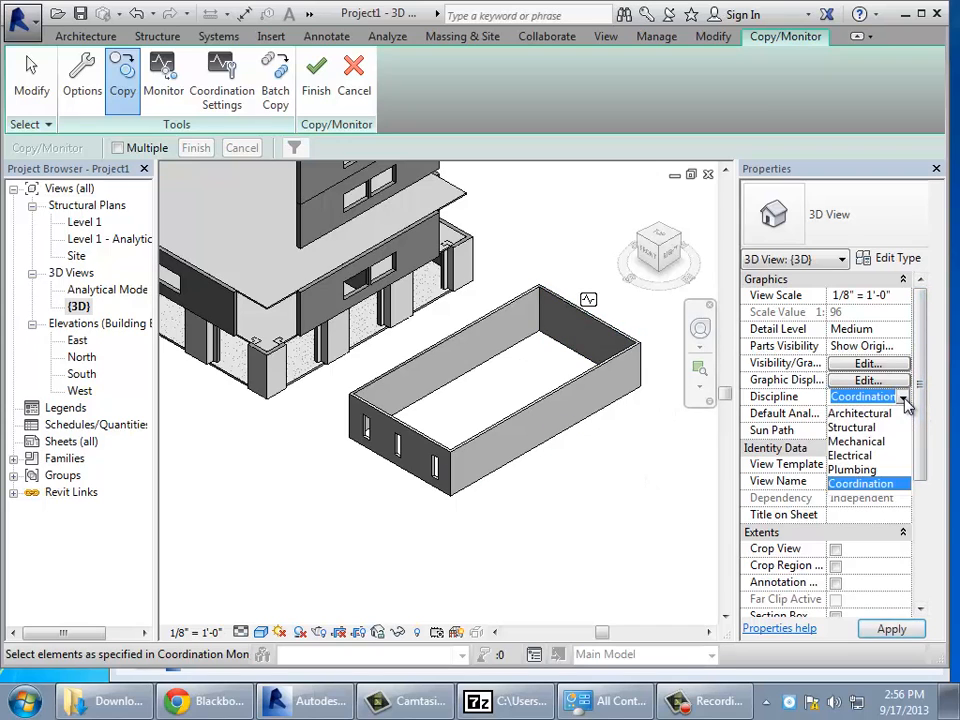
pyautogui.click(851, 427)
pyautogui.click(894, 632)
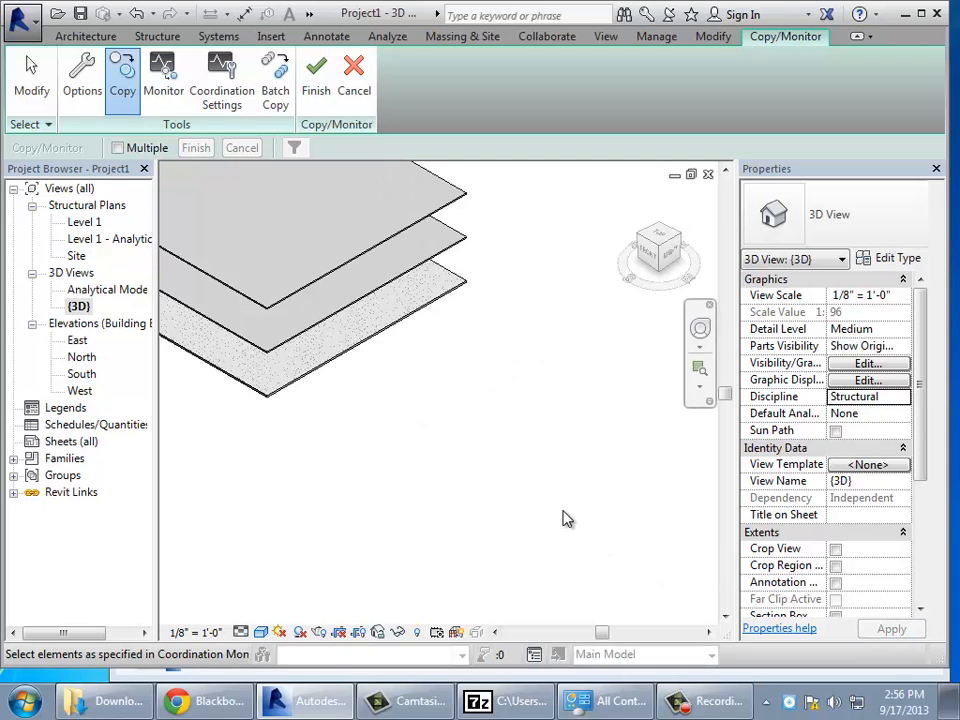
pyautogui.scroll(-3, 563, 517)
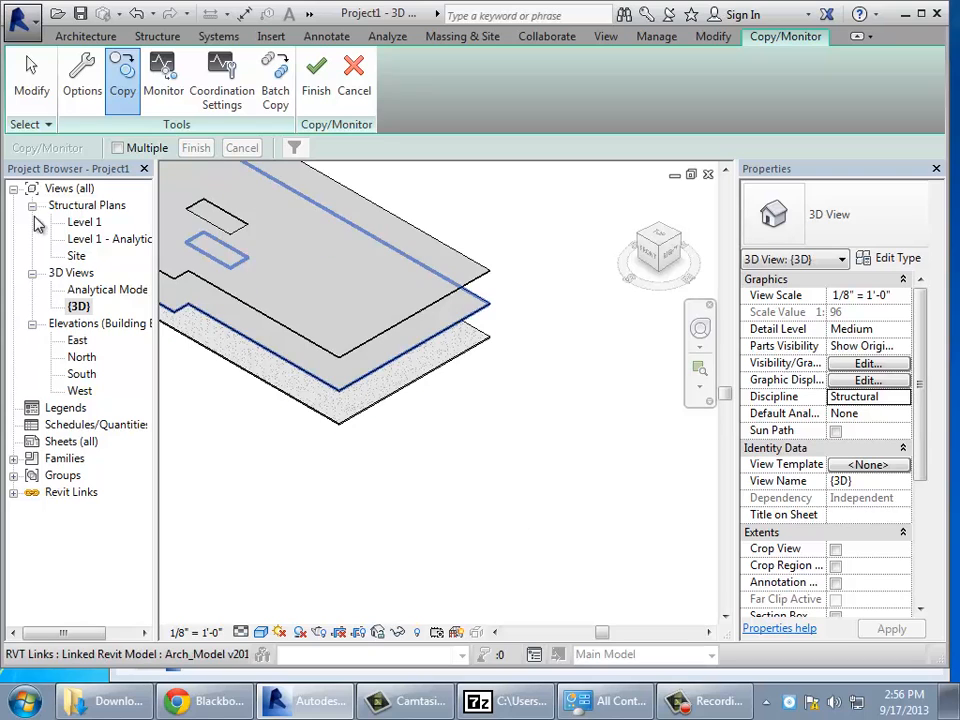
# Open the Level 1 structural plan and set its discipline to Coordination.
pyautogui.doubleClick(76, 222)
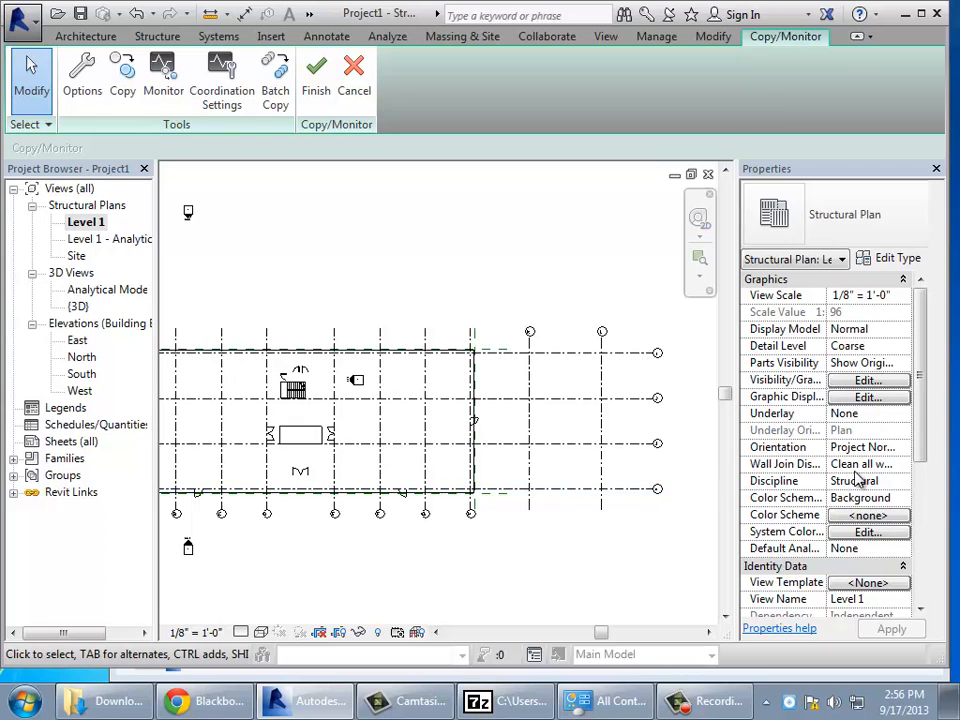
pyautogui.click(903, 484)
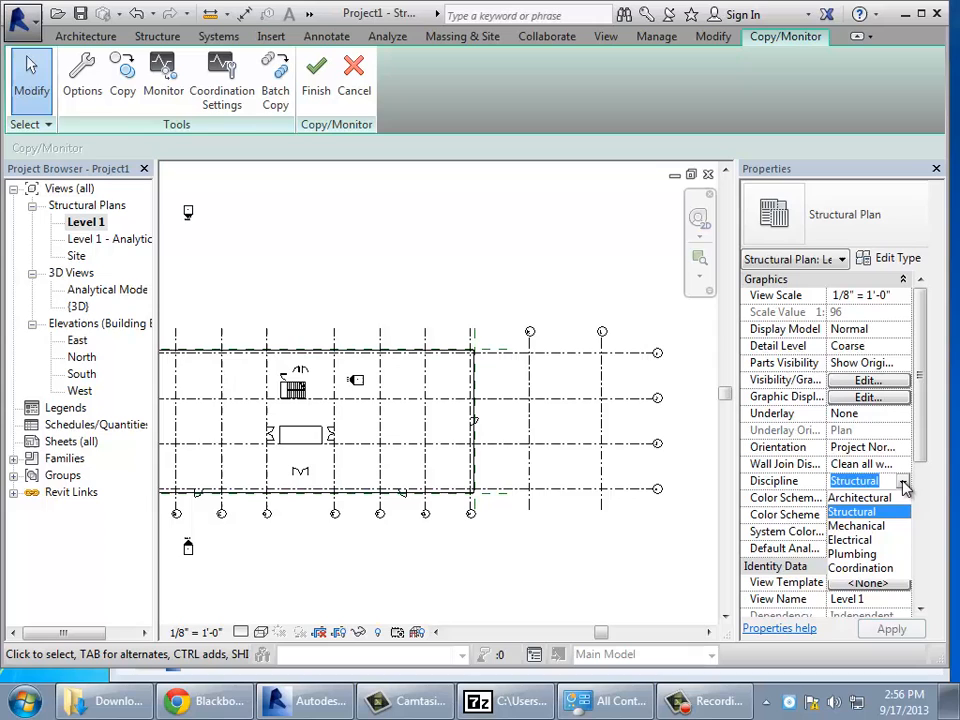
pyautogui.click(862, 568)
pyautogui.click(887, 630)
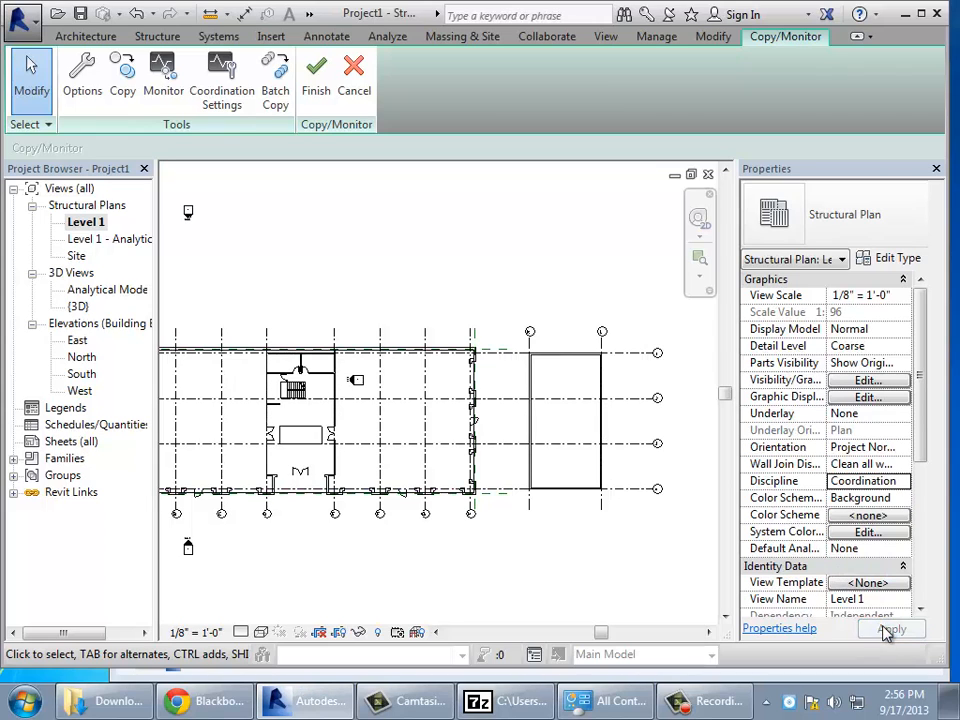
# Mark the enclosure's long wall nearest the main building as Structural in the Level 1 plan.
pyautogui.click(531, 420)
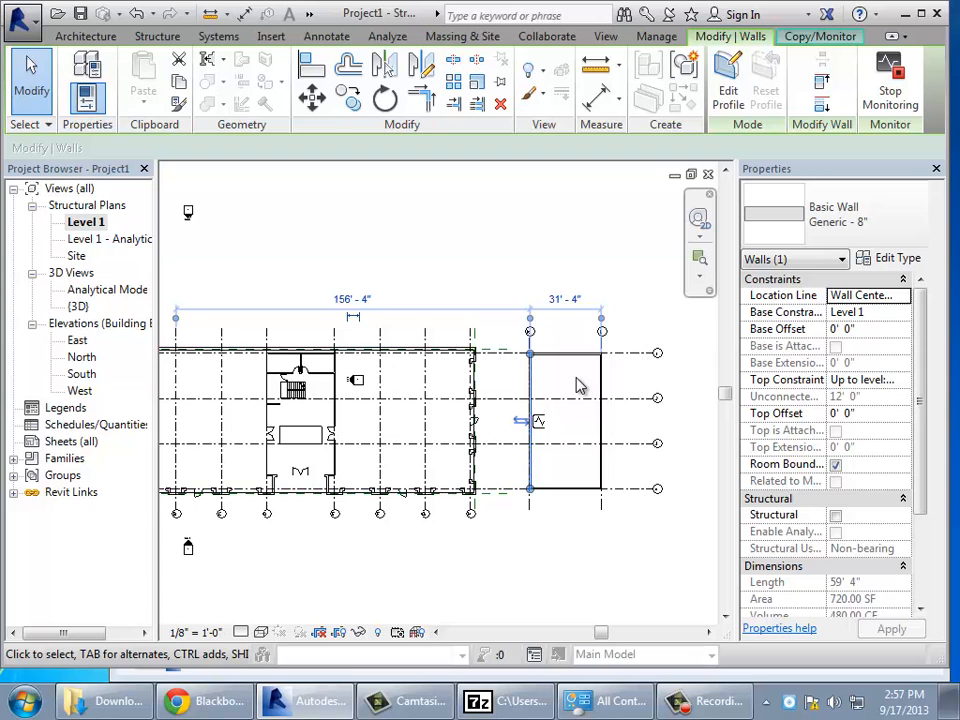
pyautogui.click(910, 224)
pyautogui.click(619, 210)
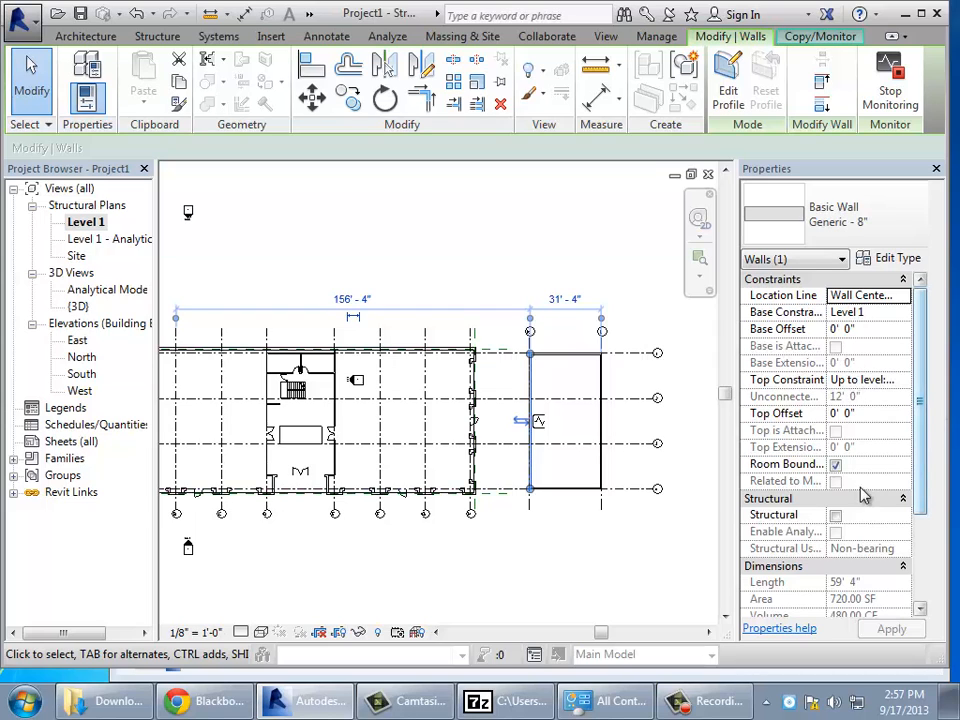
pyautogui.click(838, 521)
pyautogui.click(836, 517)
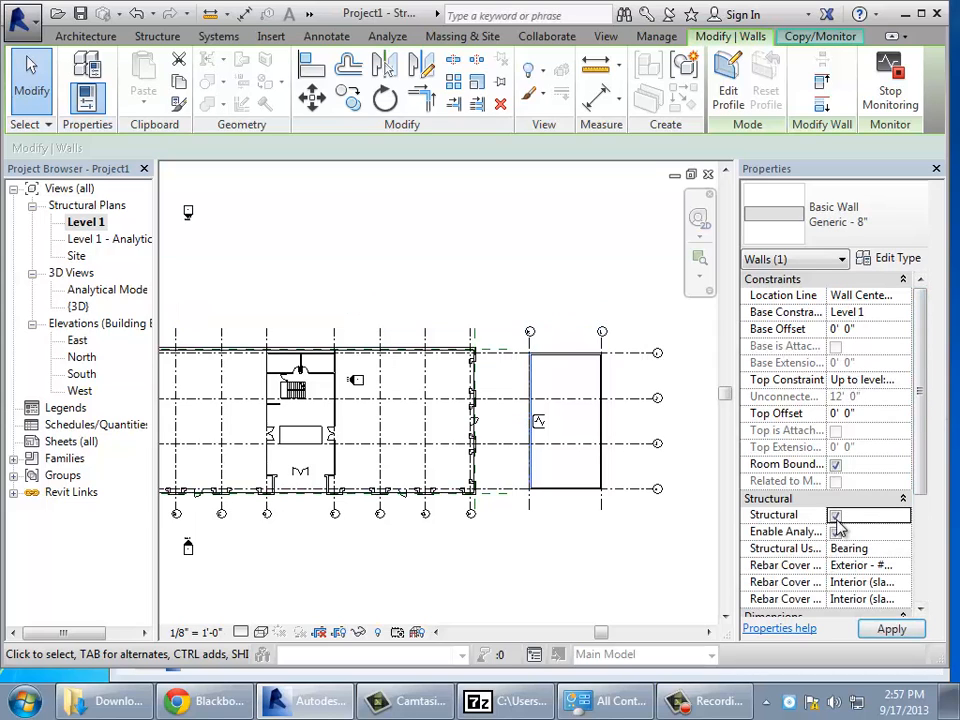
pyautogui.click(893, 629)
pyautogui.click(624, 602)
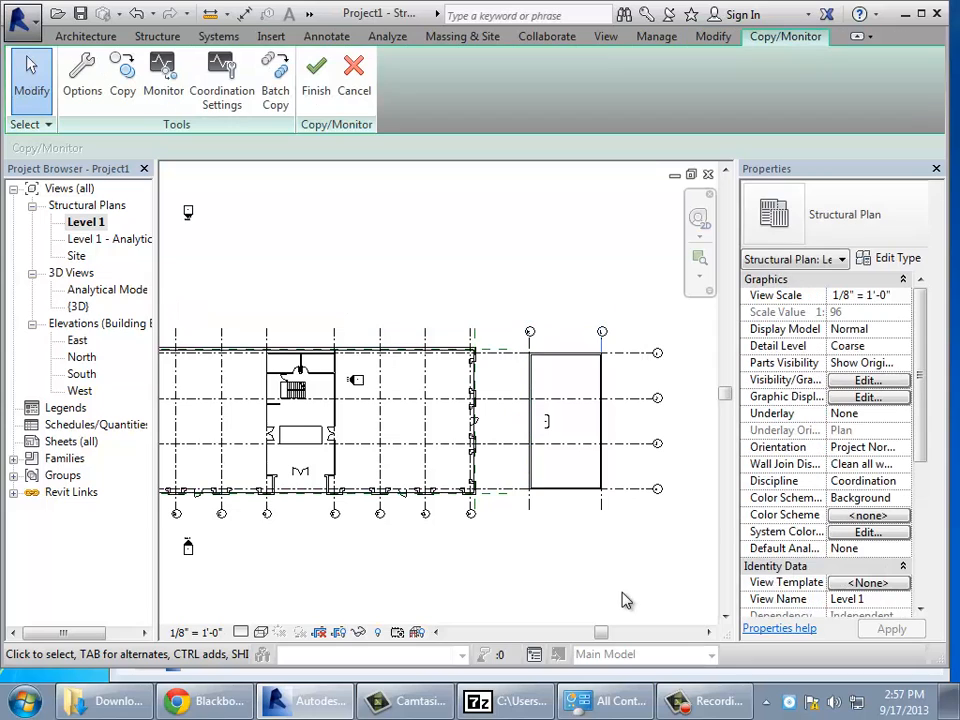
# Enable the Structural property for the enclosure's north short wall and its east long wall.
pyautogui.click(578, 366)
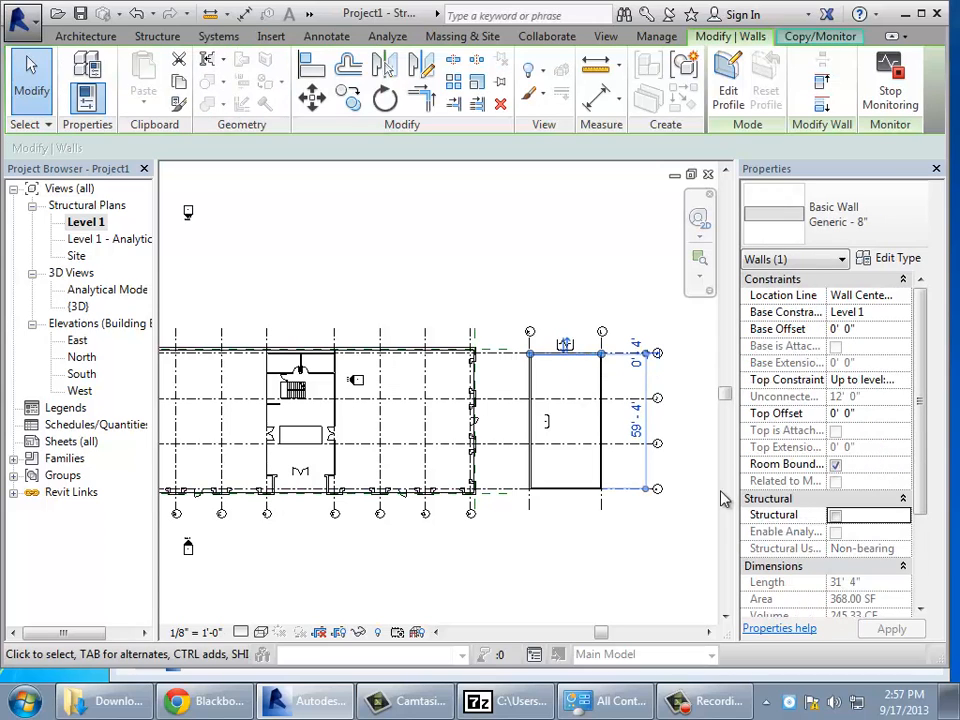
pyautogui.click(835, 516)
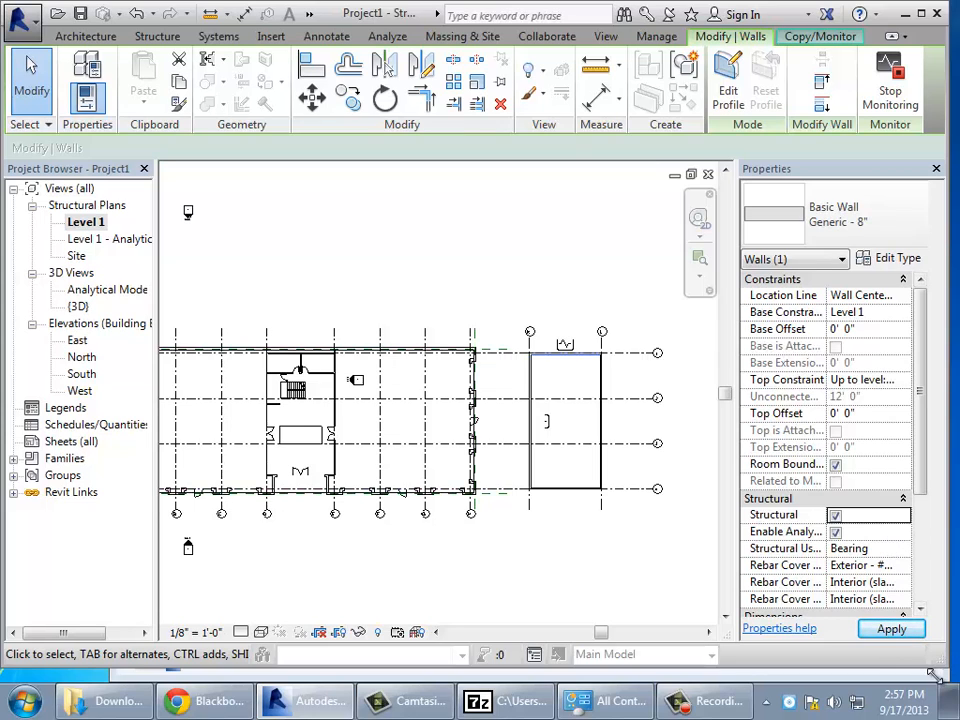
pyautogui.click(891, 629)
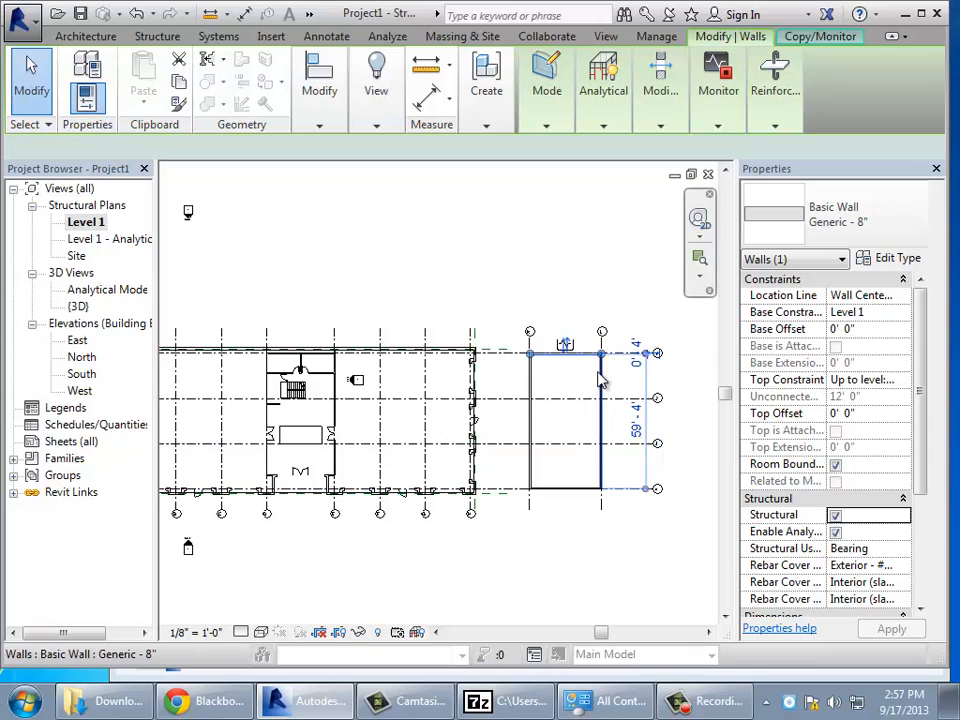
pyautogui.click(602, 412)
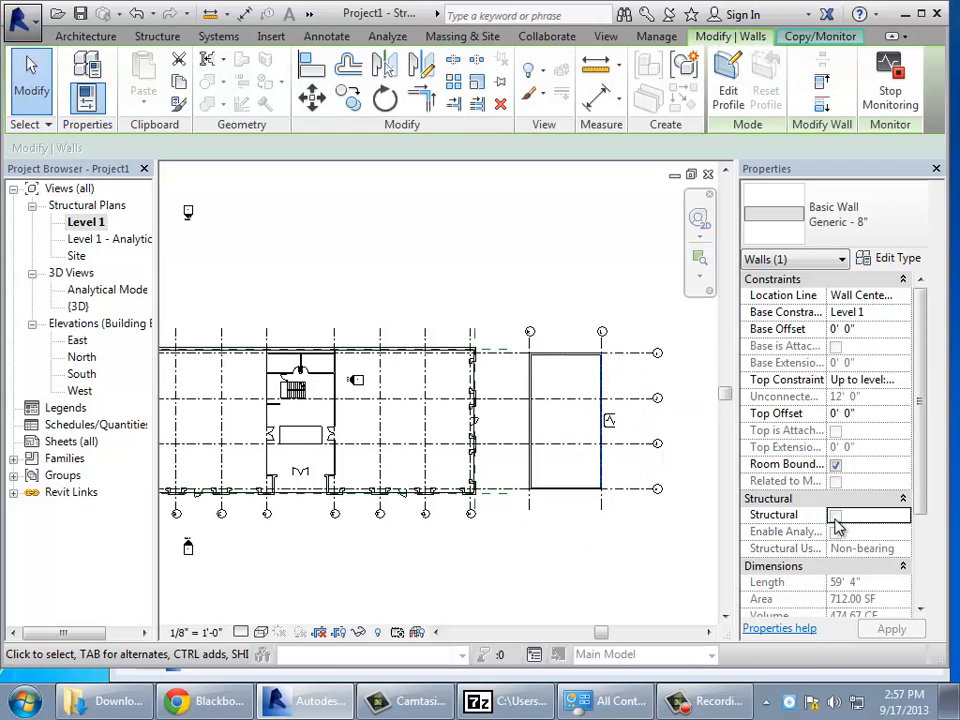
pyautogui.click(835, 515)
pyautogui.click(889, 629)
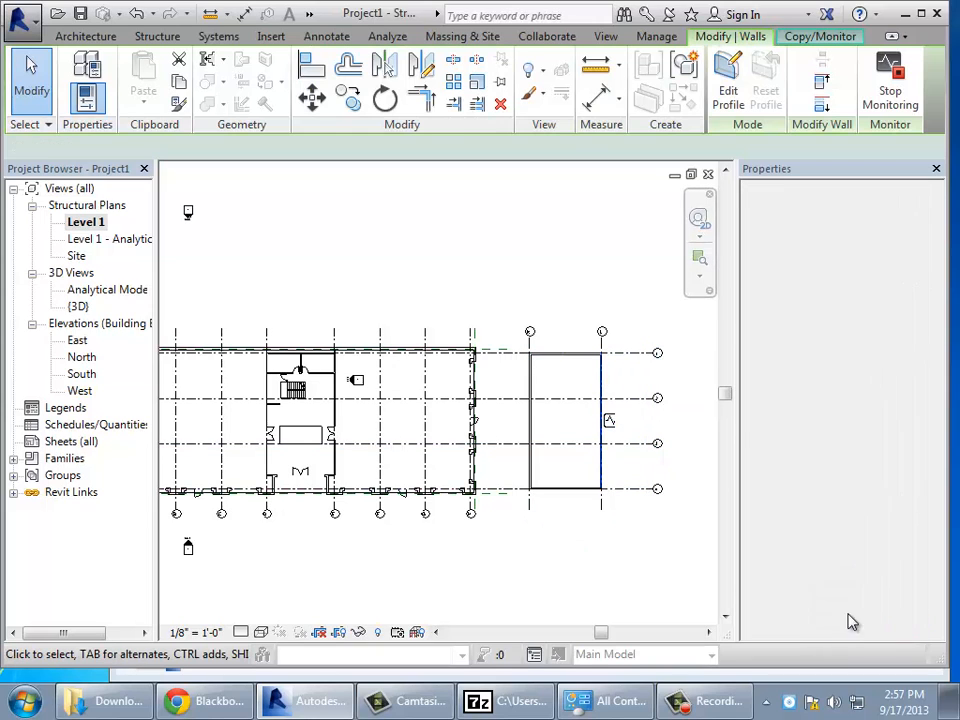
# Make the enclosure's south short wall Structural and clear the selection.
pyautogui.click(588, 491)
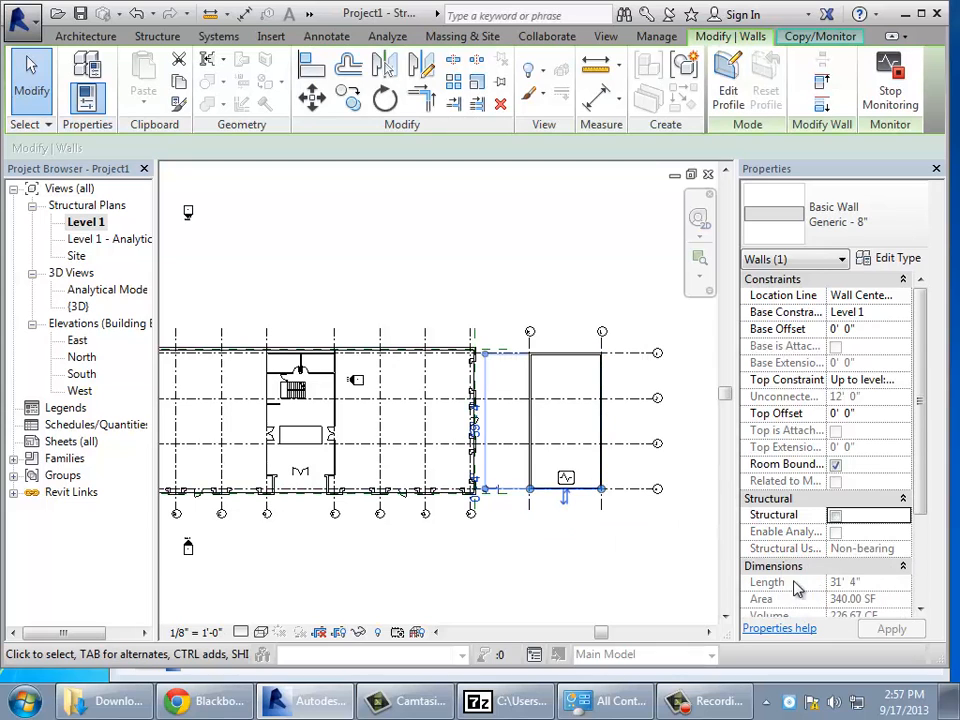
pyautogui.click(836, 516)
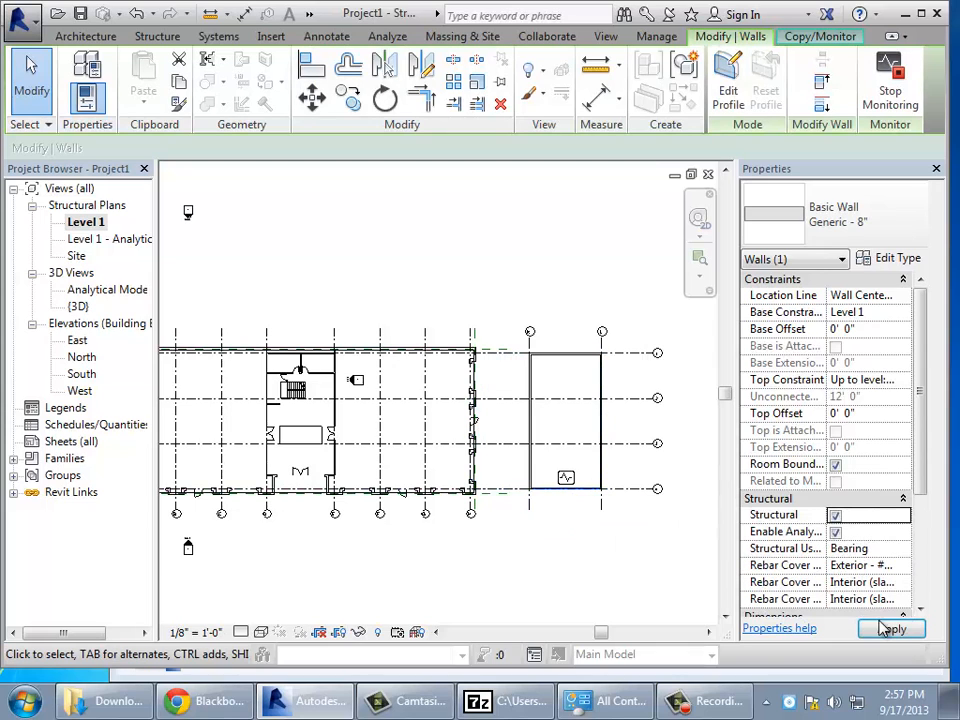
pyautogui.click(889, 628)
pyautogui.press('Escape')
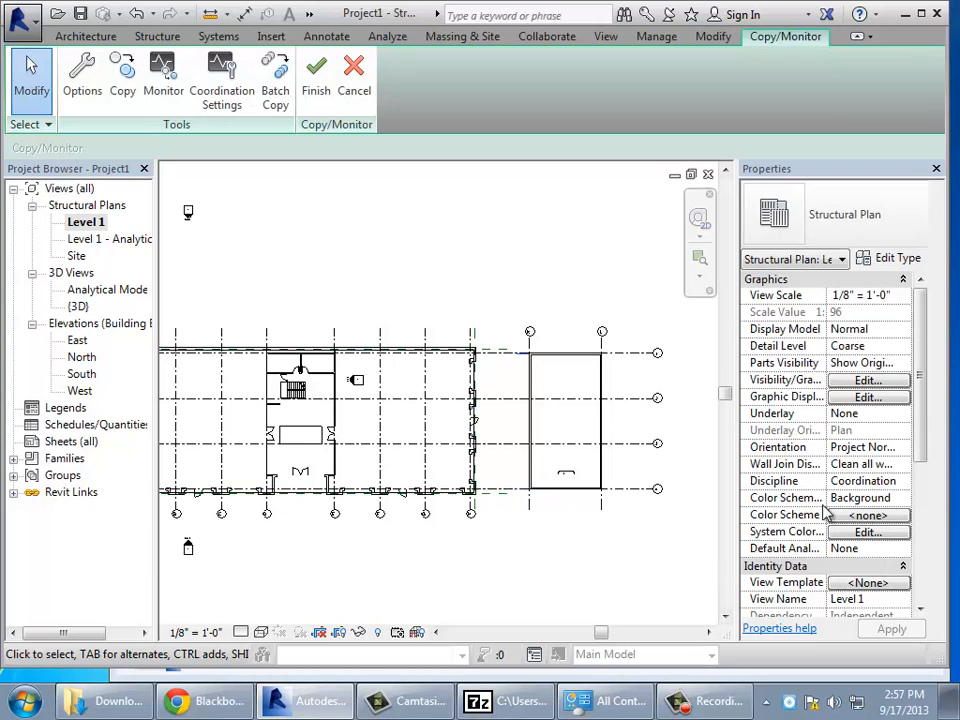
# Open the discipline choices for the Level 1 structural plan.
pyautogui.click(903, 482)
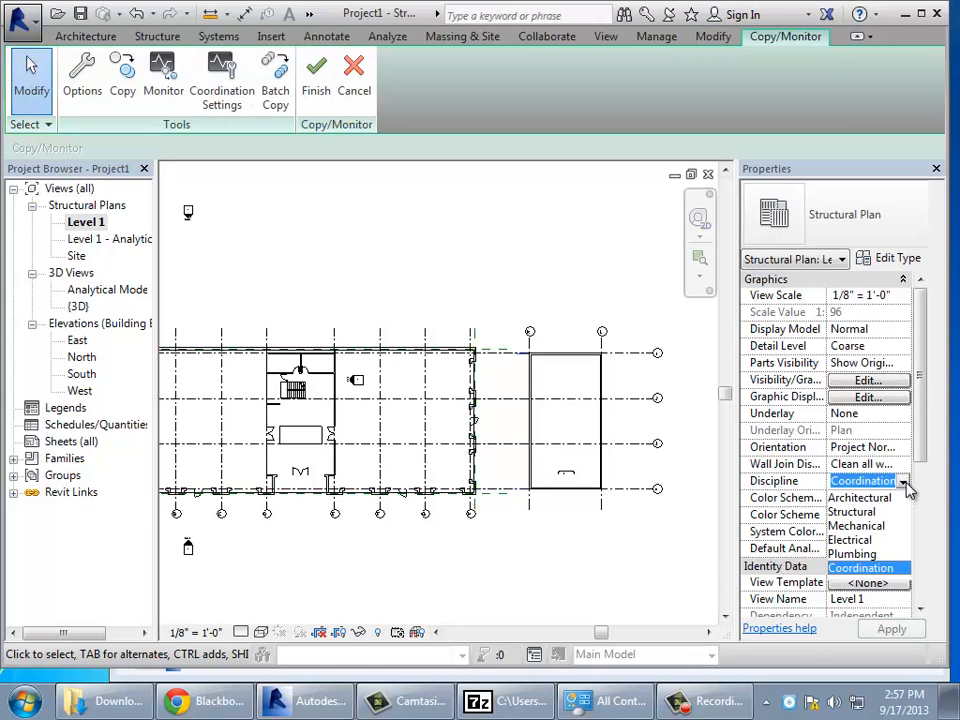
# Set the Level 1 structural plan's discipline to Structural and apply the change.
pyautogui.click(866, 513)
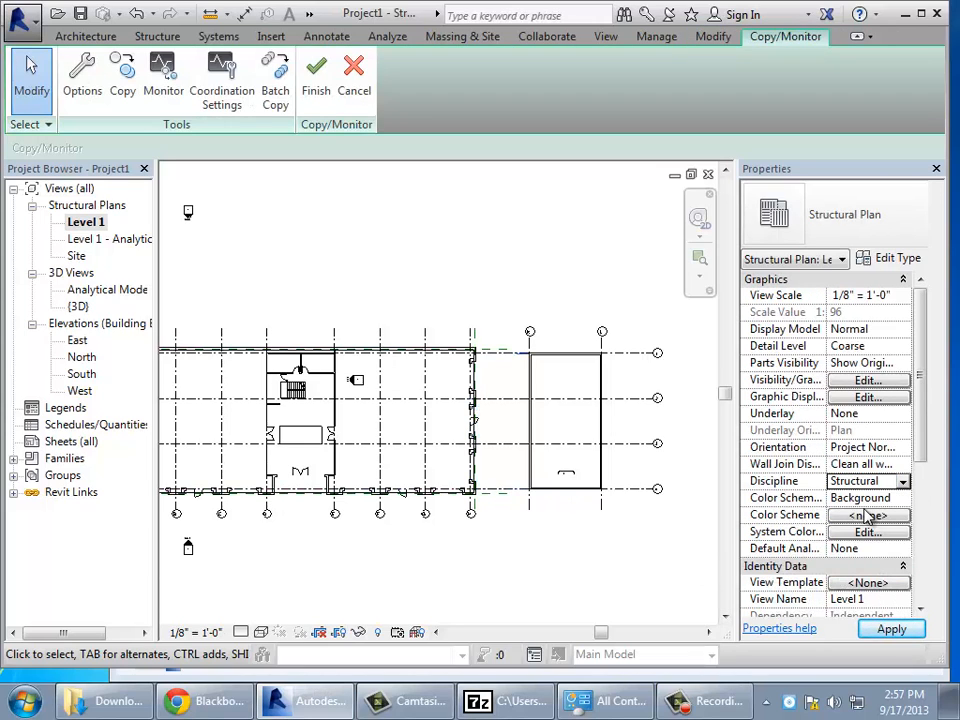
pyautogui.click(889, 628)
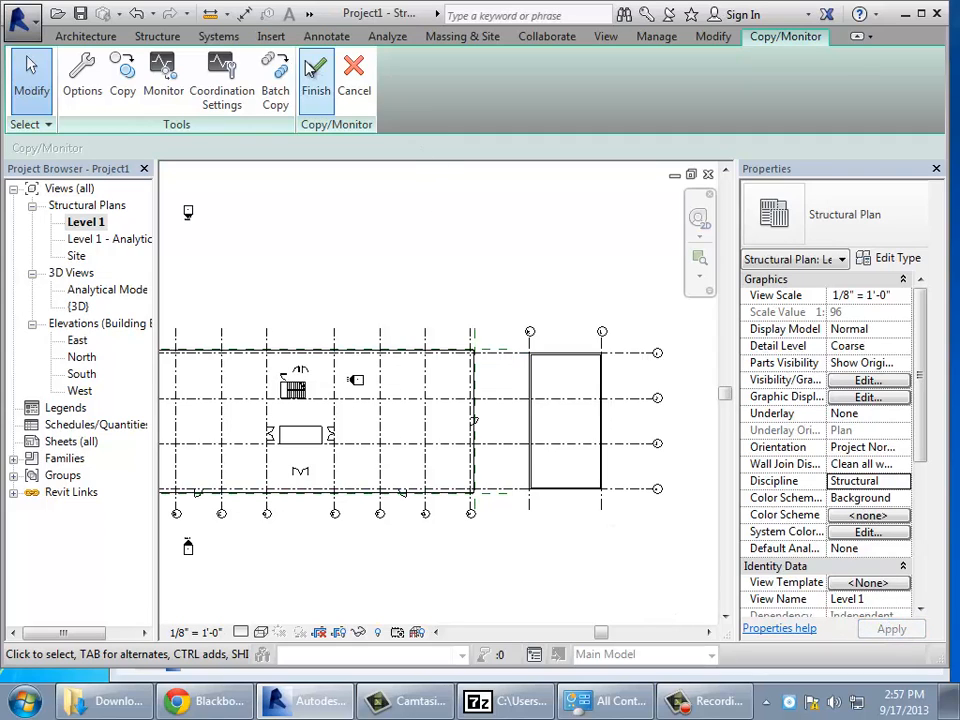
# Show the model in the default 3D view and inspect the copied walls with their three window openings up close.
pyautogui.click(309, 16)
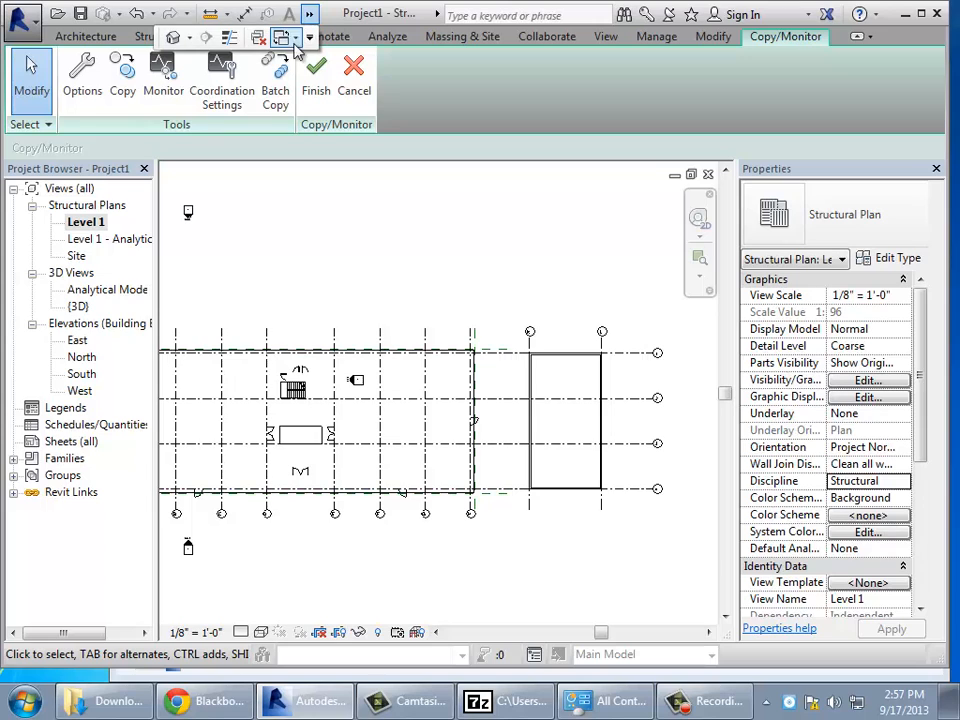
pyautogui.click(174, 39)
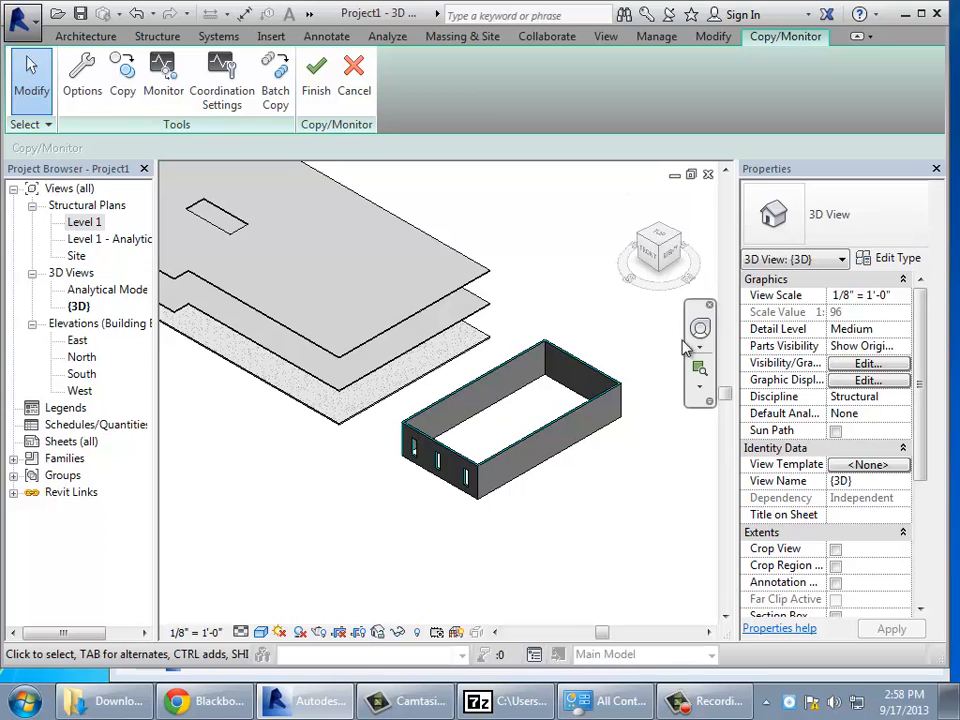
pyautogui.click(699, 368)
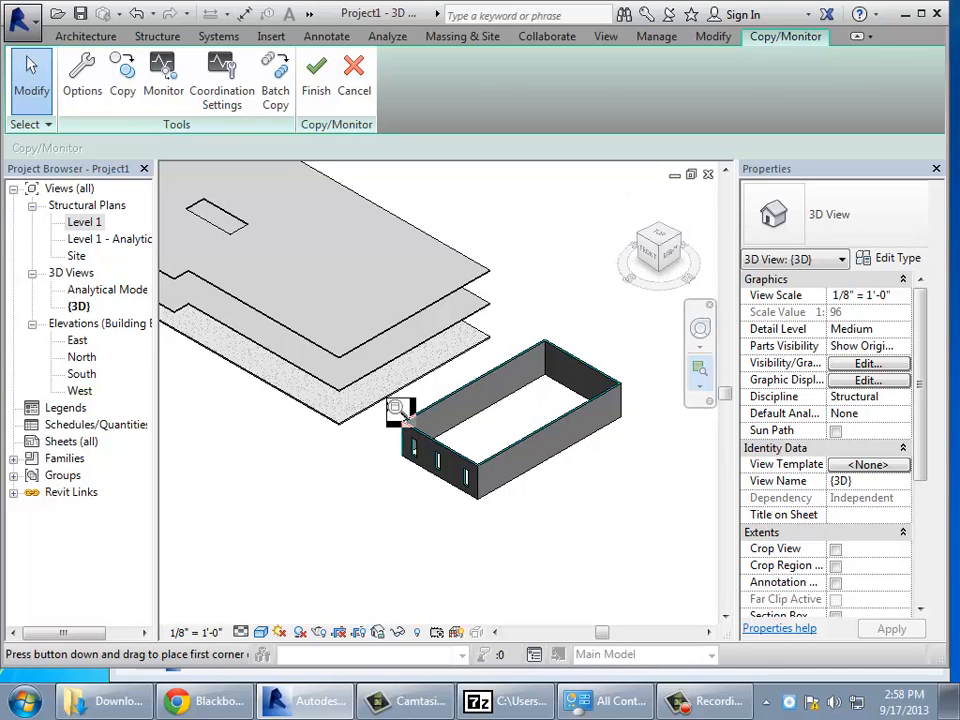
pyautogui.moveTo(386, 398); pyautogui.dragTo(535, 525)
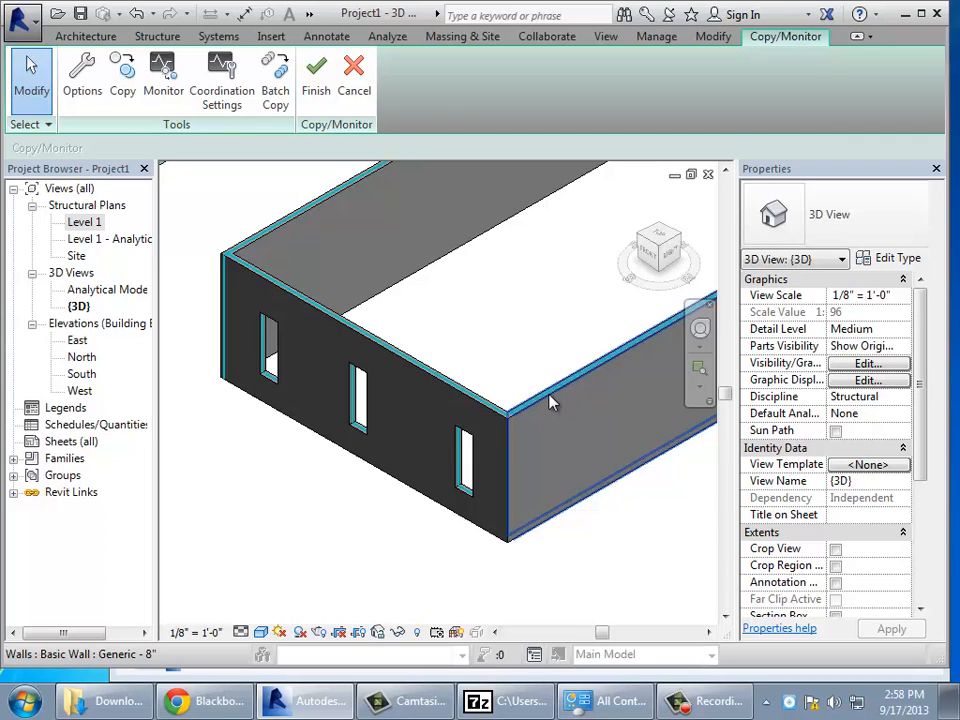
# Finish the Copy/Monitor session.
pyautogui.click(316, 72)
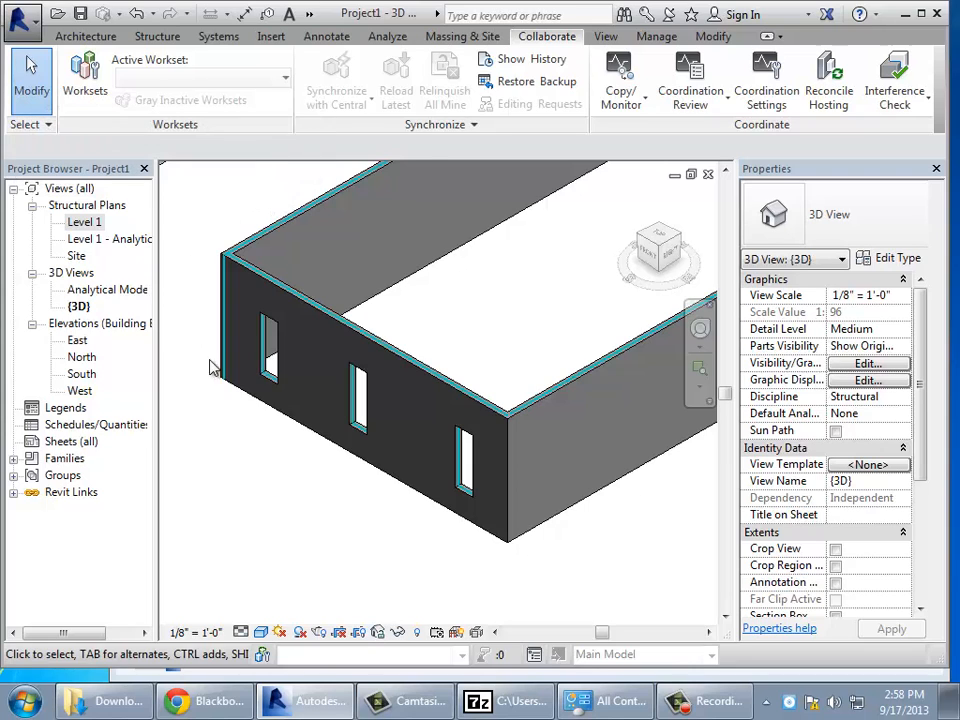
pyautogui.scroll(-2, 230, 405)
pyautogui.scroll(-4, 230, 405)
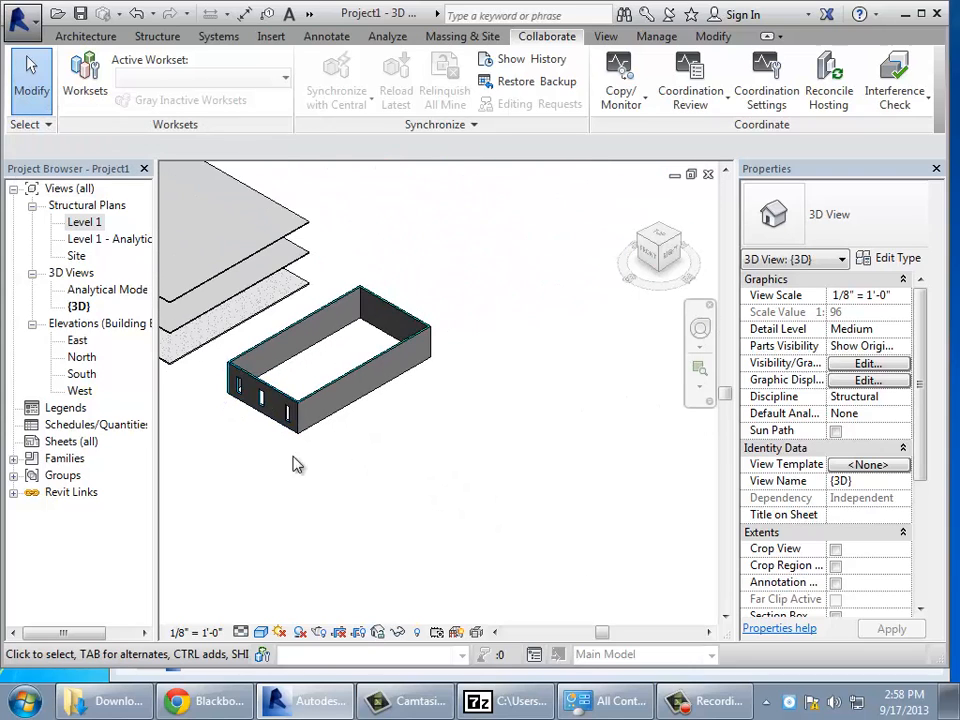
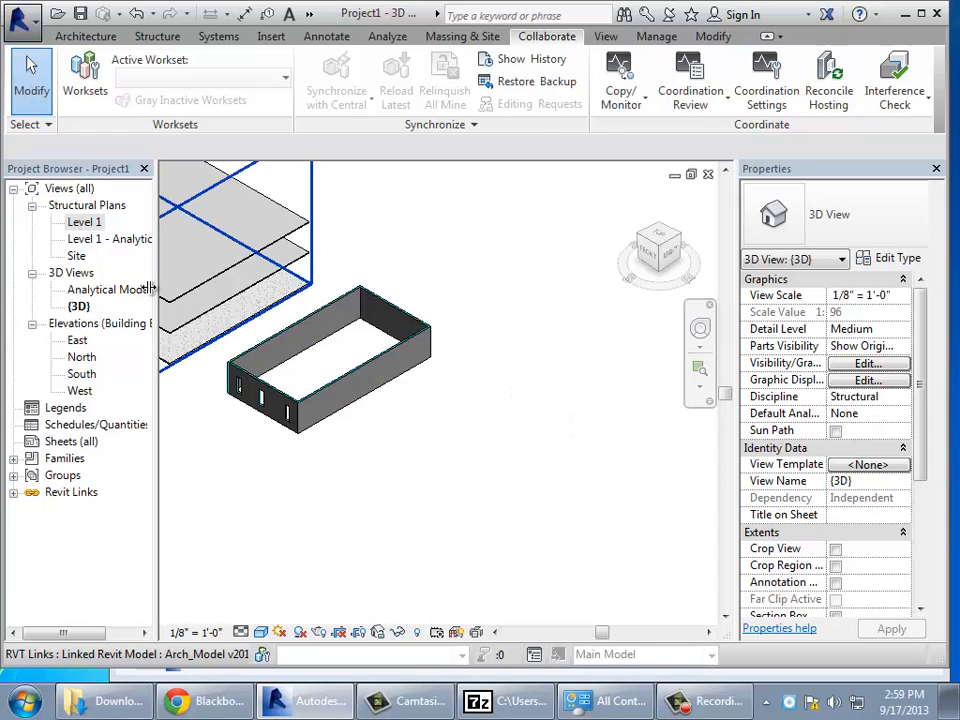
# Return to the Level 1 structural plan and unload the linked Arch_Model v2014.rvt from the project.
pyautogui.doubleClick(88, 223)
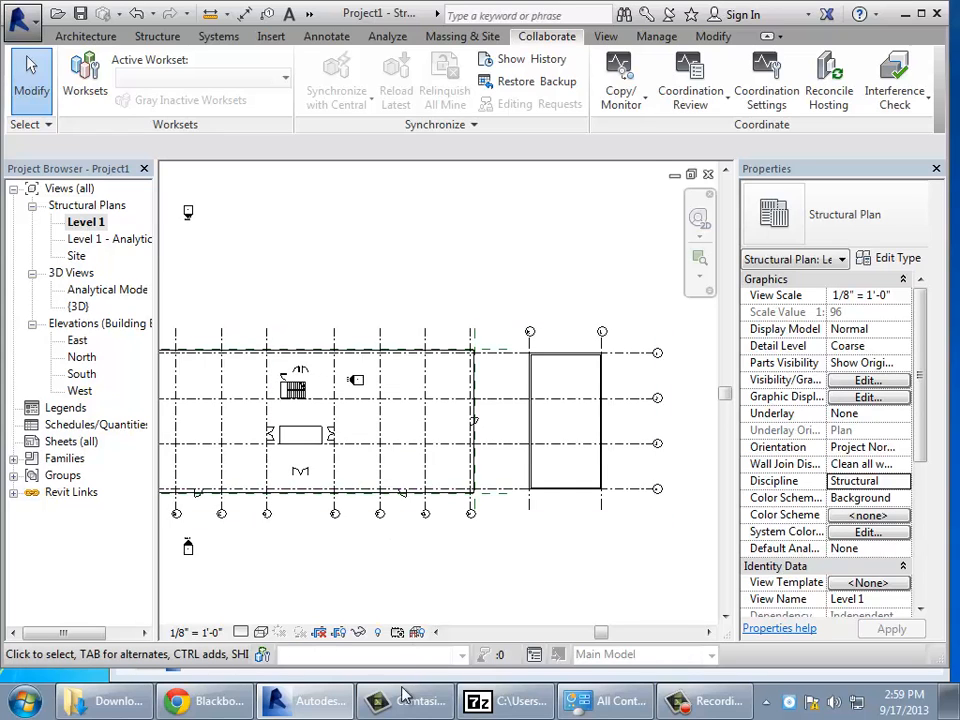
pyautogui.moveTo(601, 633); pyautogui.dragTo(579, 634)
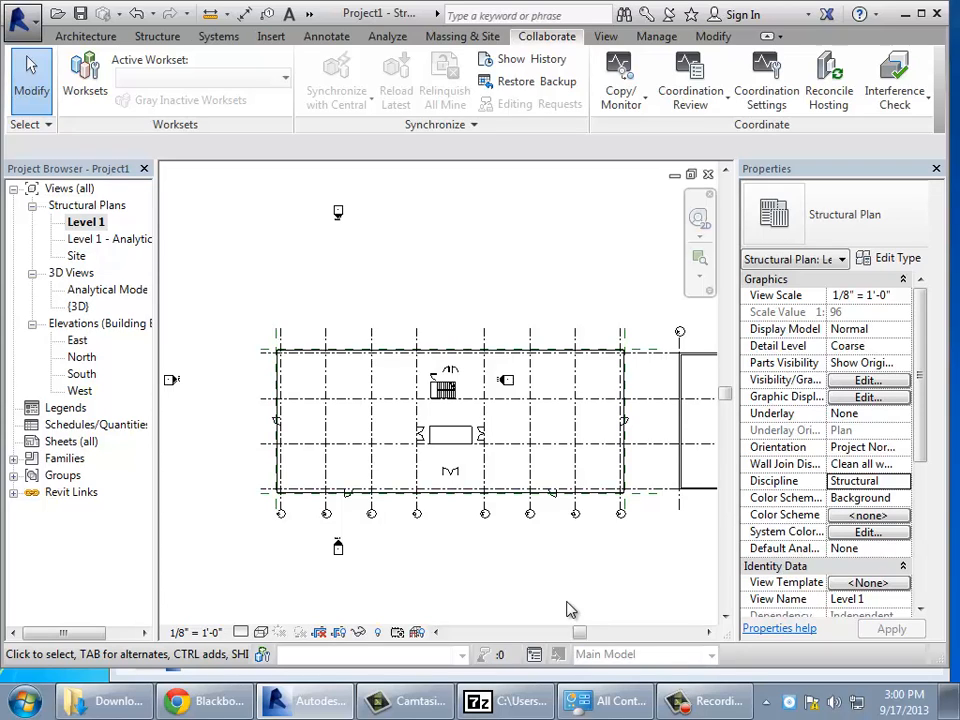
pyautogui.click(658, 37)
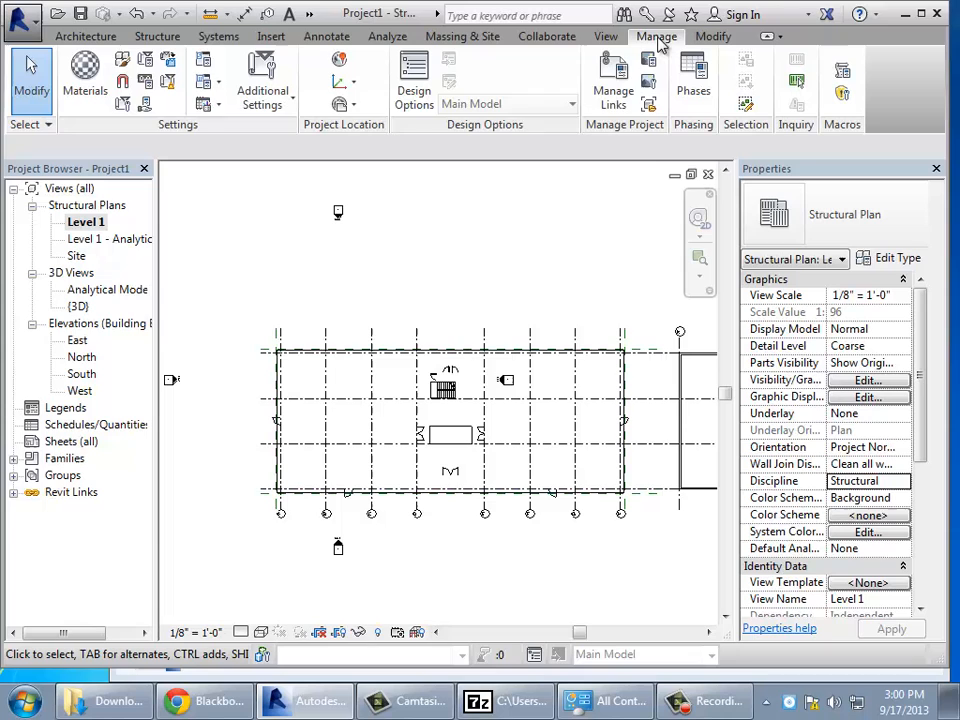
pyautogui.click(618, 88)
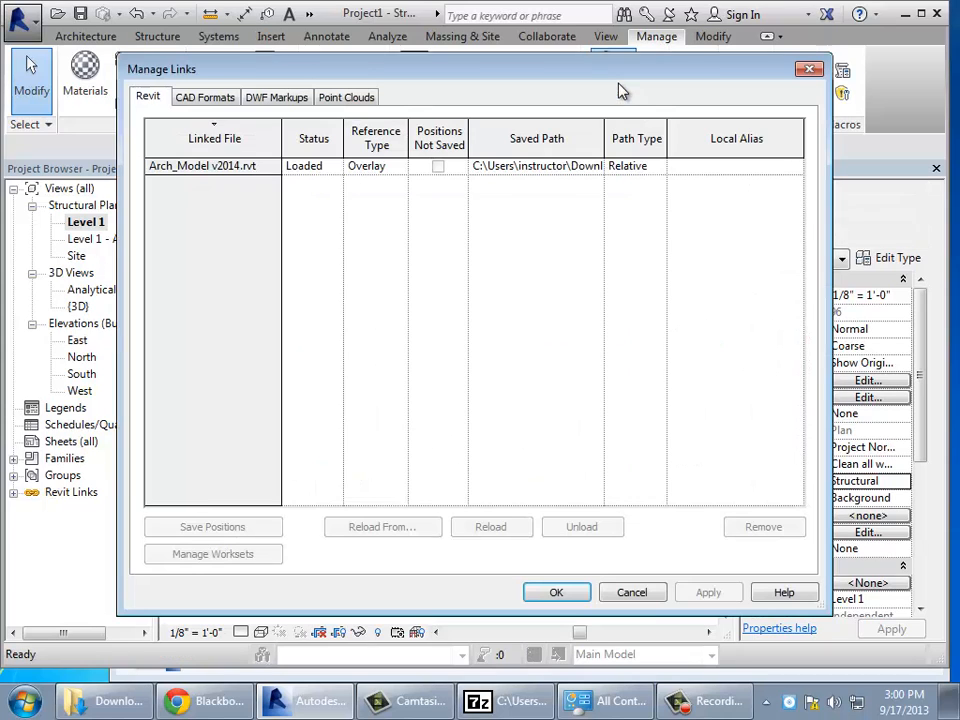
pyautogui.click(231, 166)
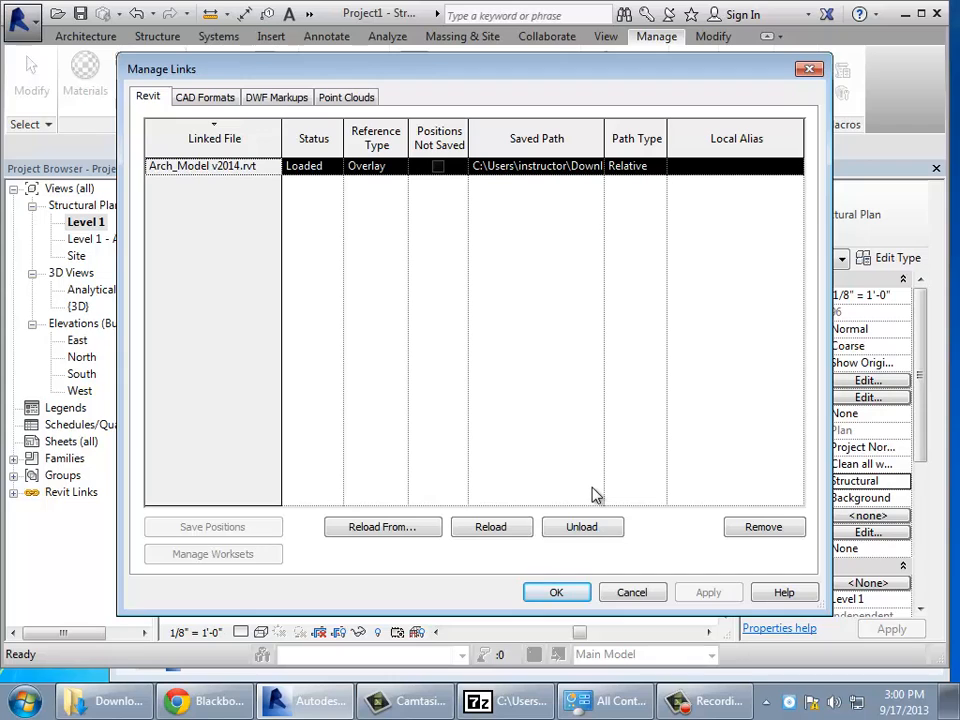
pyautogui.click(597, 531)
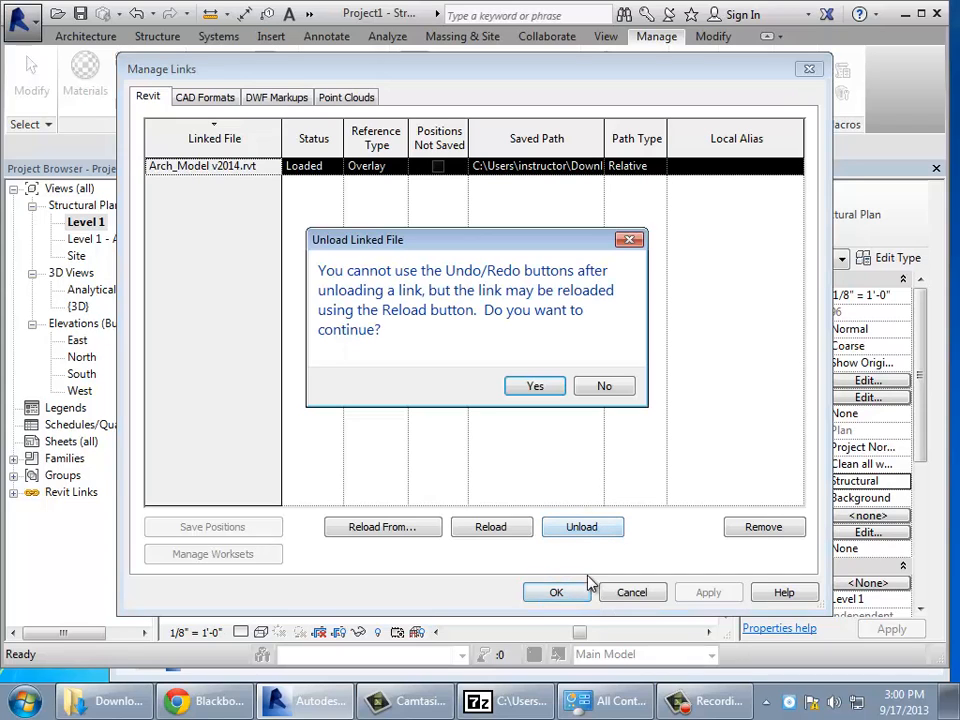
pyautogui.click(536, 390)
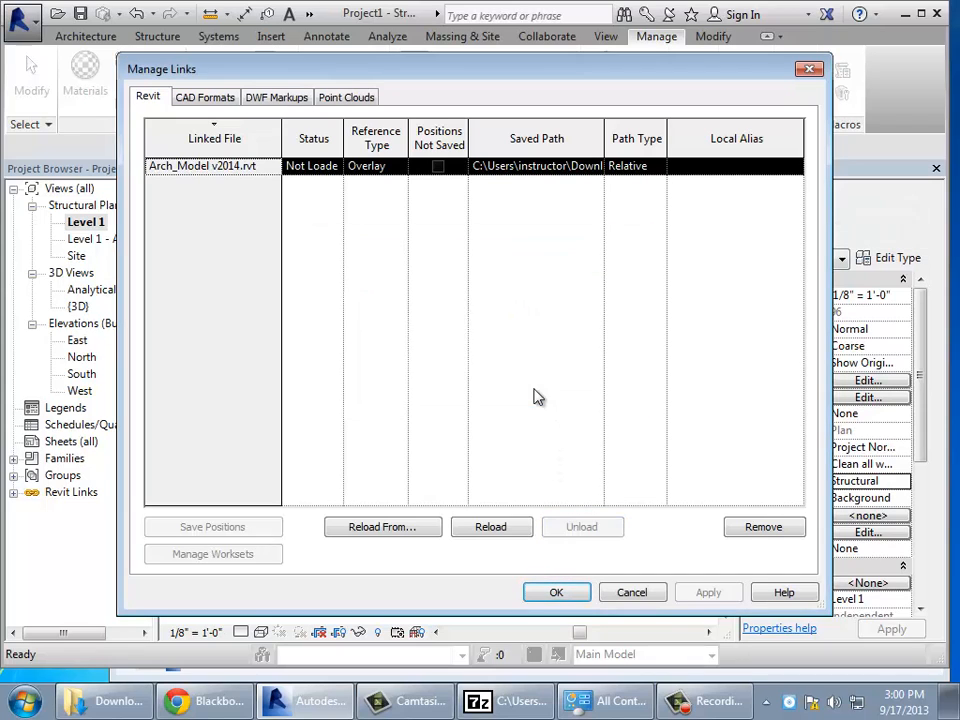
pyautogui.click(557, 592)
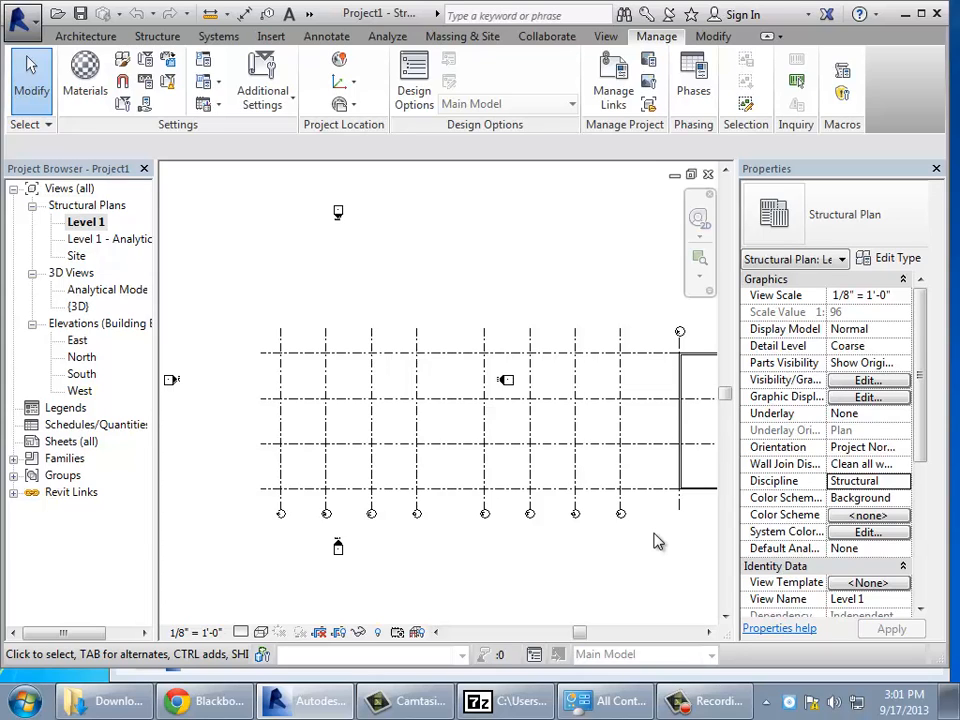
# Turn the linked Arch_Model v2014.rvt off and back on in the Level 1 plan's visibility overrides.
pyautogui.click(857, 384)
pyautogui.click(627, 92)
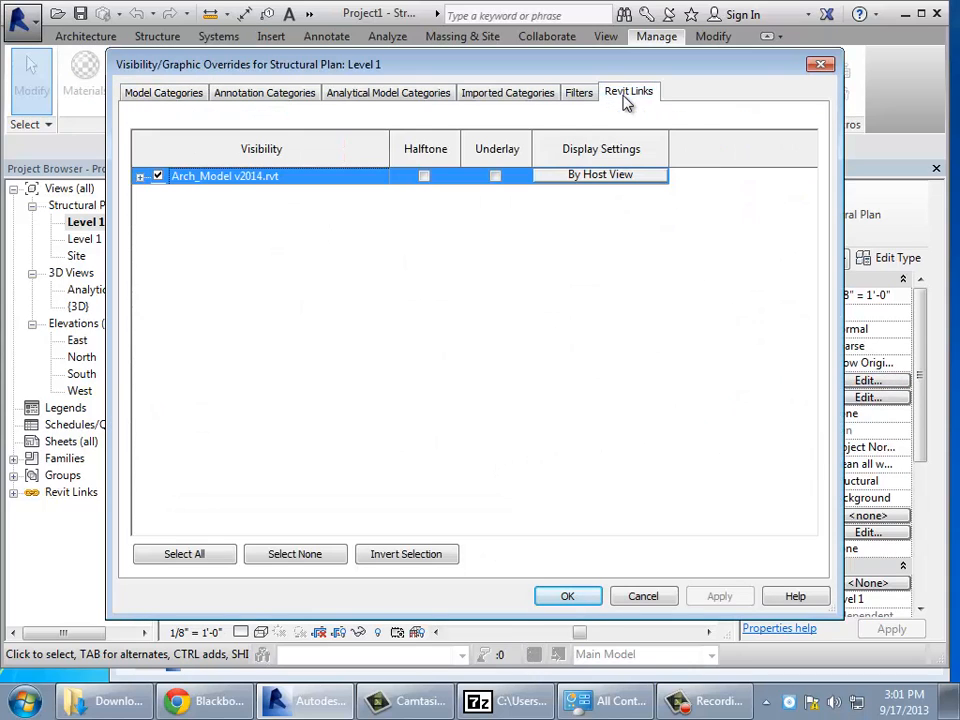
pyautogui.click(158, 177)
pyautogui.click(158, 177)
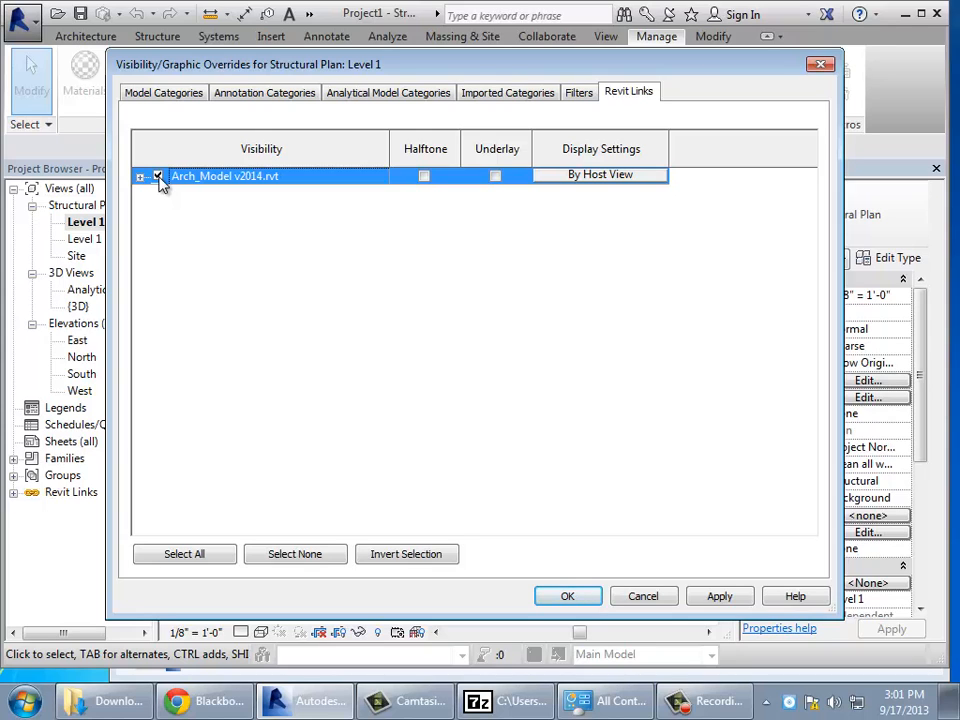
pyautogui.click(578, 603)
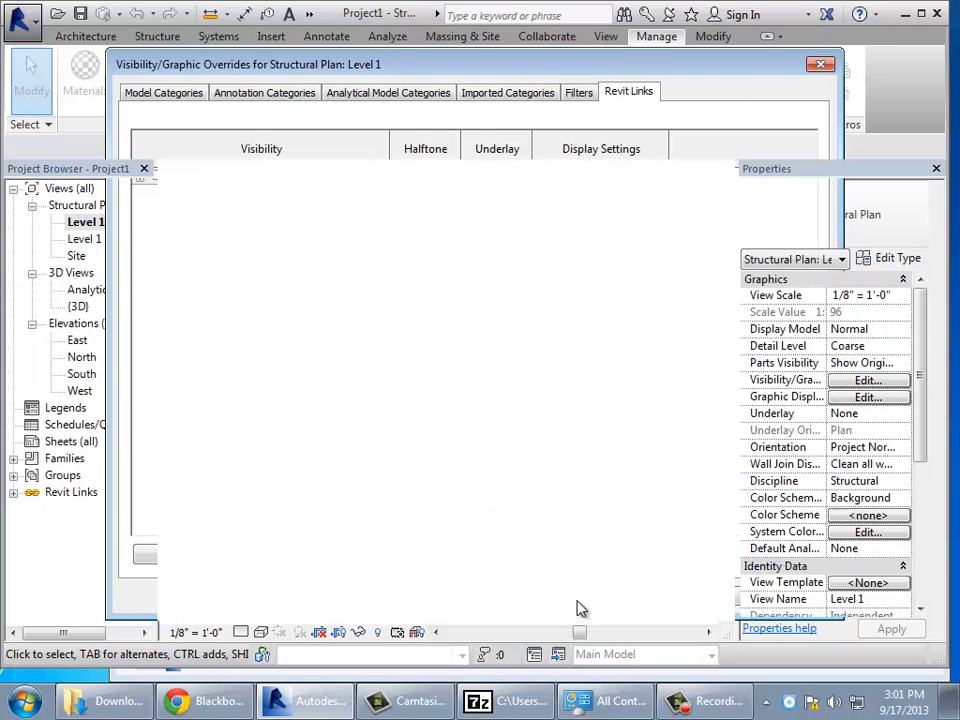
# Start placing a structural column on the Level 1 grid and list the column types available in the project.
pyautogui.click(698, 258)
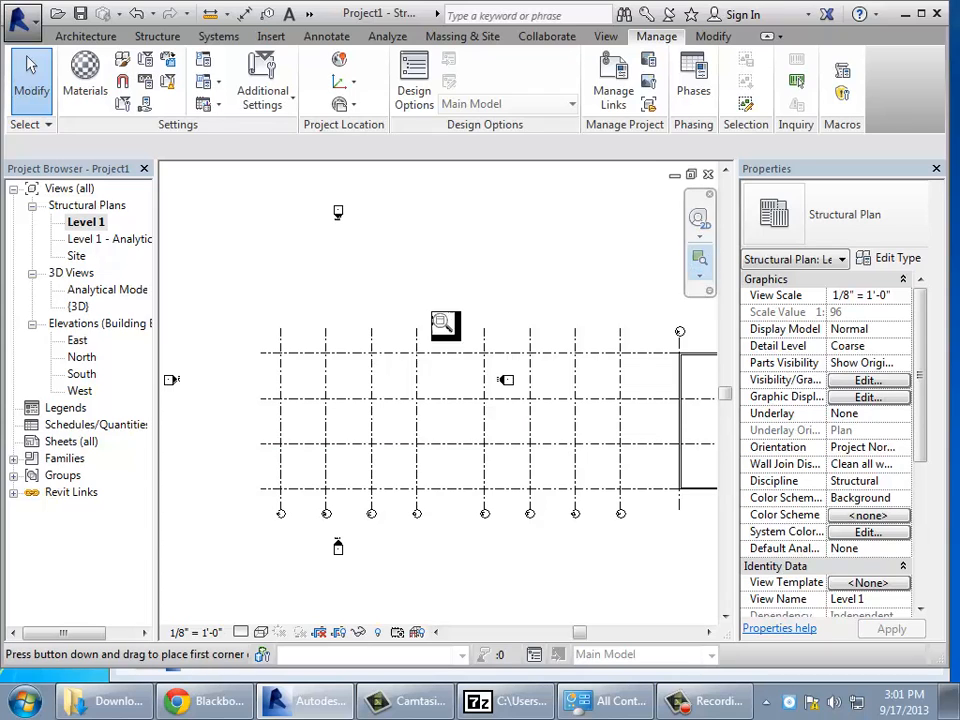
pyautogui.moveTo(262, 322); pyautogui.dragTo(673, 567)
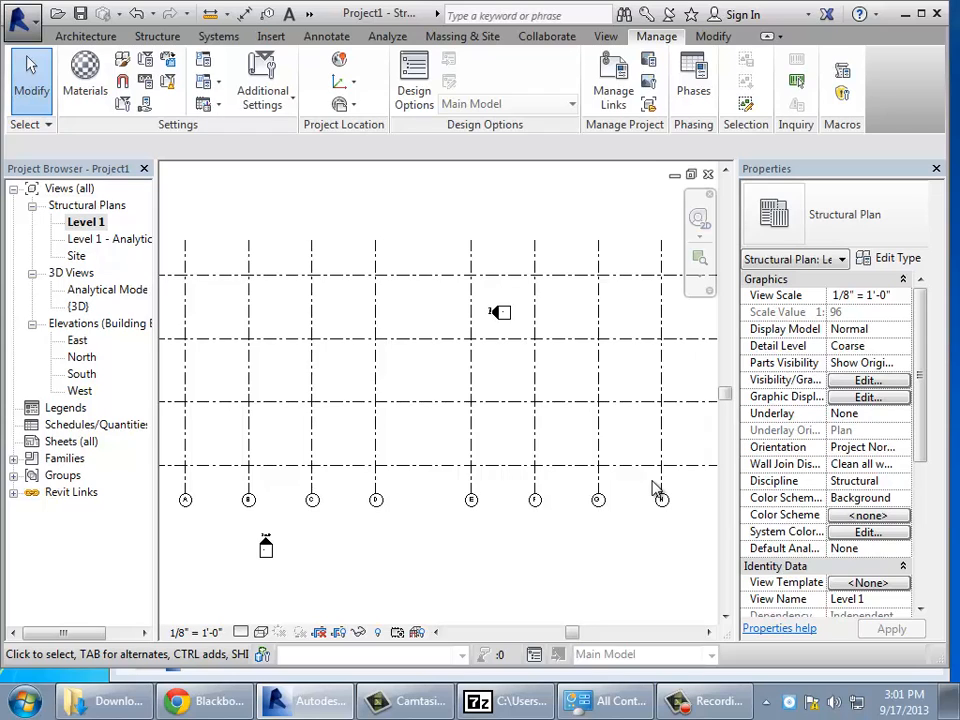
pyautogui.click(82, 37)
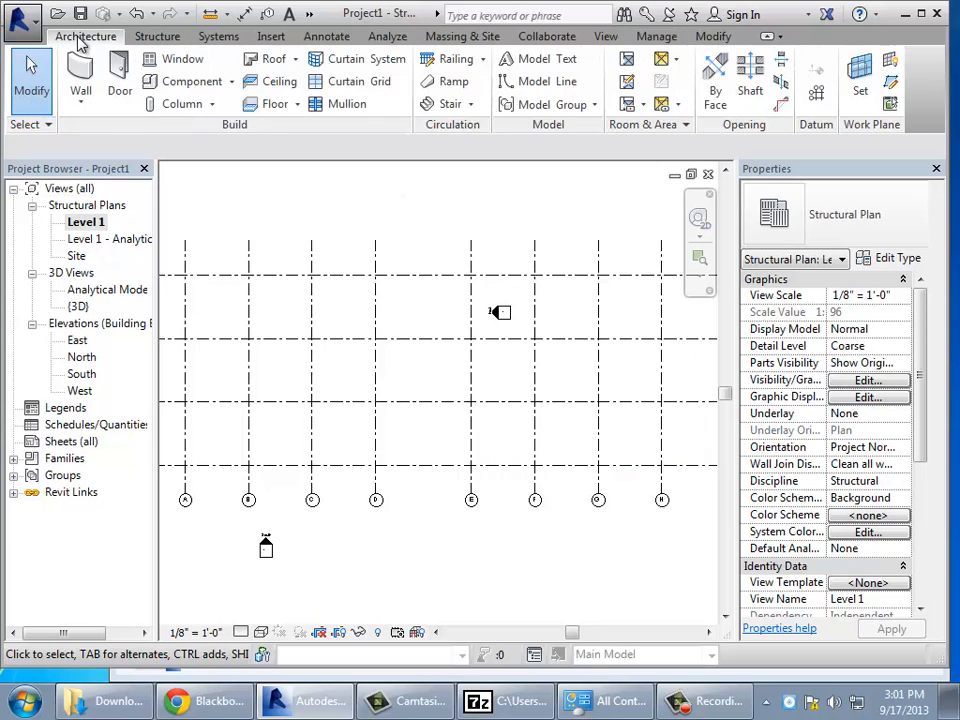
pyautogui.click(150, 40)
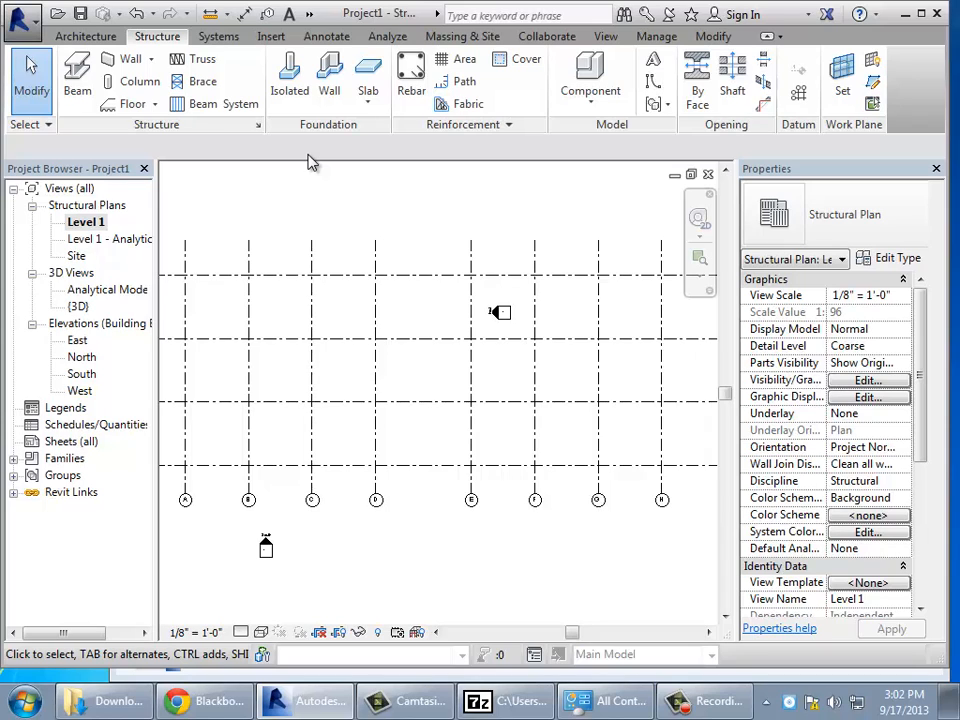
pyautogui.click(124, 88)
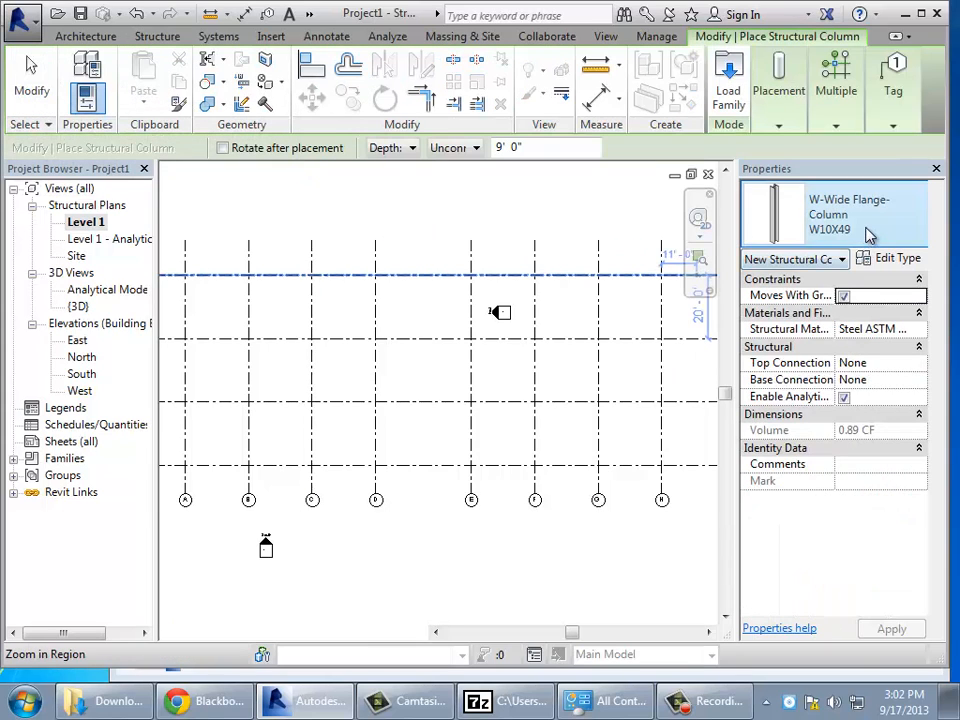
pyautogui.click(868, 236)
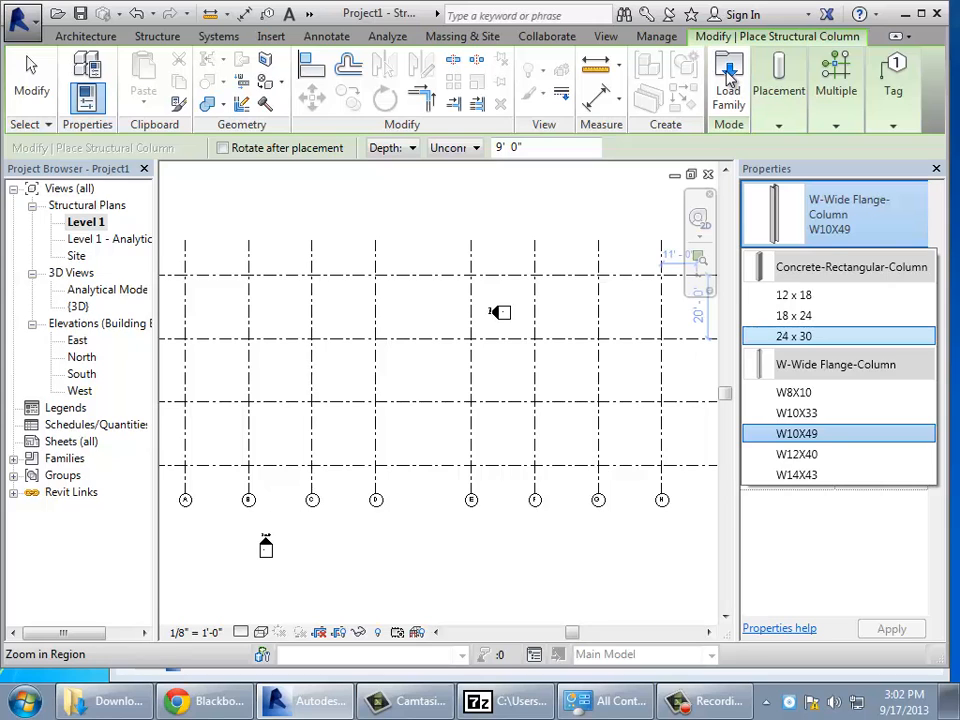
# Open the W-Wide Flange-Column family for loading from the Steel folder of the US Imperial structural columns library.
pyautogui.click(730, 81)
pyautogui.click(729, 80)
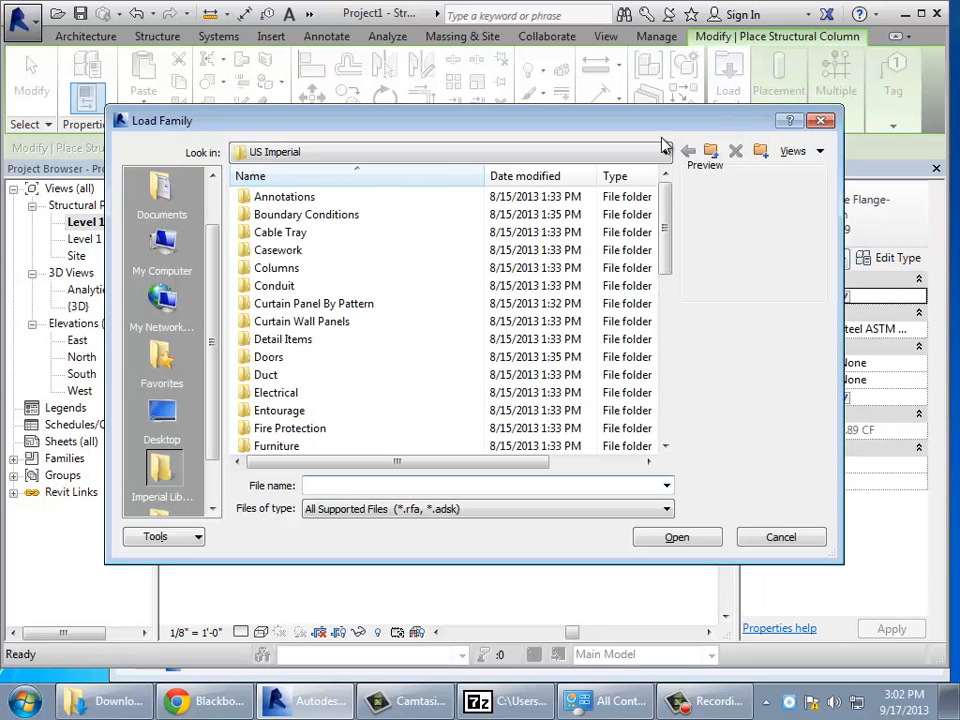
pyautogui.moveTo(668, 272); pyautogui.dragTo(654, 398)
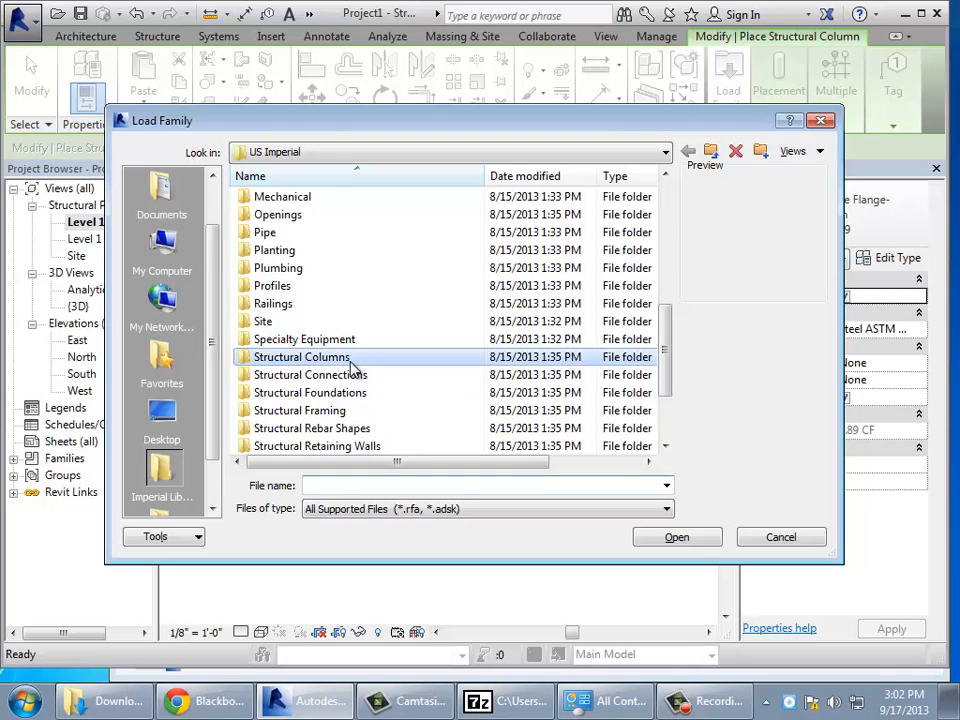
pyautogui.doubleClick(278, 358)
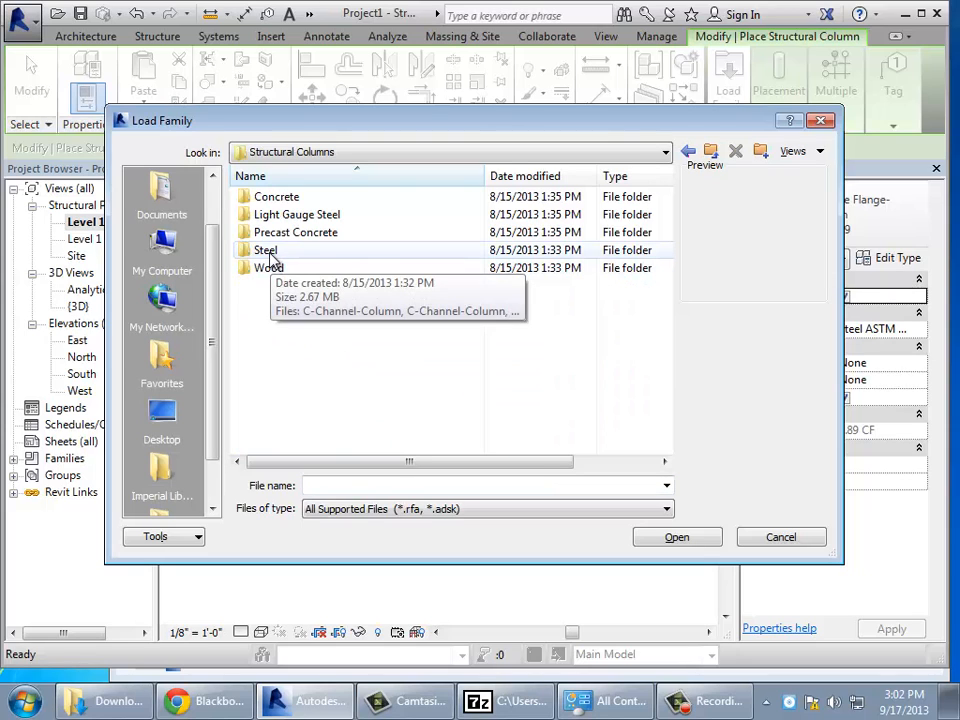
pyautogui.doubleClick(272, 251)
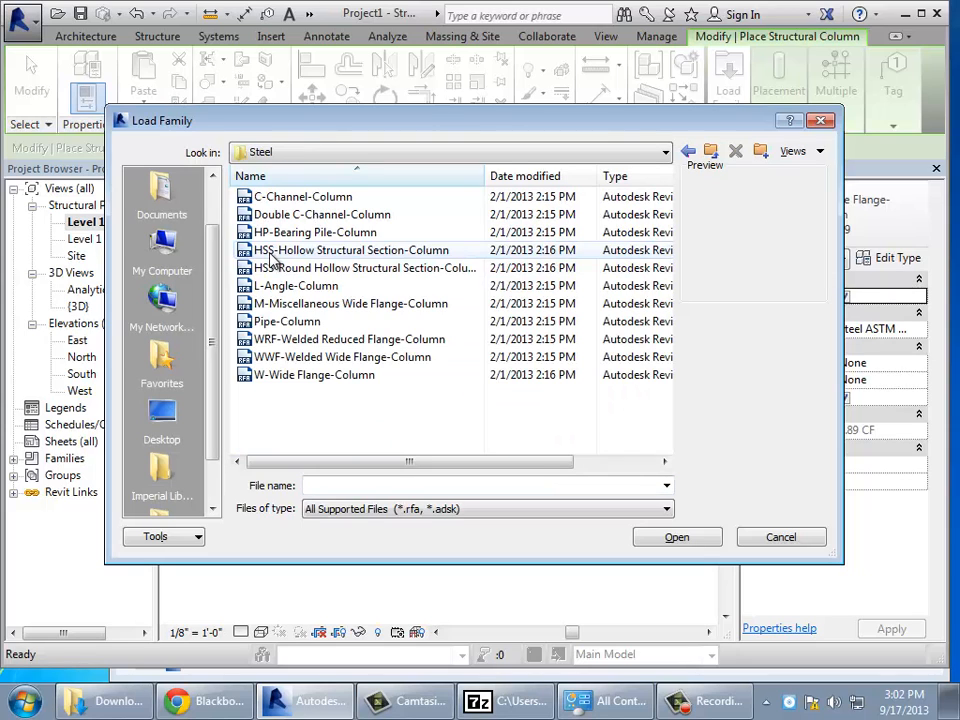
pyautogui.click(331, 378)
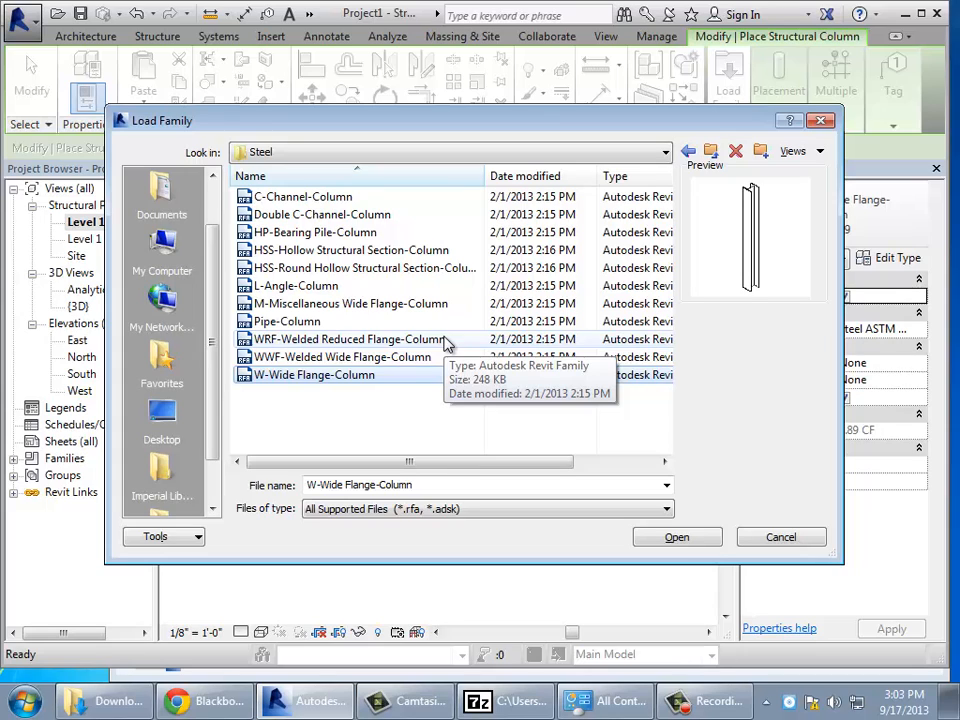
pyautogui.doubleClick(358, 378)
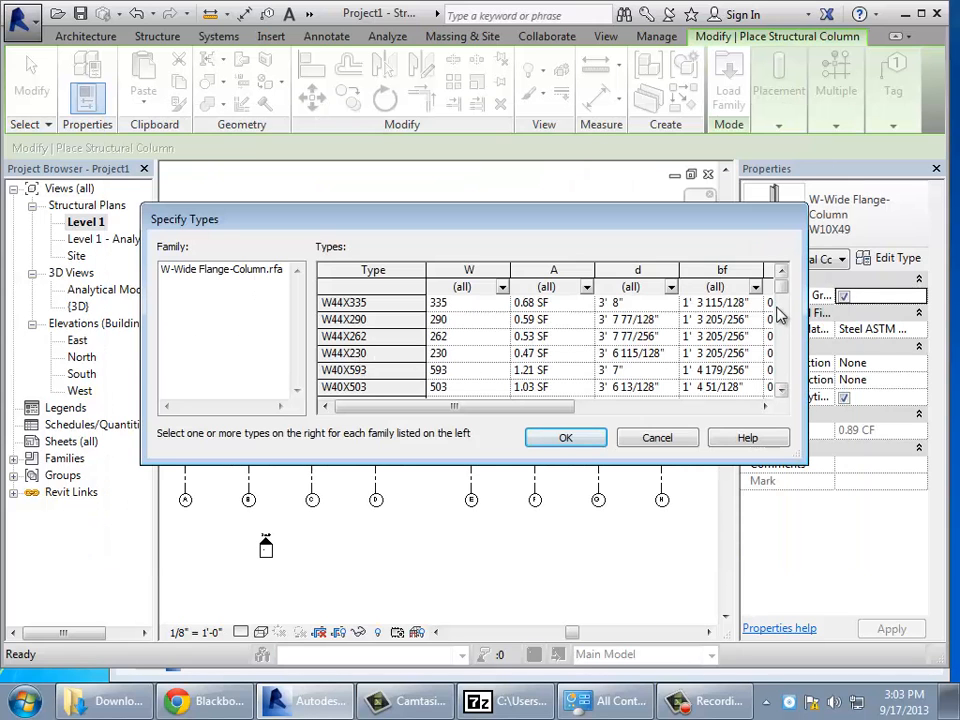
# Load the W24X55 and W21X73 types of the W-Wide Flange-Column family, overwriting the existing version and its parameter values.
pyautogui.moveTo(783, 297)
pyautogui.mouseDown()
pyautogui.moveTo(778, 386)
pyautogui.moveTo(782, 286)
pyautogui.mouseUp()
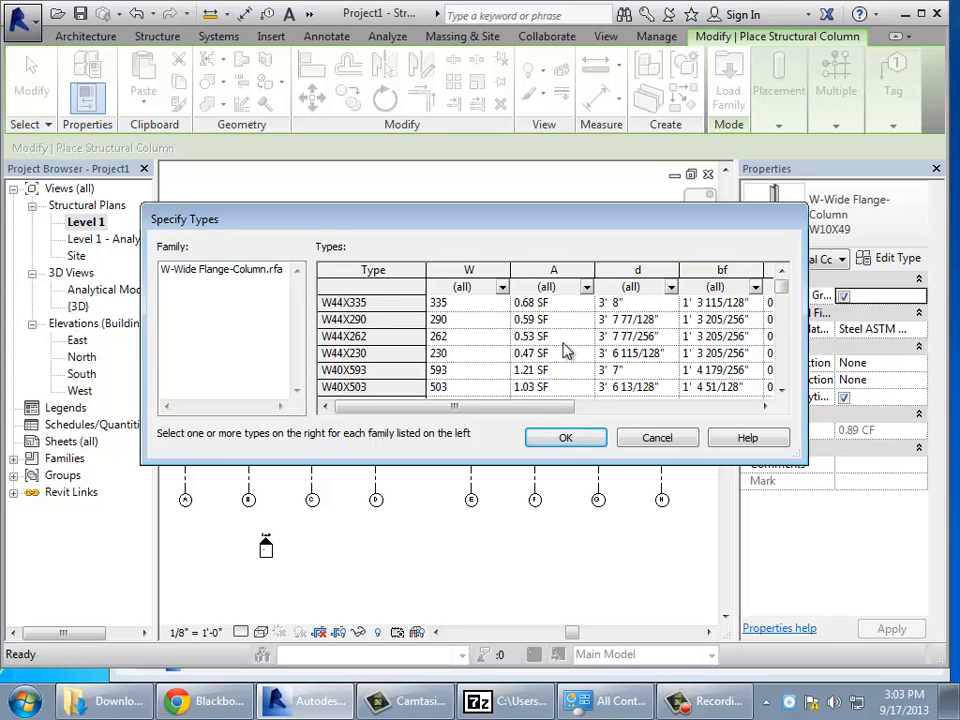
pyautogui.moveTo(785, 298); pyautogui.dragTo(781, 341)
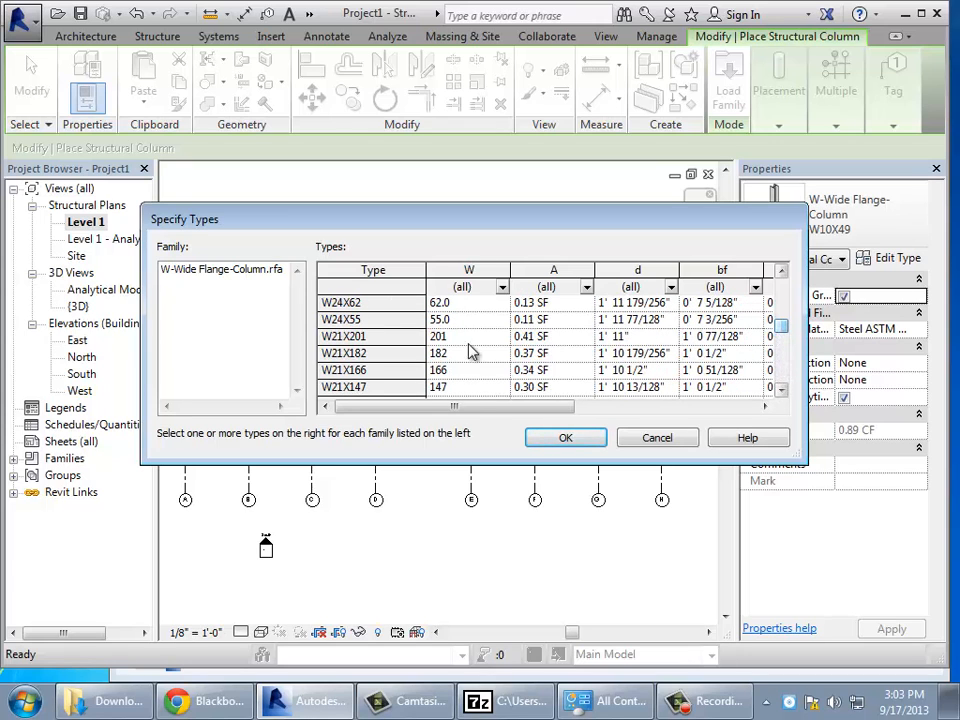
pyautogui.click(357, 320)
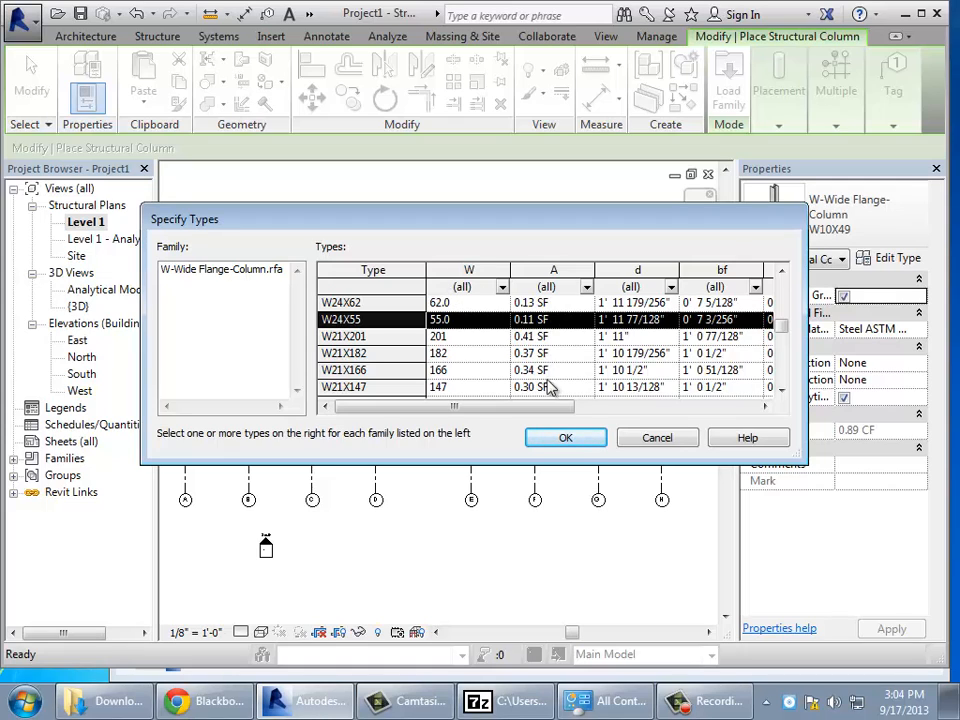
pyautogui.click(781, 390)
pyautogui.click(781, 390)
pyautogui.click(781, 390)
pyautogui.click(781, 390)
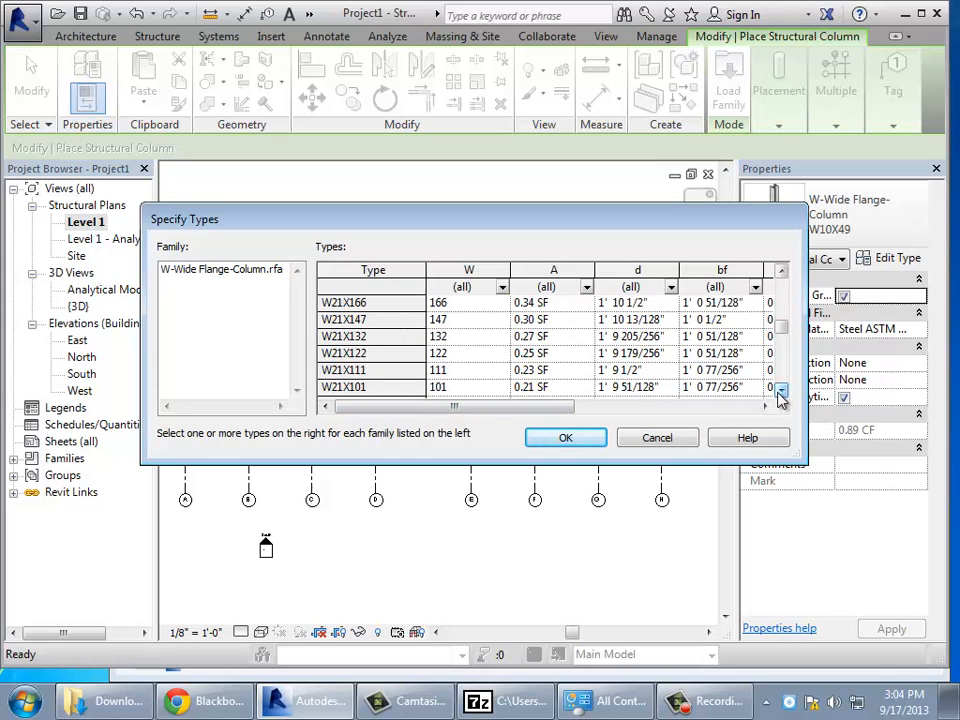
pyautogui.click(781, 390)
pyautogui.click(781, 390)
pyautogui.click(781, 390)
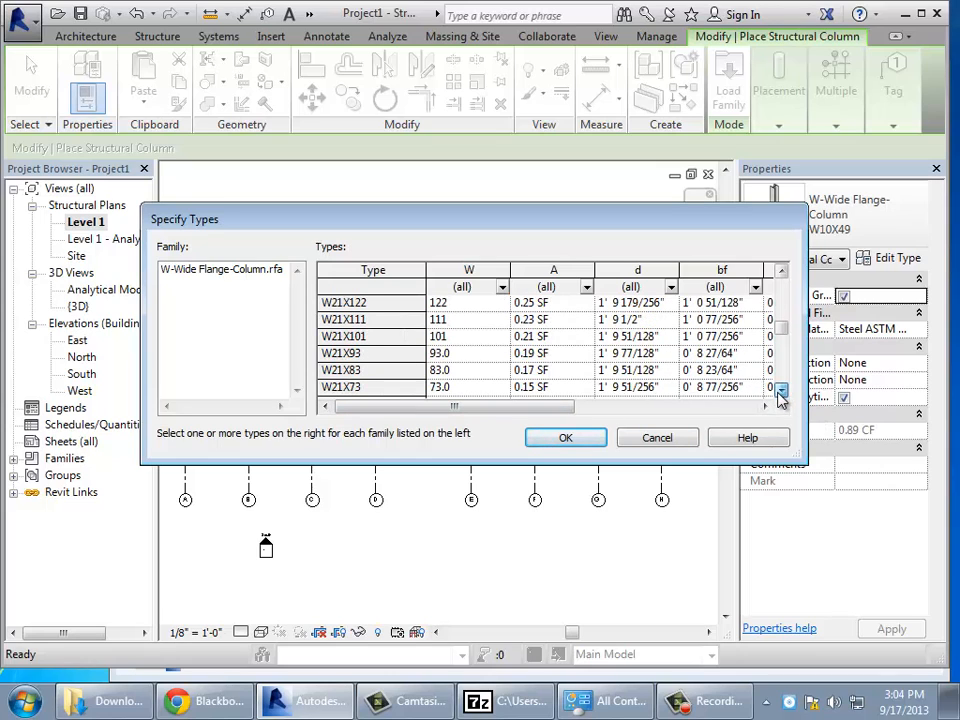
pyautogui.click(352, 386)
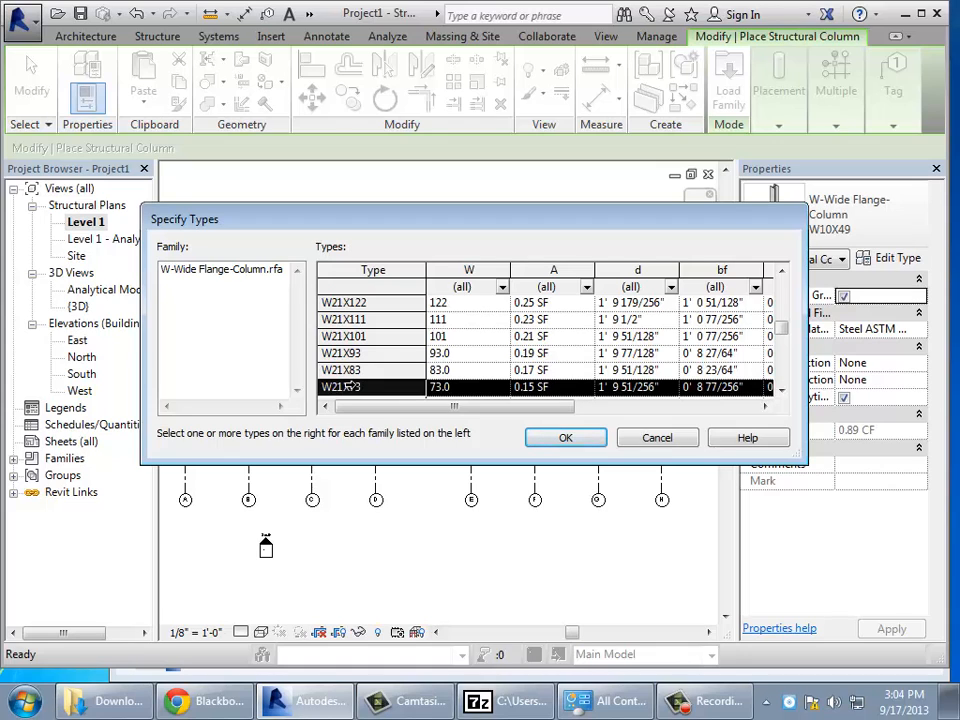
pyautogui.click(566, 440)
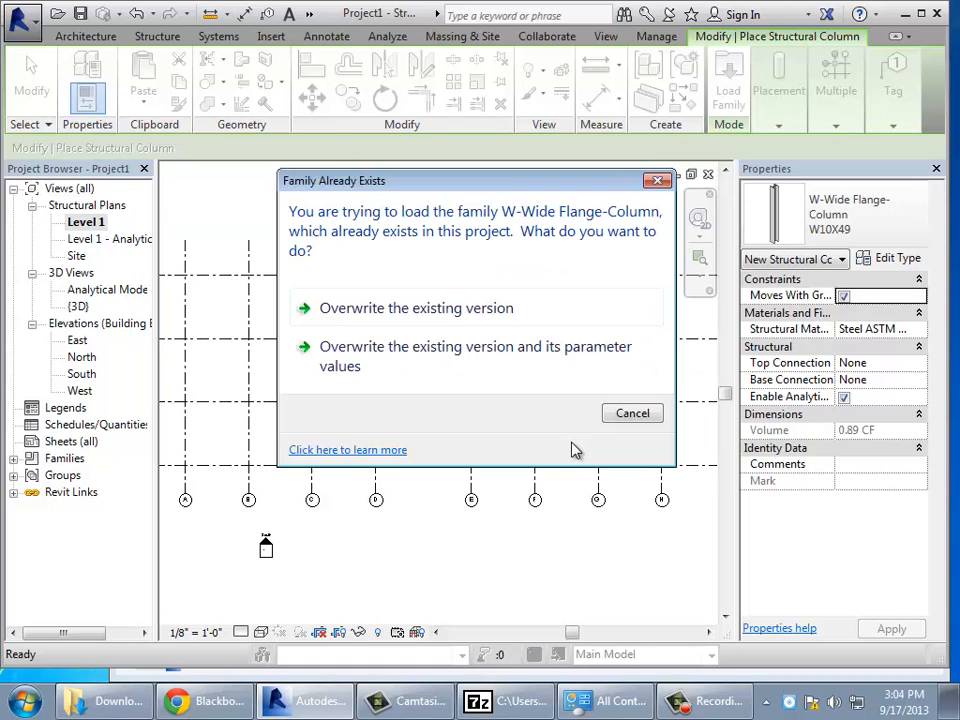
pyautogui.click(418, 350)
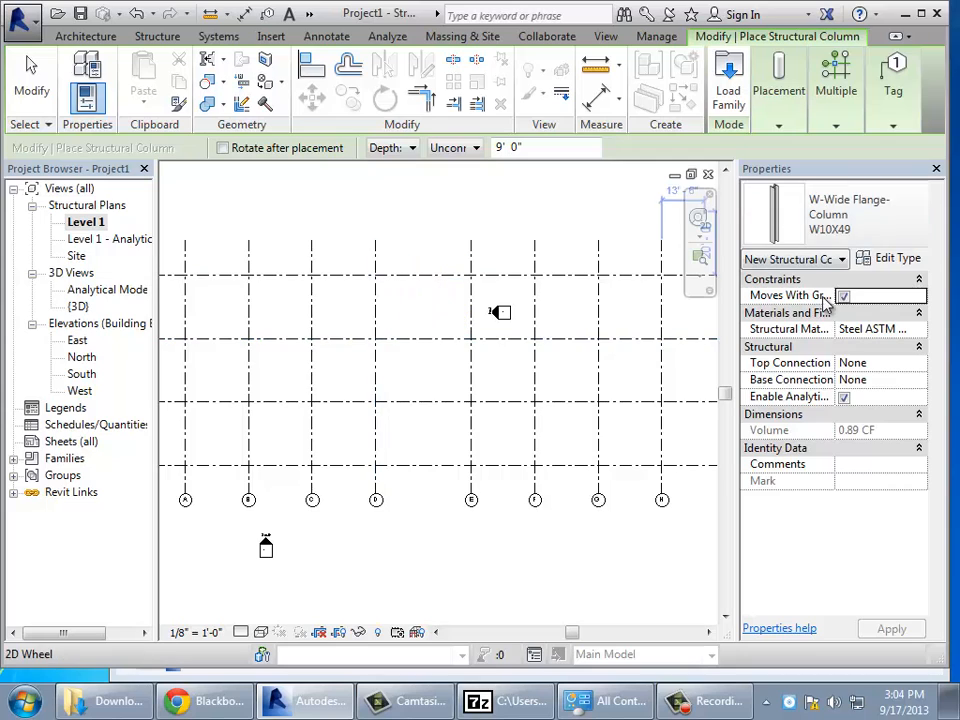
# Choose the W14X43 wide flange type for the new columns and set them to rise by height up to Level 2.
pyautogui.click(868, 228)
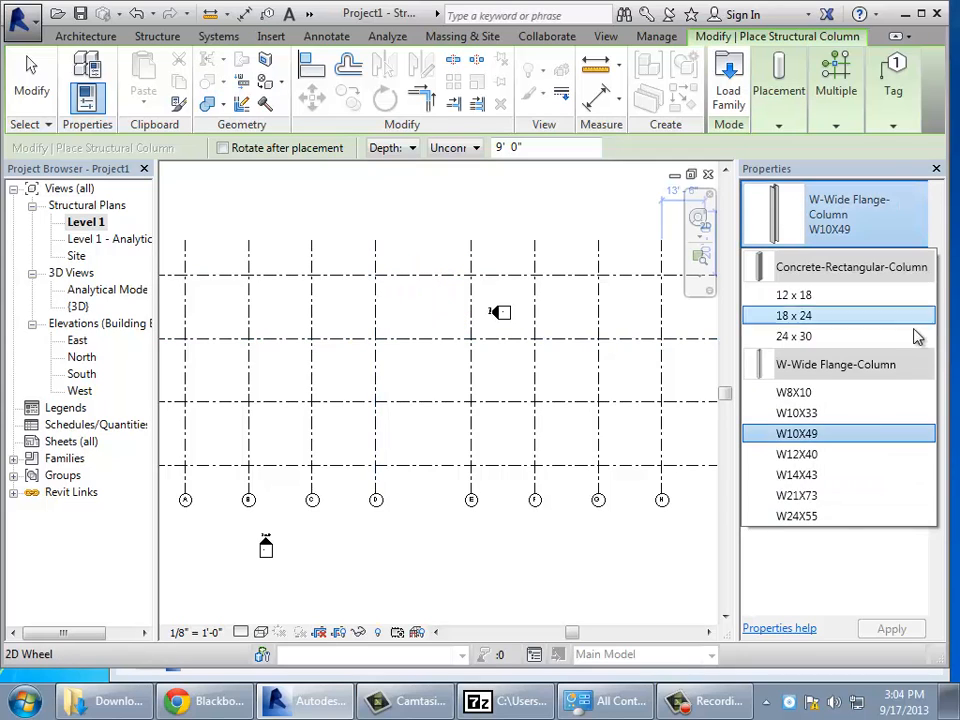
pyautogui.click(813, 476)
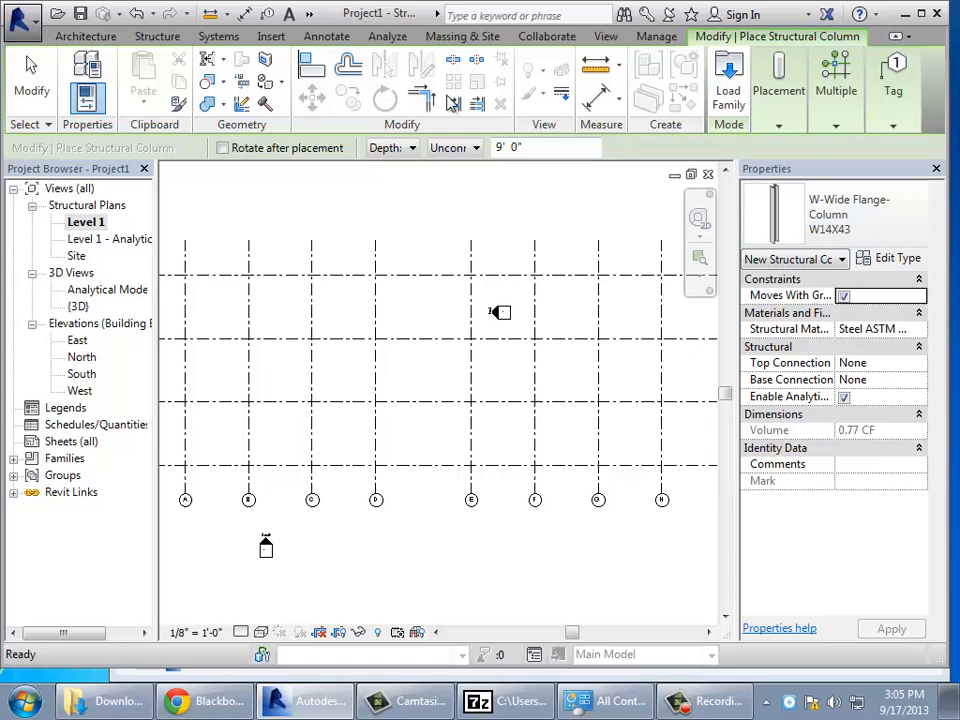
pyautogui.click(413, 150)
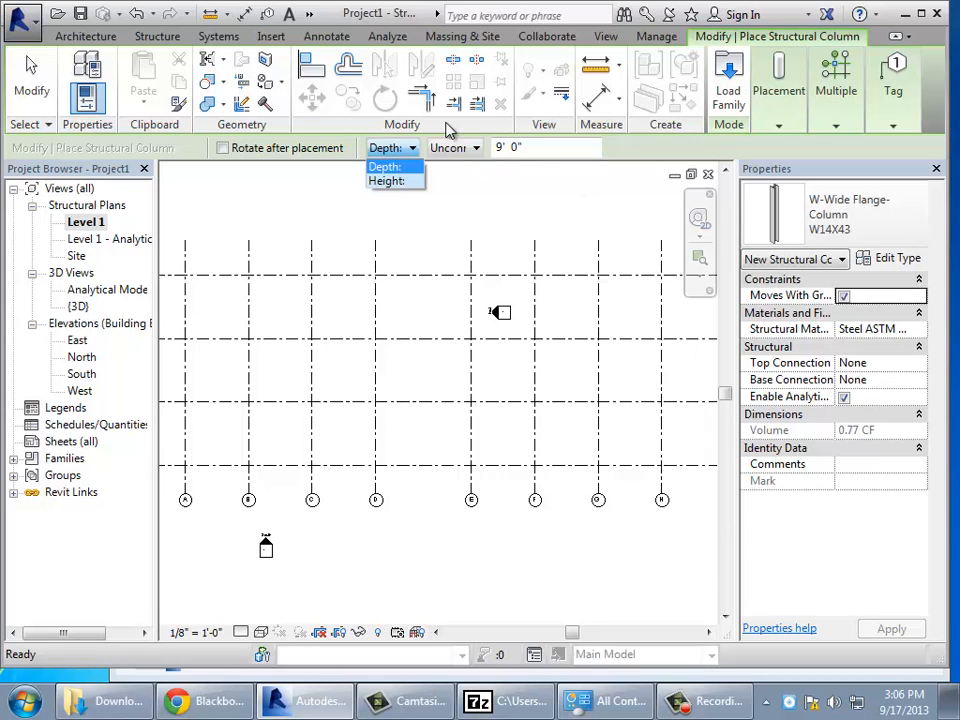
pyautogui.click(390, 181)
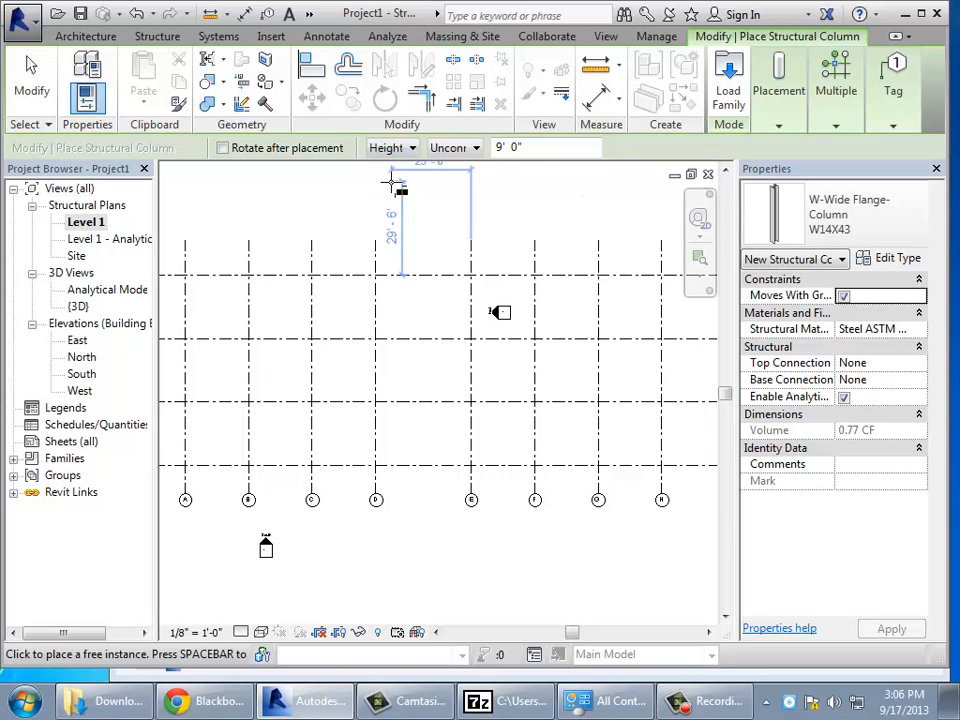
pyautogui.click(476, 148)
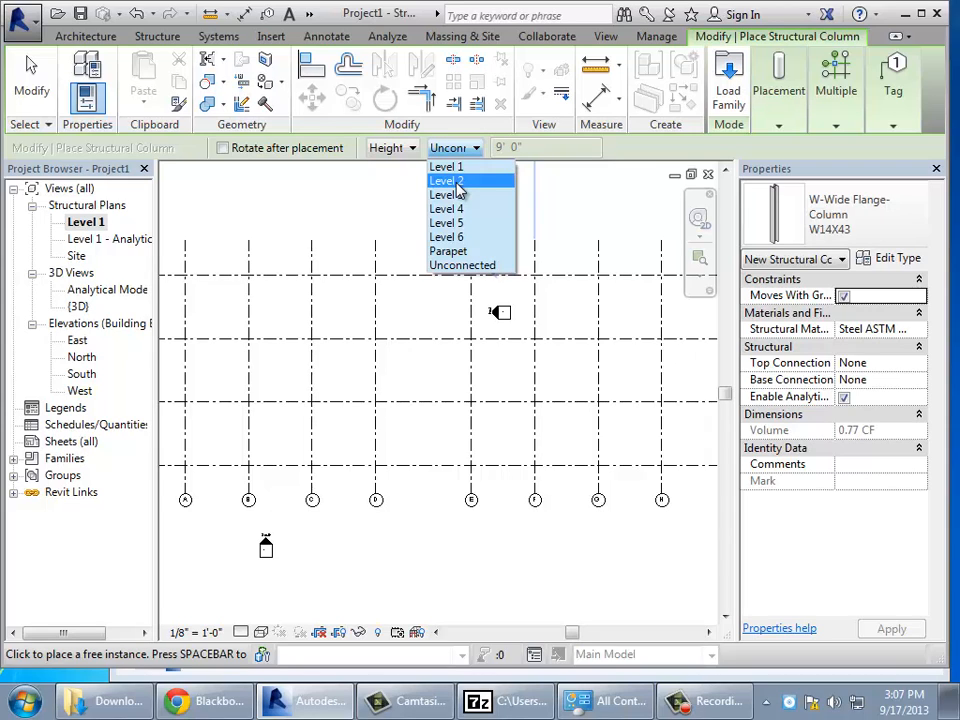
pyautogui.click(455, 182)
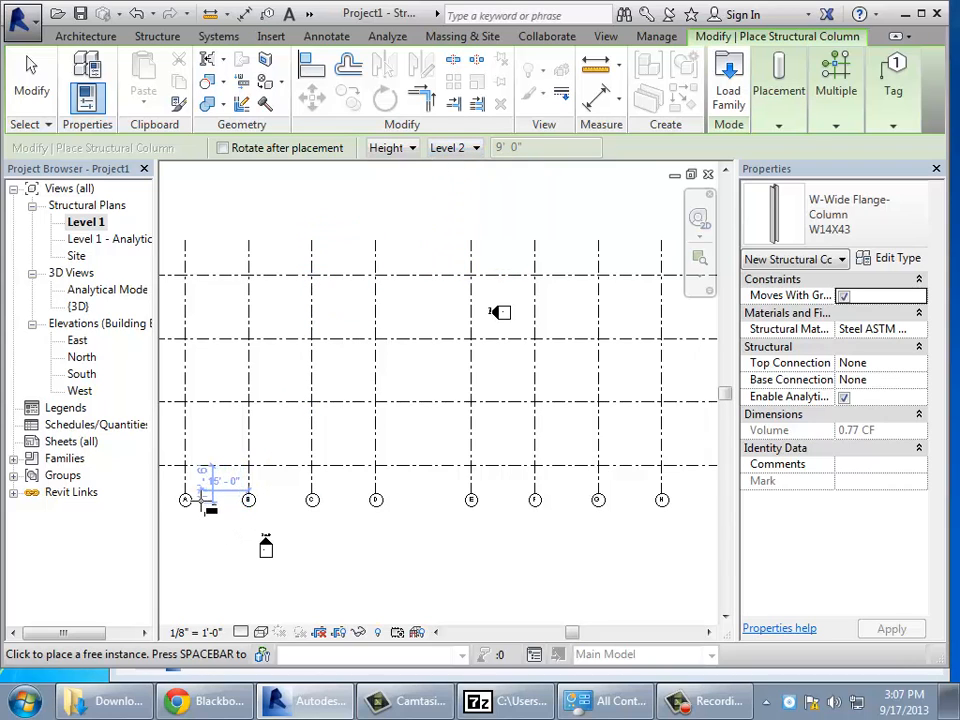
# Cycle the W14X43 column through its rotations and place it upright, web along grid A, at the intersection of grids A and 4.
pyautogui.scroll(1, 433, 638)
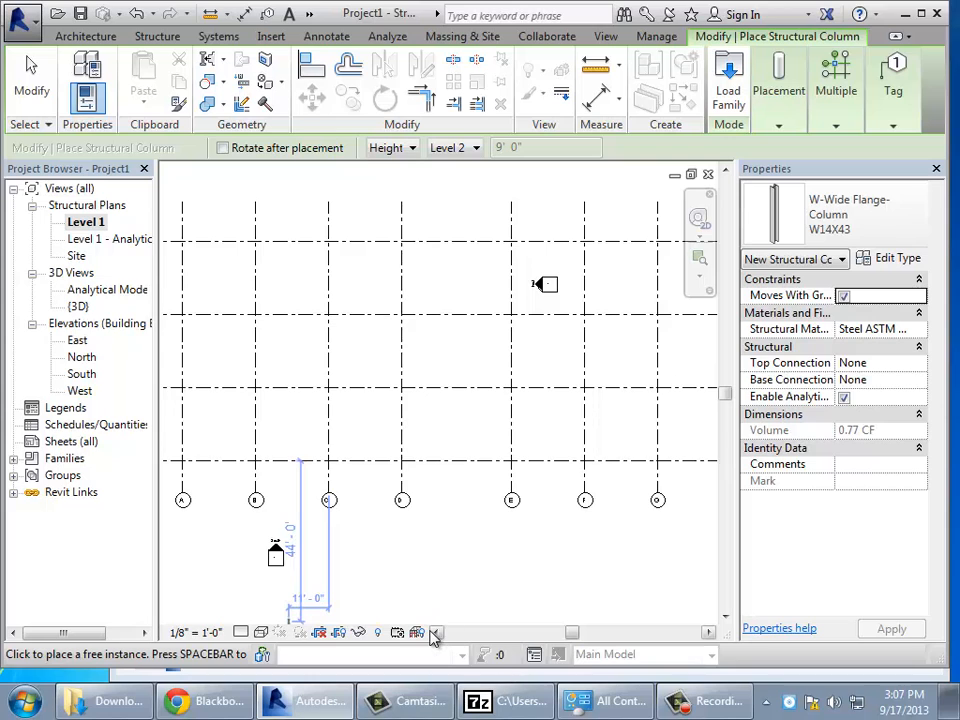
pyautogui.click(435, 633)
pyautogui.click(435, 633)
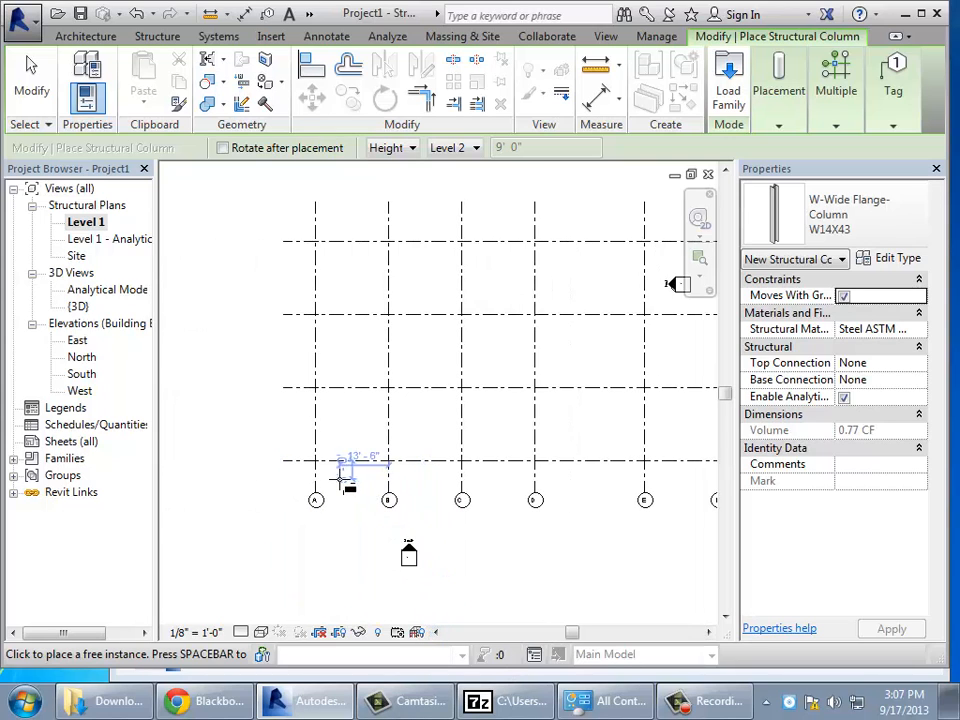
pyautogui.scroll(7, 343, 482)
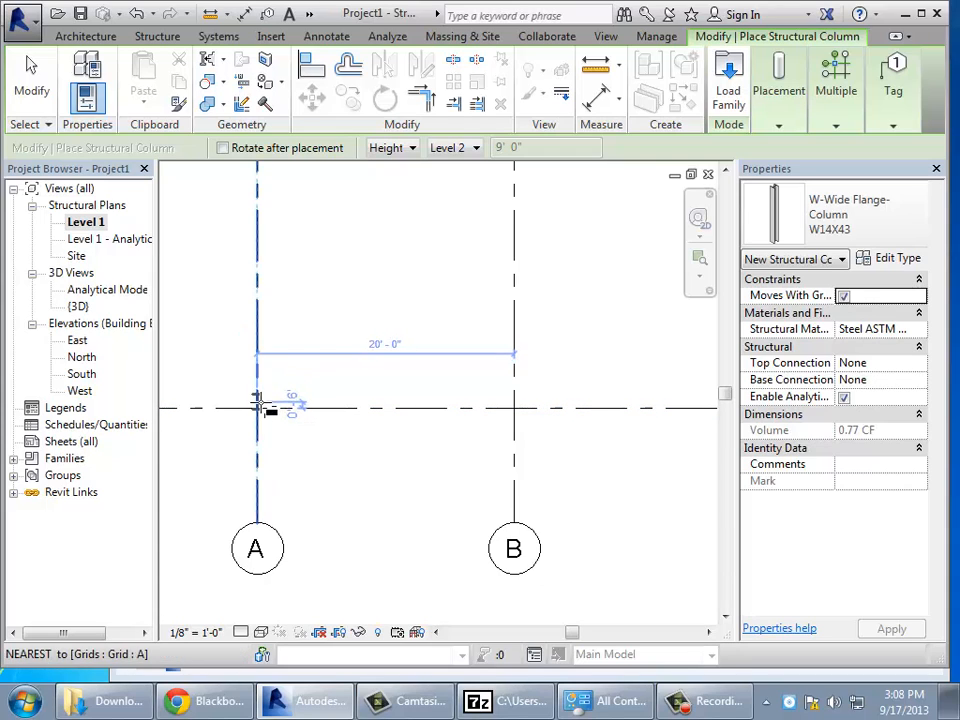
pyautogui.scroll(4, 258, 403)
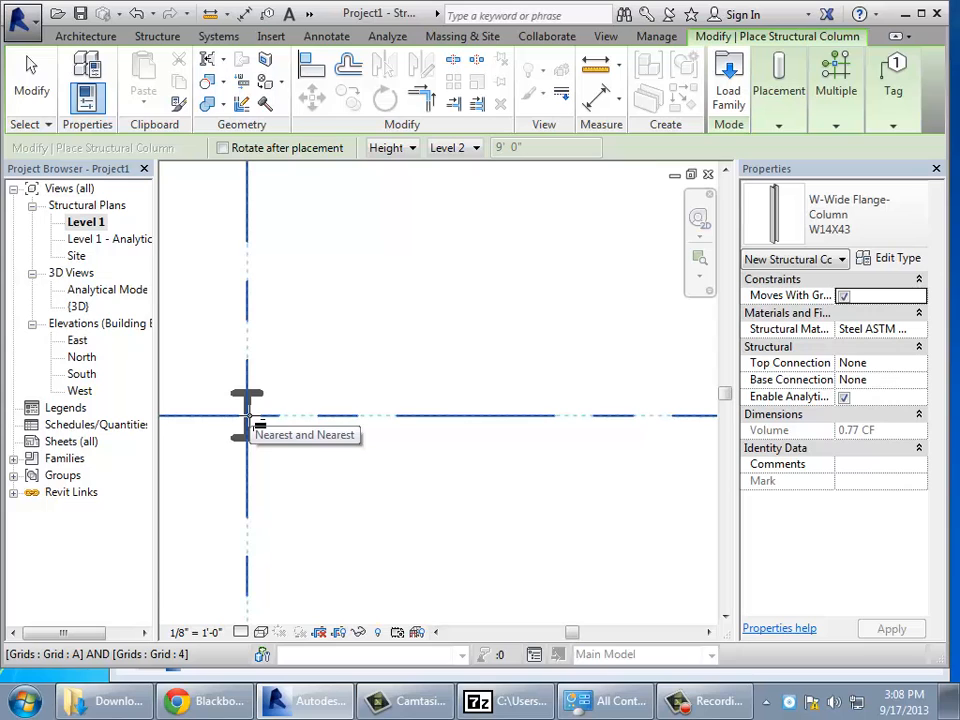
pyautogui.press('space')
pyautogui.press('space')
pyautogui.press('space')
pyautogui.press('space')
pyautogui.press('space')
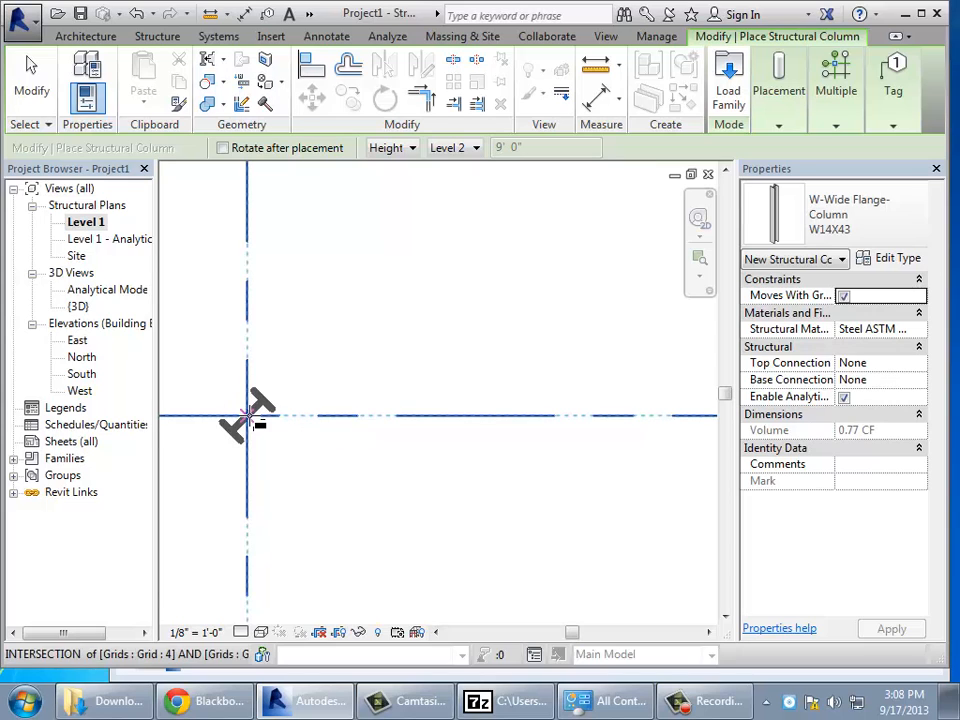
pyautogui.press('space')
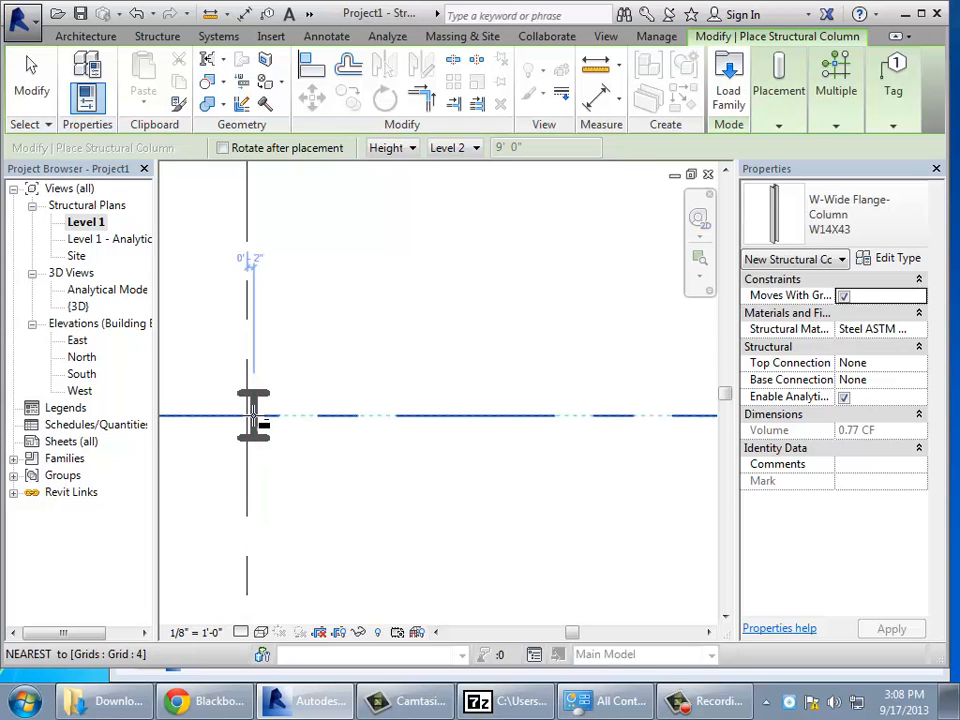
pyautogui.click(252, 418)
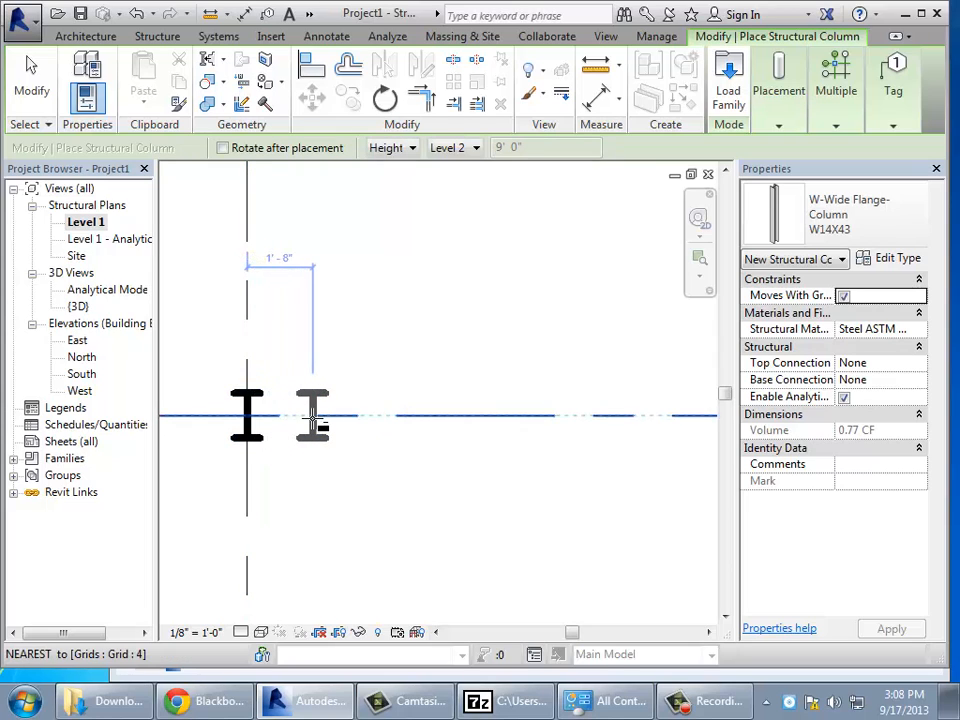
# Place a second W14X43 column in the same orientation at the intersection of grids B and 4.
pyautogui.scroll(-2, 315, 422)
pyautogui.scroll(-2, 313, 422)
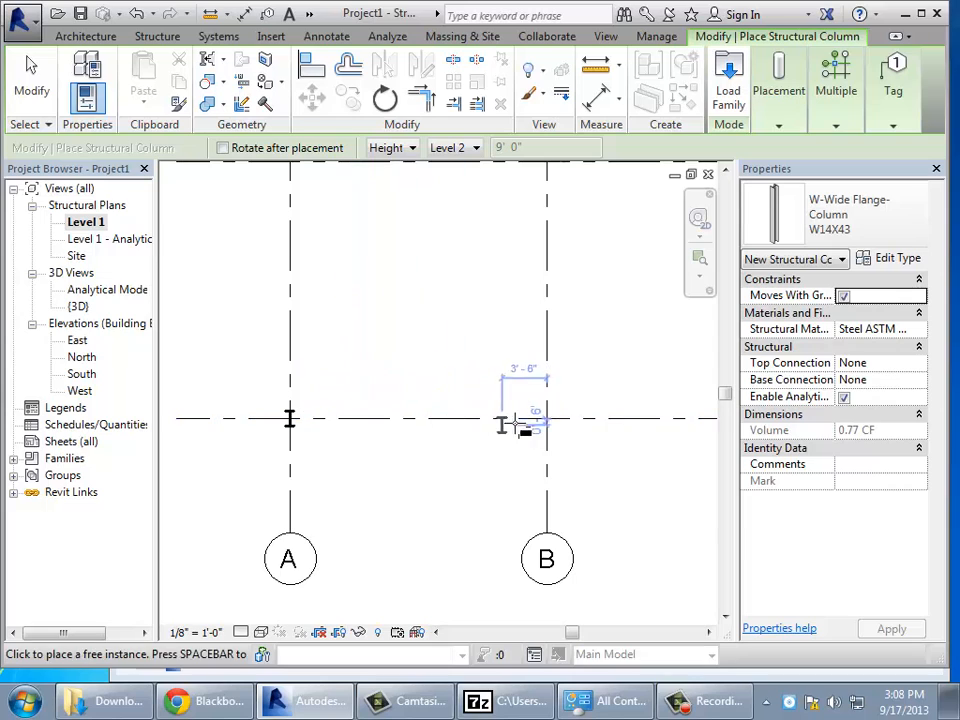
pyautogui.click(547, 419)
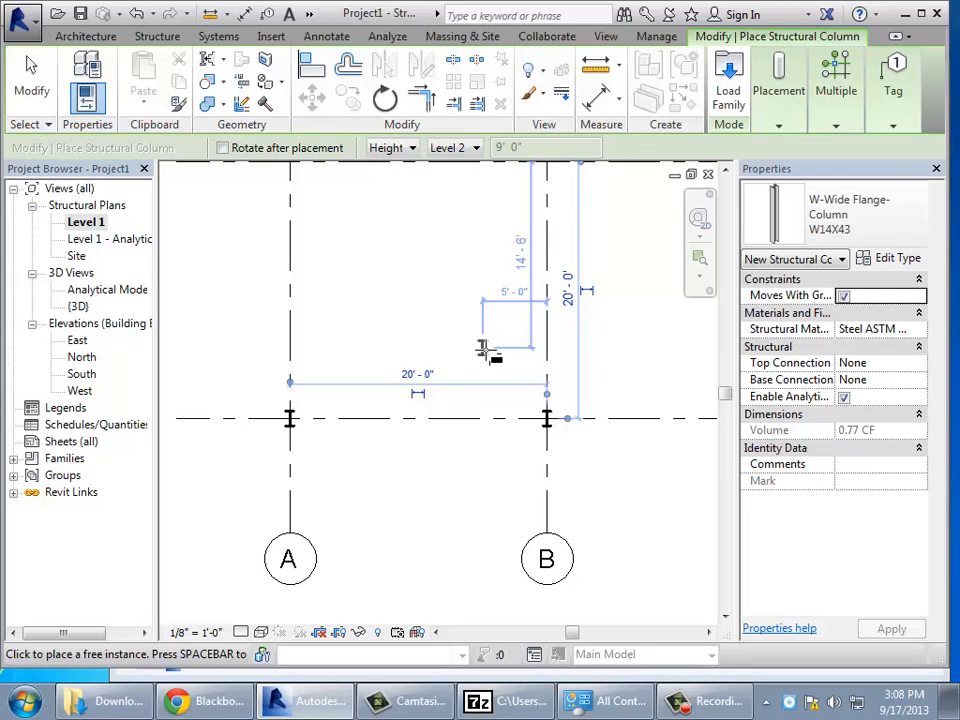
# Examine the two placed columns up close in the default 3D view and end column placement.
pyautogui.click(310, 14)
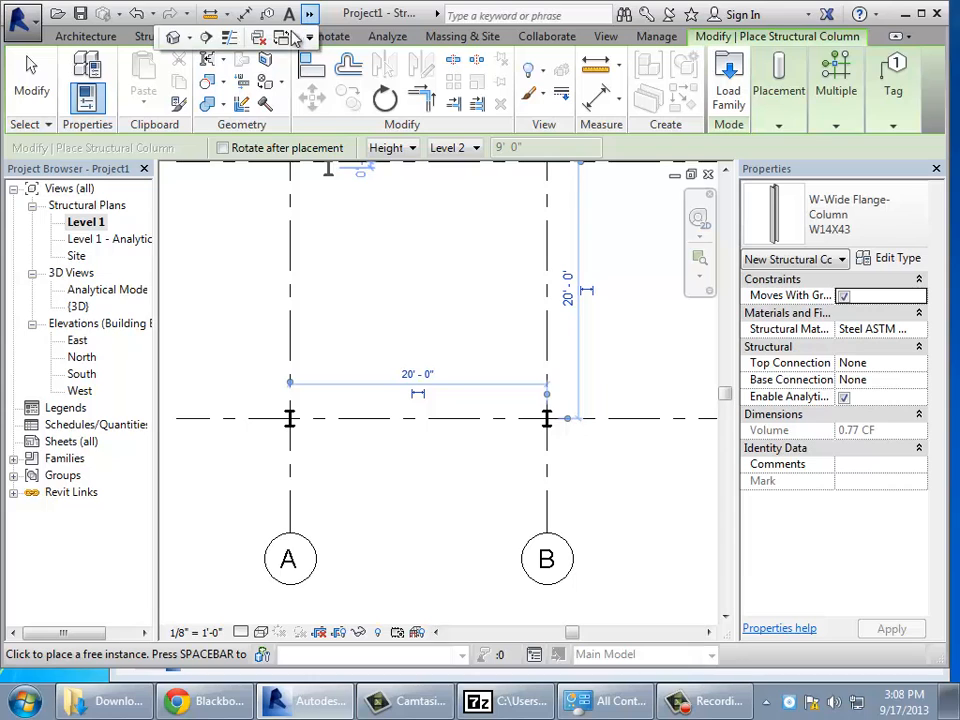
pyautogui.click(173, 38)
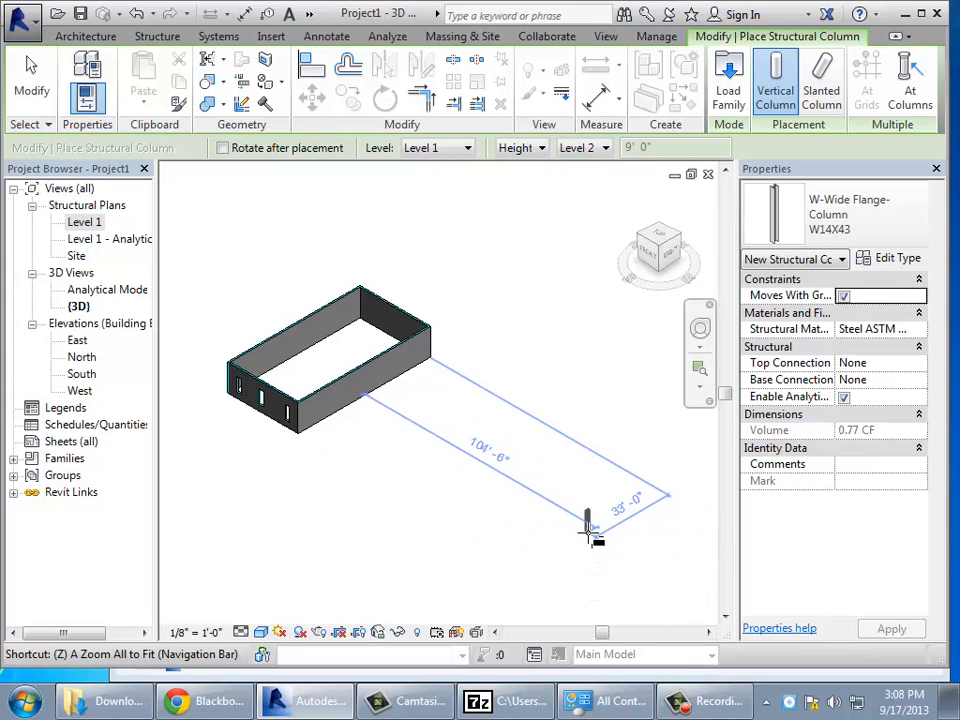
pyautogui.scroll(-3, 590, 530)
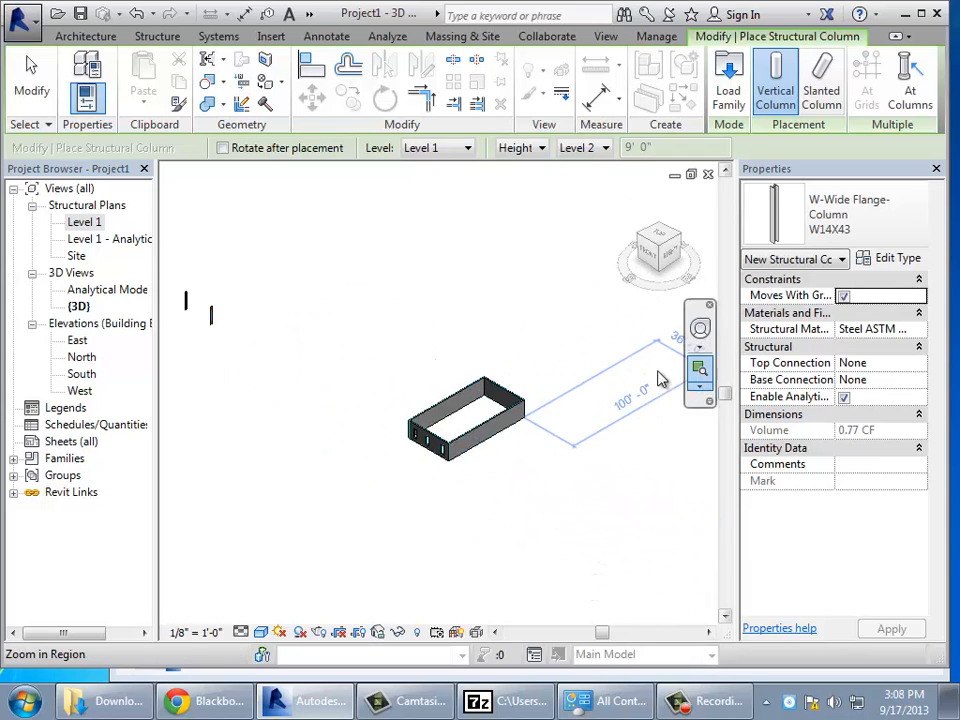
pyautogui.click(660, 378)
pyautogui.moveTo(171, 268); pyautogui.dragTo(262, 352)
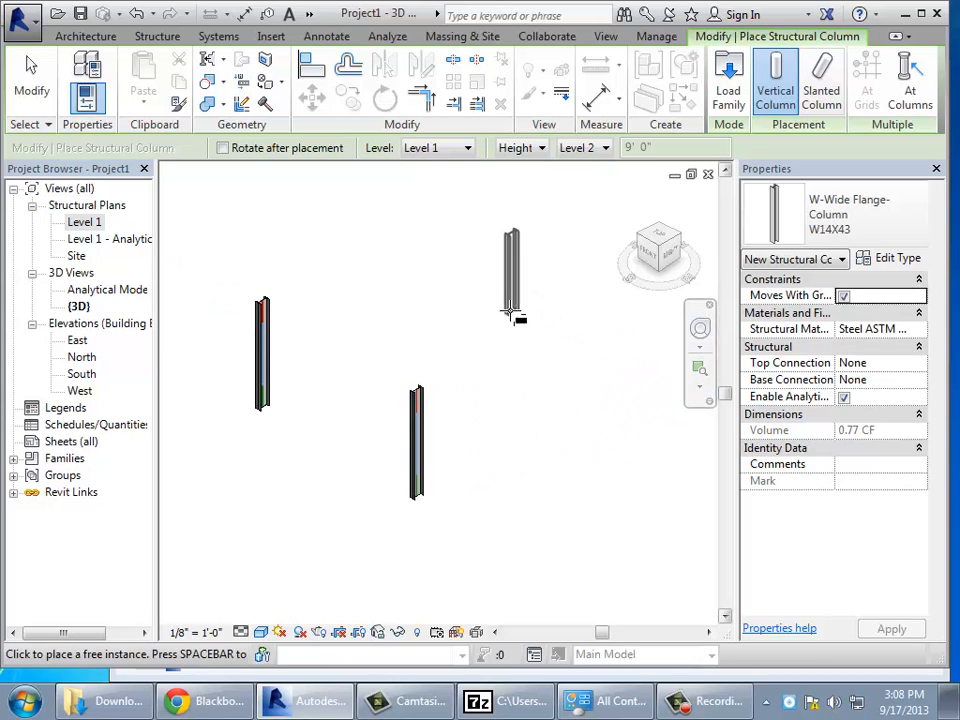
pyautogui.click(30, 88)
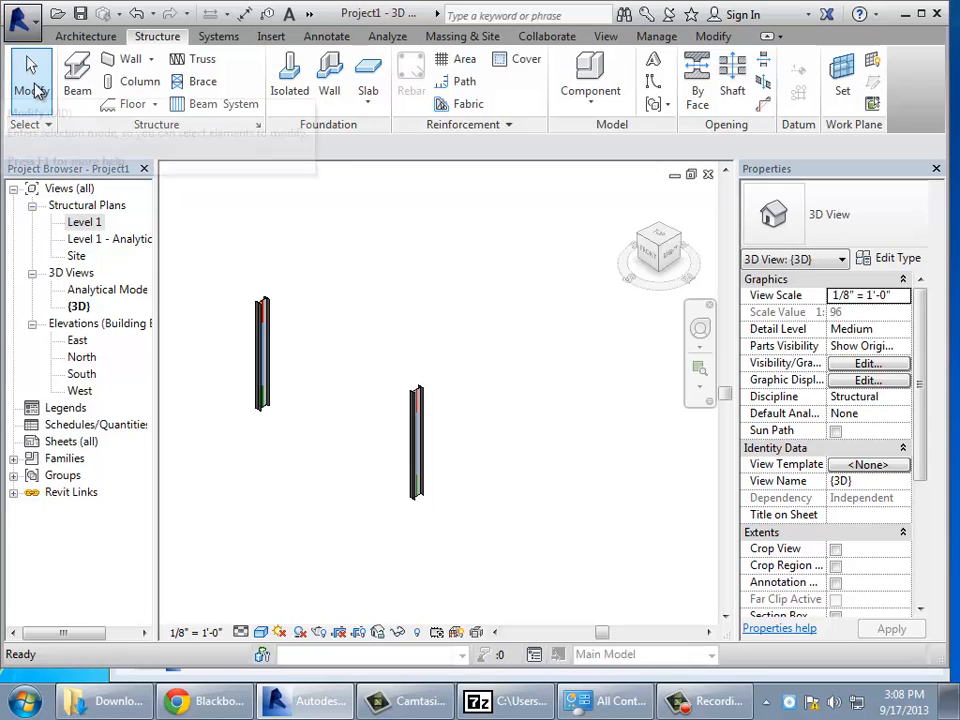
pyautogui.scroll(2, 310, 367)
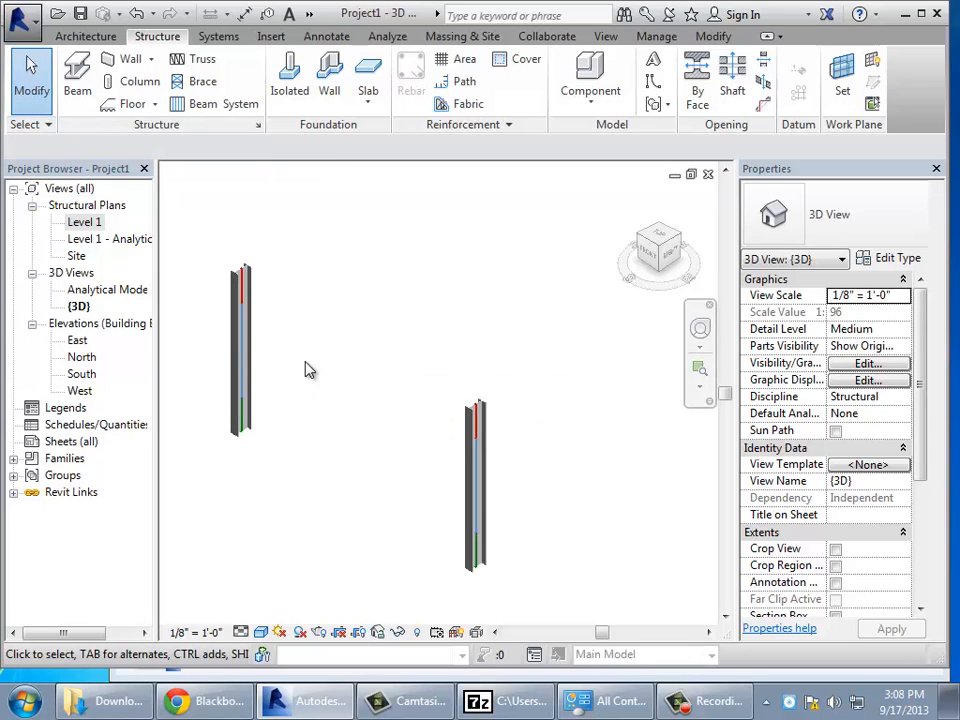
pyautogui.scroll(1, 310, 370)
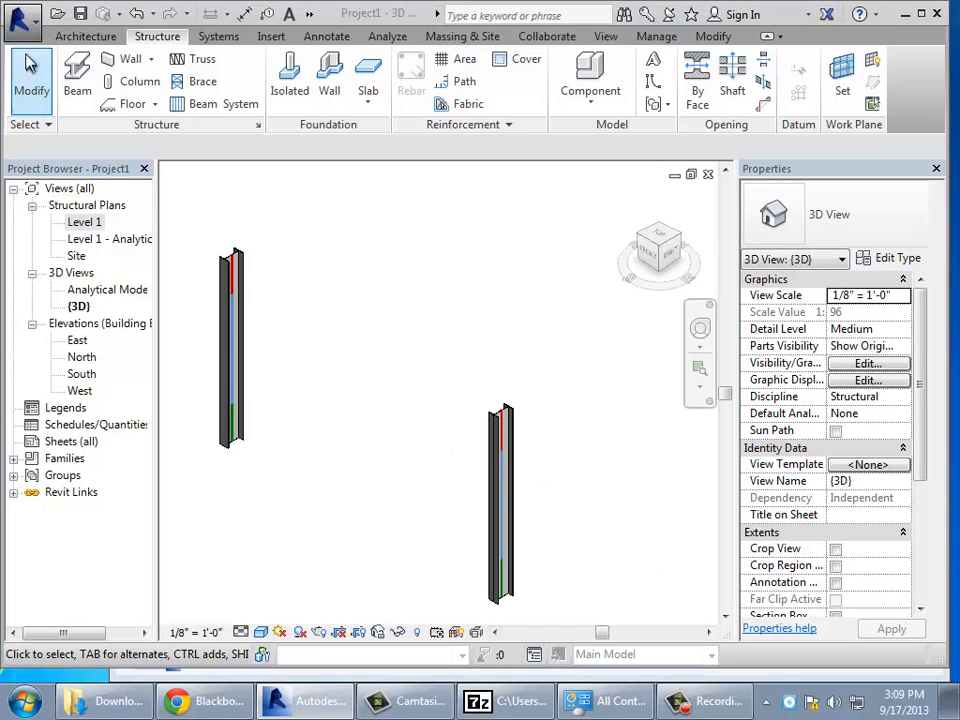
pyautogui.click(32, 66)
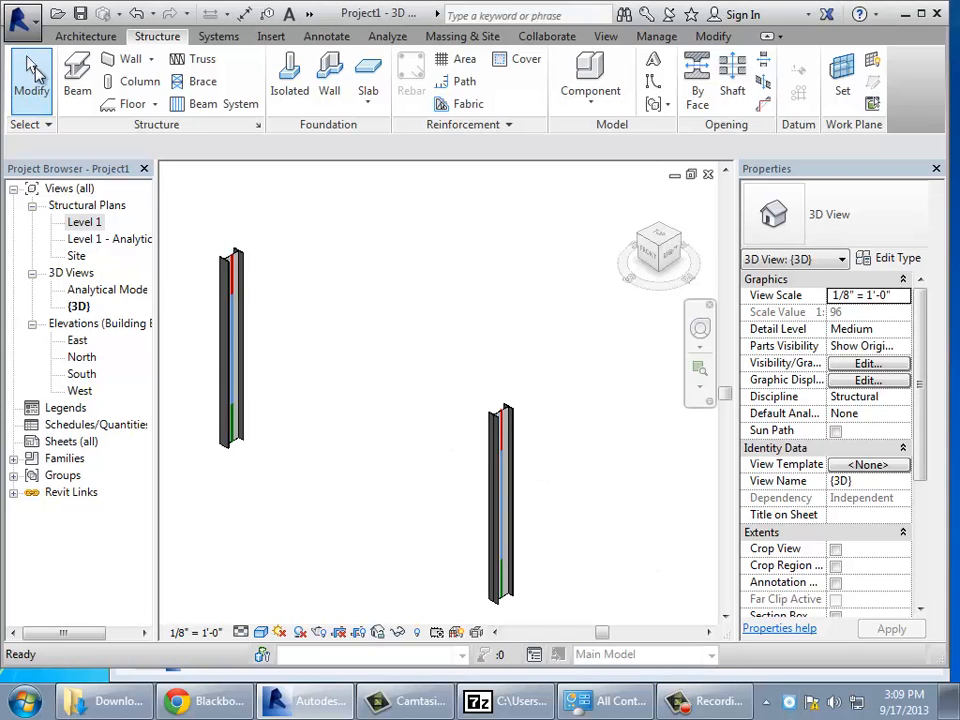
# Try the W24X55 type on the column at grids B and 4, and settle on W21X73.
pyautogui.click(508, 464)
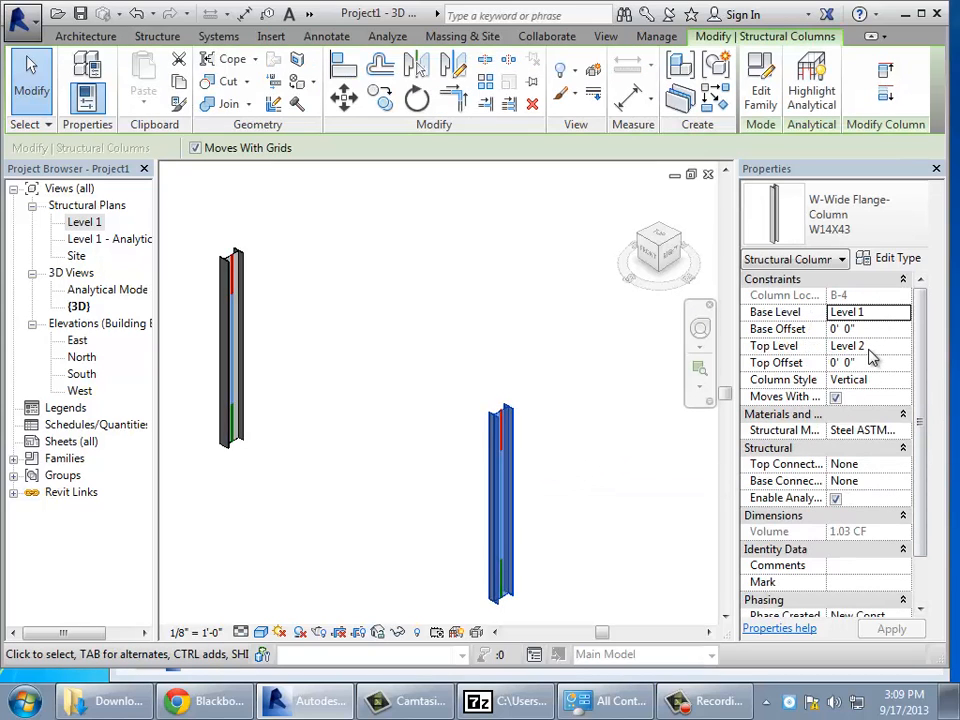
pyautogui.click(903, 236)
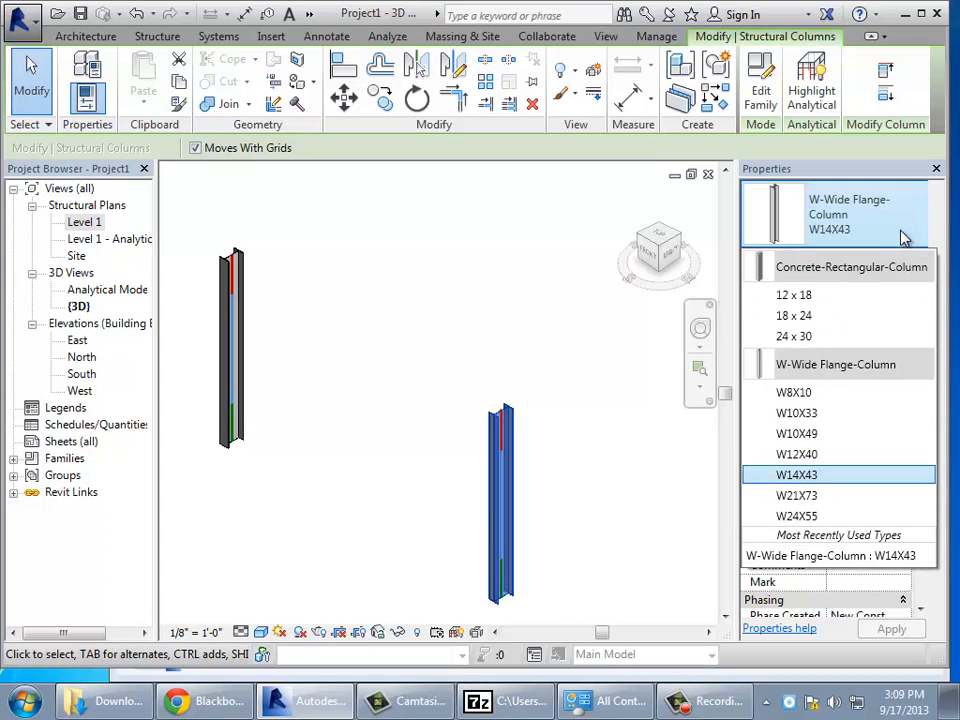
pyautogui.click(797, 518)
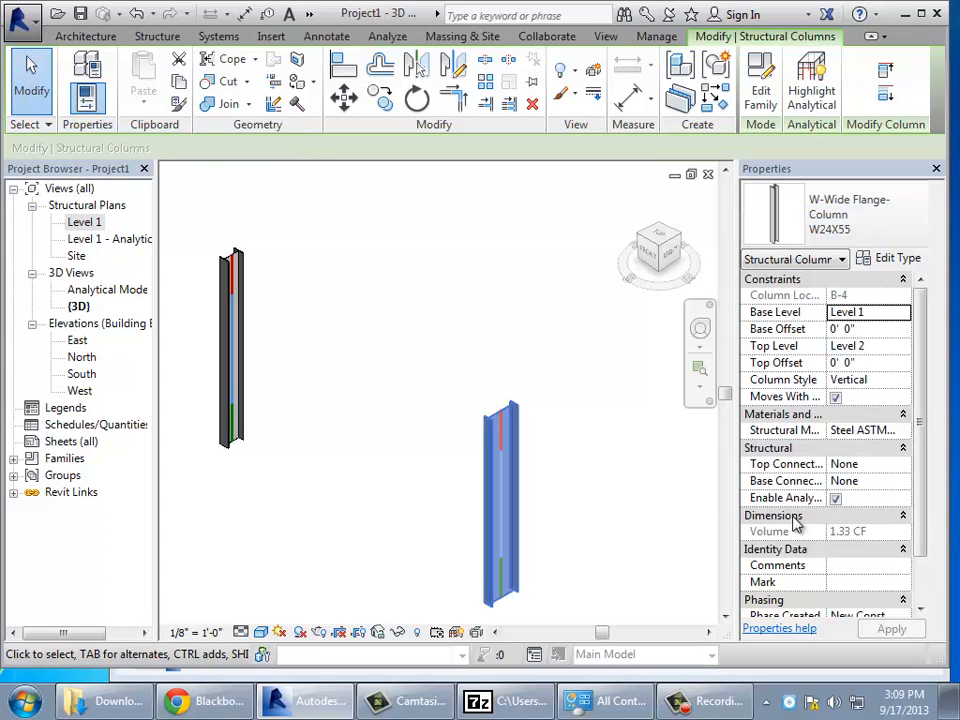
pyautogui.click(862, 222)
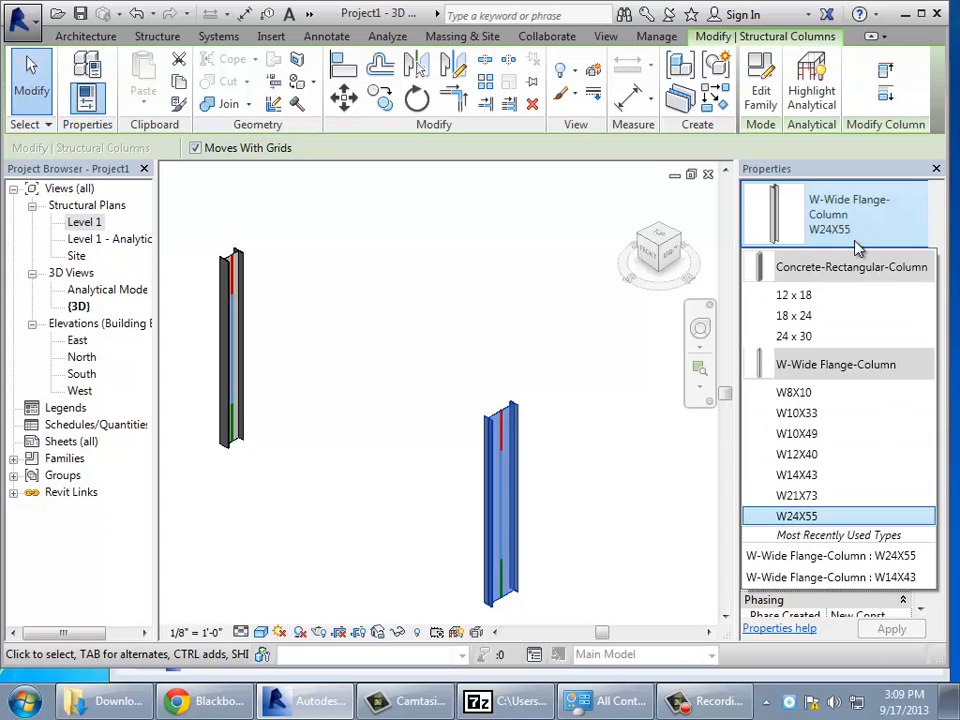
pyautogui.click(816, 493)
pyautogui.click(637, 482)
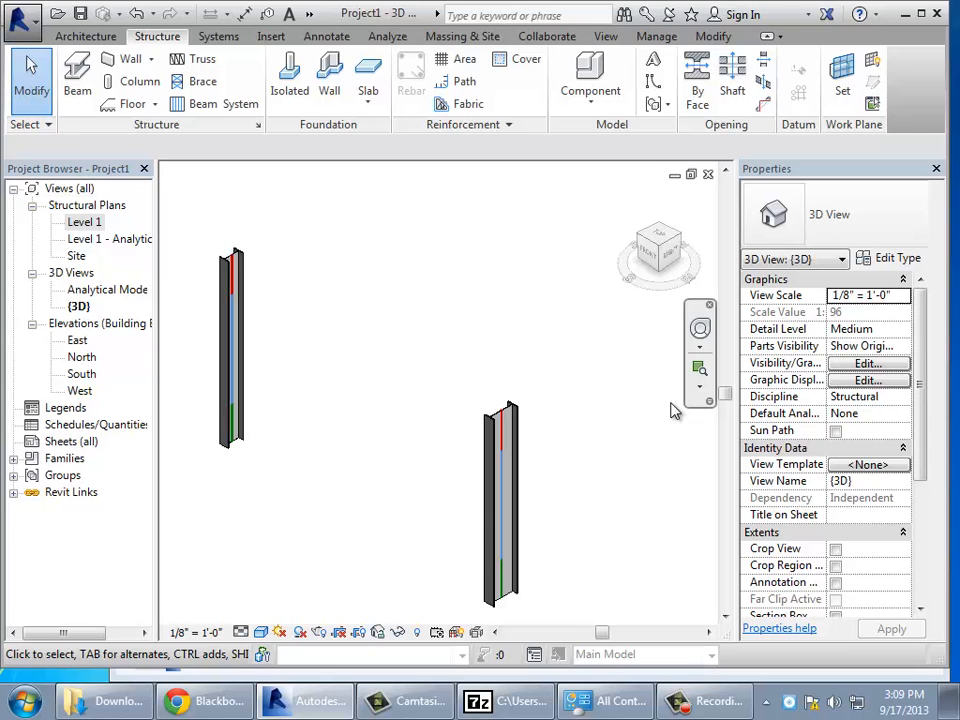
# Return to the Level 1 structural plan and start placing vertical W14X43 columns at grid intersections.
pyautogui.doubleClick(82, 221)
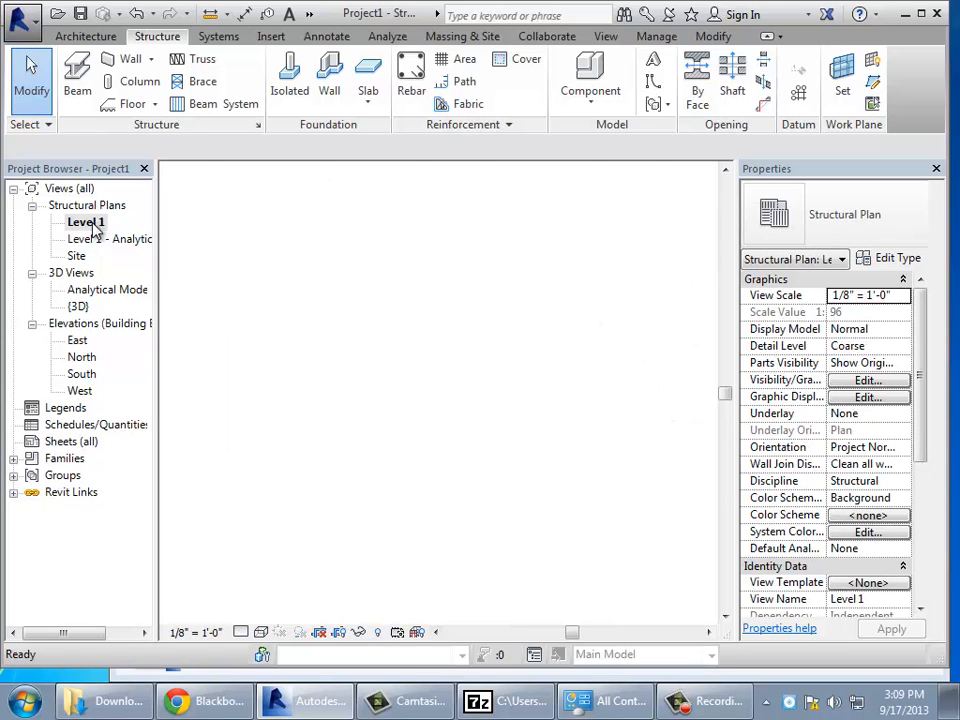
pyautogui.scroll(-6, 326, 376)
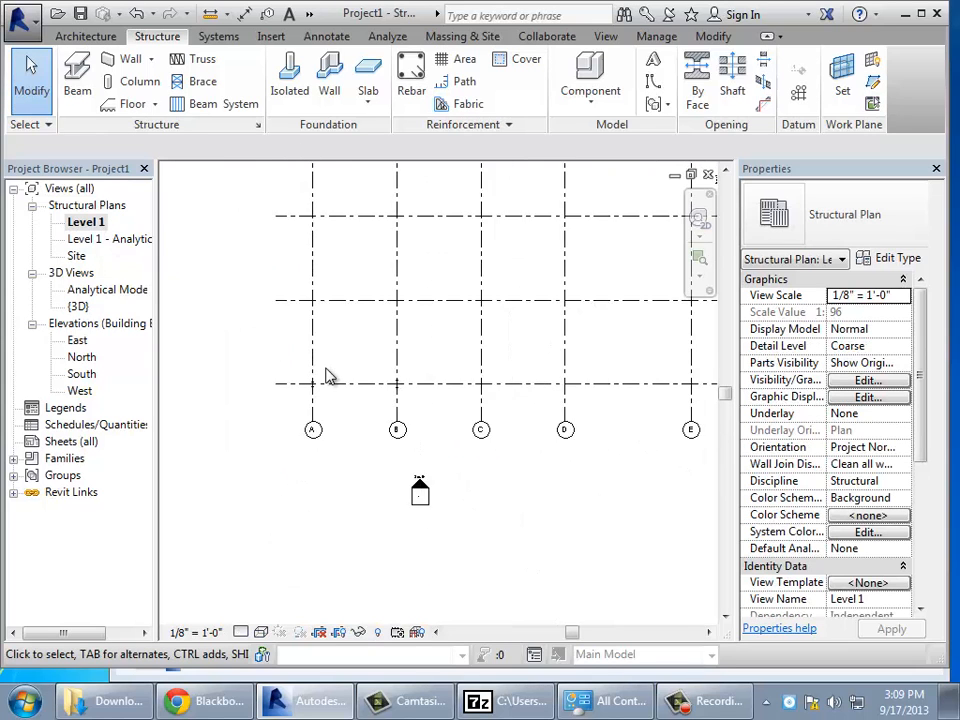
pyautogui.click(725, 171)
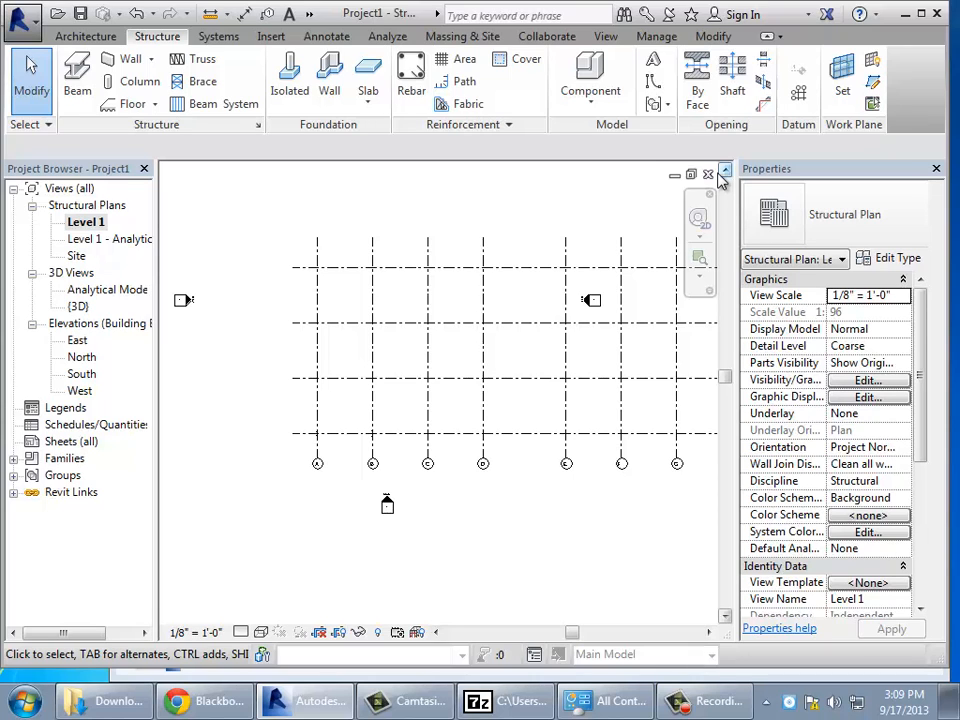
pyautogui.click(137, 82)
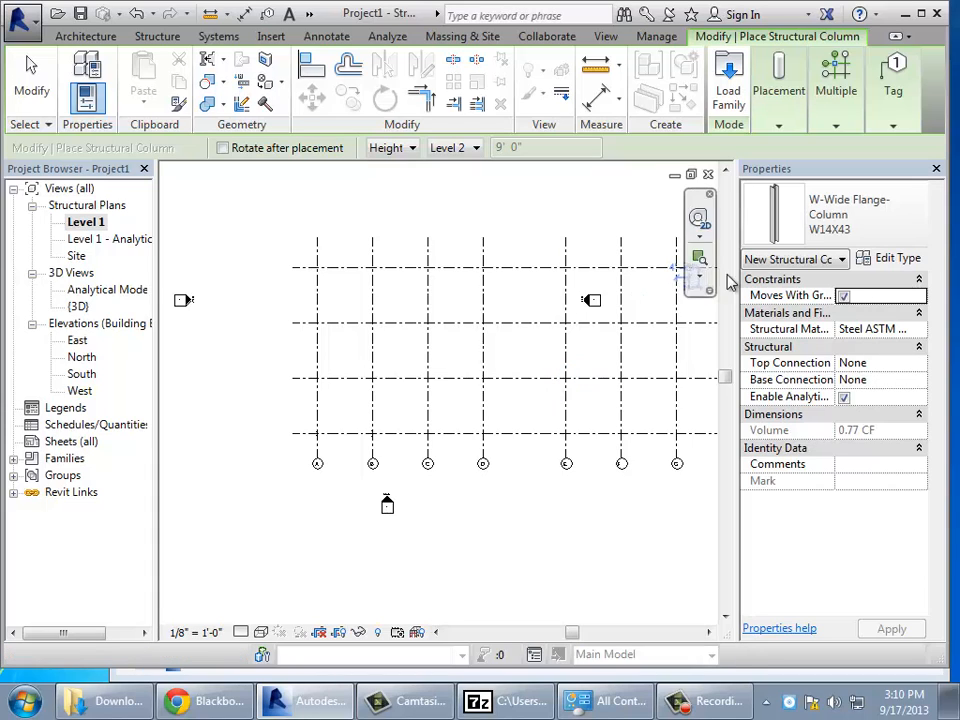
pyautogui.click(778, 127)
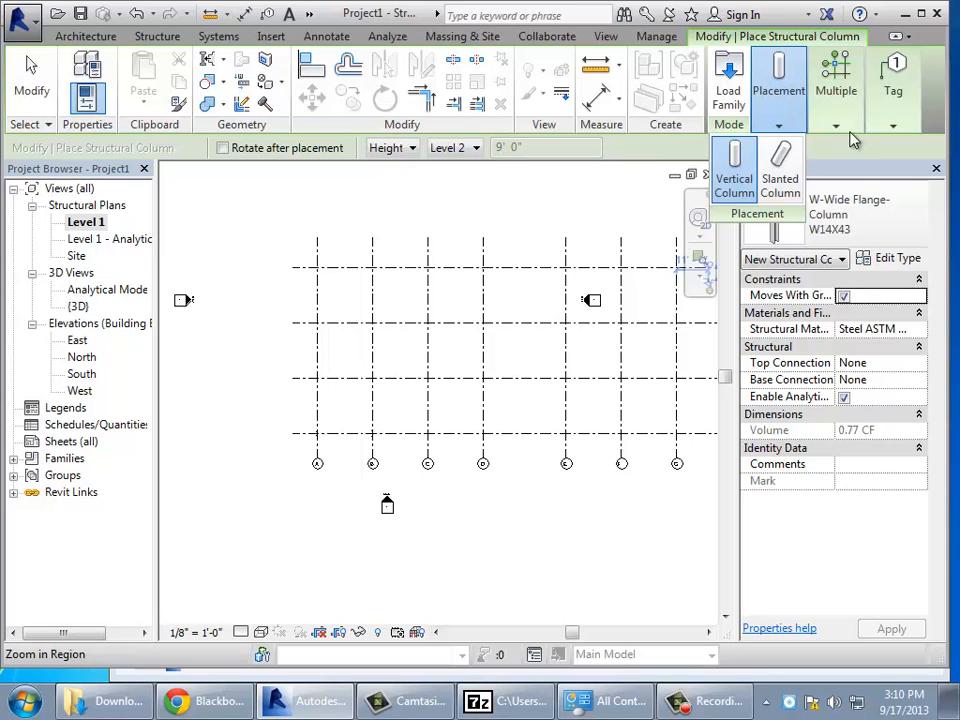
pyautogui.moveTo(851, 135)
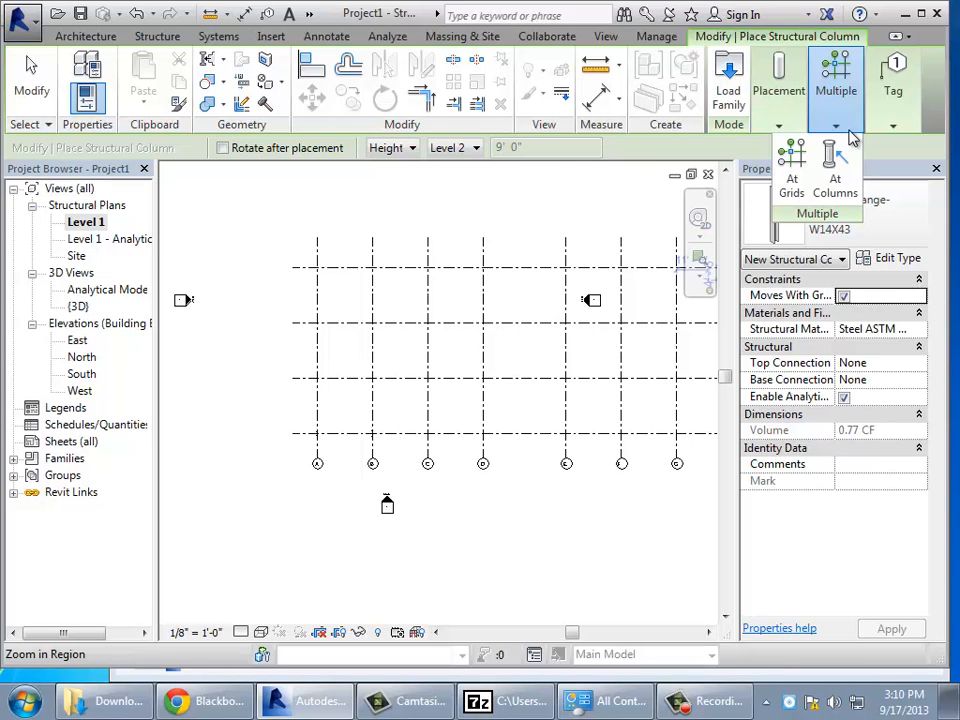
pyautogui.click(827, 128)
pyautogui.click(792, 163)
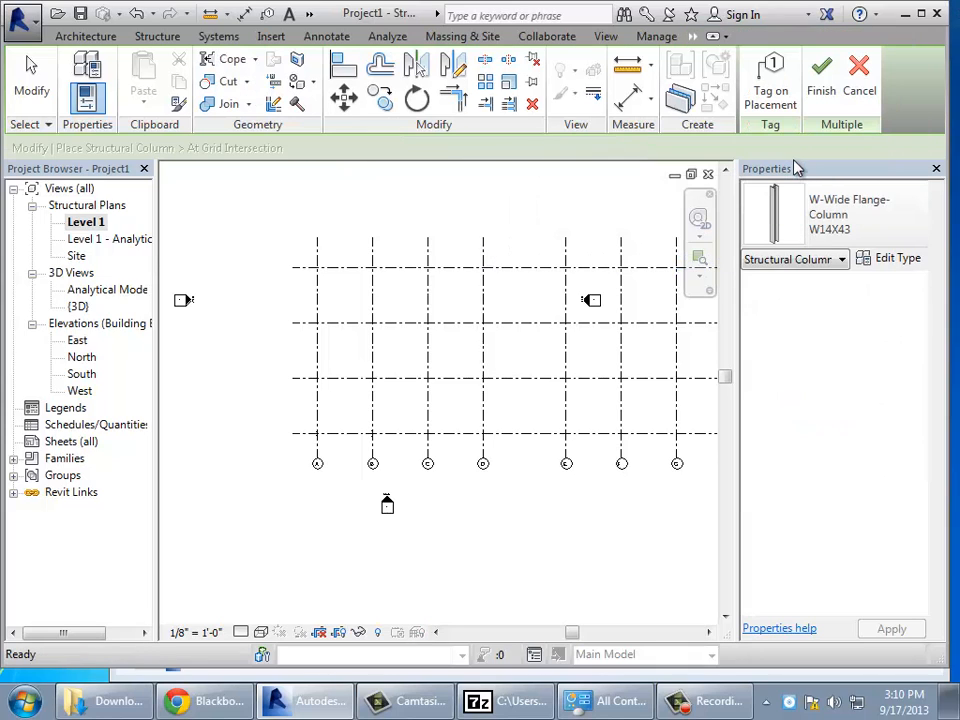
# Select grids C, D and E together with grids 4 and 3 as the intersecting lines for the new columns.
pyautogui.click(711, 638)
pyautogui.click(711, 638)
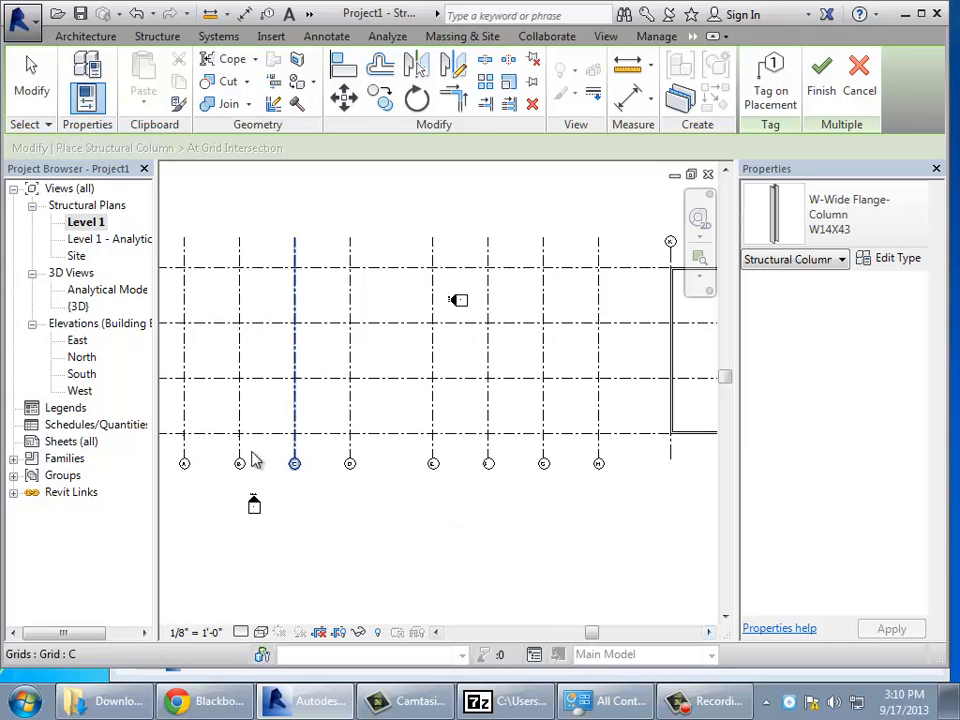
pyautogui.click(298, 254)
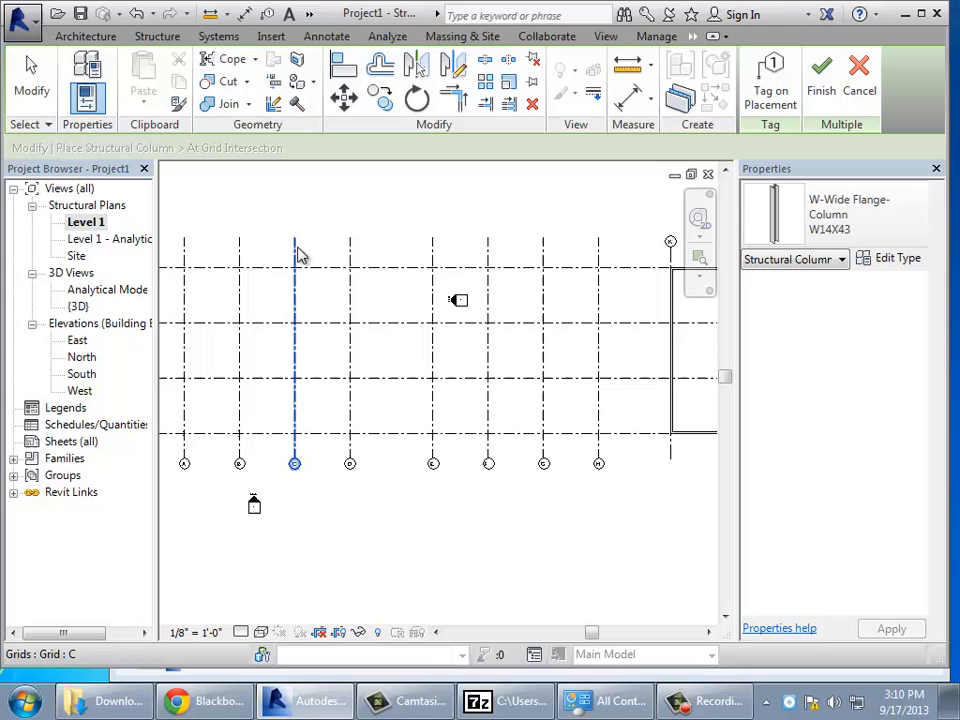
pyautogui.keyDown('ctrl'); pyautogui.click(355, 308); pyautogui.keyUp('ctrl')
pyautogui.keyDown('ctrl'); pyautogui.click(437, 317); pyautogui.keyUp('ctrl')
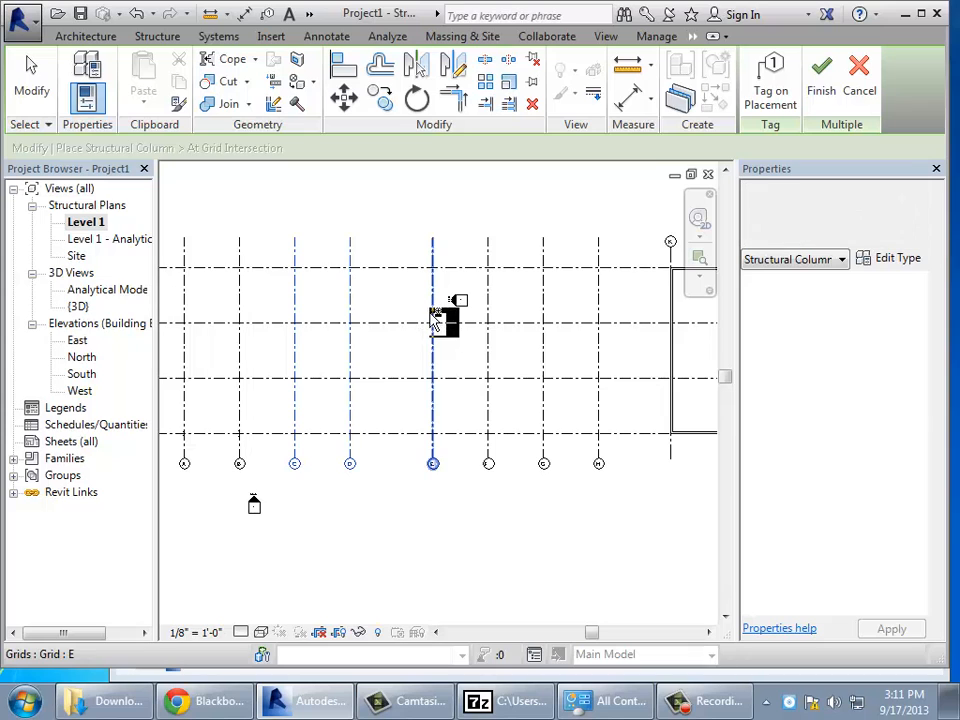
pyautogui.scroll(1, 316, 413)
pyautogui.scroll(2, 316, 413)
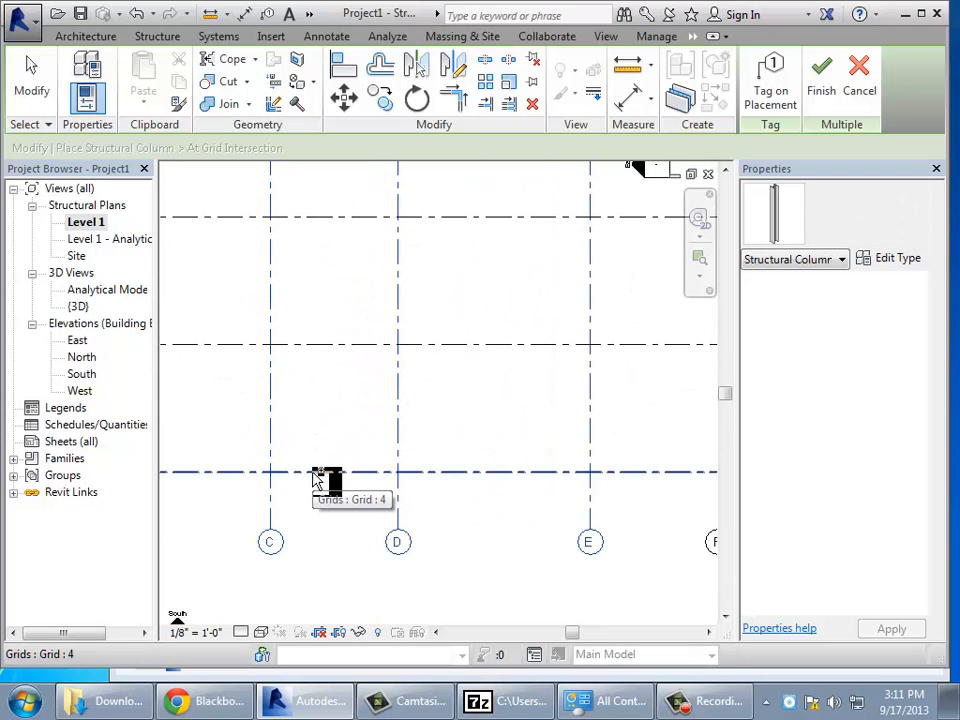
pyautogui.keyDown('ctrl'); pyautogui.click(315, 478); pyautogui.keyUp('ctrl')
pyautogui.scroll(2, 280, 487)
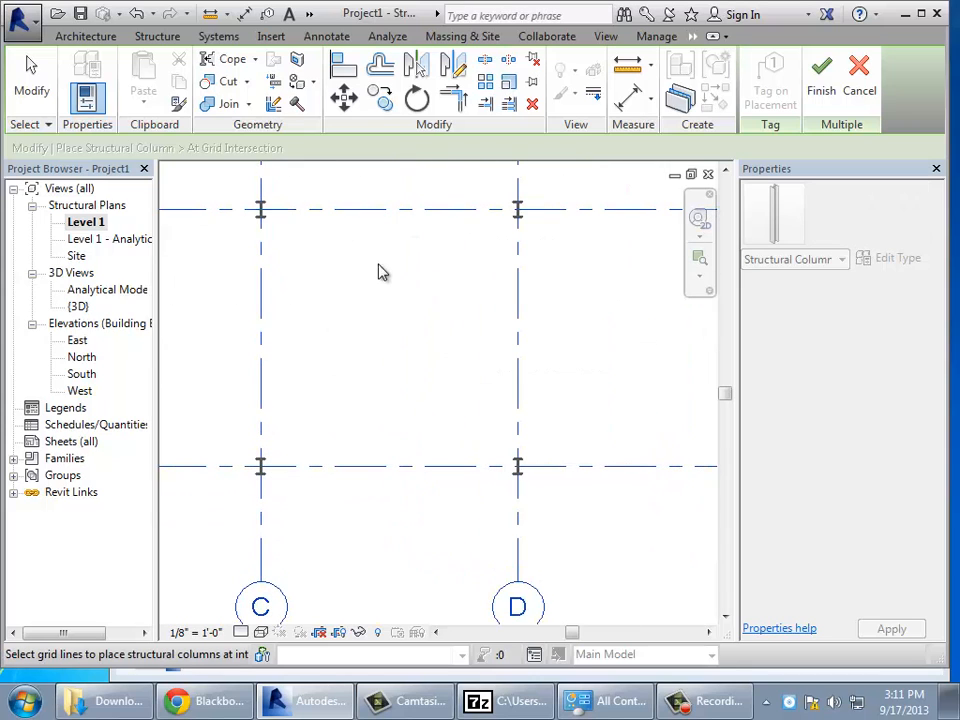
pyautogui.scroll(-3, 383, 283)
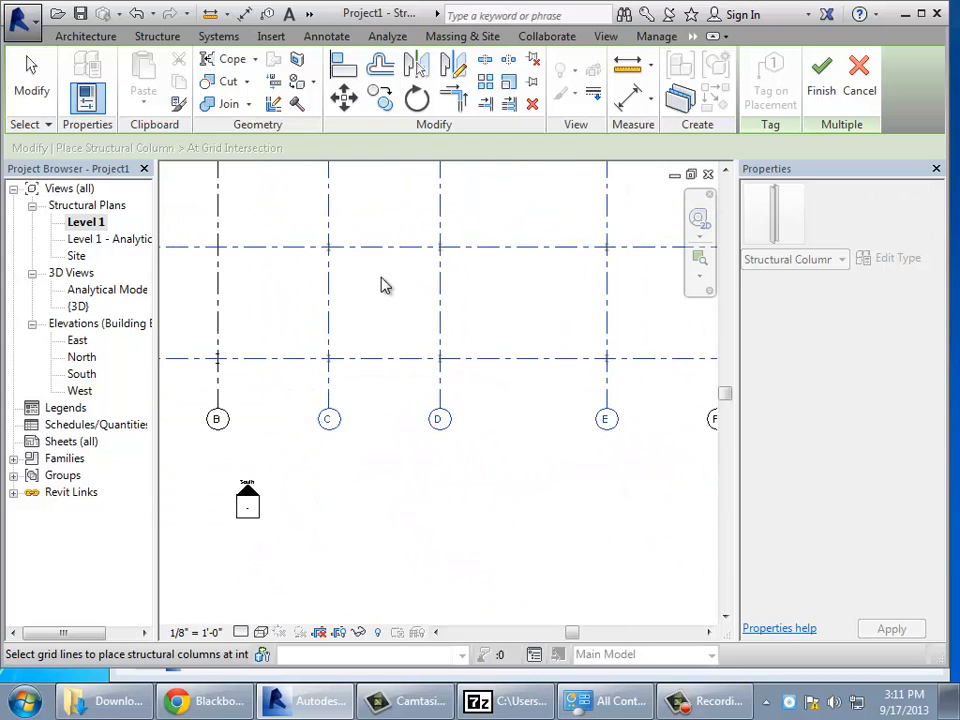
# Add grids 2 and 1 and grids F, G and H to the grid selection for the columns.
pyautogui.click(727, 173)
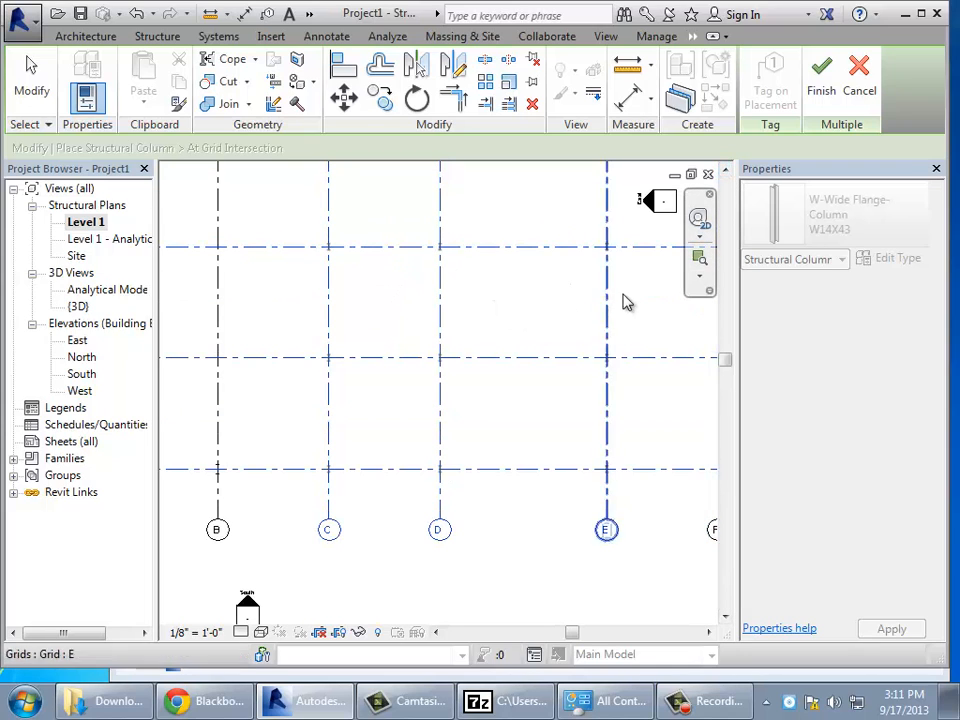
pyautogui.click(725, 171)
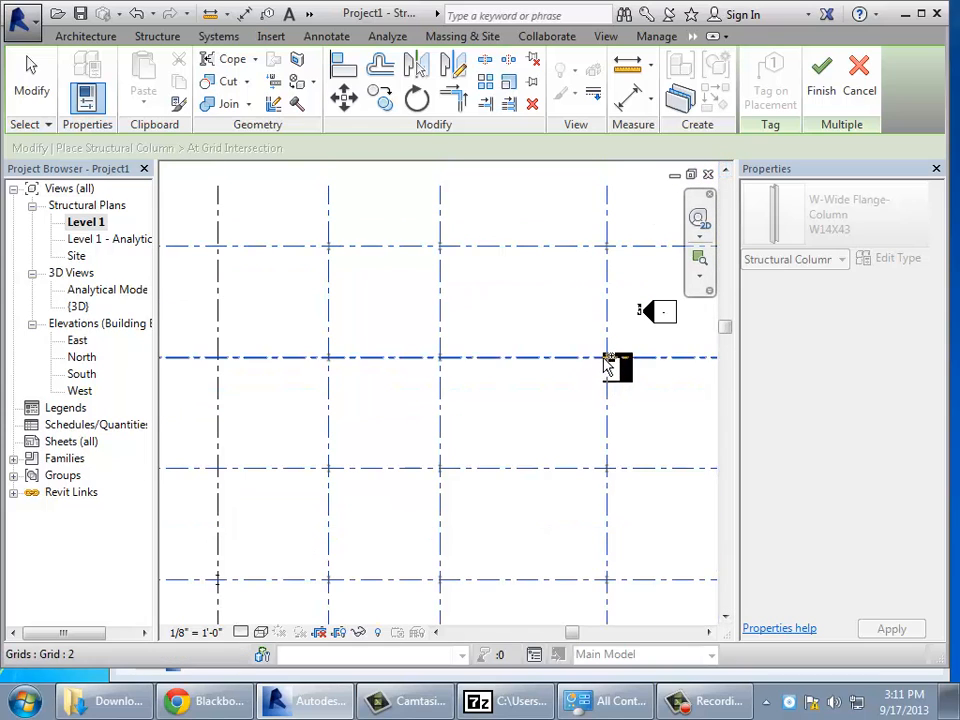
pyautogui.click(708, 633)
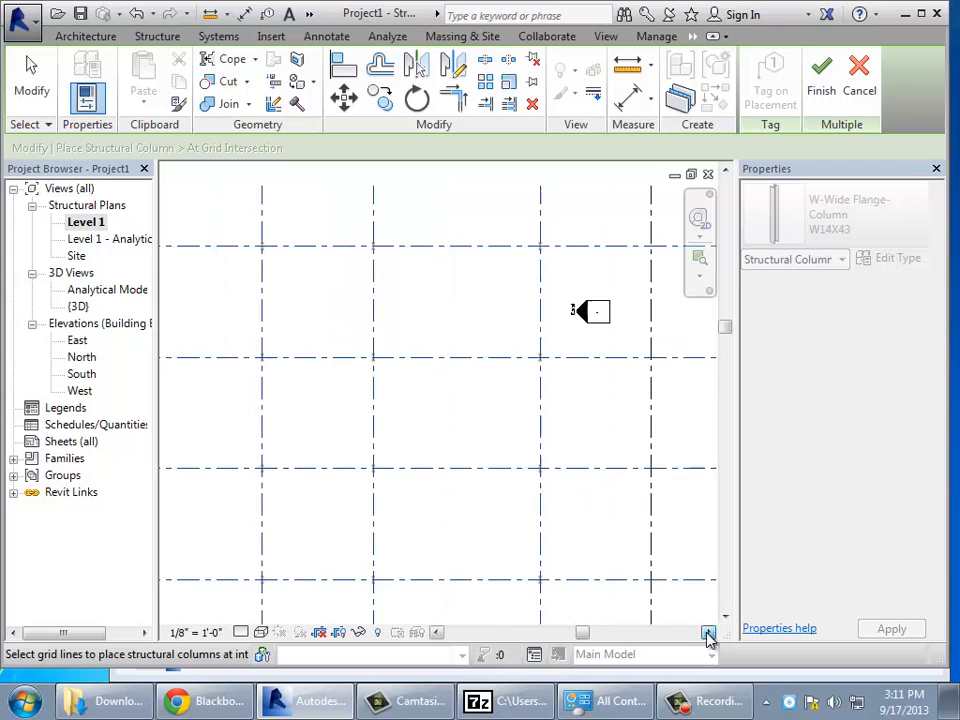
pyautogui.click(708, 633)
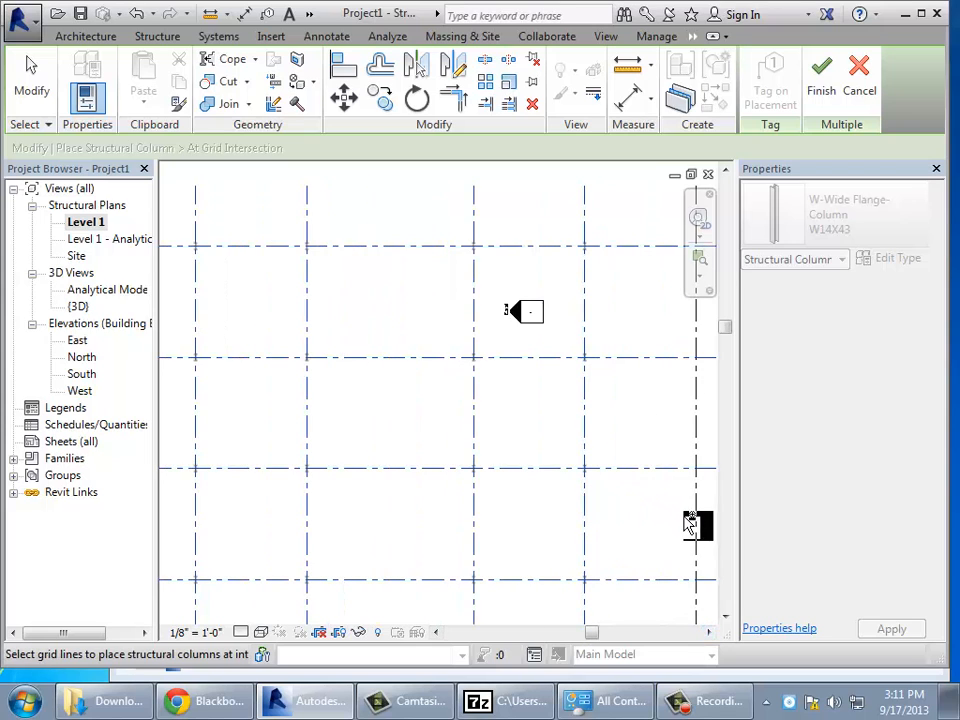
pyautogui.click(706, 633)
pyautogui.click(706, 633)
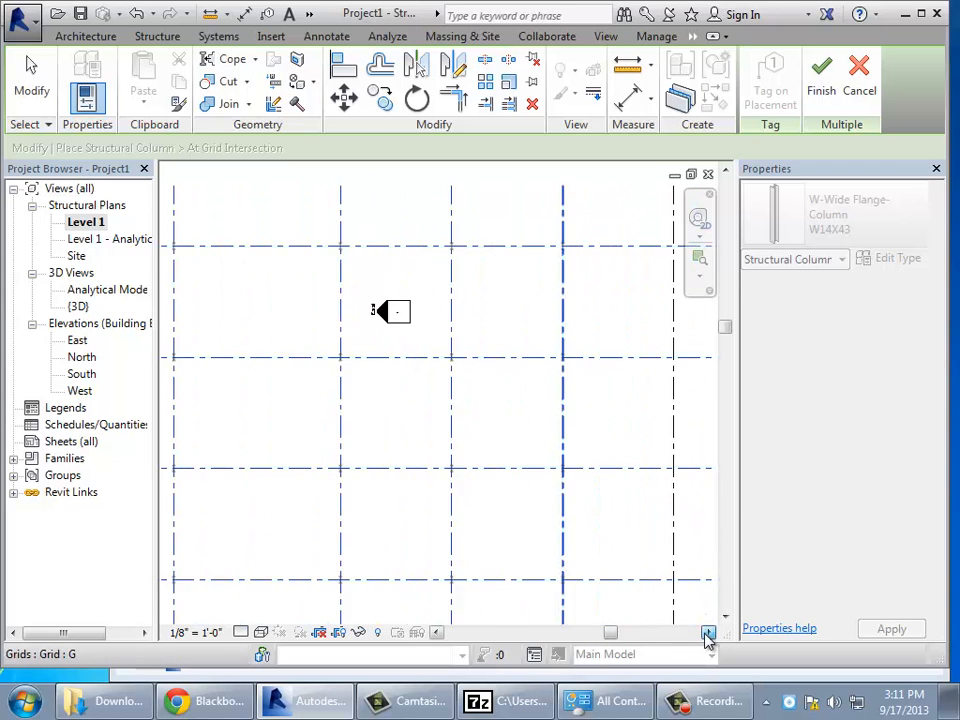
pyautogui.click(706, 633)
pyautogui.click(706, 633)
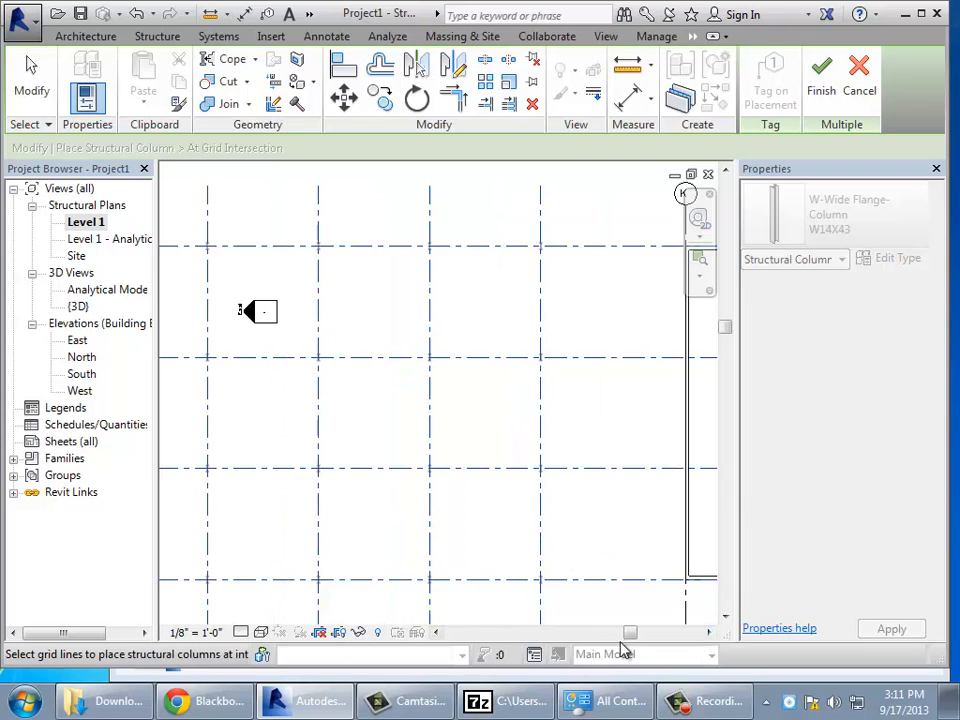
# Add grids A and B to the selection and finish placing the W14X43 columns at all selected intersections.
pyautogui.moveTo(629, 633); pyautogui.dragTo(536, 633)
pyautogui.click(722, 618)
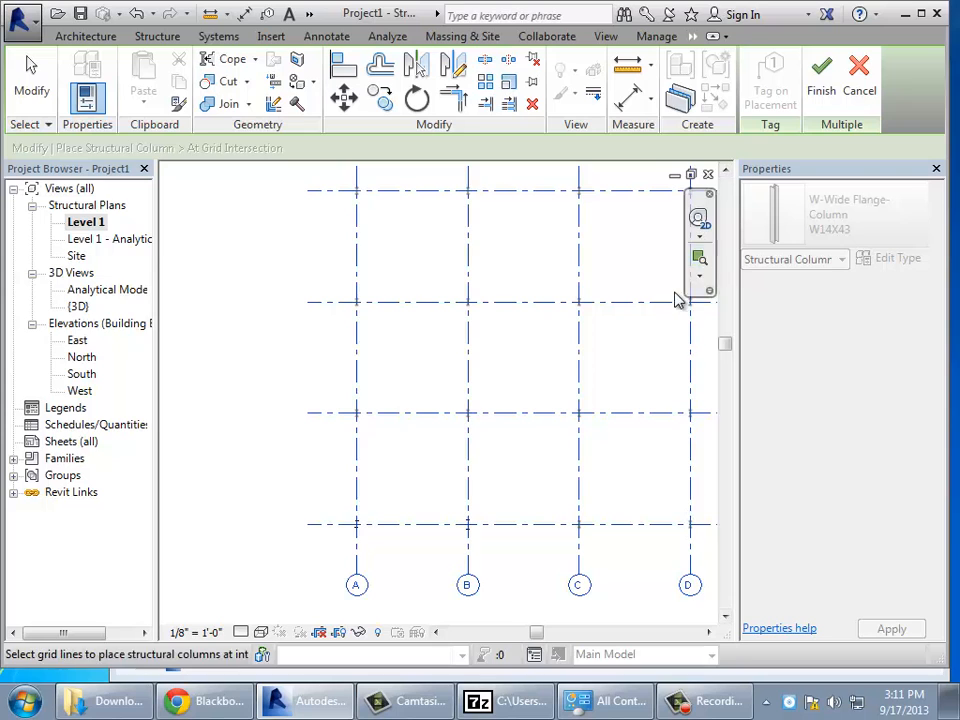
pyautogui.click(822, 90)
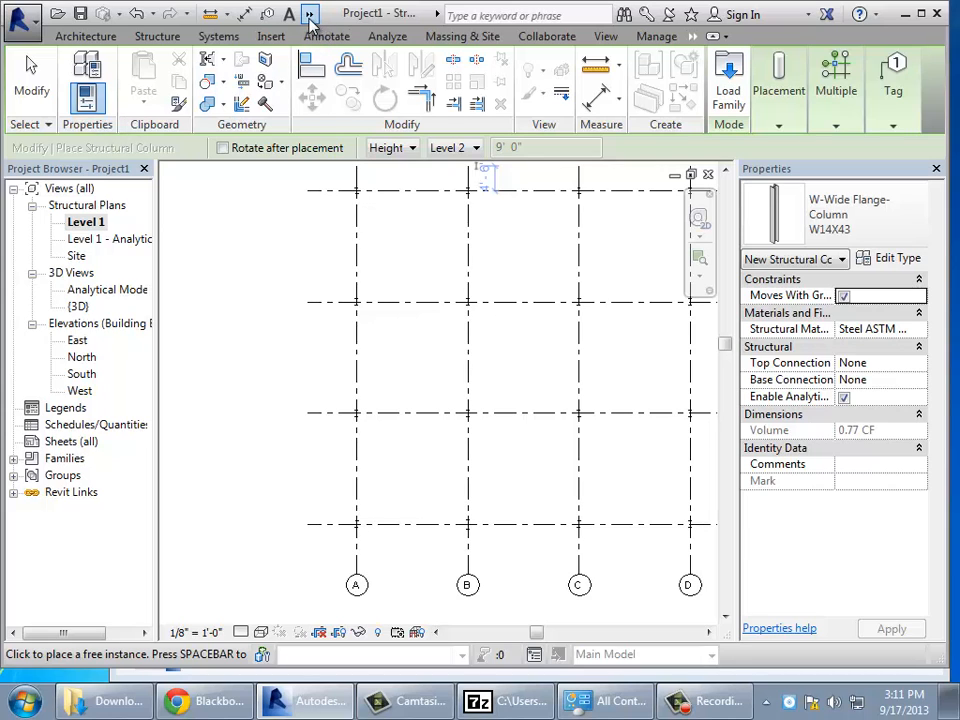
# Examine the full layout of placed columns in the default 3D view and end column placement.
pyautogui.click(310, 16)
pyautogui.click(171, 37)
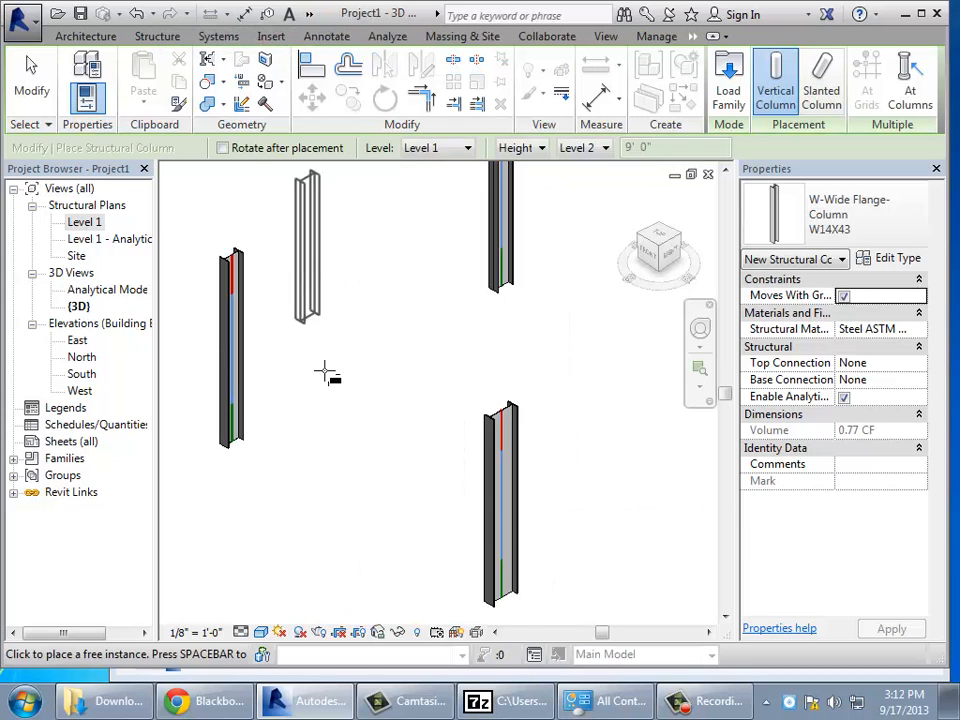
pyautogui.scroll(-5, 339, 379)
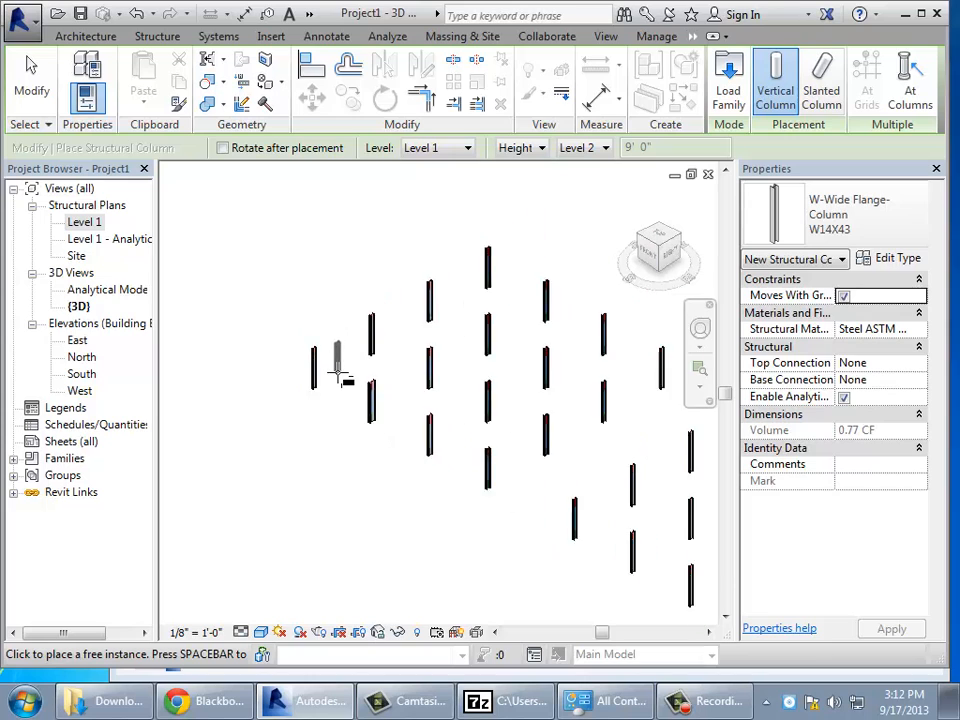
pyautogui.scroll(-2, 341, 375)
pyautogui.click(30, 90)
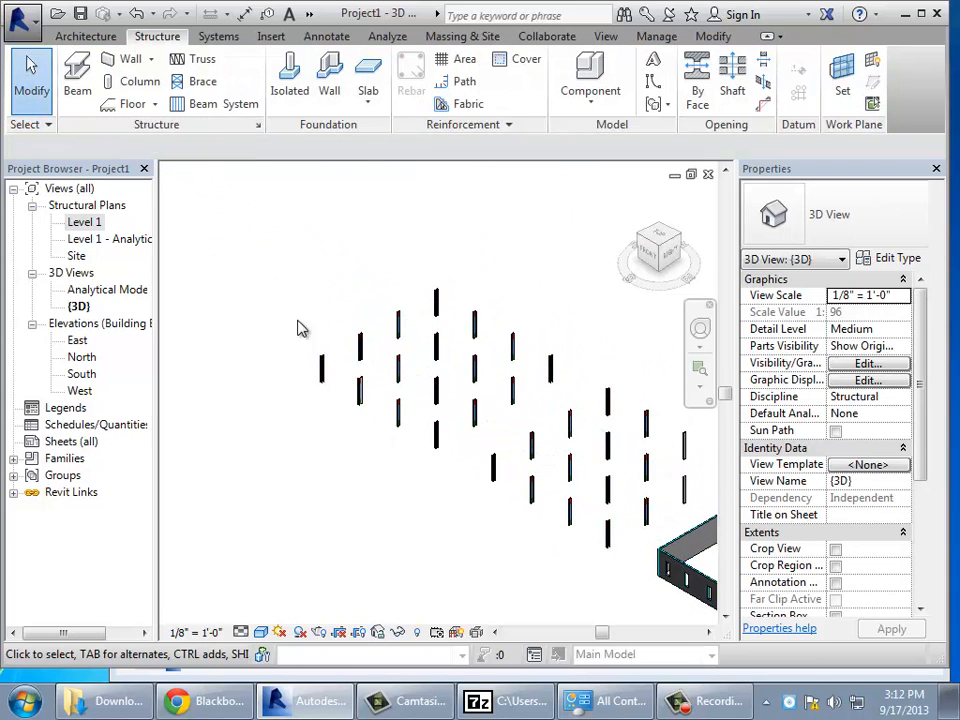
pyautogui.scroll(6, 324, 343)
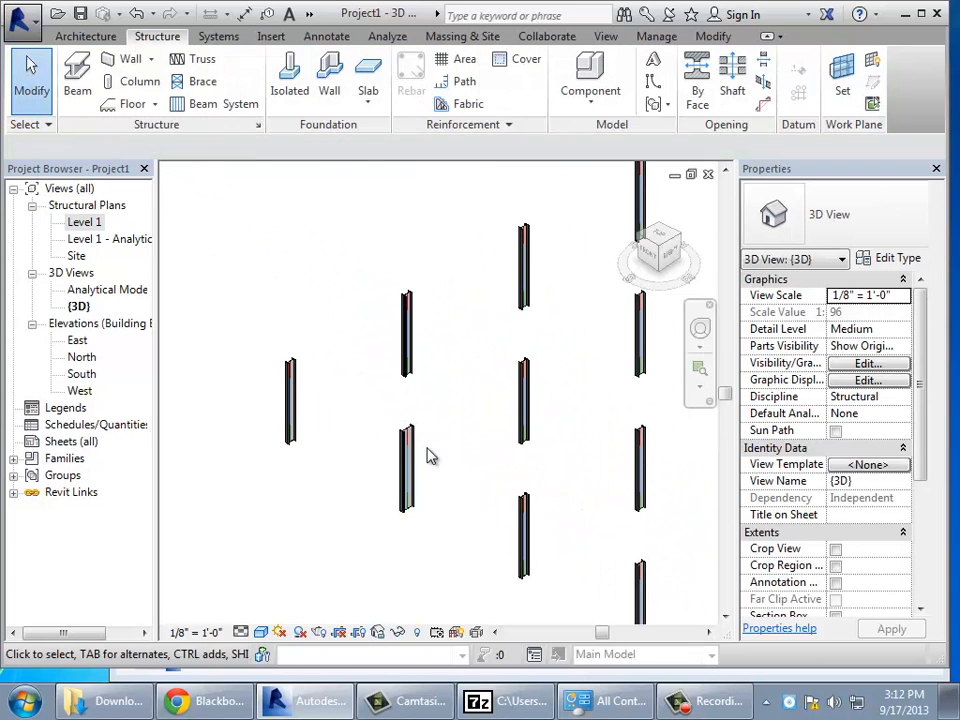
# Delete the W21X73 column at grids B and 4, and undo the deletion.
pyautogui.click(416, 459)
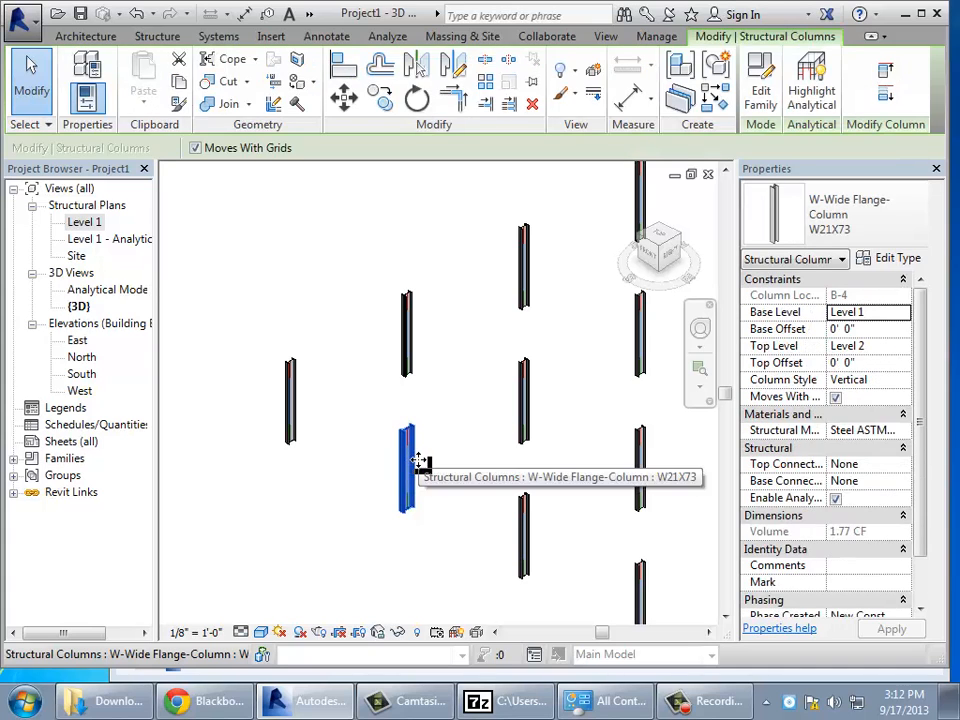
pyautogui.press('Delete')
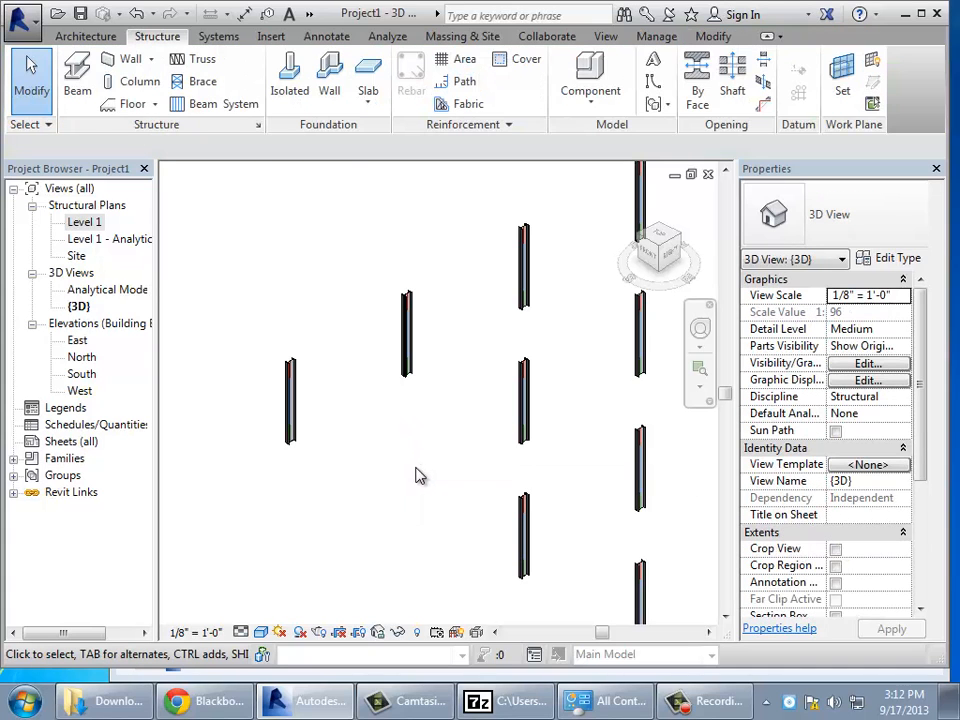
pyautogui.hotkey('ctrl', 'z')
# Delete the column at the intersection of grids A and 4.
pyautogui.scroll(-2, 440, 478)
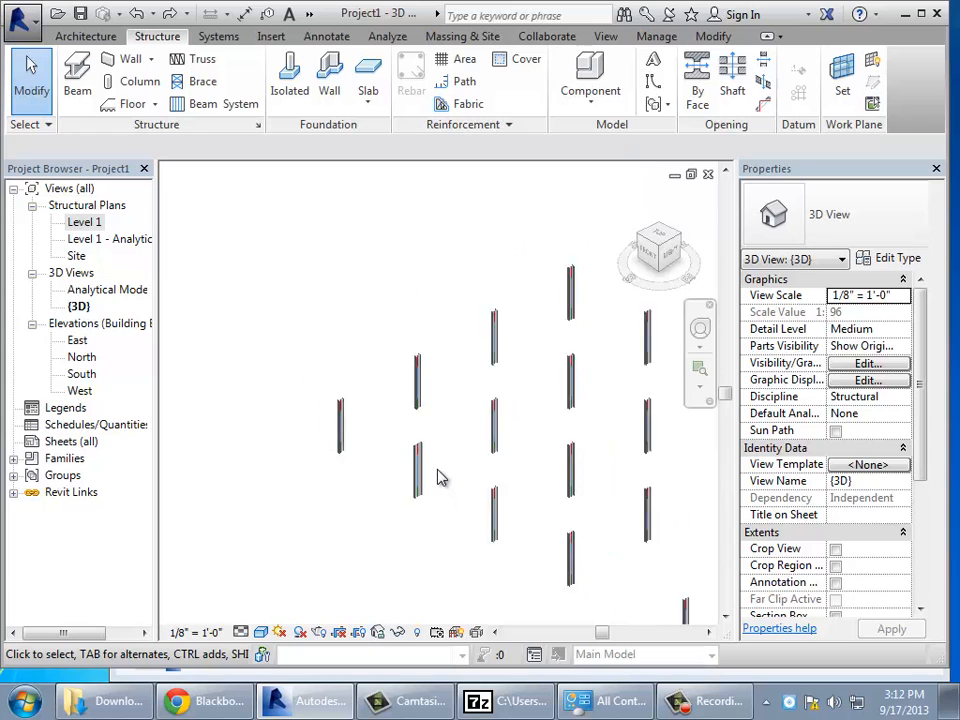
pyautogui.keyDown('shift'); pyautogui.moveTo(440, 478); pyautogui.dragTo(395, 463, button='middle'); pyautogui.keyUp('shift')
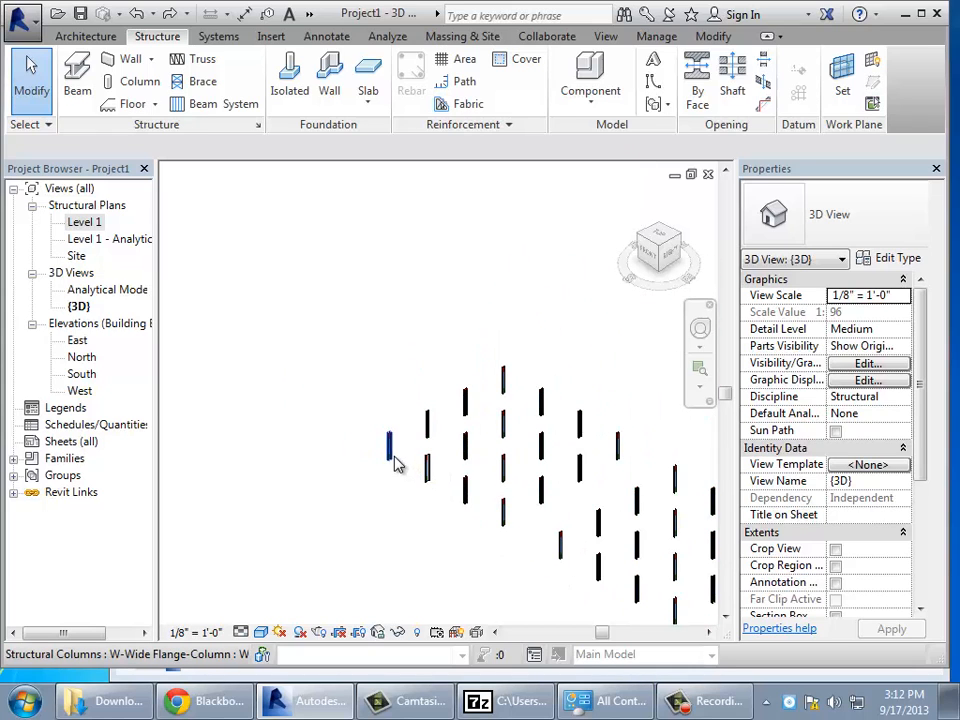
pyautogui.click(394, 461)
pyautogui.press('Delete')
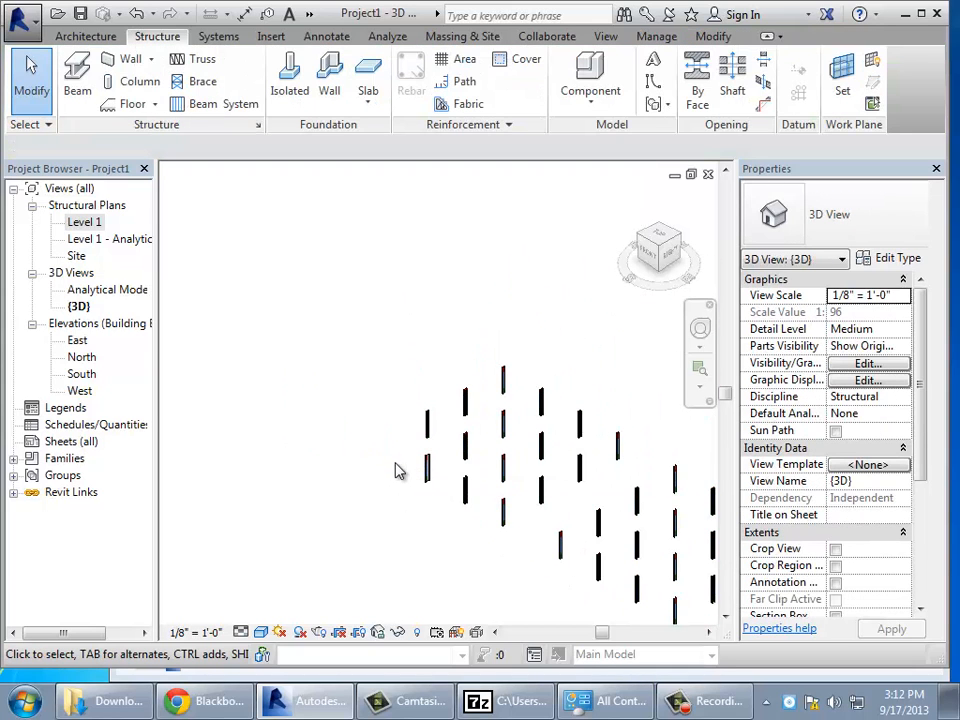
# Undo the deletion of the column at grids A and 4.
pyautogui.hotkey('ctrl', 'z')
pyautogui.keyDown('shift'); pyautogui.moveTo(527, 528); pyautogui.dragTo(568, 515, button='middle'); pyautogui.keyUp('shift')
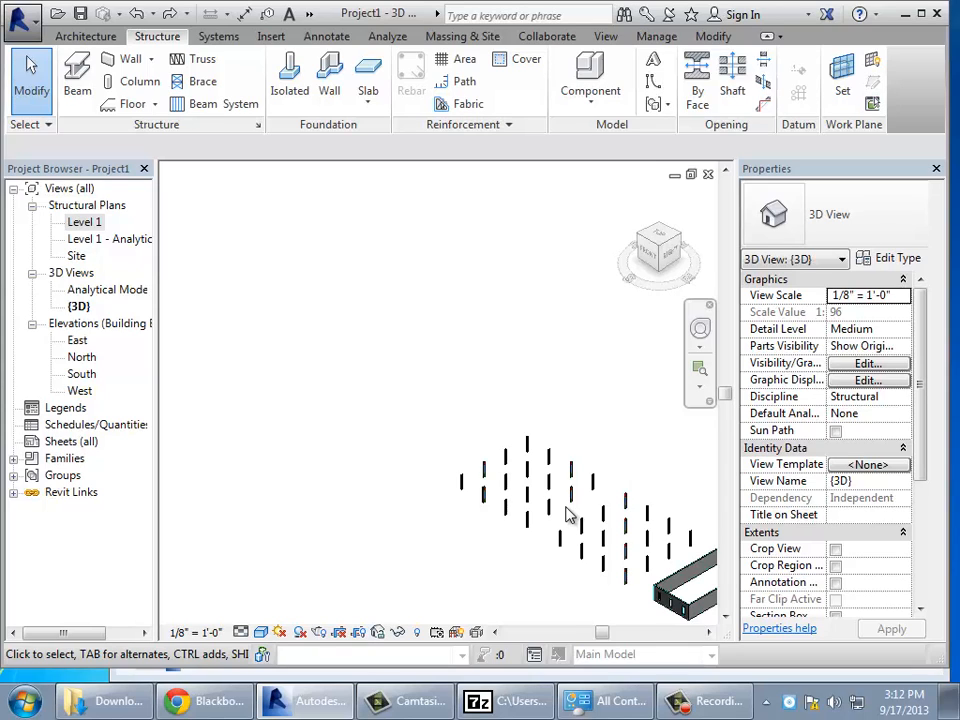
pyautogui.scroll(-1, 550, 518)
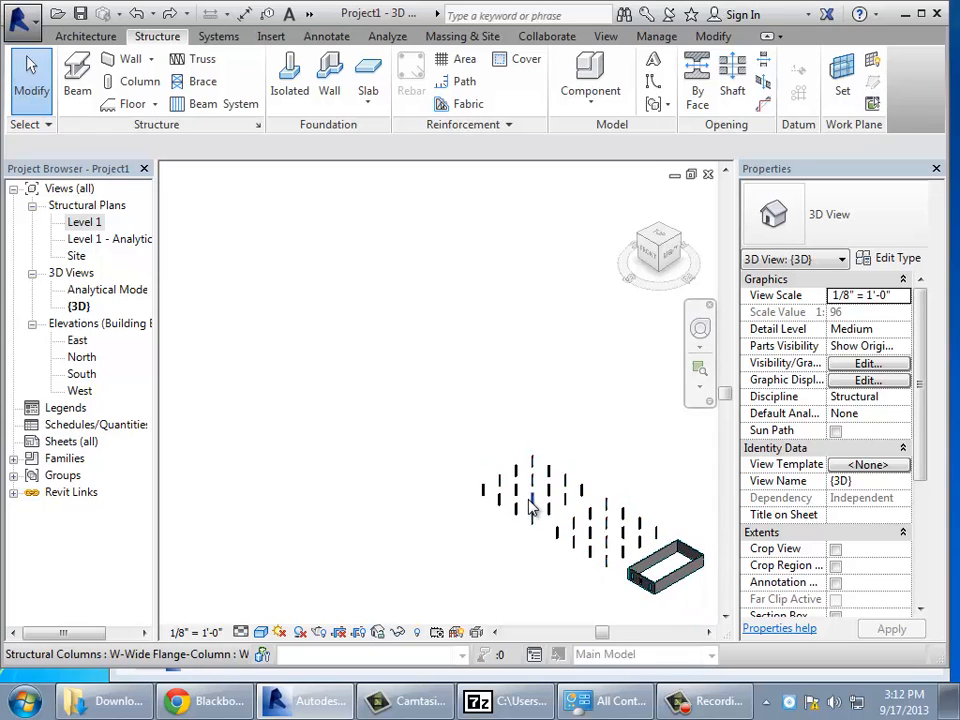
pyautogui.scroll(5, 530, 508)
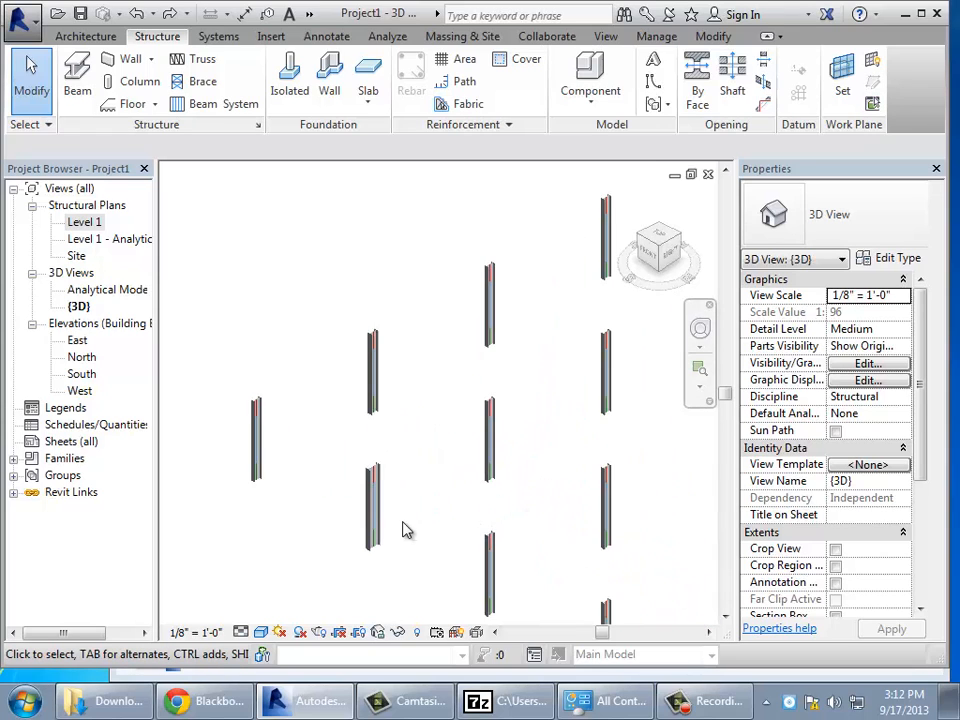
pyautogui.click(373, 388)
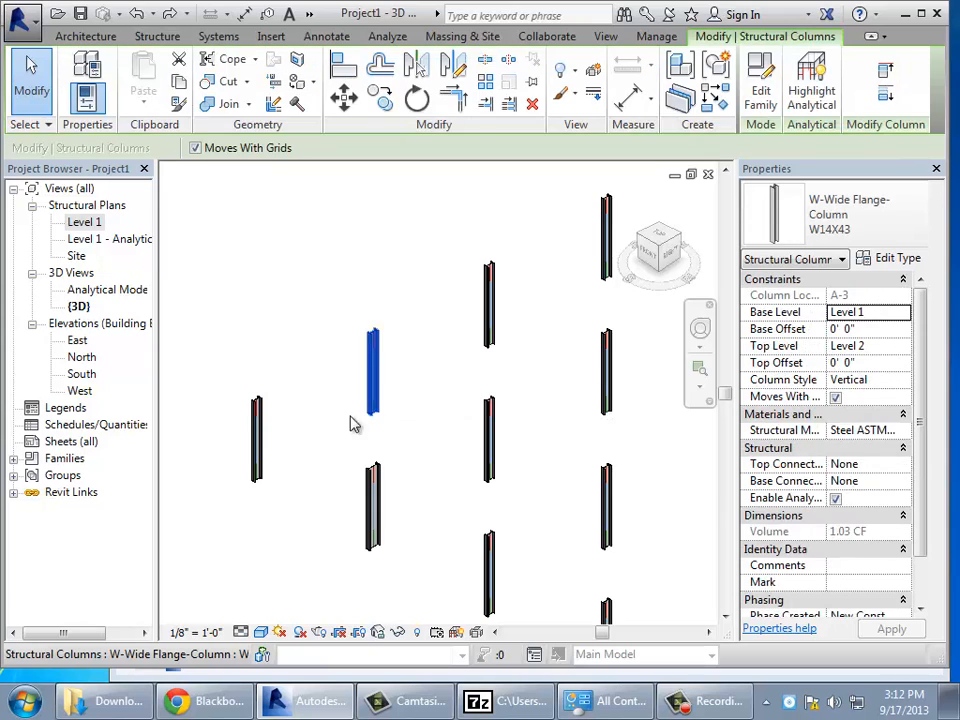
pyautogui.keyDown('ctrl'); pyautogui.click(262, 450); pyautogui.keyUp('ctrl')
pyautogui.scroll(-1, 480, 453)
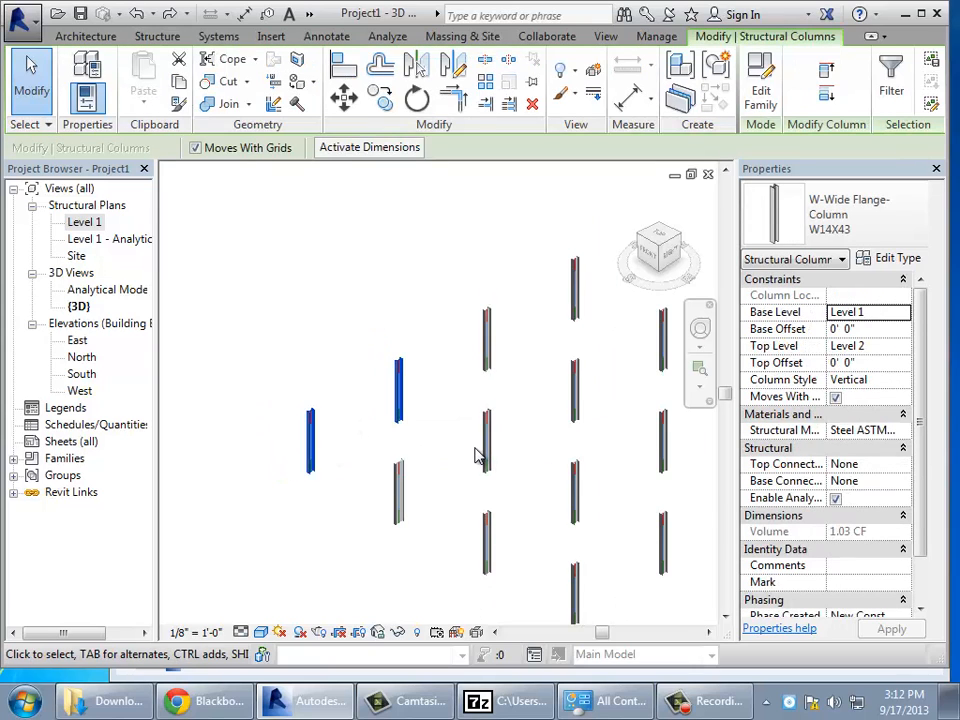
pyautogui.scroll(-1, 480, 454)
pyautogui.click(486, 452)
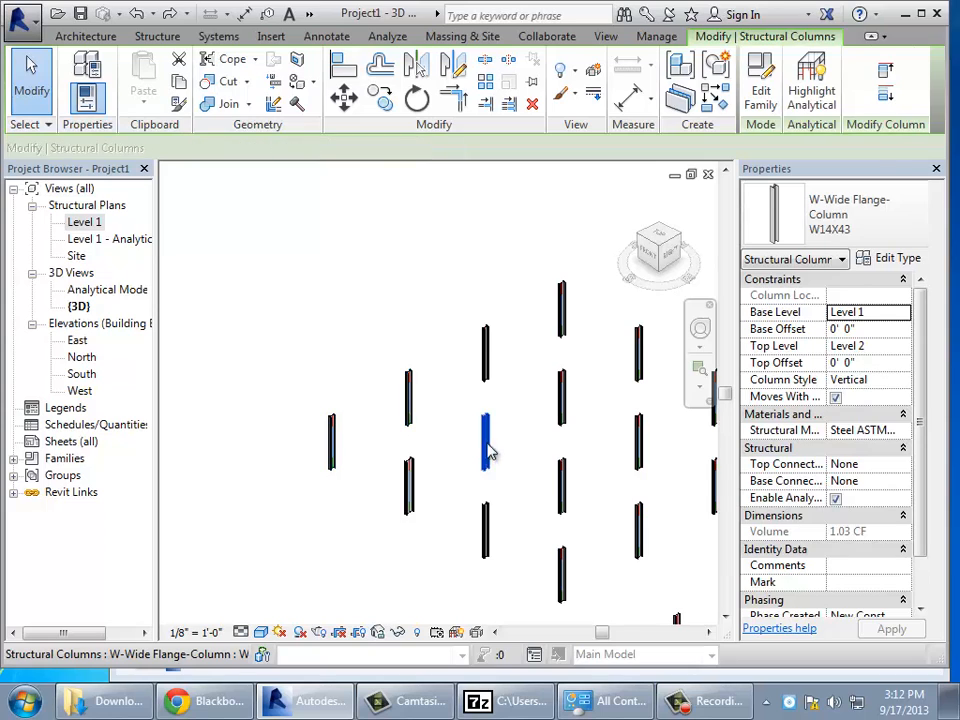
pyautogui.keyDown('ctrl'); pyautogui.click(567, 410); pyautogui.keyUp('ctrl')
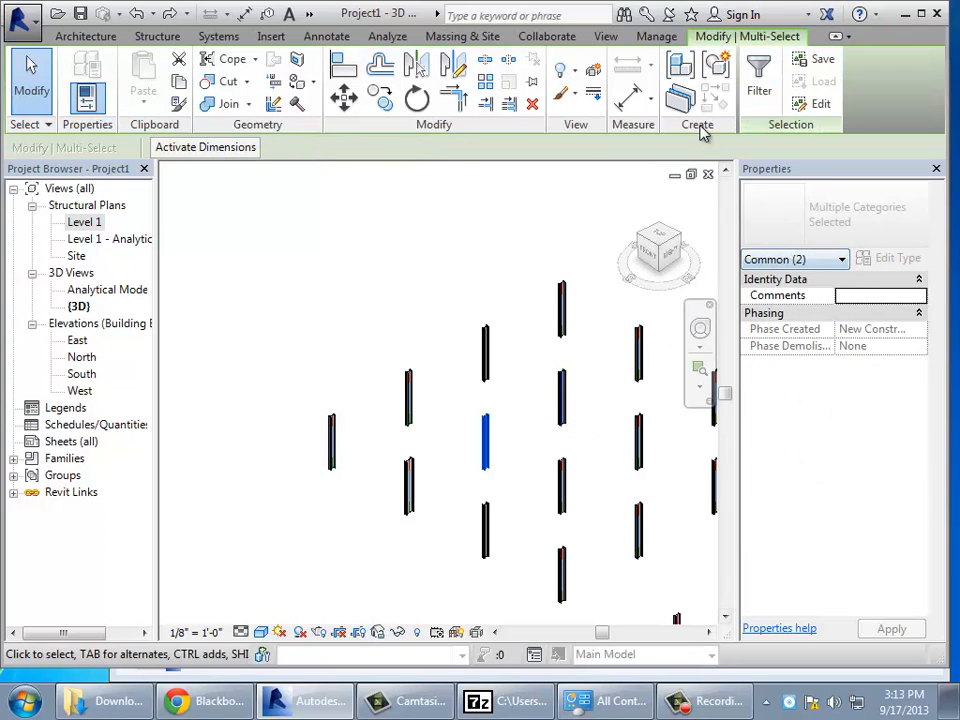
pyautogui.click(579, 435)
pyautogui.click(565, 418)
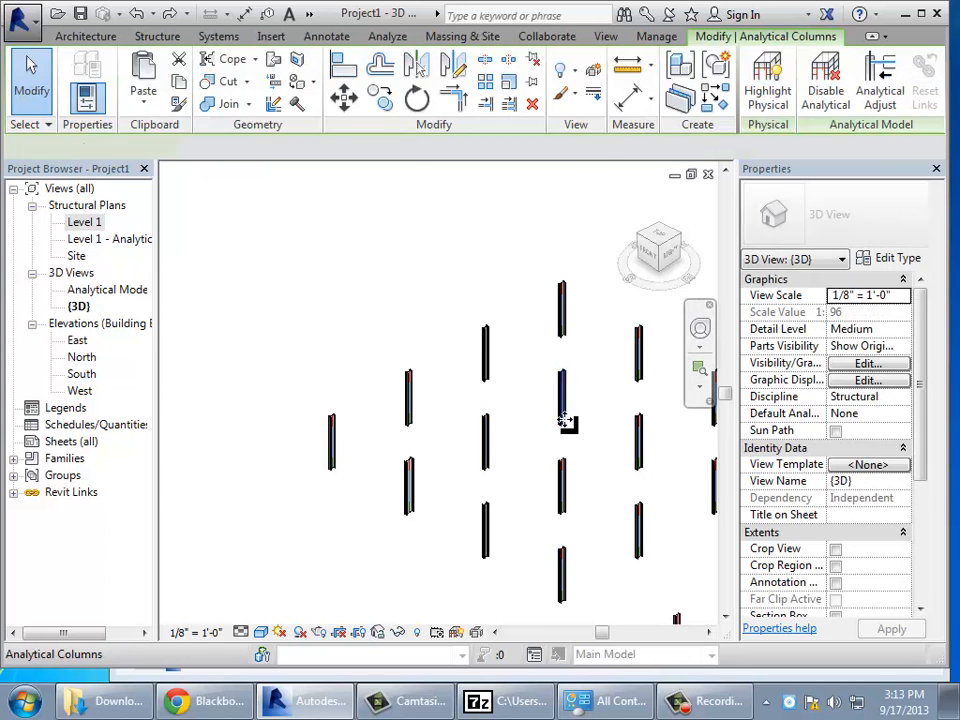
pyautogui.keyDown('ctrl'); pyautogui.click(489, 464); pyautogui.keyUp('ctrl')
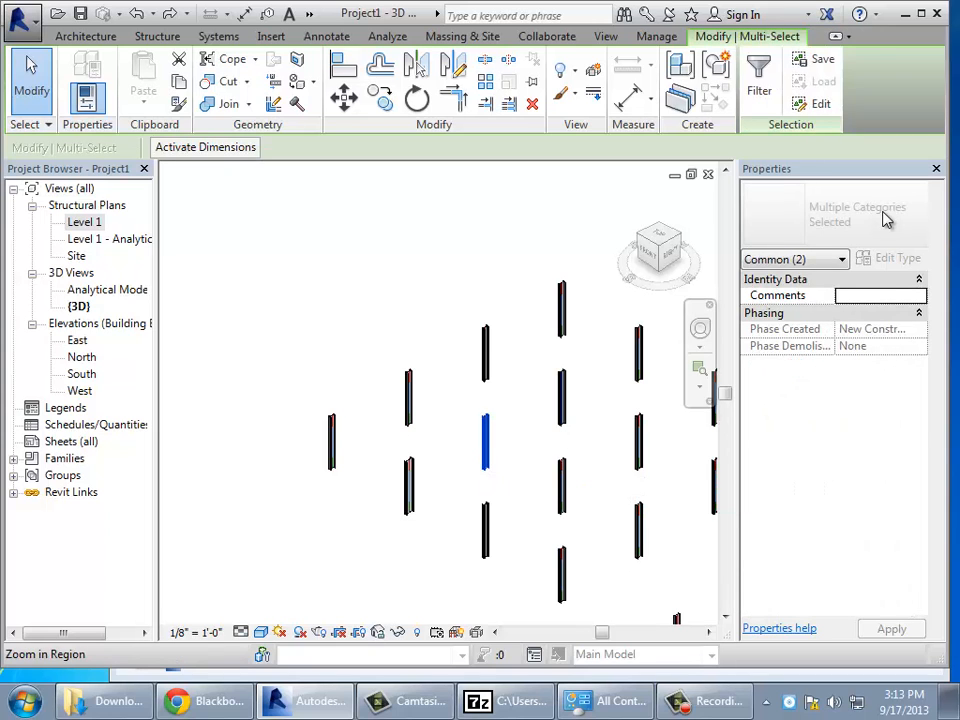
pyautogui.click(566, 330)
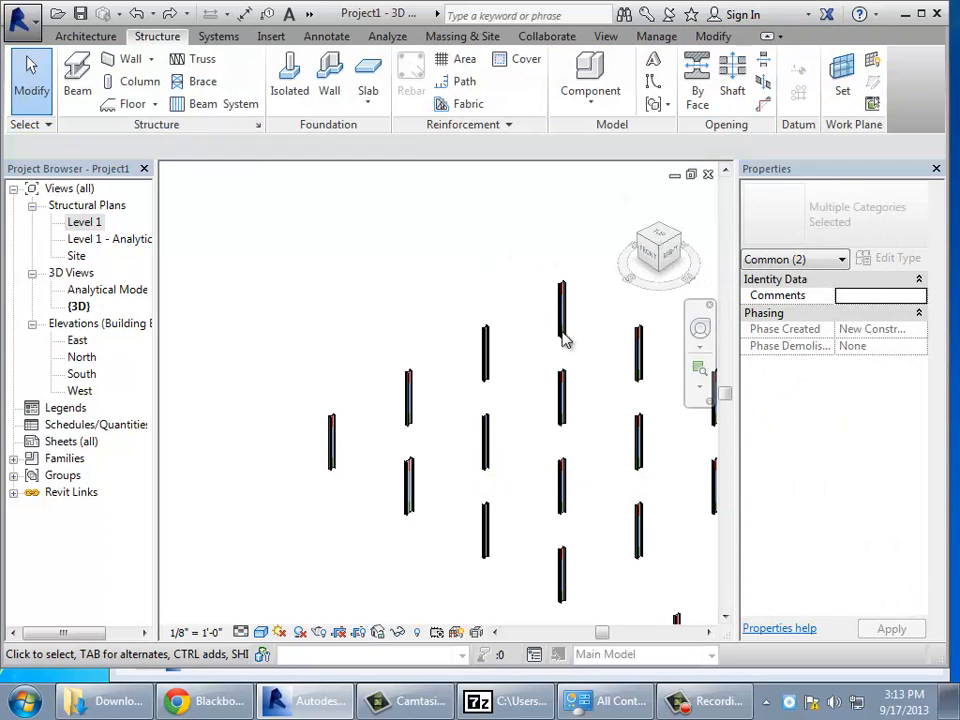
# Change the column at grids B and 2 to type W24X55.
pyautogui.click(567, 404)
pyautogui.click(855, 238)
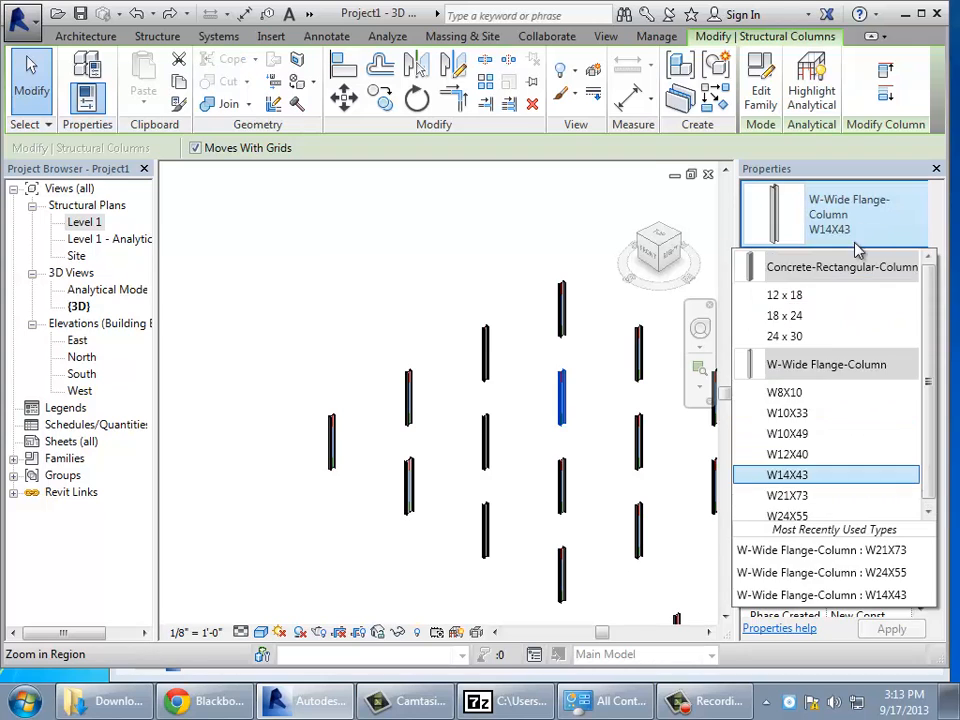
pyautogui.click(818, 516)
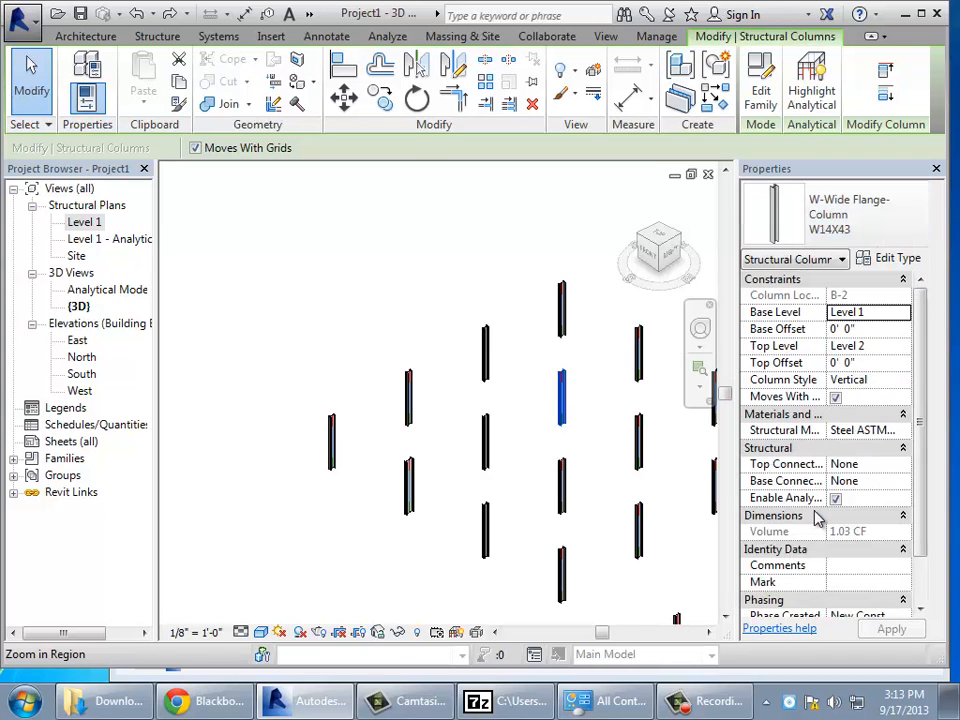
pyautogui.click(523, 448)
# Change the column at grids B and 3 to type W24X55.
pyautogui.click(487, 445)
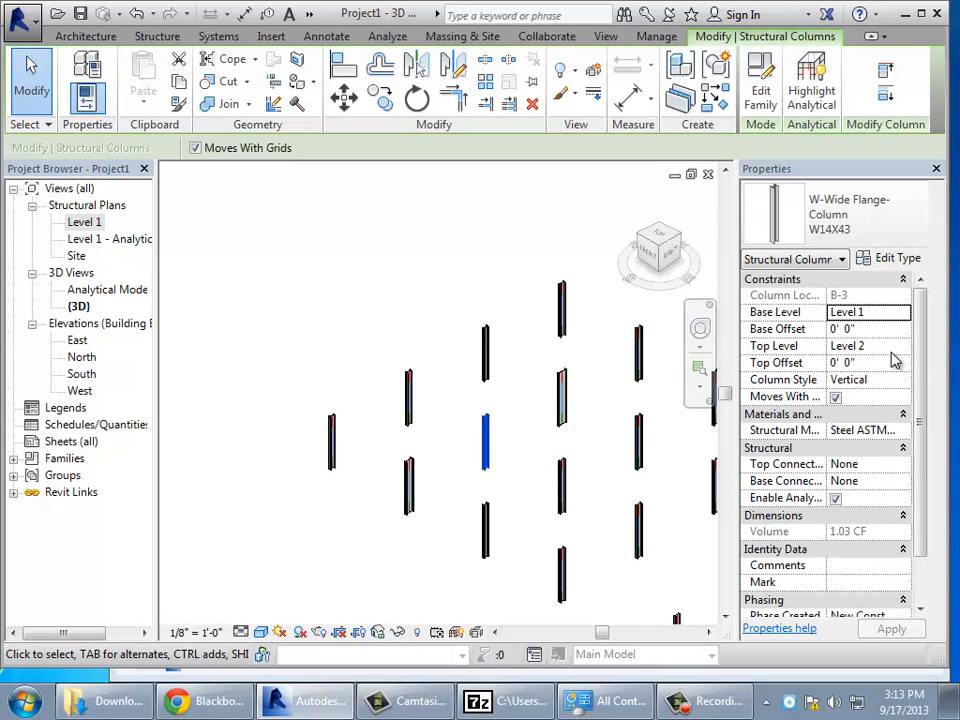
pyautogui.click(866, 225)
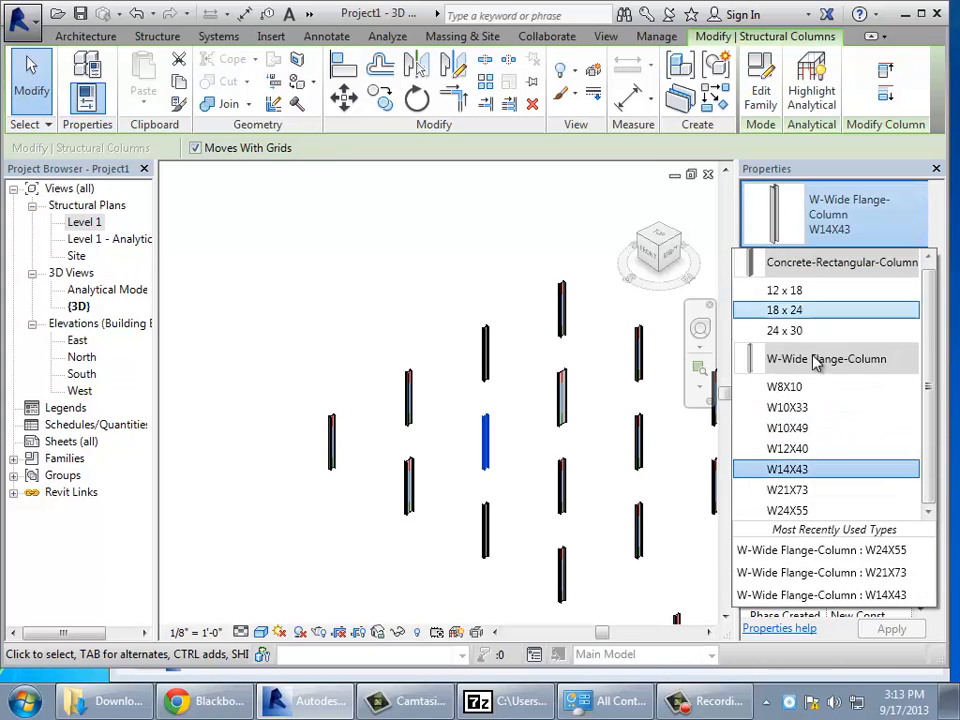
pyautogui.click(797, 512)
pyautogui.click(484, 293)
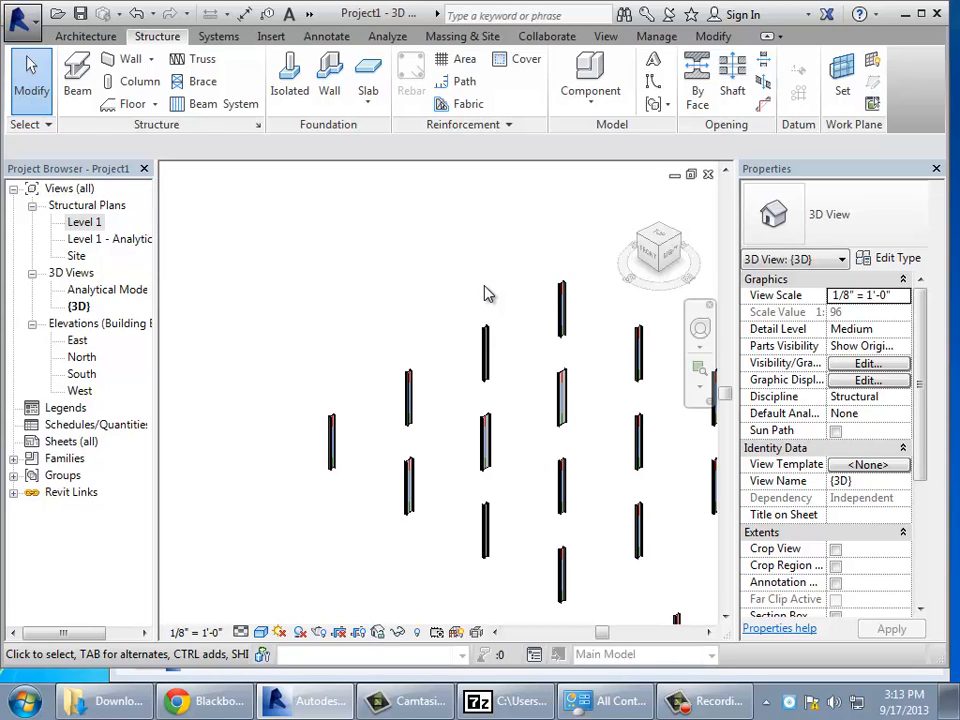
# Set the top level of the W24X55 column at grids B and 3 to Level 3 and deselect it.
pyautogui.click(487, 454)
pyautogui.click(499, 449)
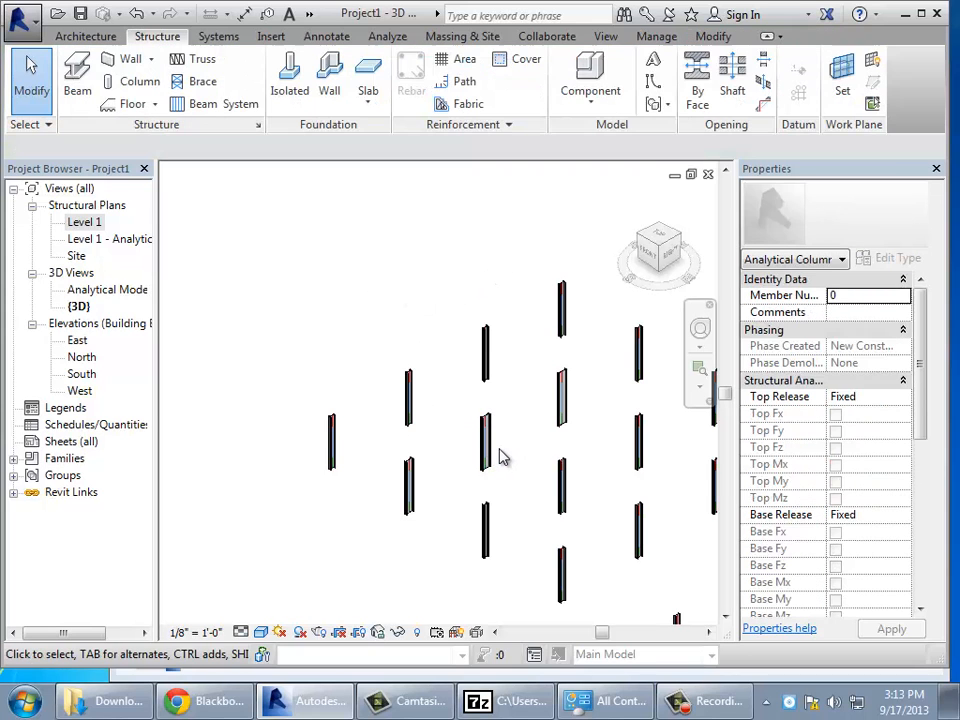
pyautogui.click(490, 454)
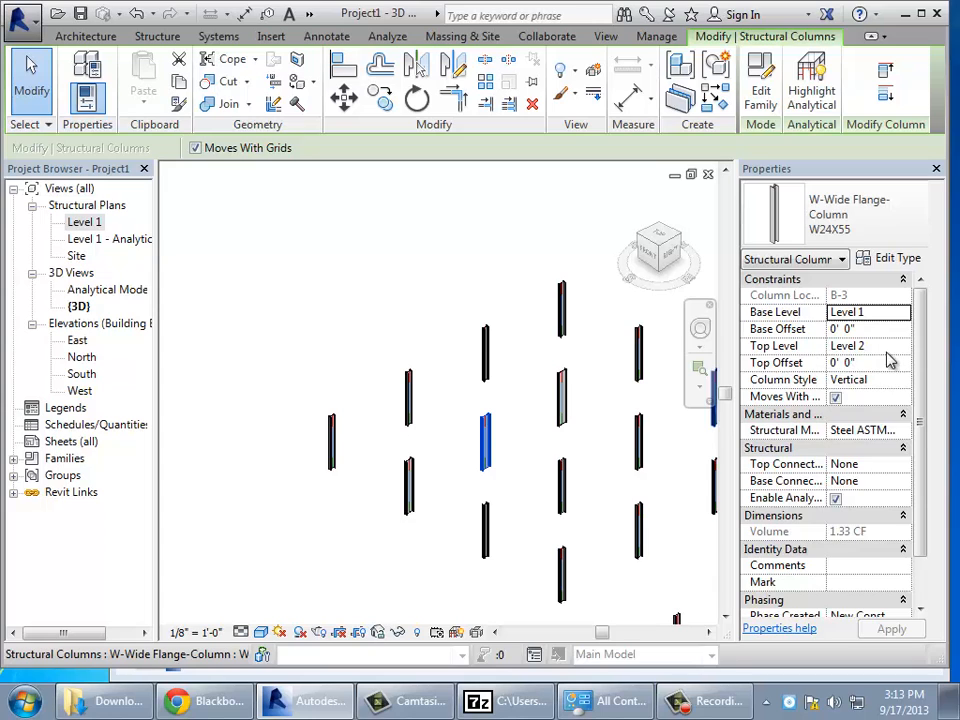
pyautogui.click(875, 346)
pyautogui.click(855, 394)
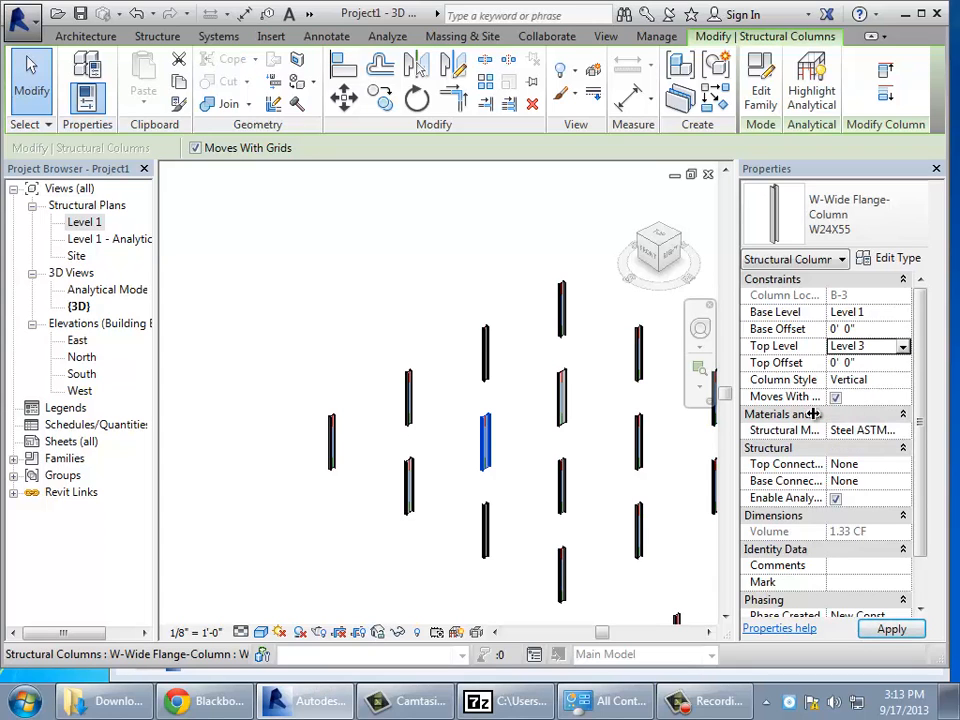
pyautogui.click(872, 628)
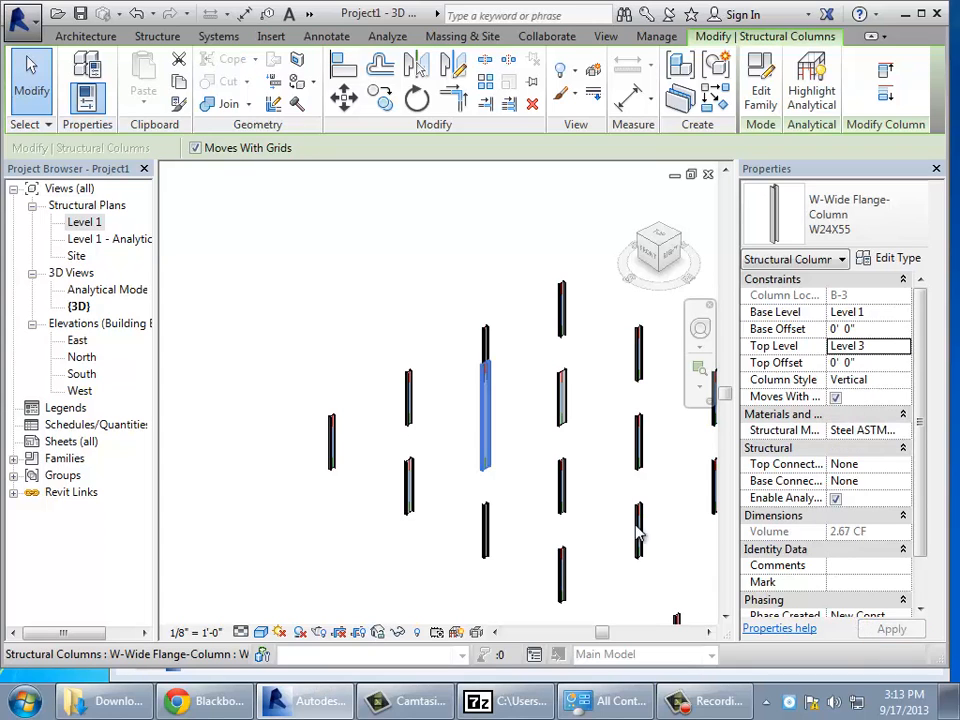
pyautogui.click(346, 312)
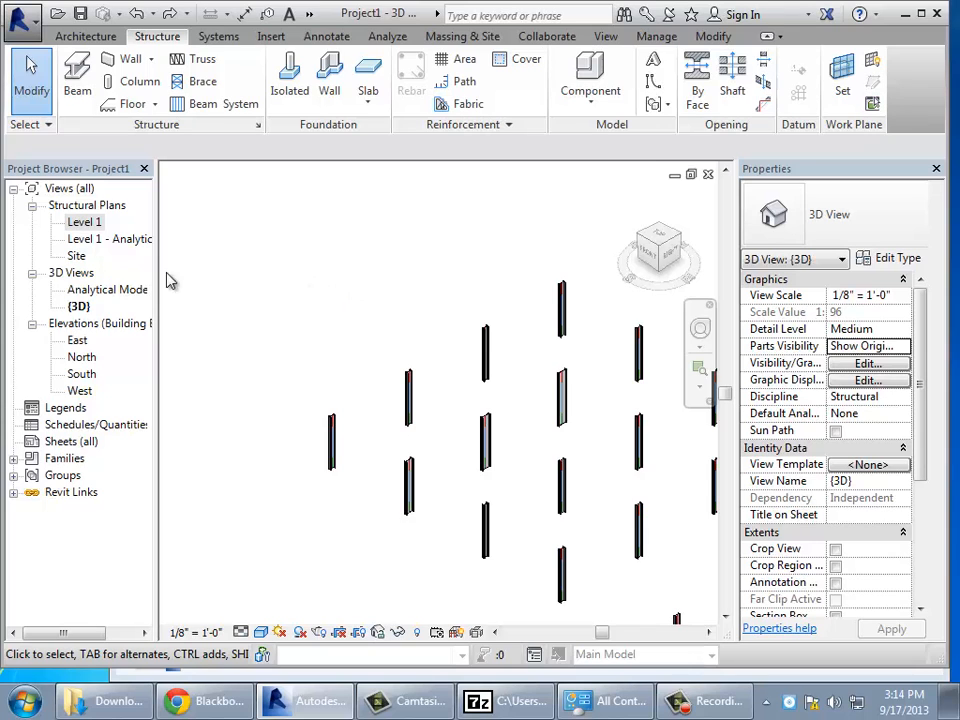
# Open the Level 1 structural plan.
pyautogui.click(100, 225)
pyautogui.doubleClick(101, 226)
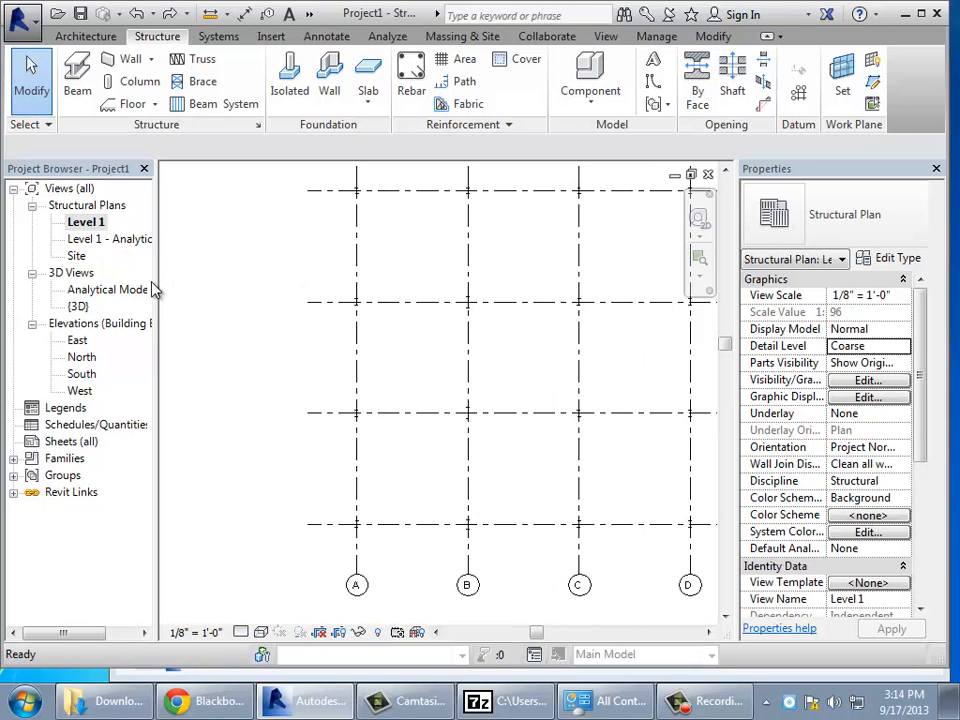
pyautogui.scroll(2, 267, 366)
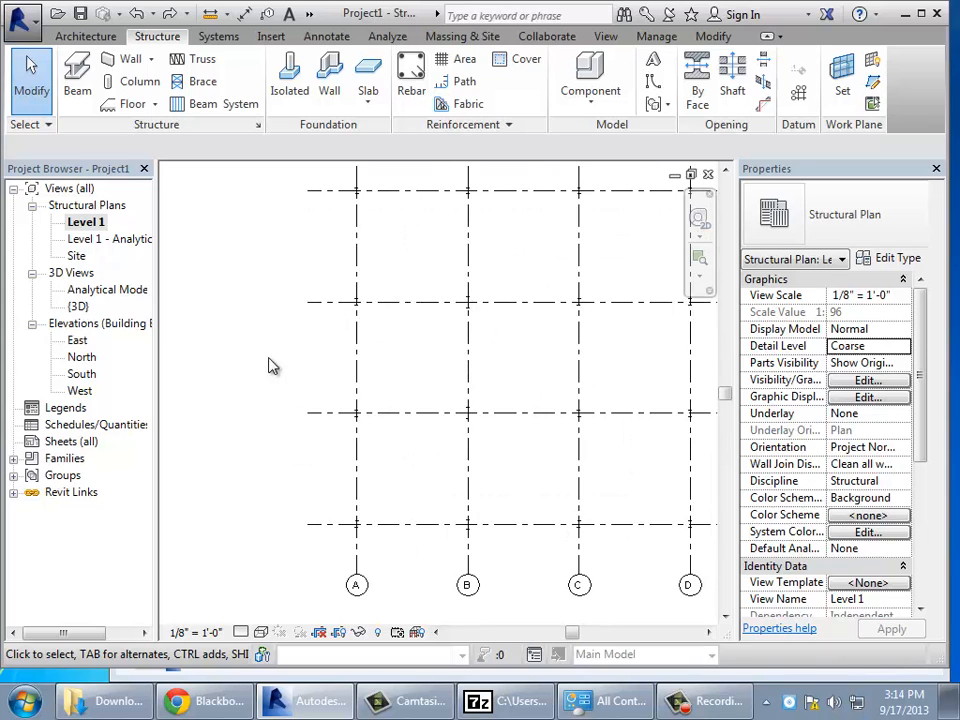
# Move grid A outward to 31' - 0" from grid B, and undo the move.
pyautogui.click(357, 369)
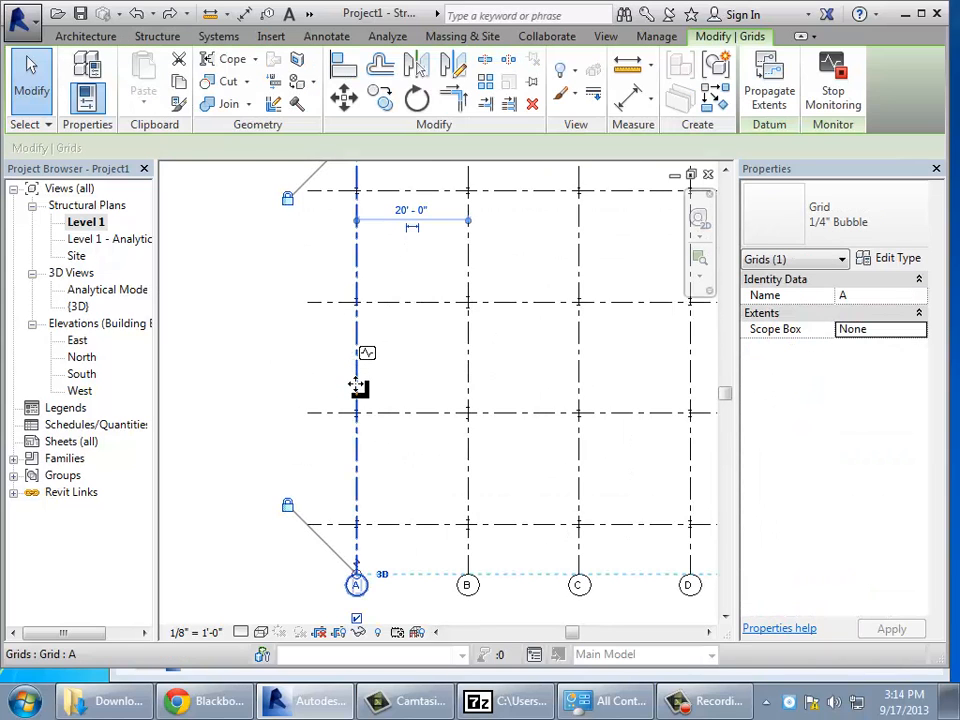
pyautogui.moveTo(358, 388); pyautogui.dragTo(295, 388)
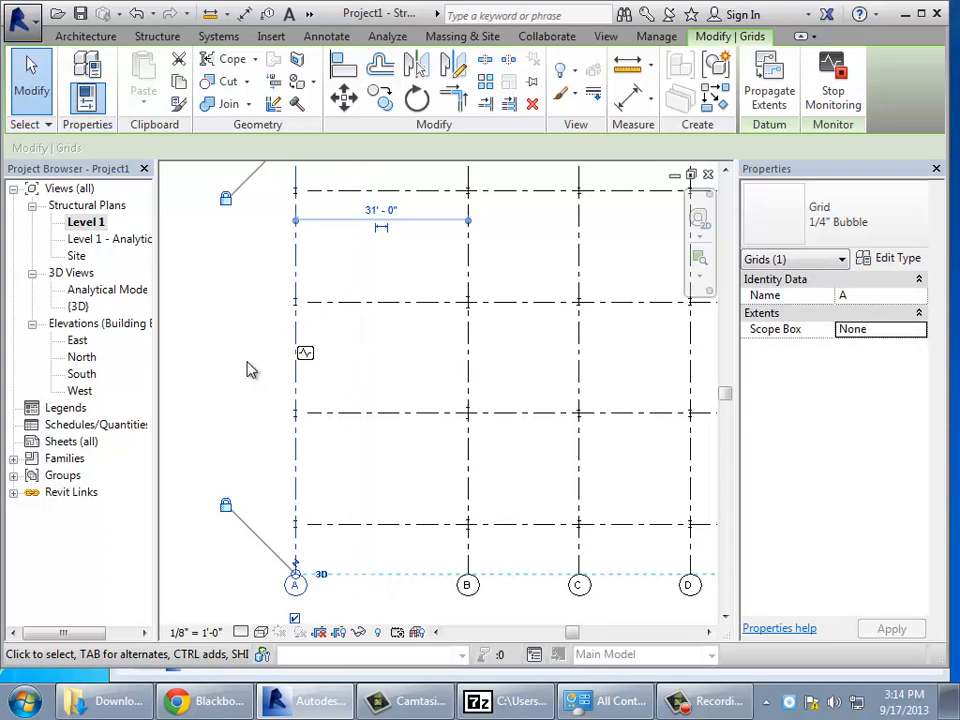
pyautogui.scroll(4, 306, 394)
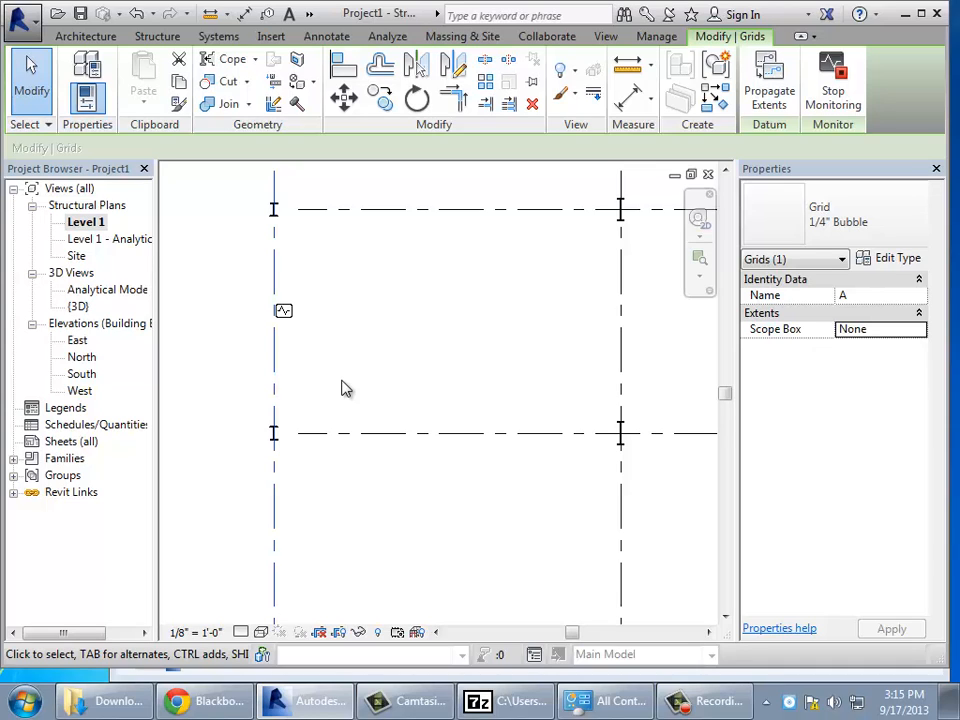
pyautogui.hotkey('ctrl', 'z')
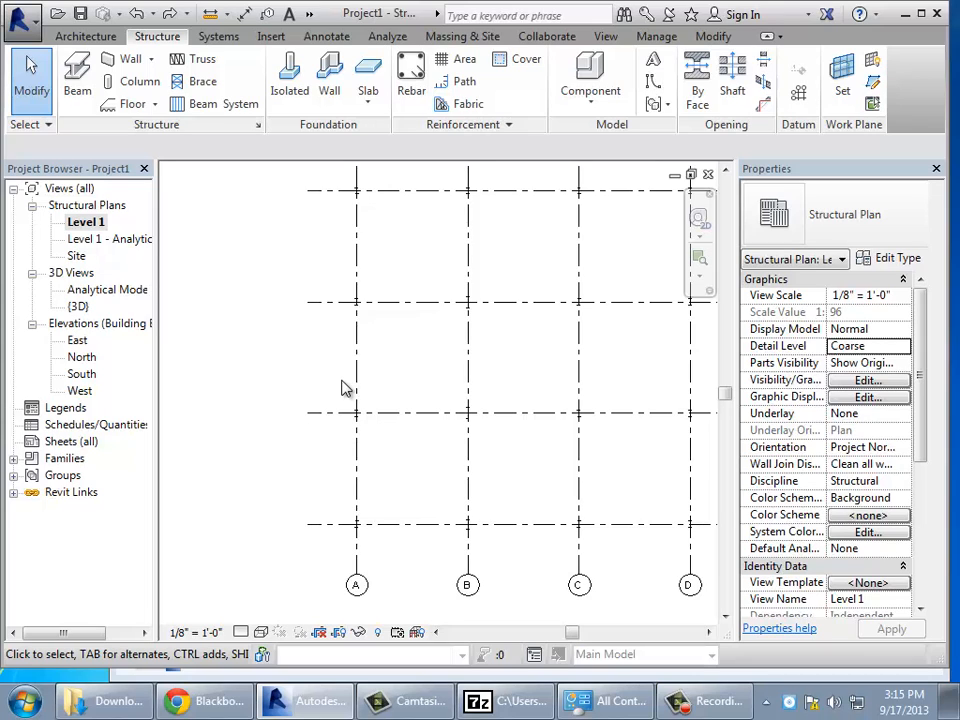
# Start the Beam command, dismiss the save reminder, and choose the W-Wide Flange W12X26 beam type.
pyautogui.click(75, 100)
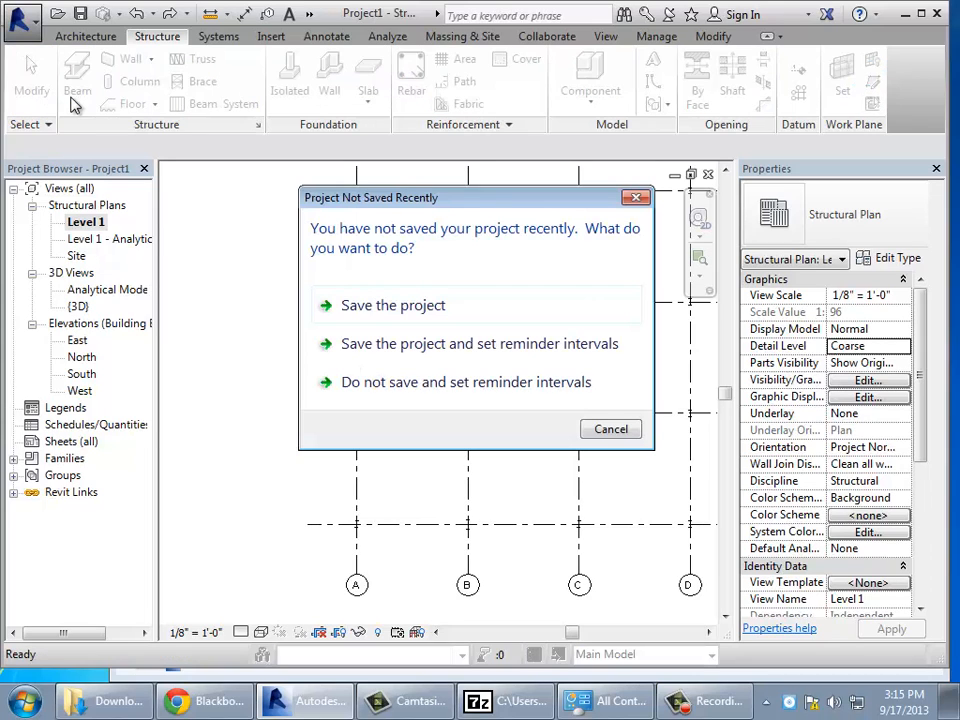
pyautogui.click(630, 431)
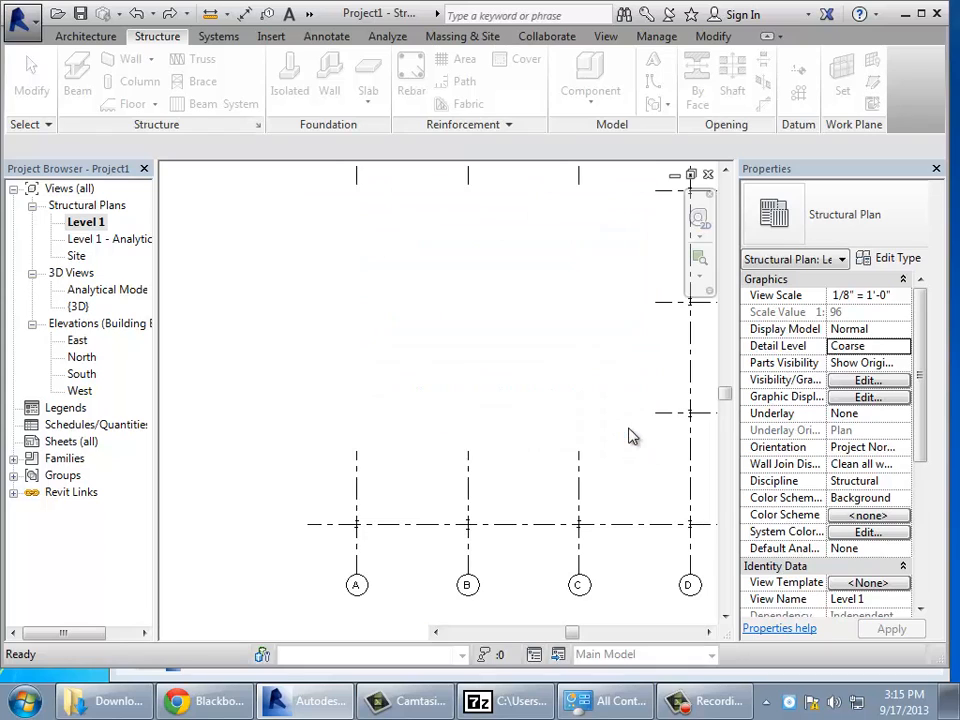
pyautogui.click(157, 36)
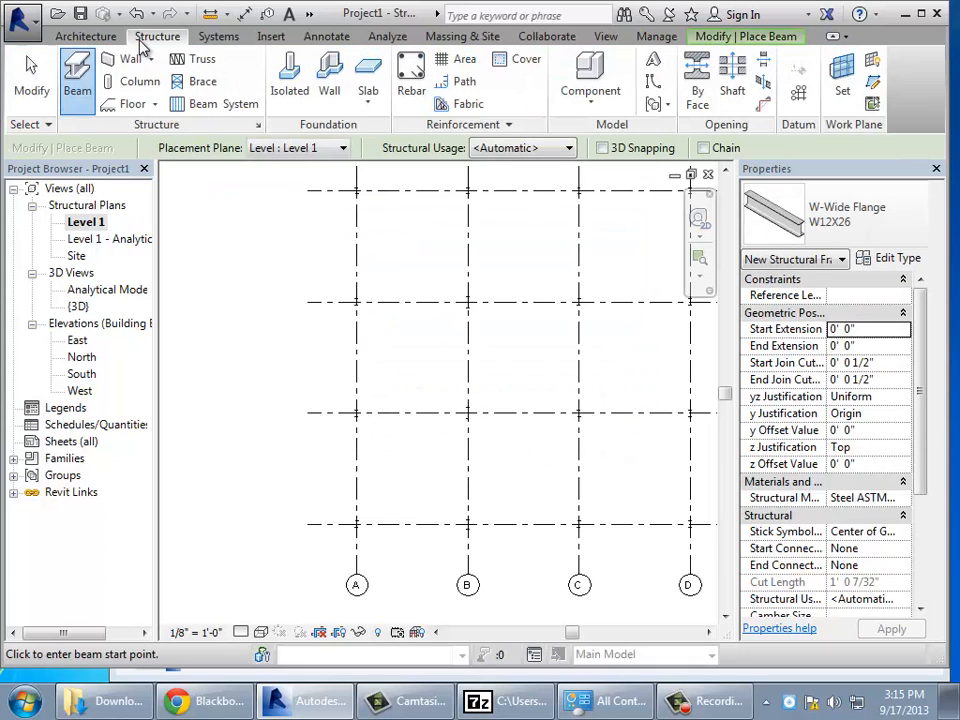
pyautogui.click(843, 226)
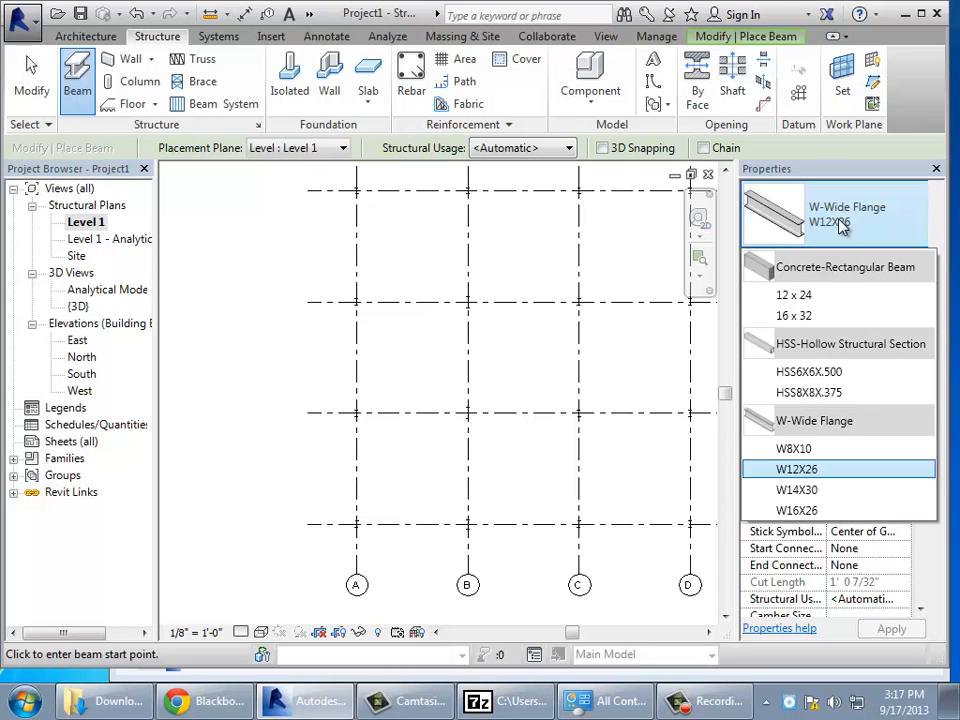
pyautogui.click(806, 469)
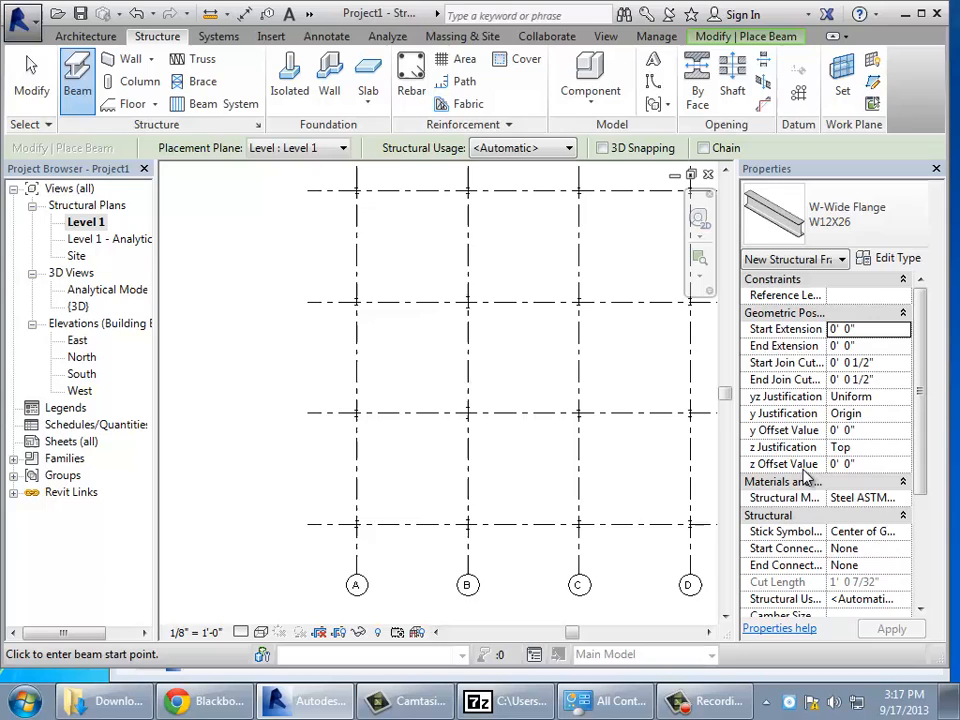
# Open the default 3D view and set the beam placement plane to Level 2.
pyautogui.click(309, 14)
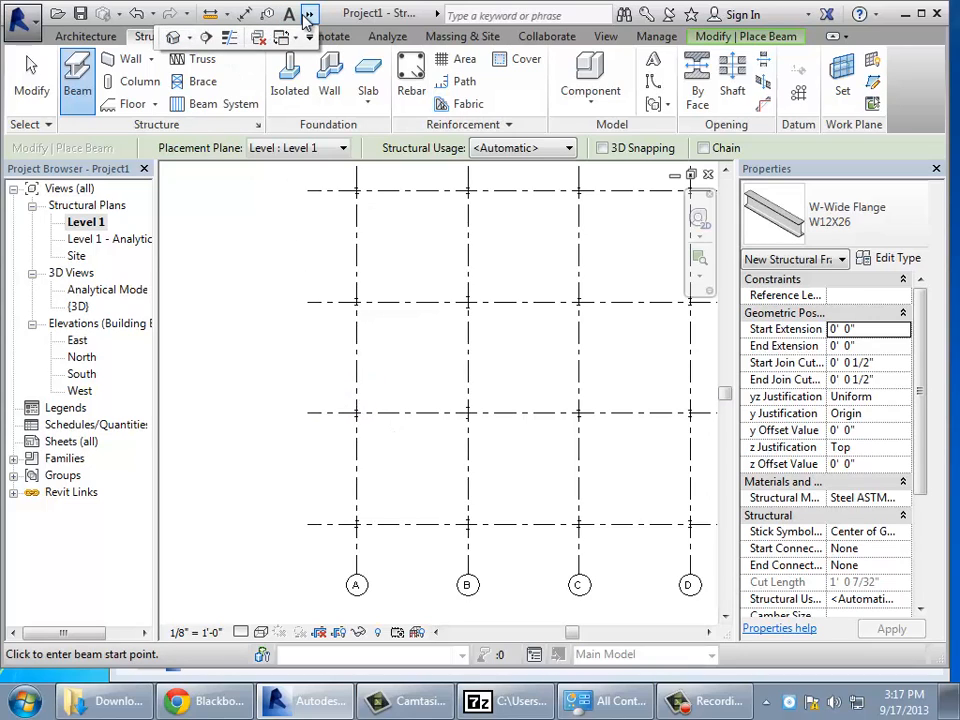
pyautogui.click(172, 38)
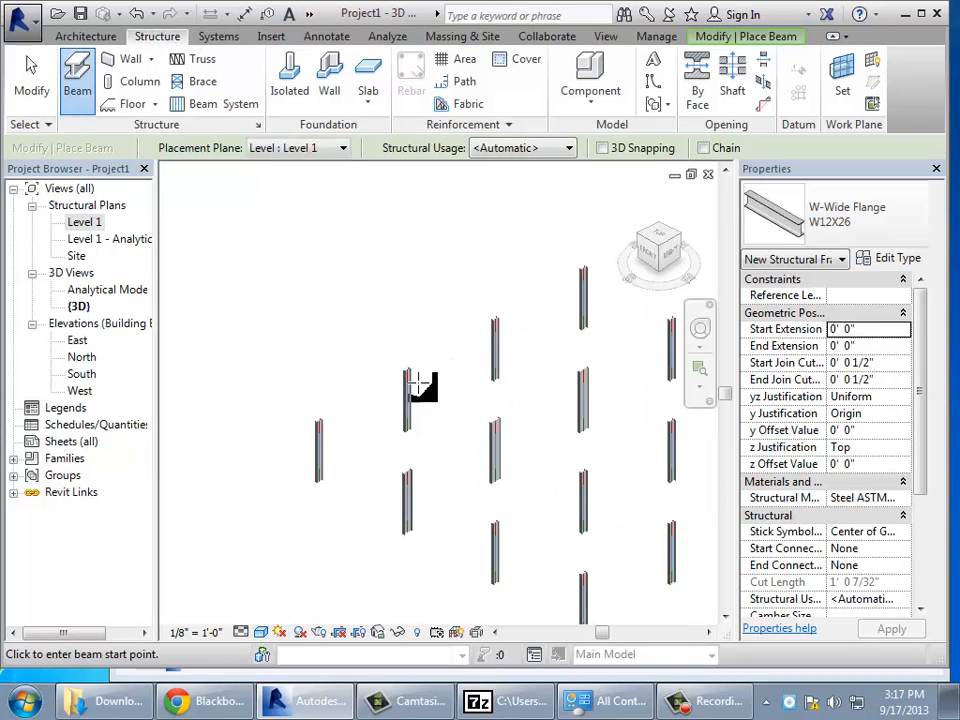
pyautogui.scroll(2, 420, 385)
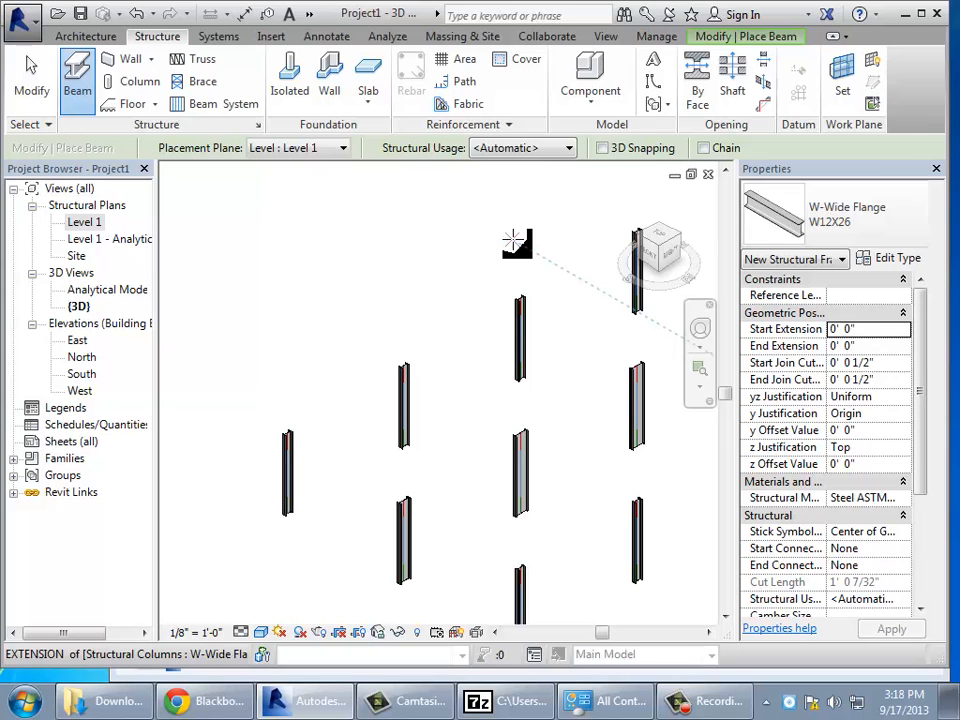
pyautogui.click(334, 151)
pyautogui.click(300, 379)
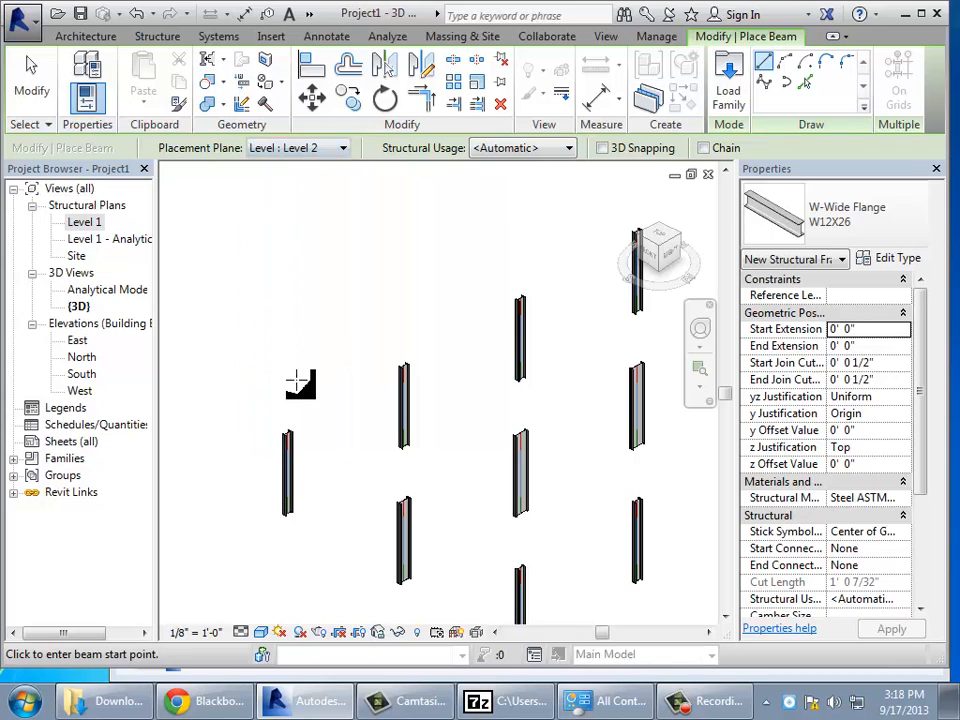
# Enable 3D Snapping and place two W12X26 beams along grid A, joining the tops of its first three columns.
pyautogui.click(521, 152)
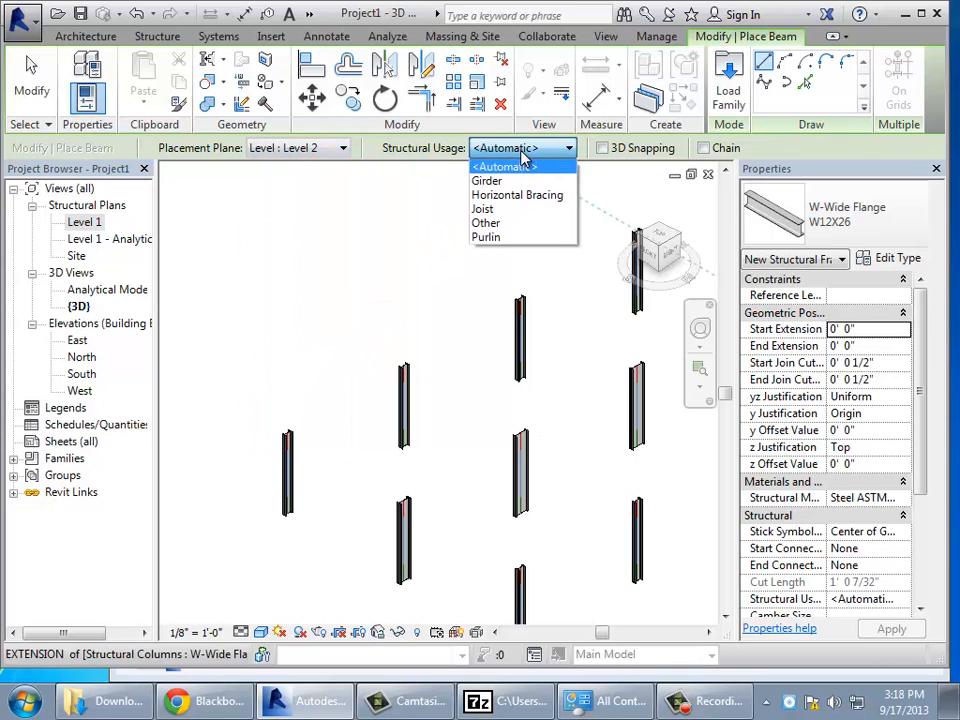
pyautogui.click(508, 250)
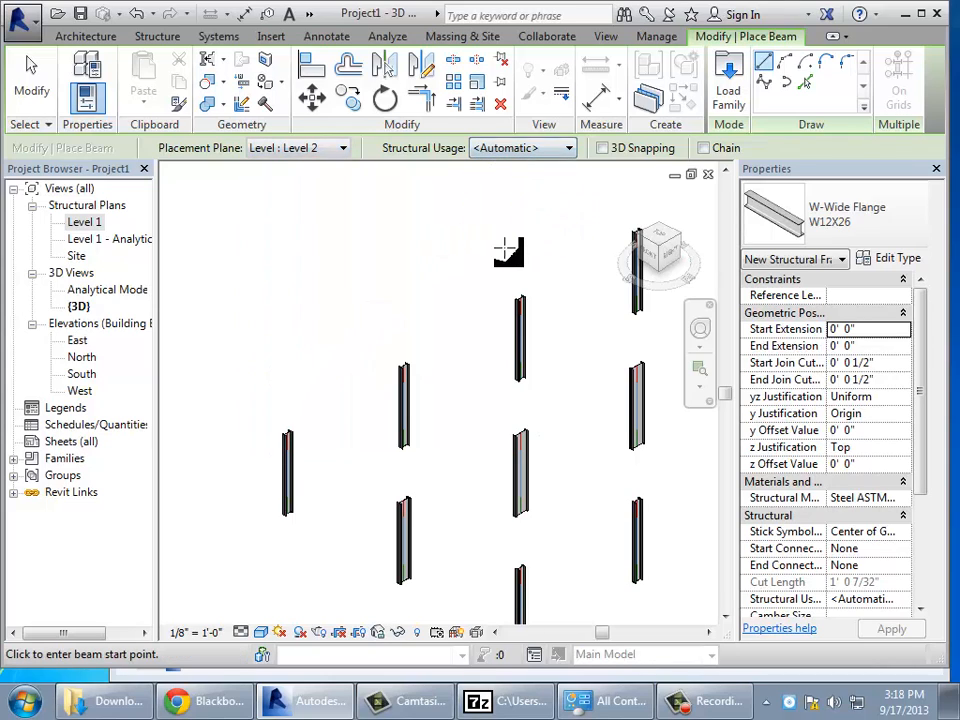
pyautogui.click(602, 148)
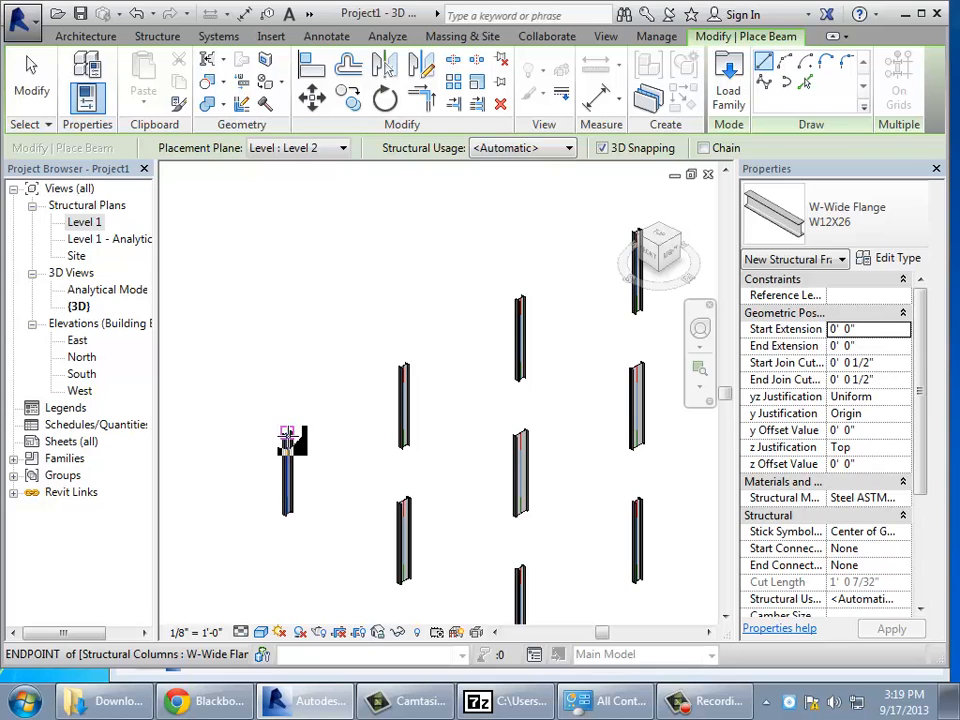
pyautogui.click(287, 434)
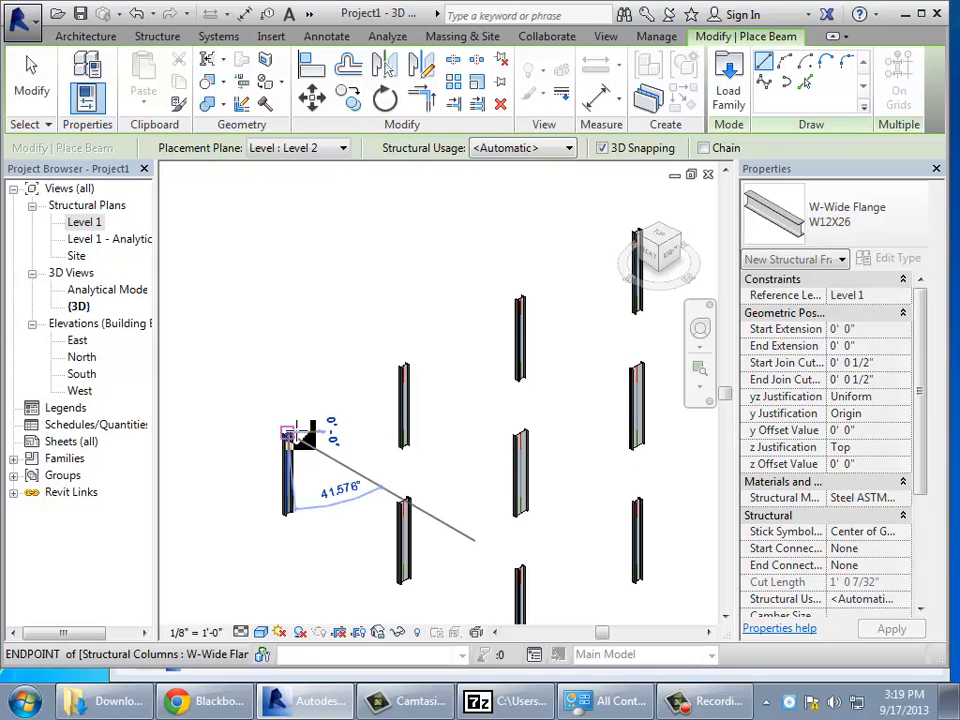
pyautogui.click(403, 368)
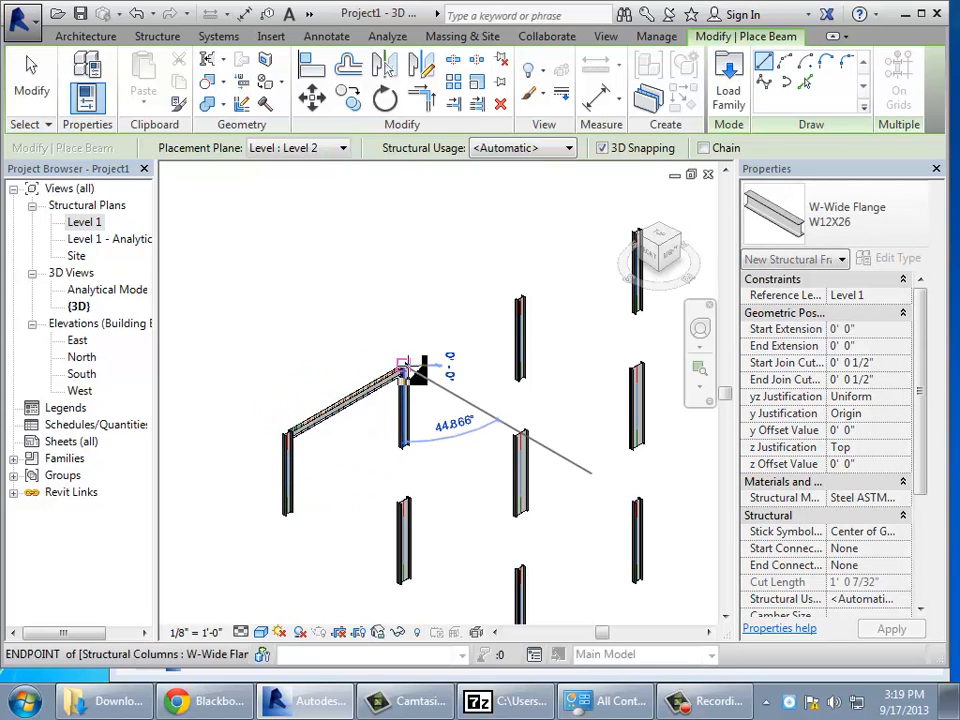
pyautogui.click(519, 298)
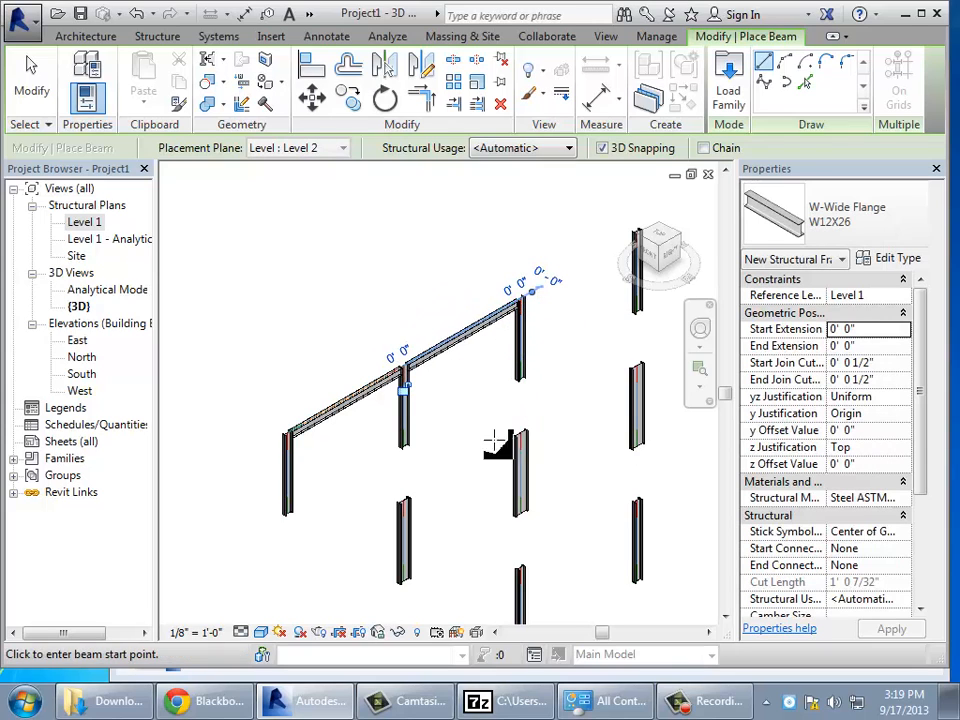
# Add a beam from the top of the corner column on grid A to the adjacent column on grid B.
pyautogui.click(288, 433)
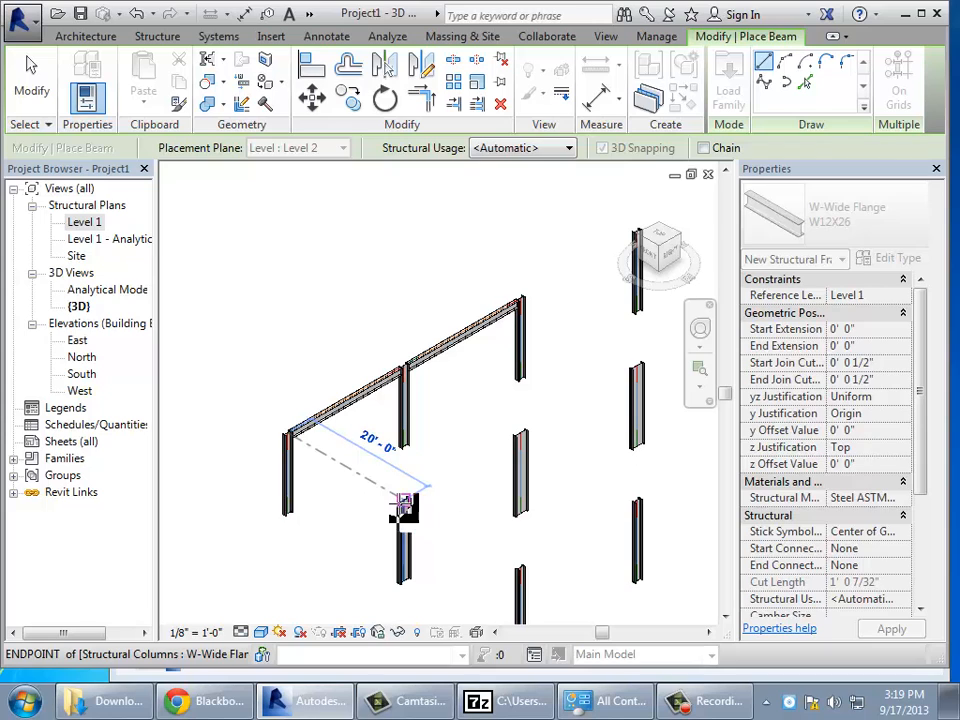
pyautogui.click(404, 503)
pyautogui.scroll(1, 466, 505)
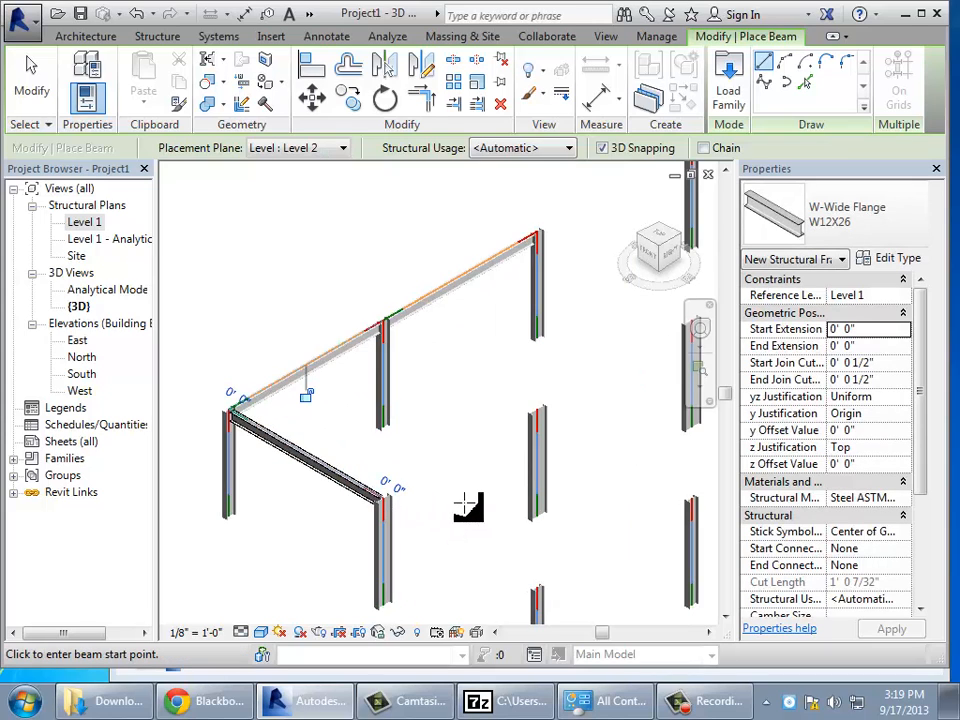
pyautogui.scroll(-3, 466, 505)
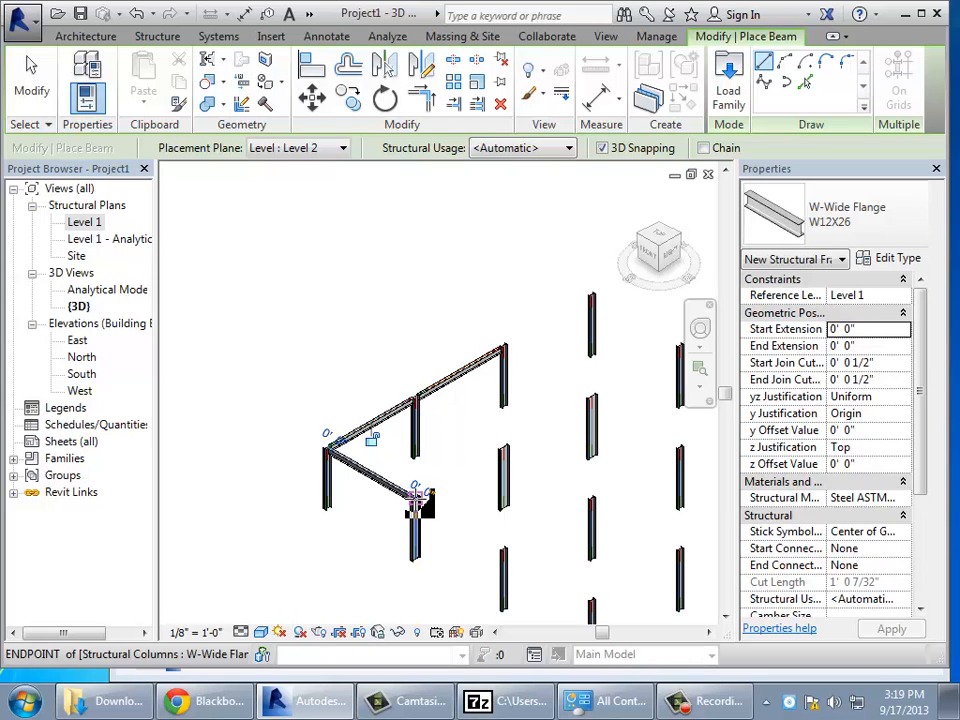
# Place one continuous beam along grid B from its first column top to its fourth column top.
pyautogui.click(416, 497)
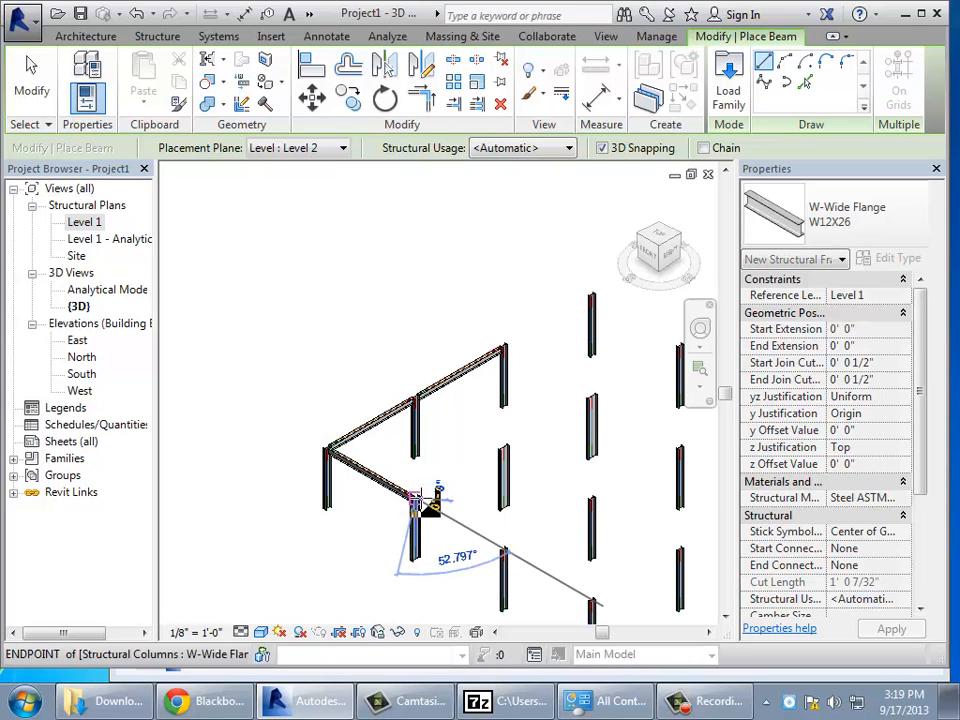
pyautogui.click(680, 350)
pyautogui.click(679, 346)
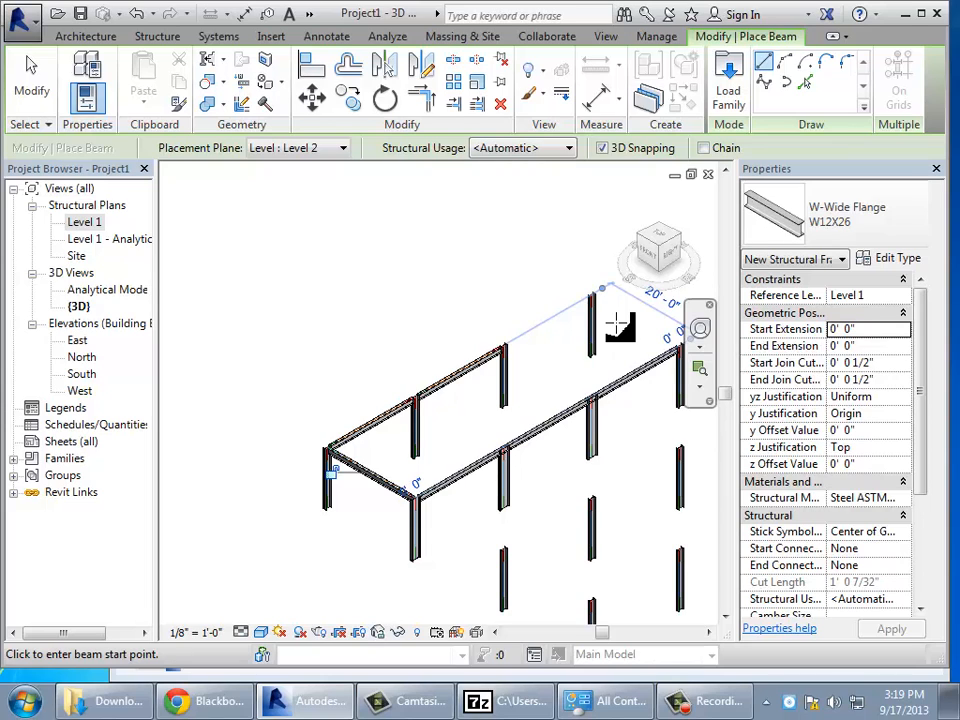
# Split the long grid B beam where it crosses the second column.
pyautogui.click(31, 80)
pyautogui.click(558, 420)
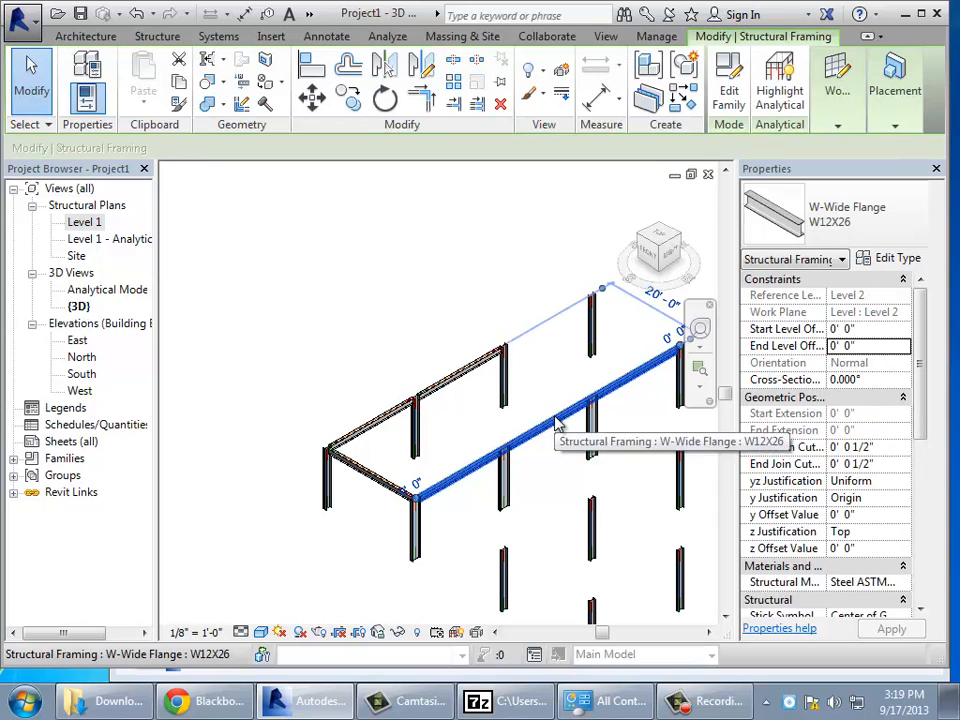
pyautogui.click(453, 104)
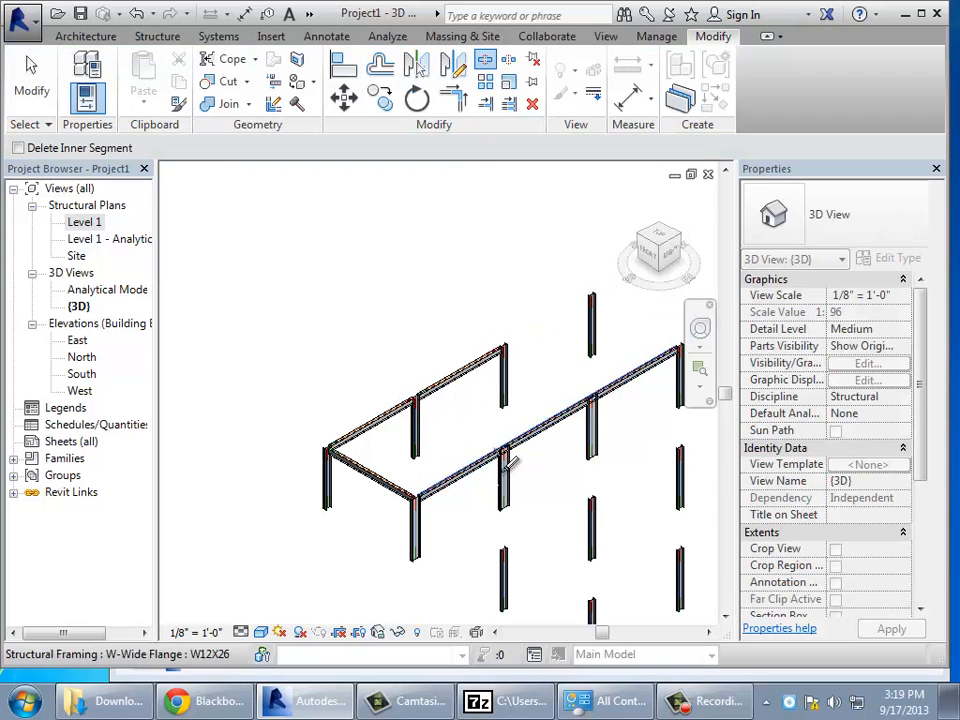
pyautogui.scroll(2, 508, 460)
pyautogui.scroll(4, 508, 466)
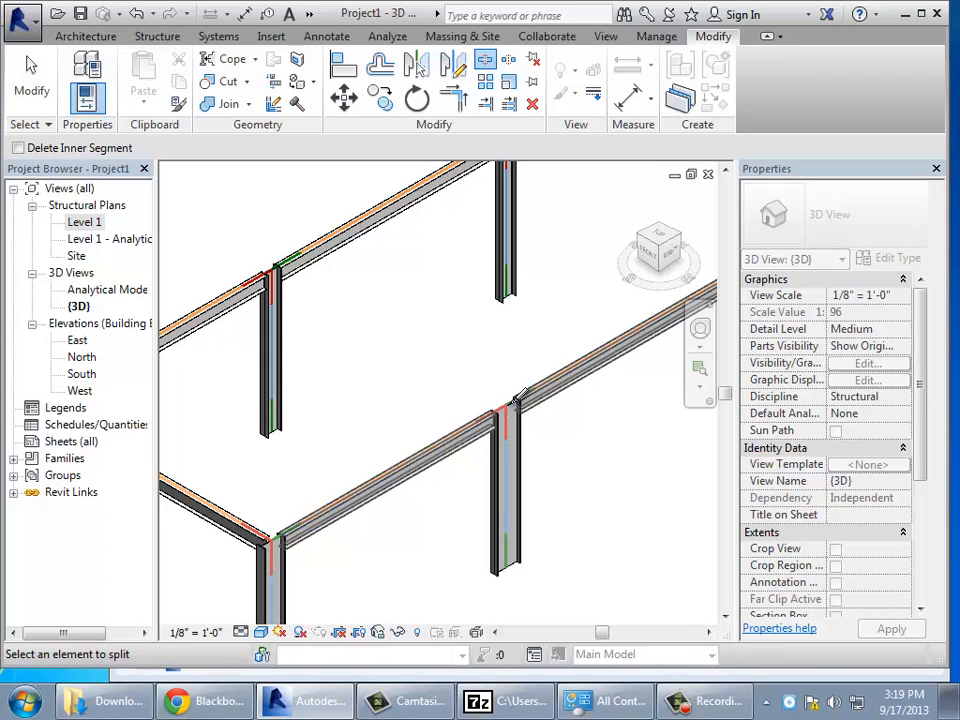
pyautogui.click(30, 80)
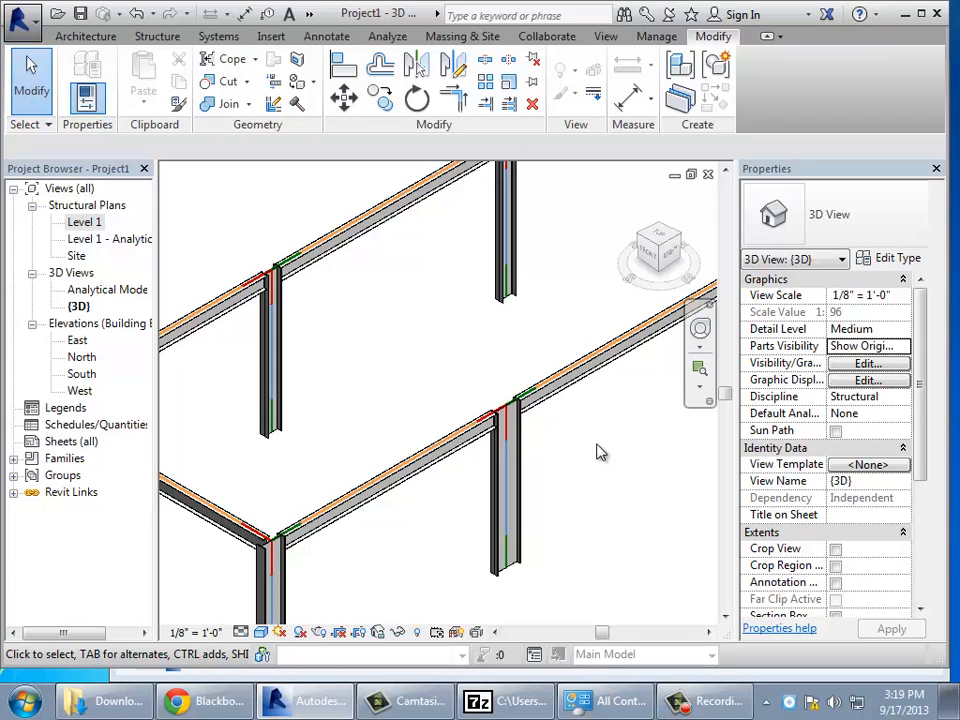
# Split the remaining long beam segment on grid B where it crosses the third column.
pyautogui.click(709, 632)
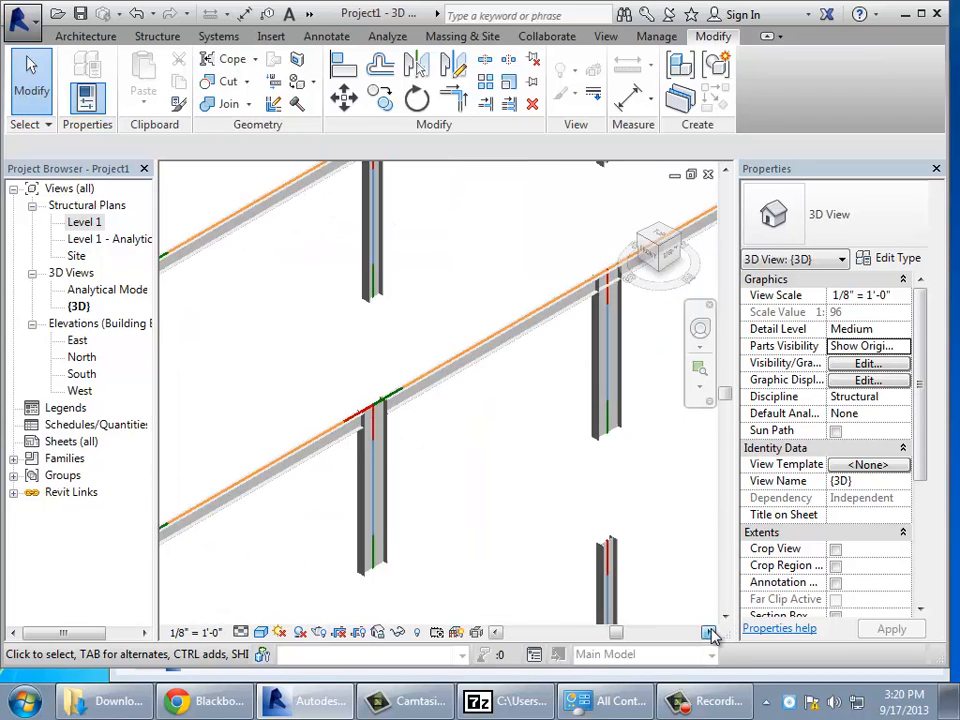
pyautogui.click(549, 311)
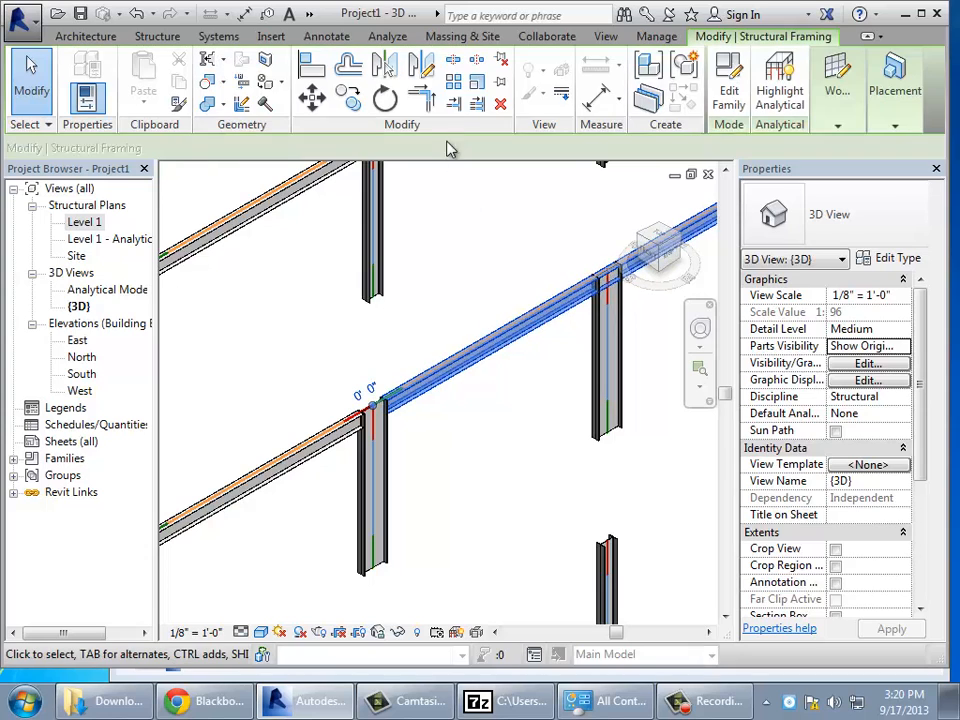
pyautogui.click(453, 60)
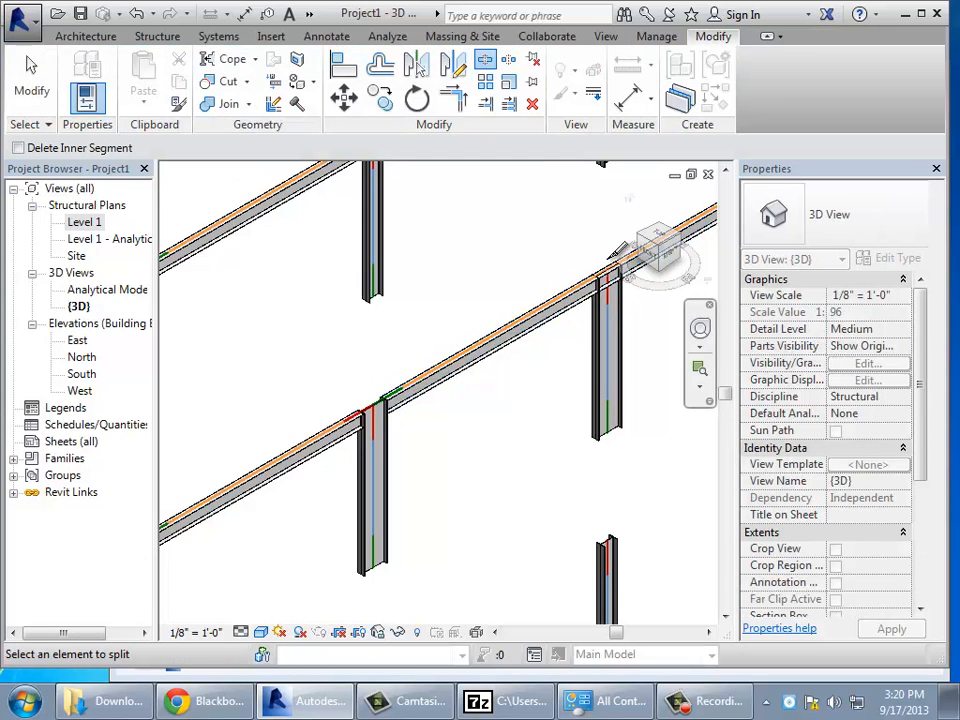
pyautogui.click(618, 263)
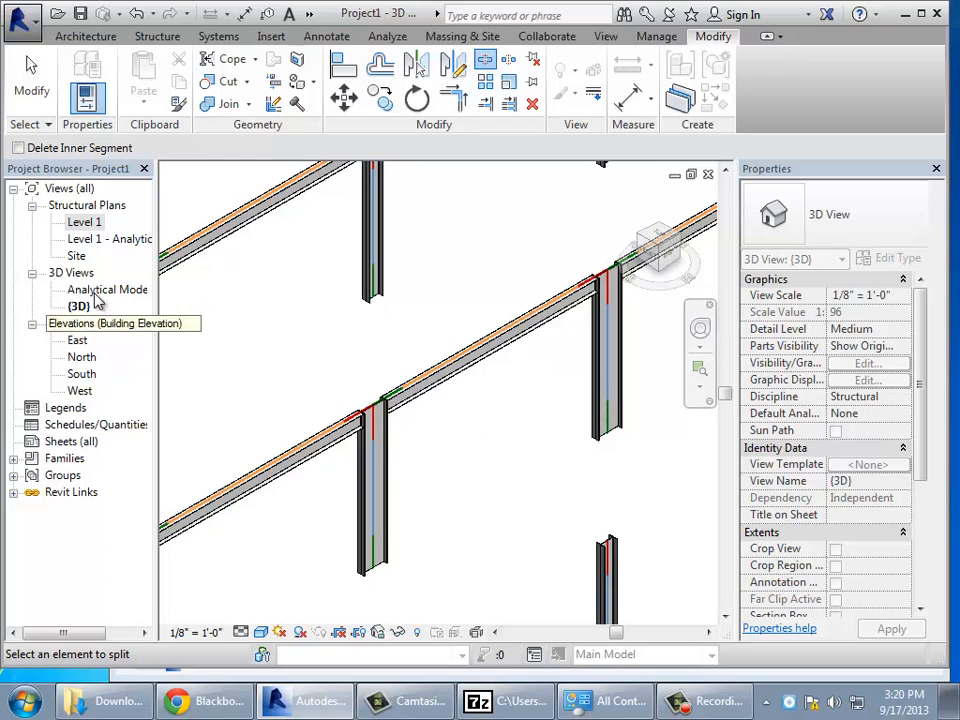
# Open the Level 1 structural plan to check how the columns and beams display there.
pyautogui.click(82, 224)
pyautogui.doubleClick(82, 224)
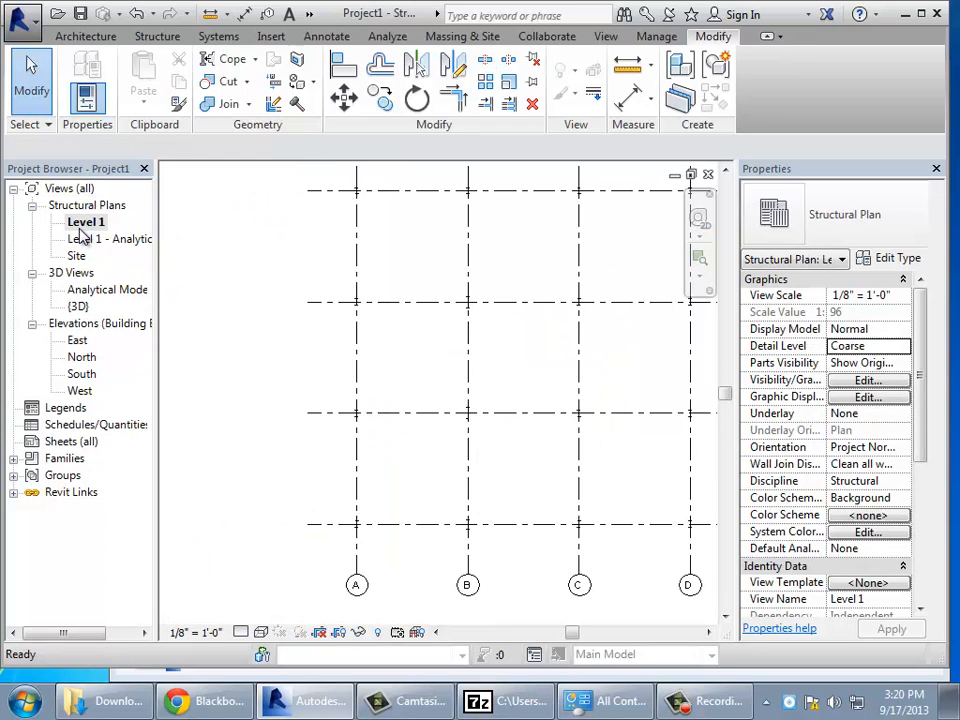
pyautogui.scroll(5, 372, 468)
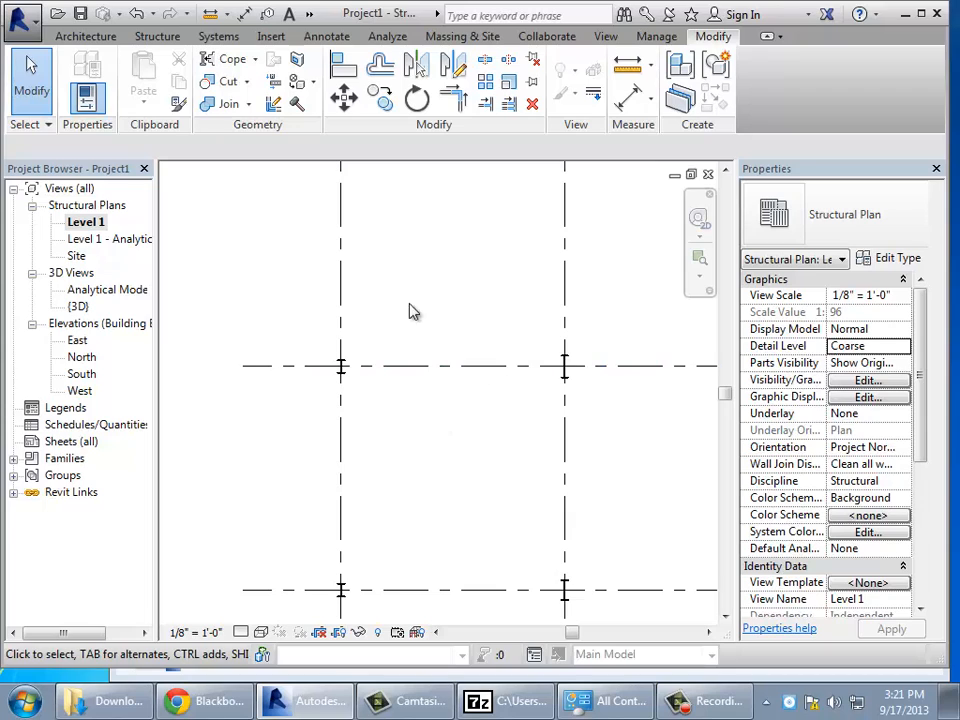
# Create new floor plan views for Level 2, Level 3 and Level 4.
pyautogui.click(606, 36)
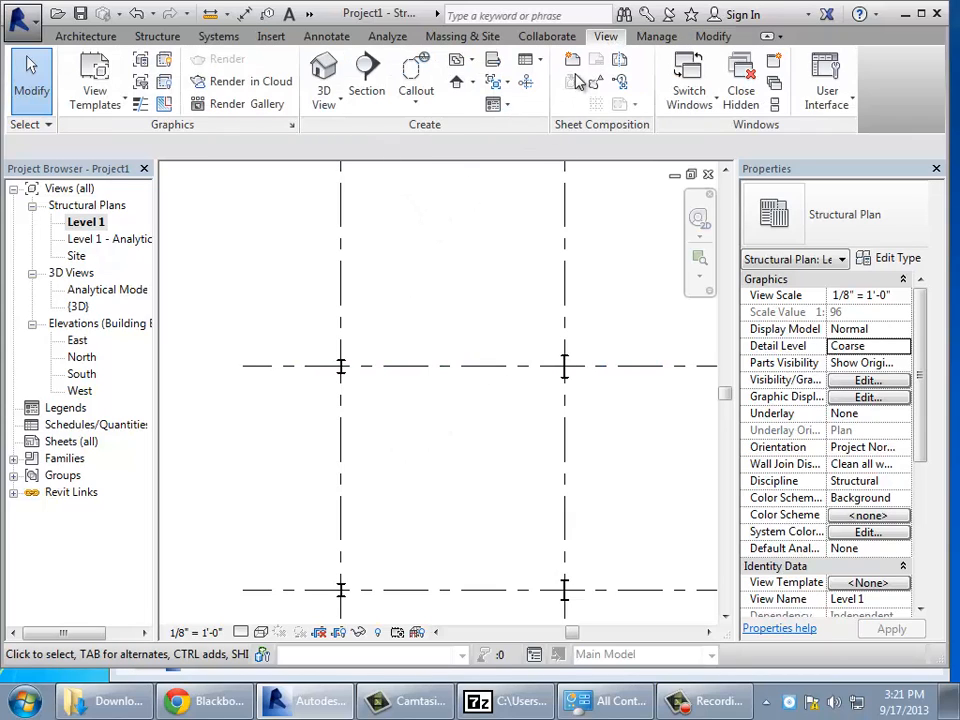
pyautogui.click(471, 66)
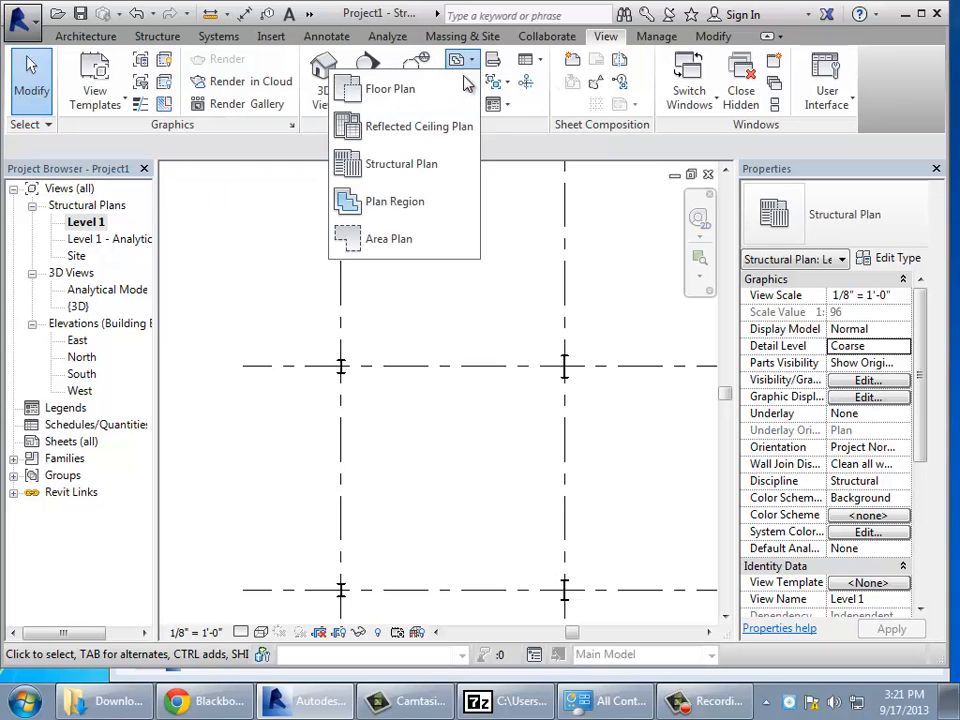
pyautogui.click(446, 100)
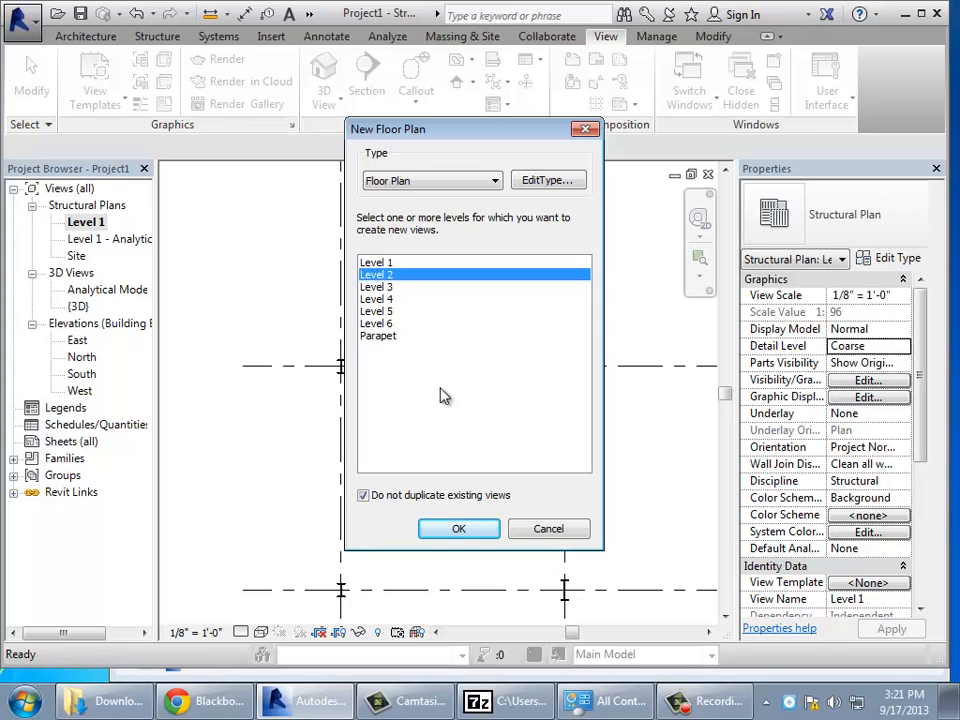
pyautogui.keyDown('shift'); pyautogui.click(380, 287); pyautogui.keyUp('shift')
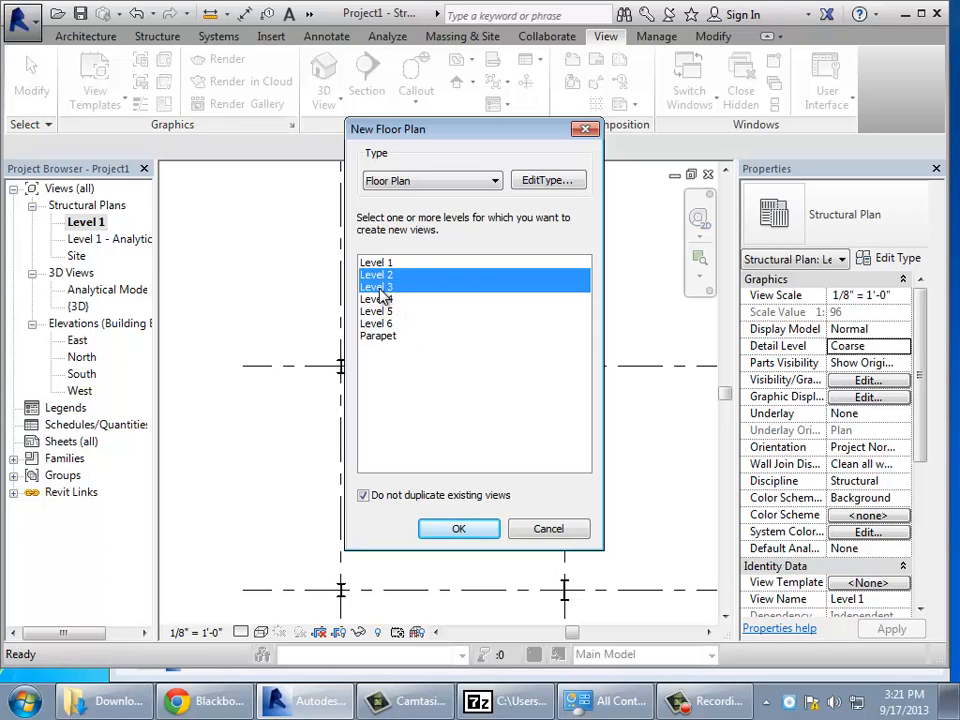
pyautogui.keyDown('shift'); pyautogui.click(378, 299); pyautogui.keyUp('shift')
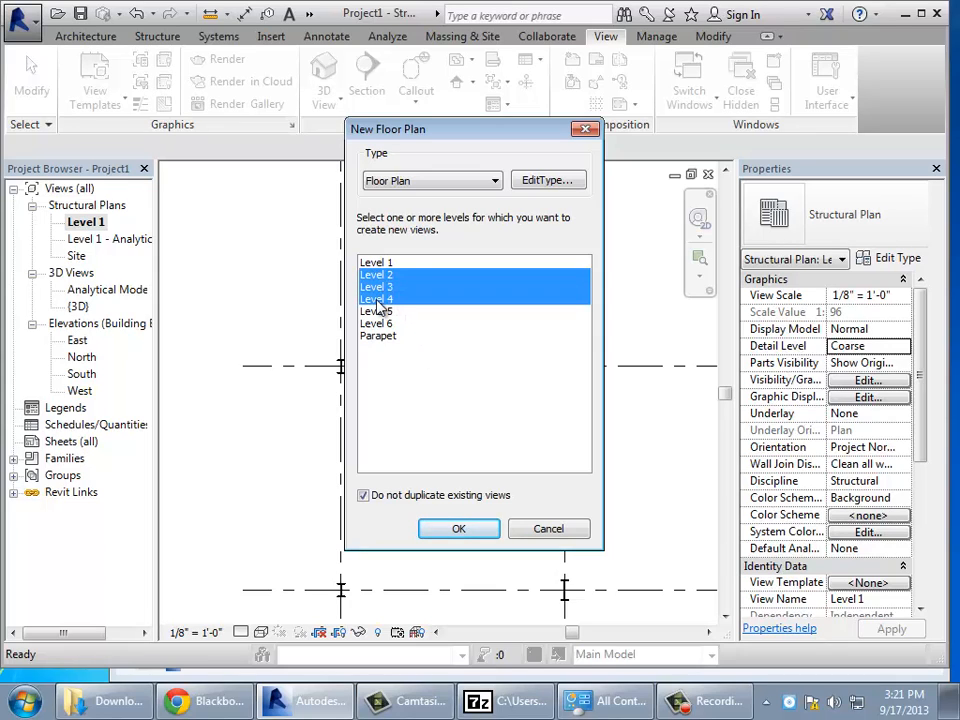
pyautogui.click(459, 529)
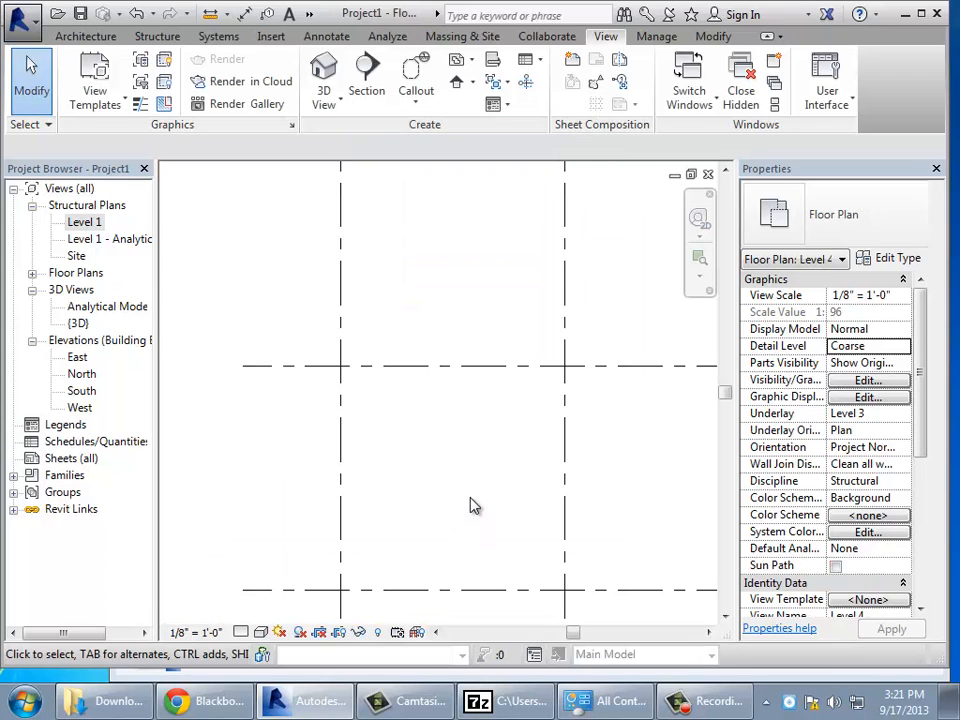
# Open the Level 2 floor plan and examine the beams and columns shown there.
pyautogui.click(32, 274)
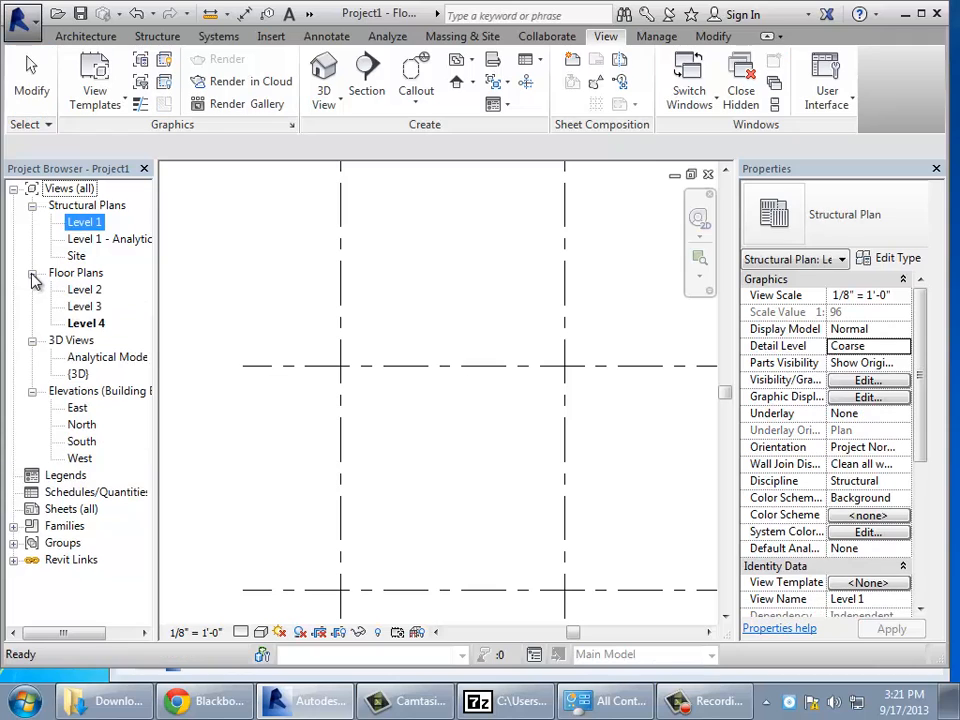
pyautogui.doubleClick(88, 293)
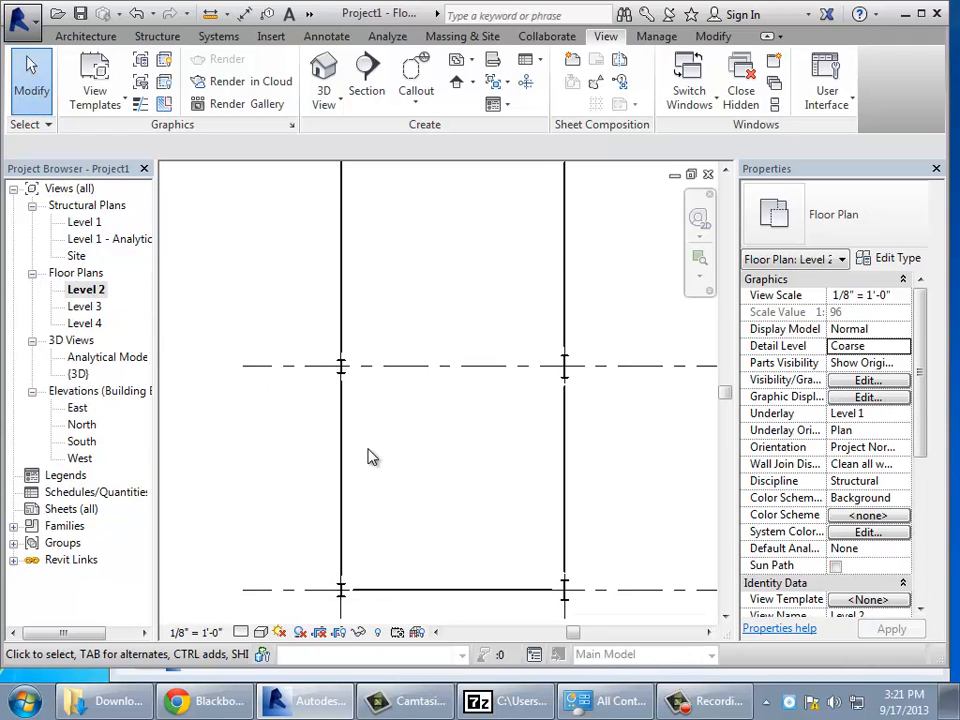
pyautogui.scroll(-3, 368, 456)
pyautogui.scroll(-1, 368, 456)
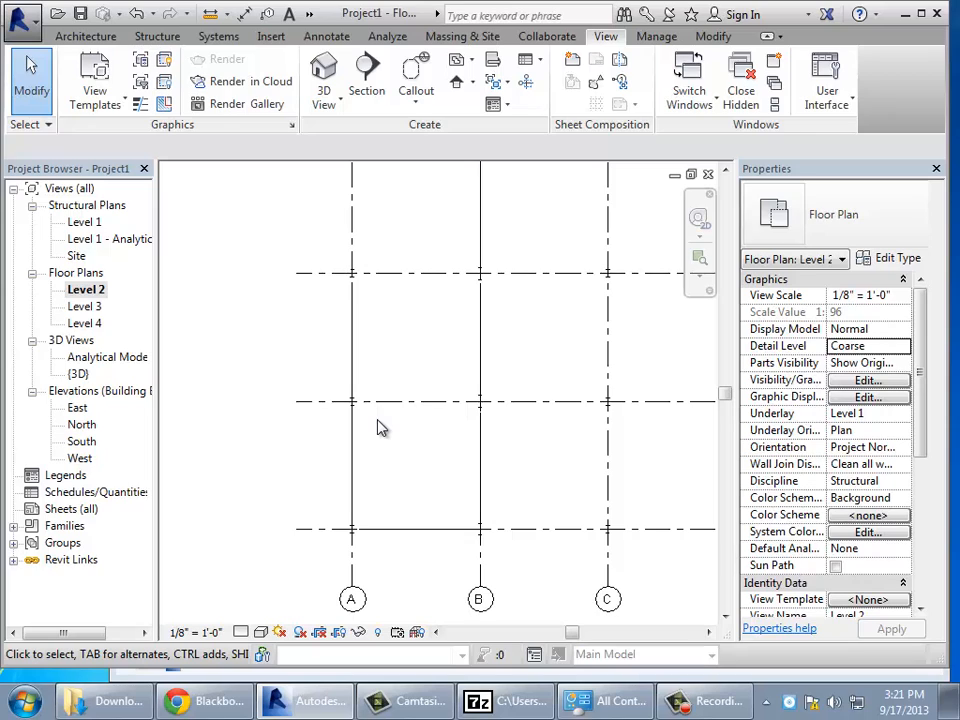
pyautogui.scroll(2, 390, 508)
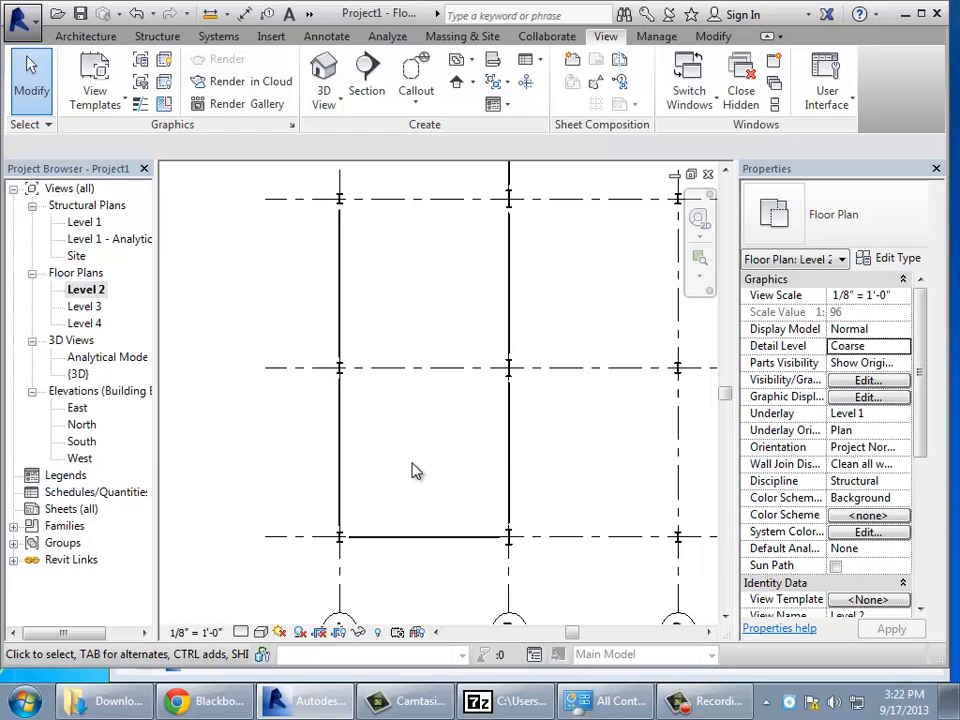
# Create reflected ceiling plan views for Level 1, Level 2 and Level 3.
pyautogui.click(466, 61)
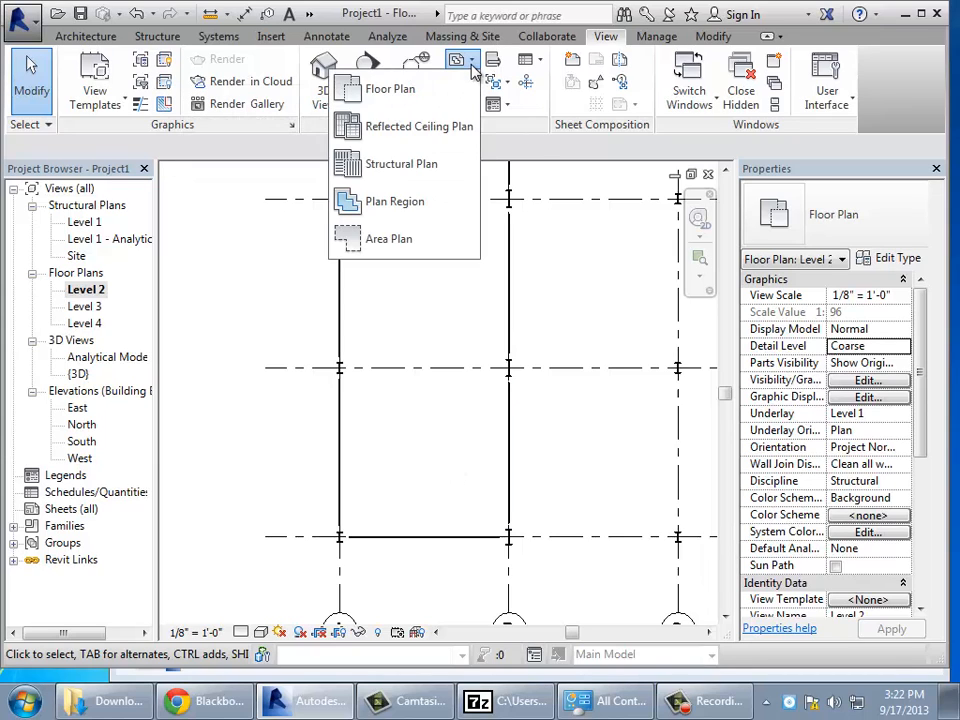
pyautogui.click(465, 131)
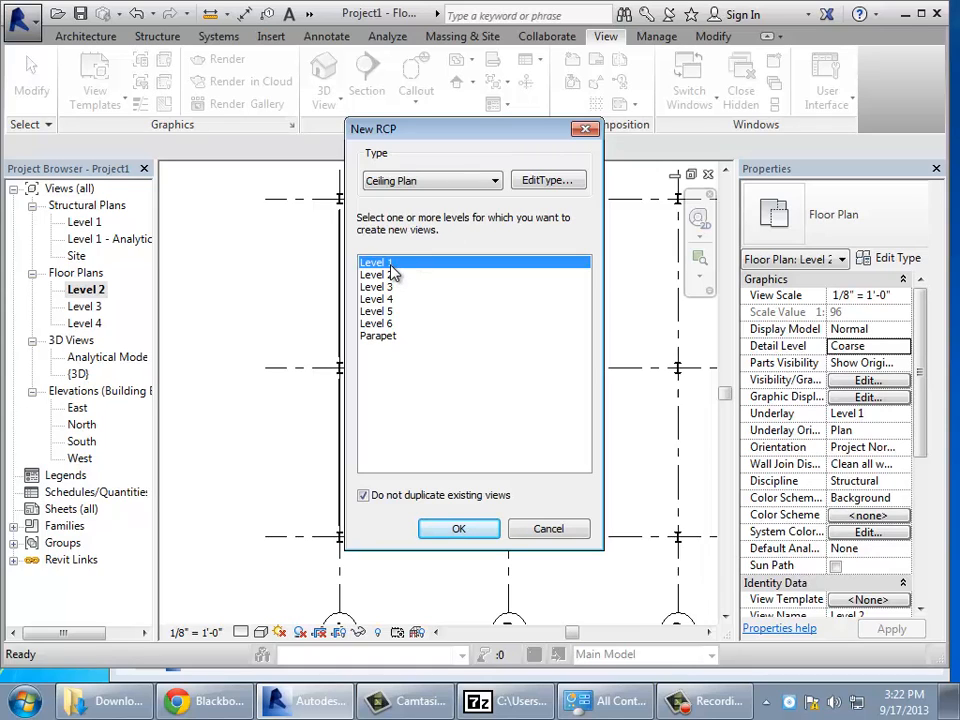
pyautogui.moveTo(390, 266); pyautogui.dragTo(395, 292)
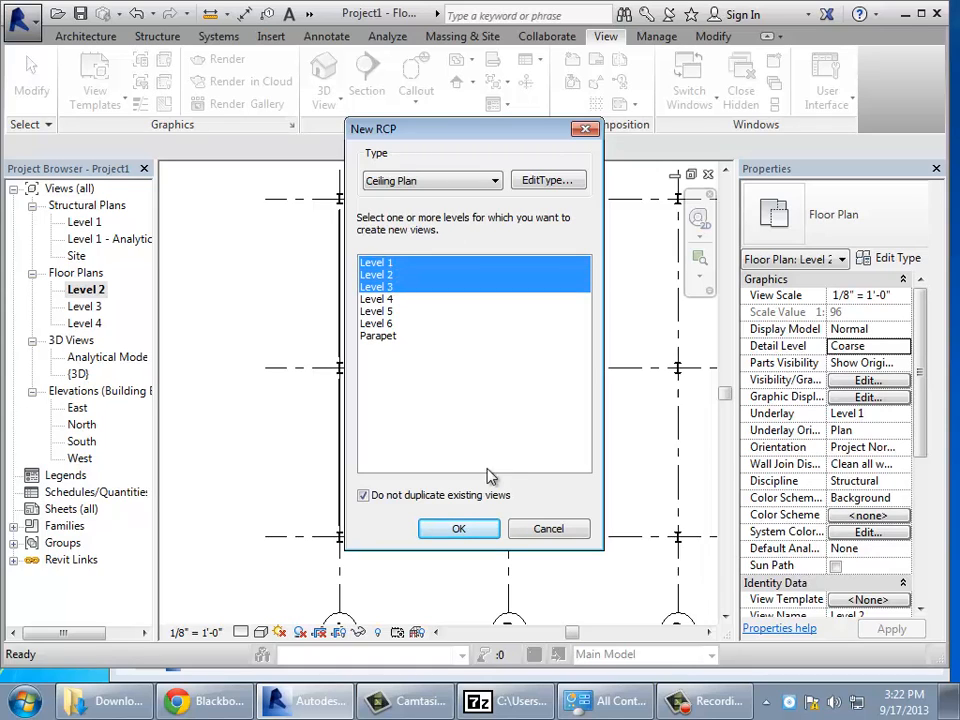
pyautogui.click(489, 527)
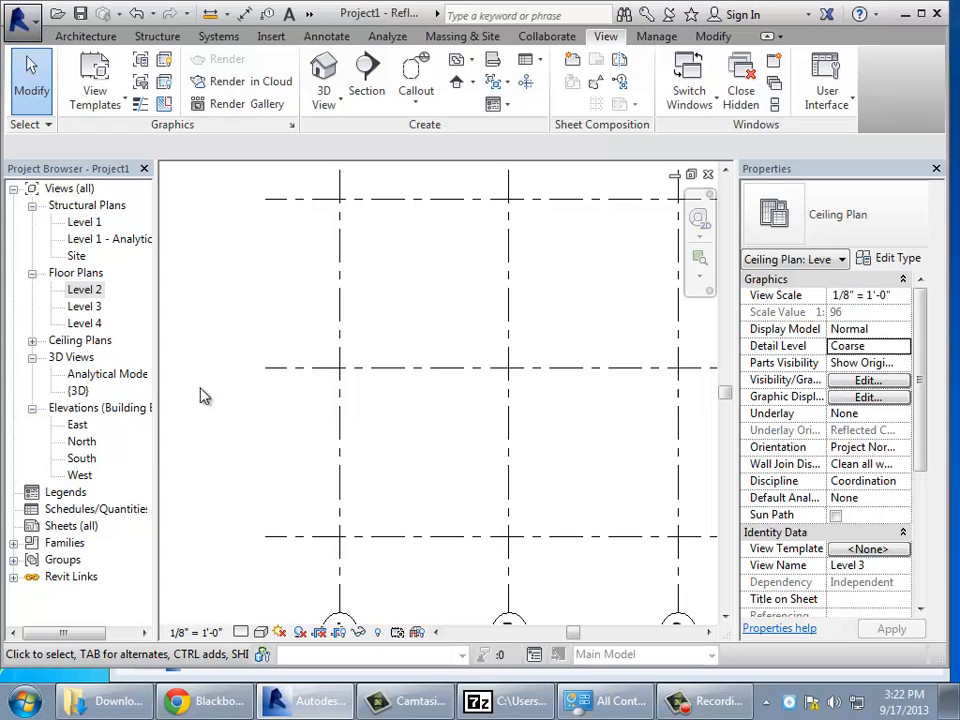
# Open the Level 1 ceiling plan and set its detail level to Fine to examine the beams.
pyautogui.click(32, 340)
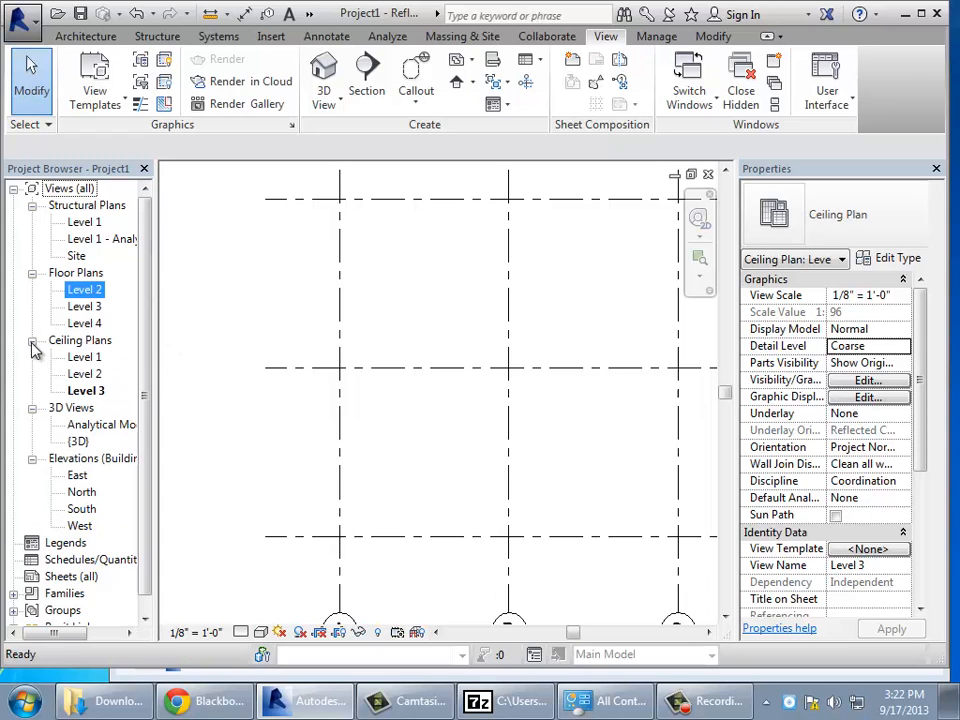
pyautogui.doubleClick(88, 358)
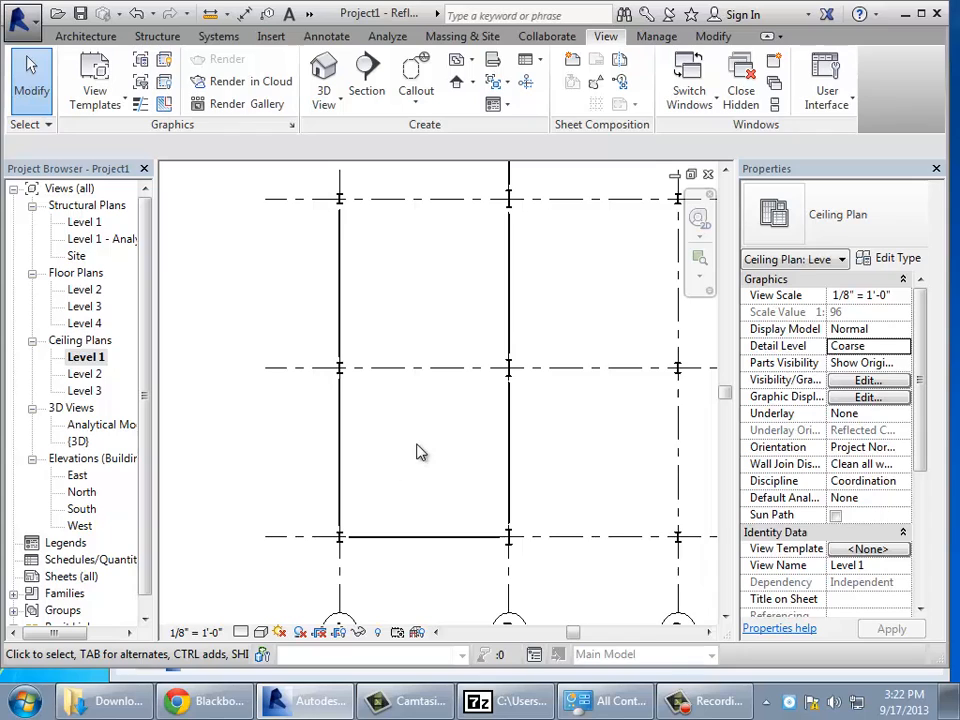
pyautogui.click(241, 632)
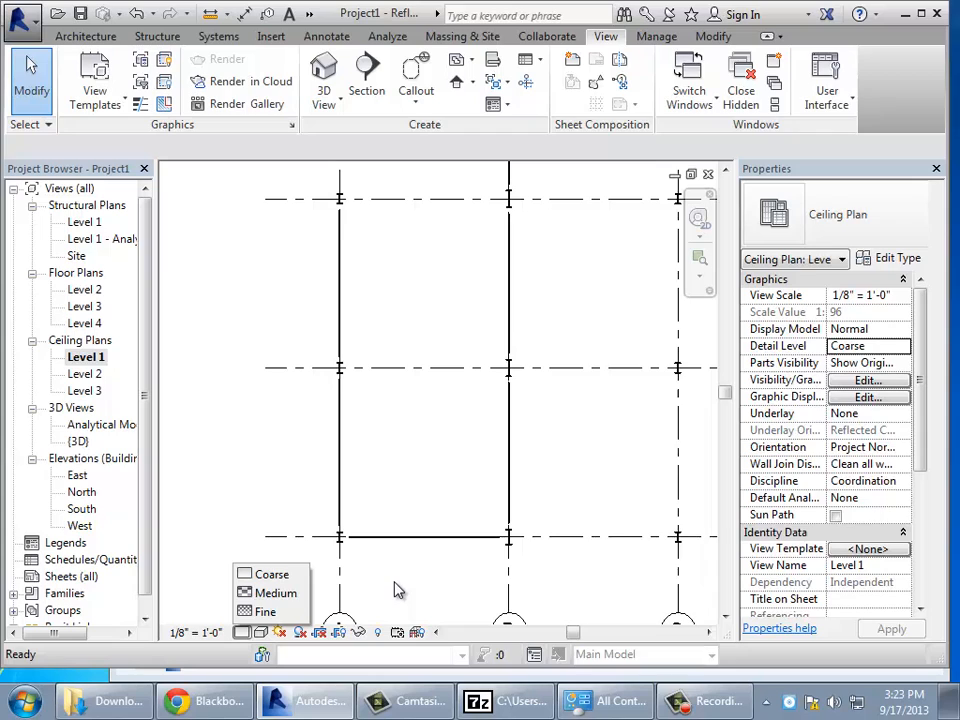
pyautogui.click(265, 612)
pyautogui.scroll(2, 430, 540)
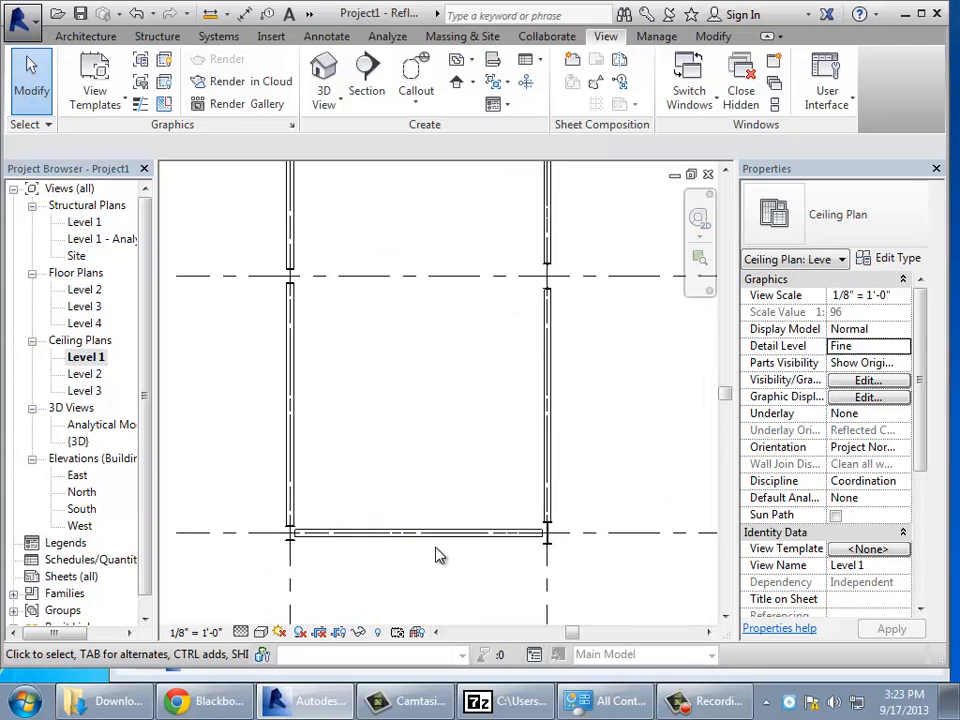
pyautogui.scroll(1, 436, 556)
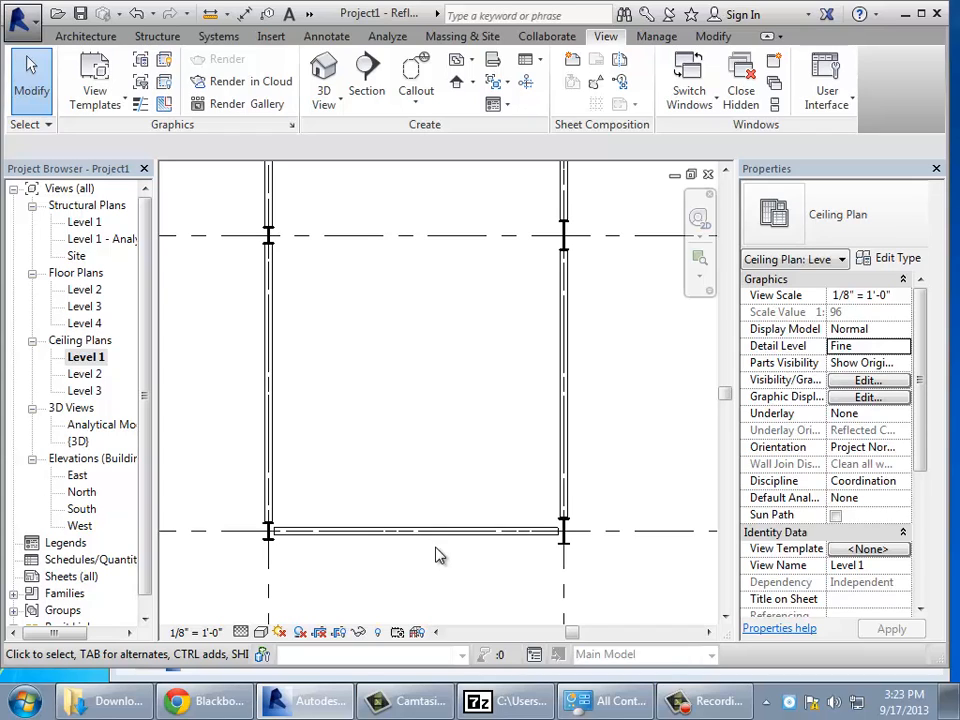
pyautogui.scroll(-5, 396, 310)
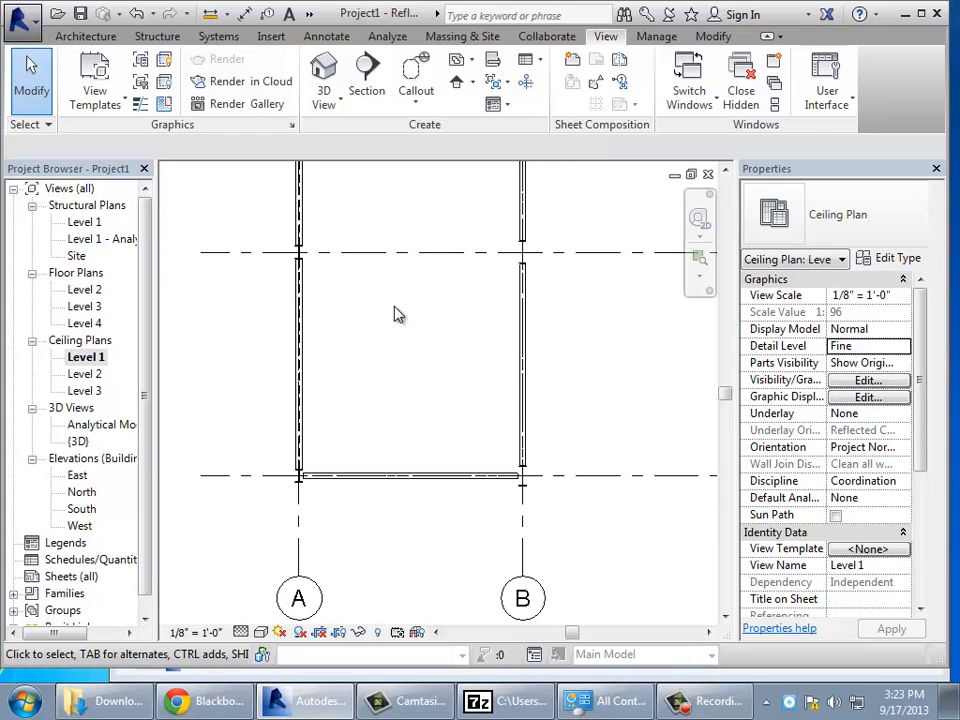
pyautogui.scroll(2, 437, 321)
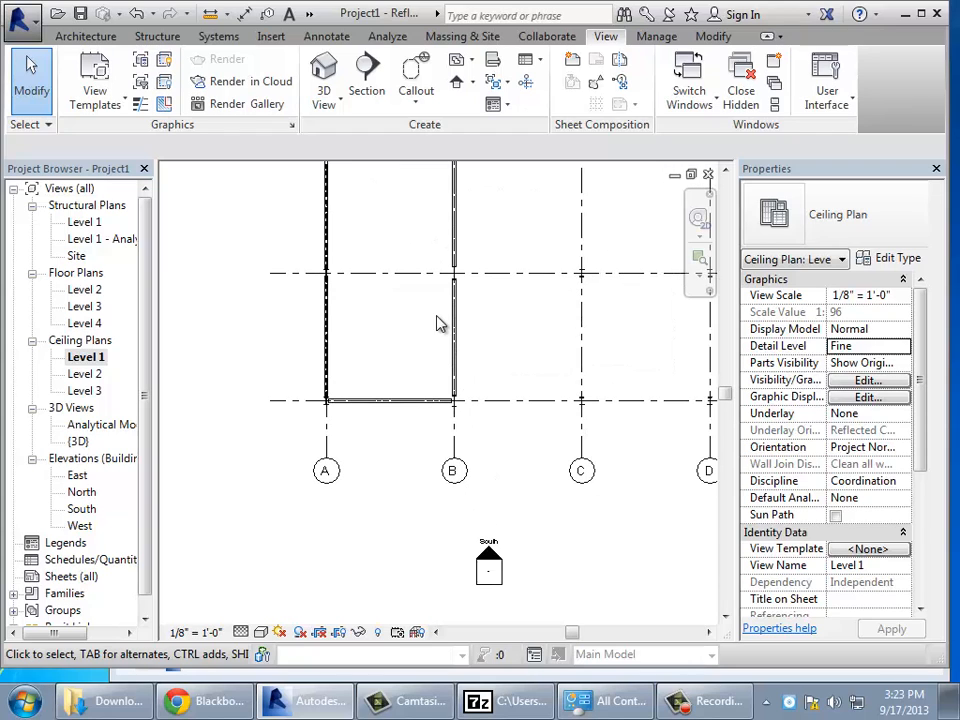
# Place two W12X26 beams on the Level 2 work plane between grids A and B, one along grid 3 and one along grid 2.
pyautogui.click(725, 172)
pyautogui.click(725, 172)
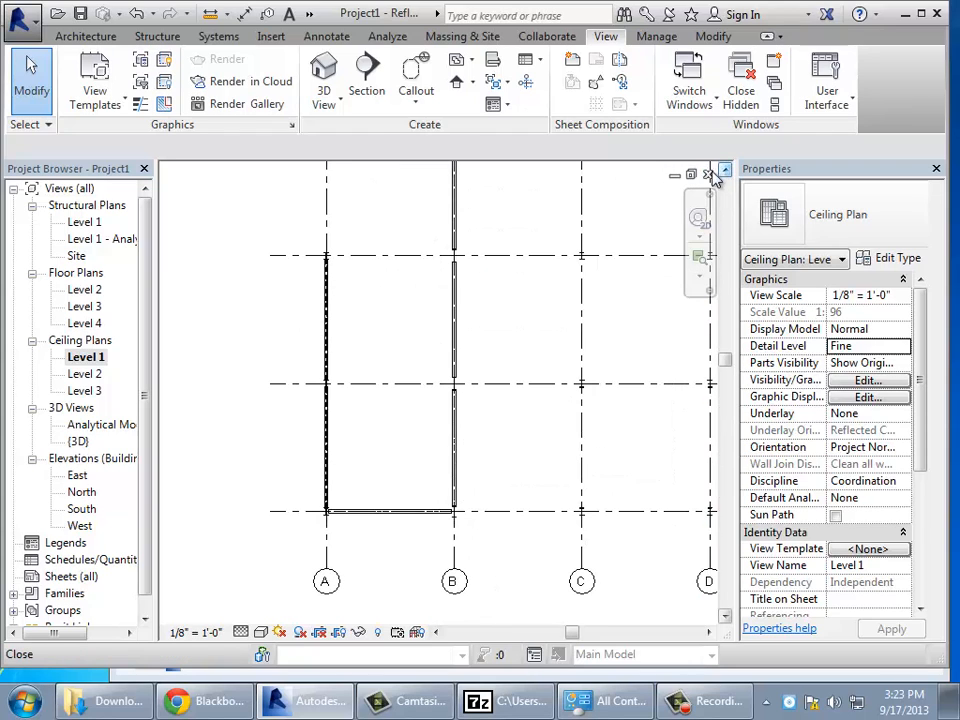
pyautogui.click(160, 37)
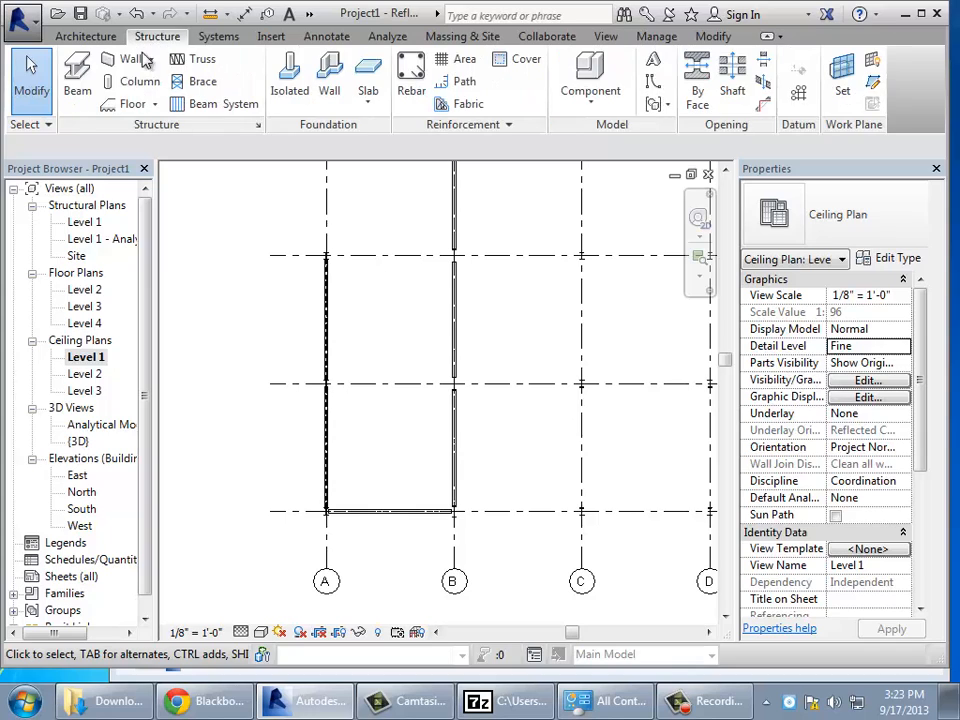
pyautogui.click(79, 88)
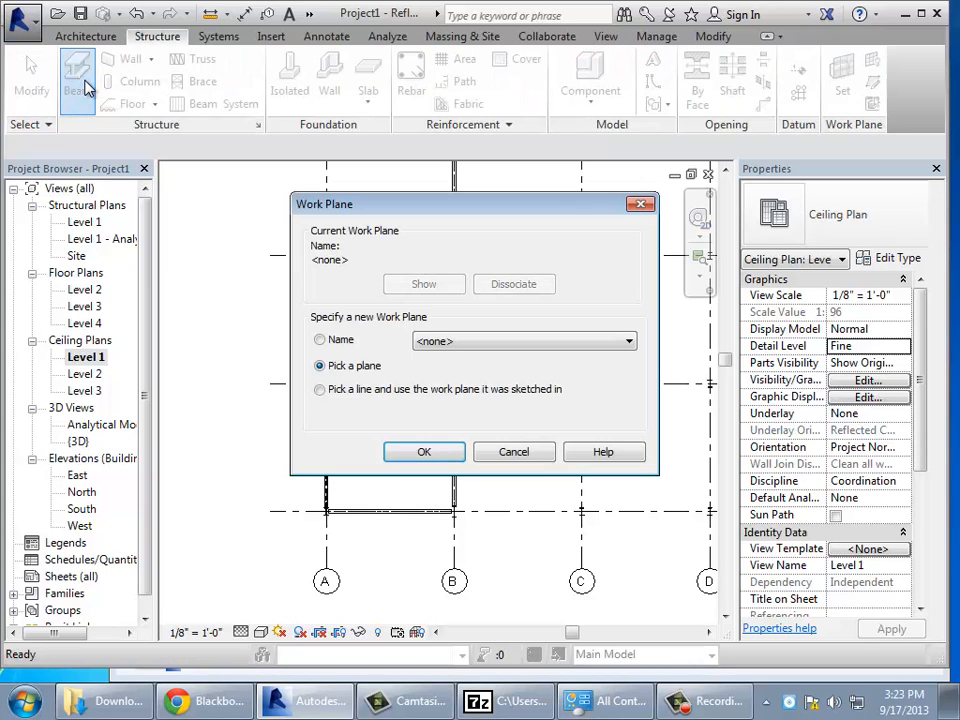
pyautogui.click(441, 342)
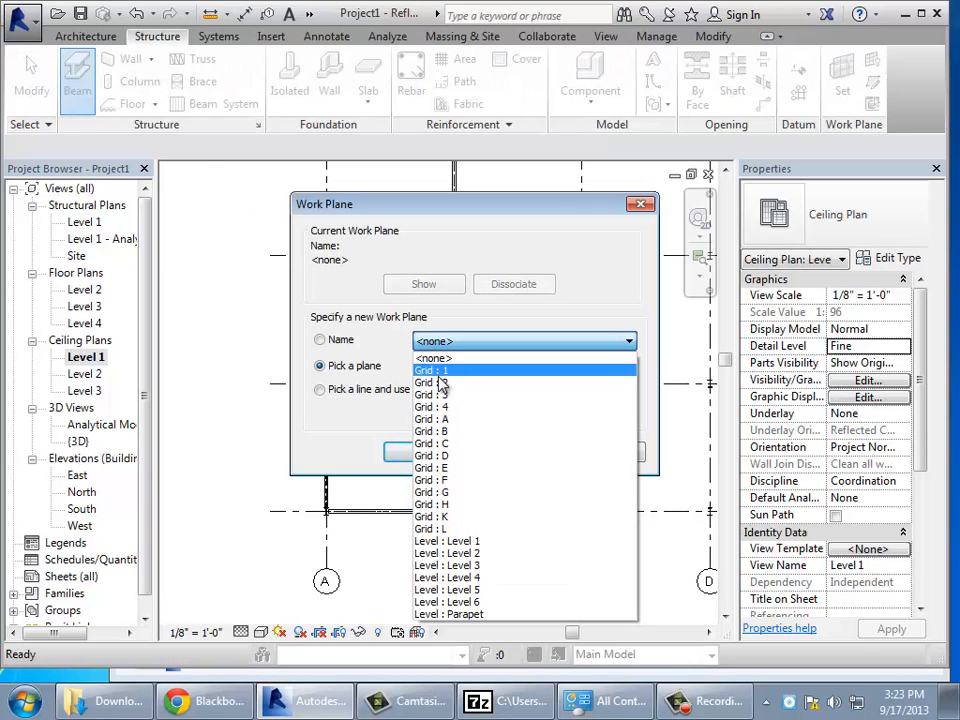
pyautogui.click(480, 556)
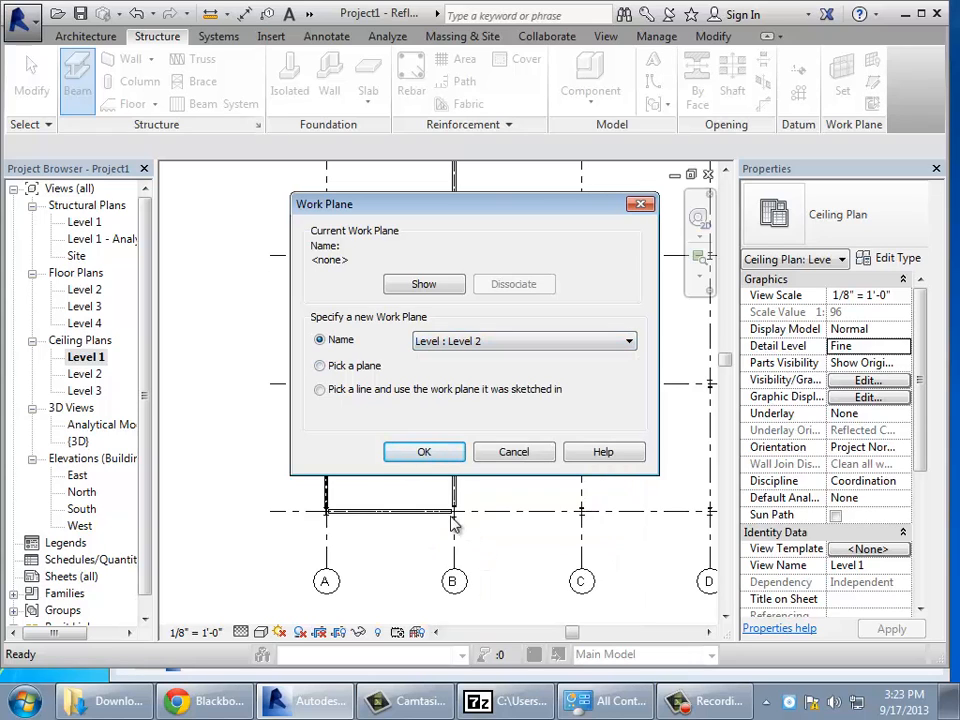
pyautogui.click(429, 451)
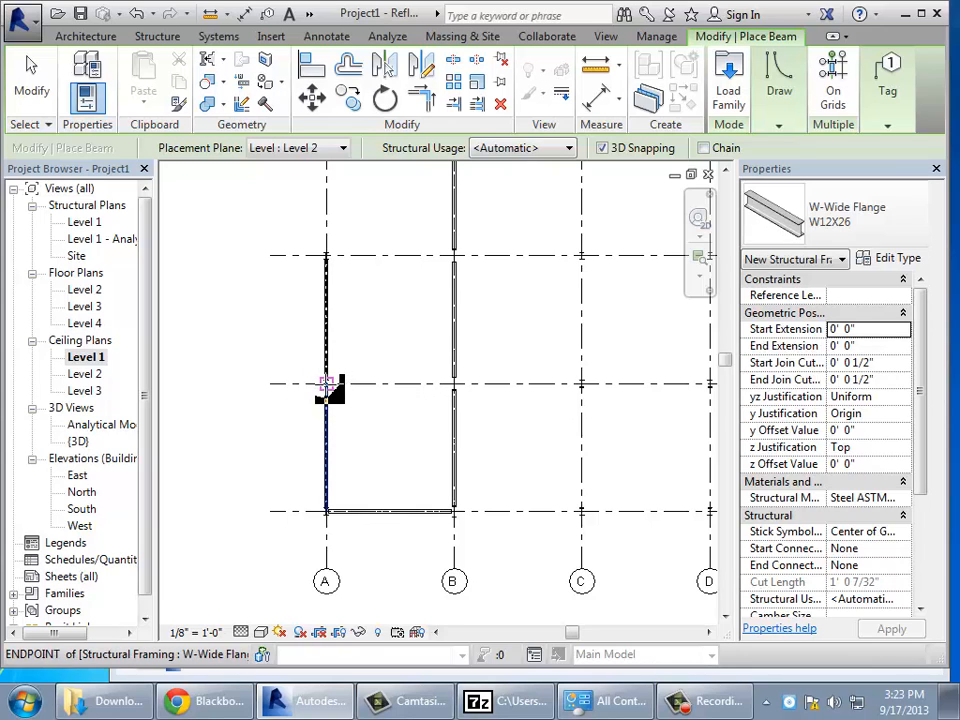
pyautogui.click(326, 383)
pyautogui.click(455, 384)
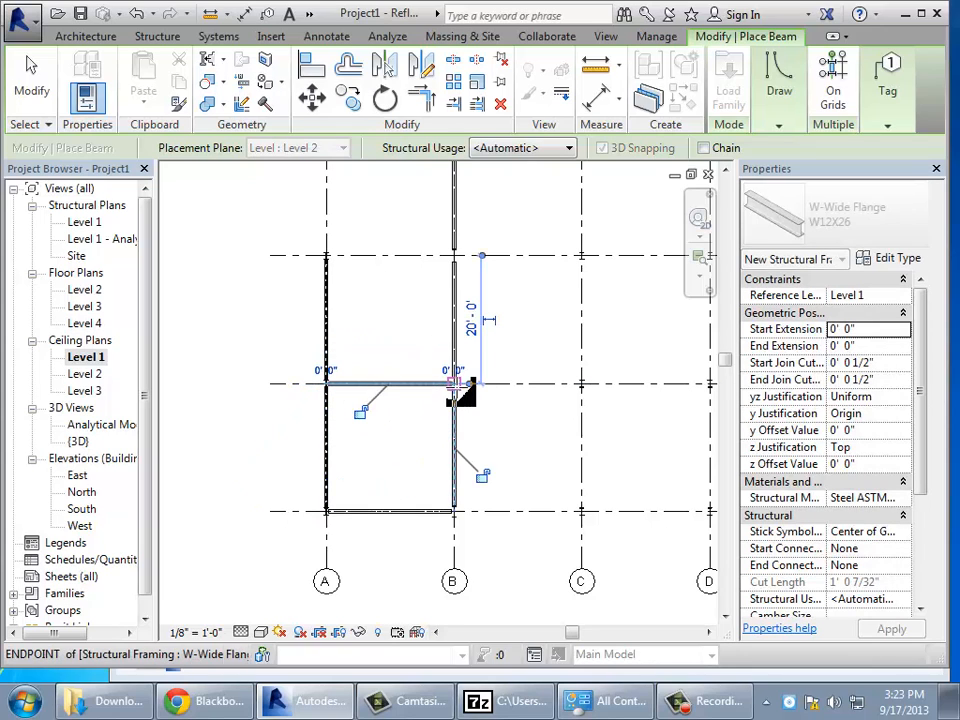
pyautogui.click(326, 256)
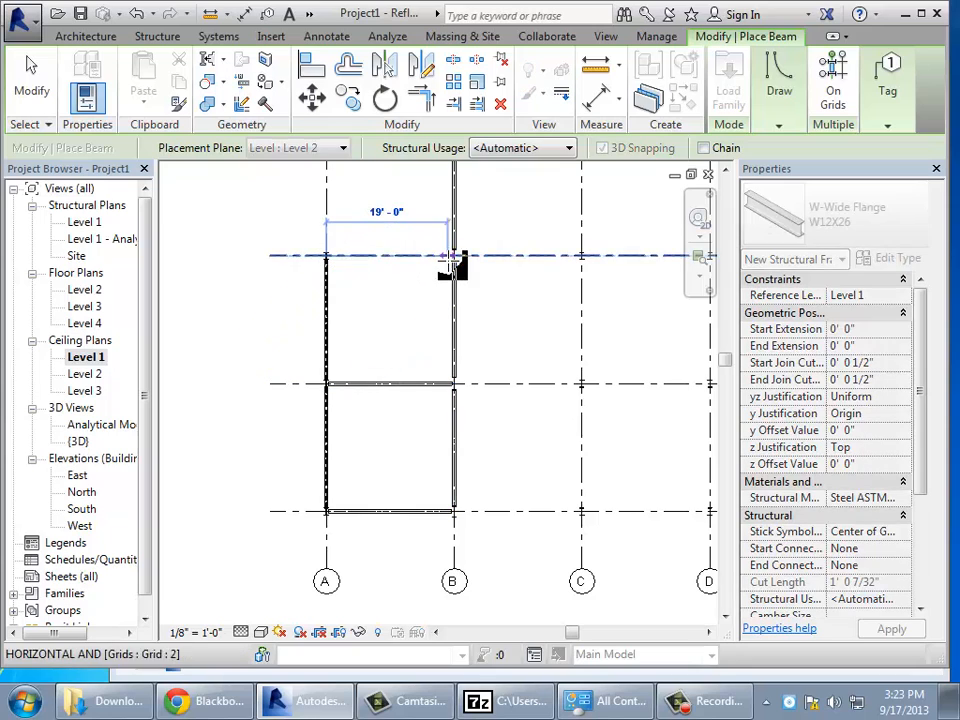
pyautogui.click(454, 258)
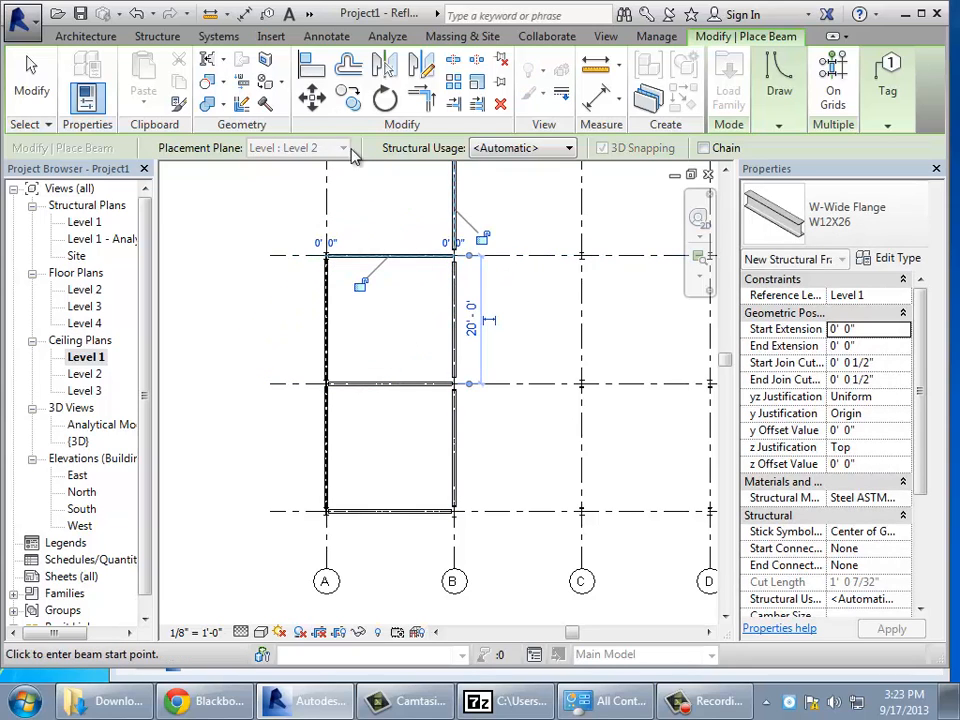
# Examine the beams placed between grids A and B in the default 3D view.
pyautogui.click(309, 13)
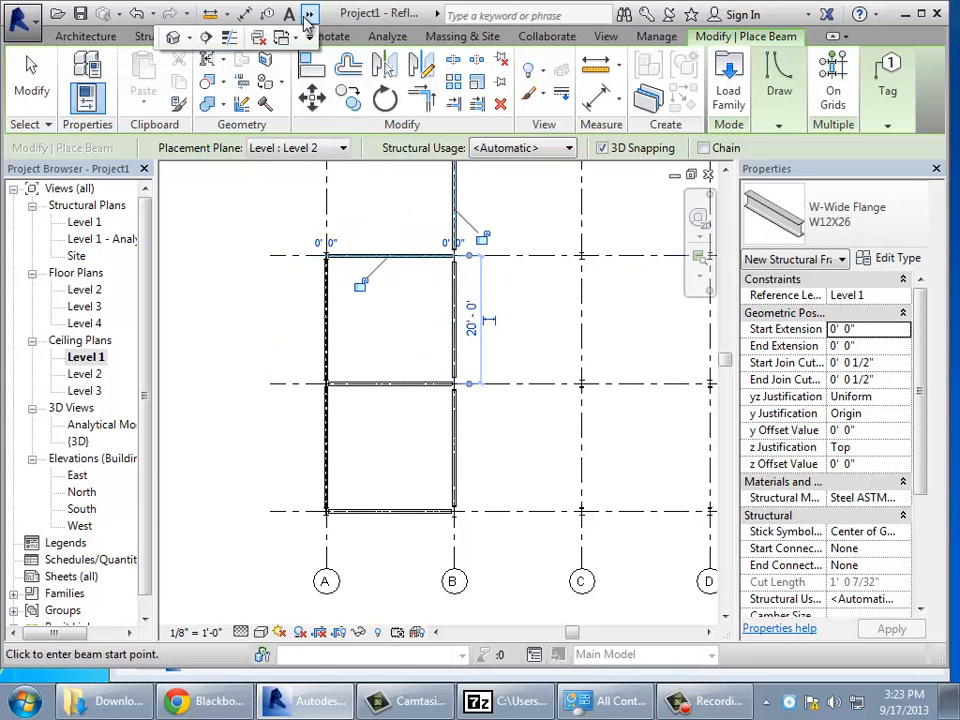
pyautogui.click(172, 37)
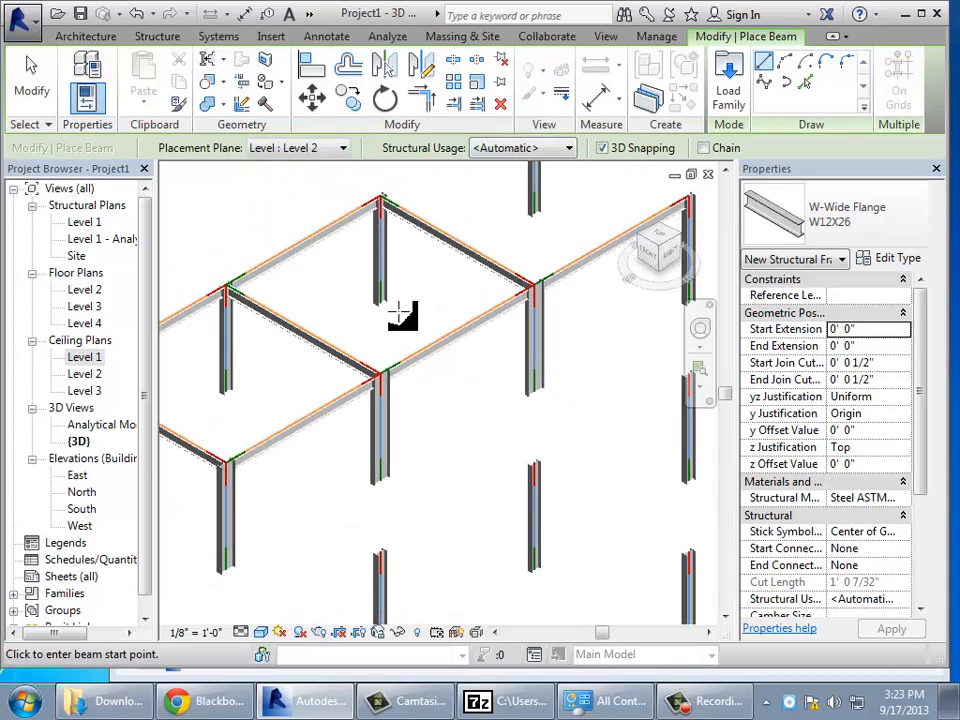
pyautogui.scroll(-2, 400, 315)
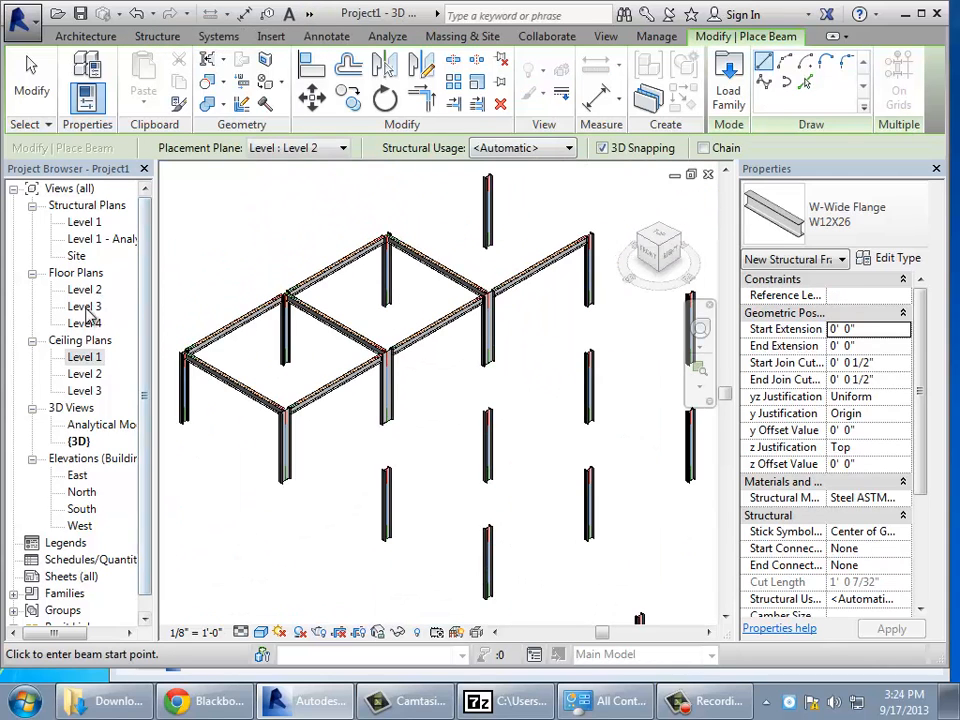
# In the Level 1 ceiling plan, place W12X26 beams on Level 2 along grid lines C, D and E with the On Grids option.
pyautogui.doubleClick(84, 357)
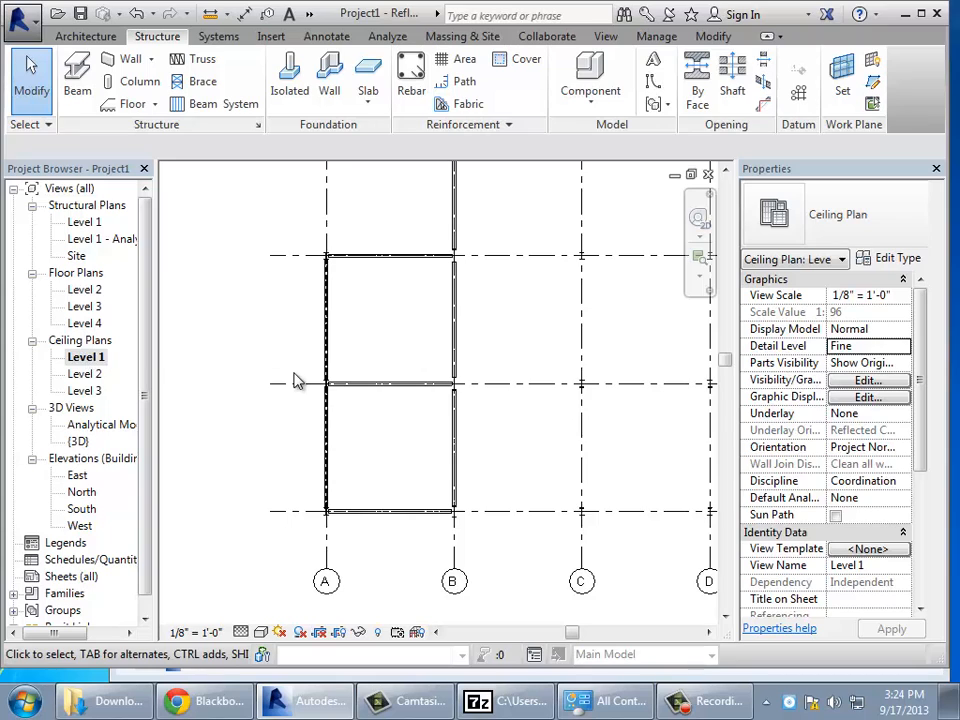
pyautogui.scroll(-3, 295, 380)
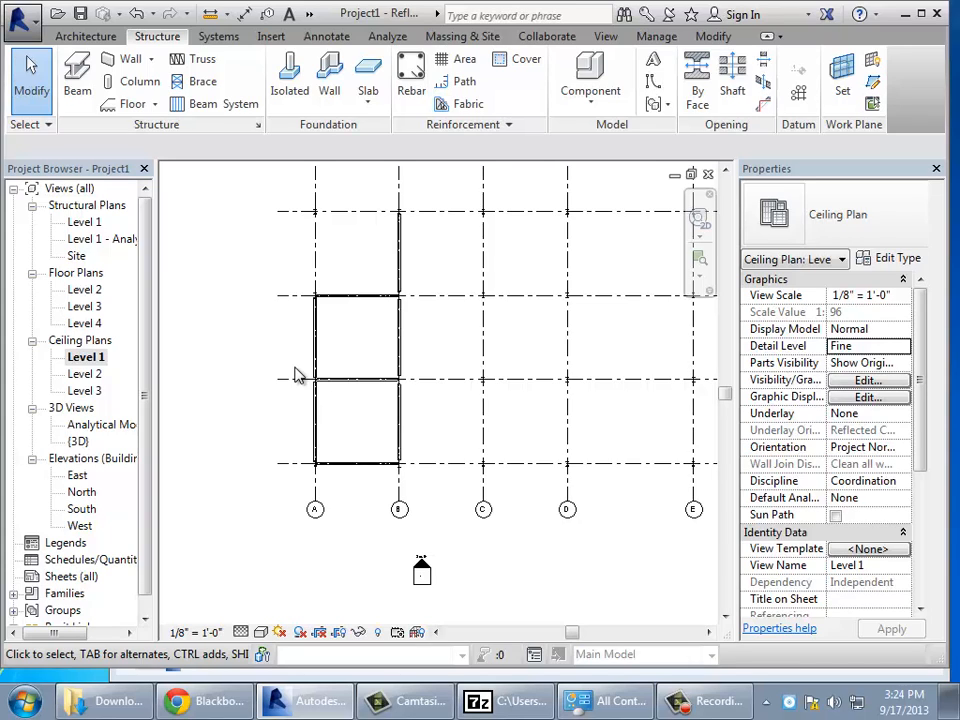
pyautogui.click(77, 78)
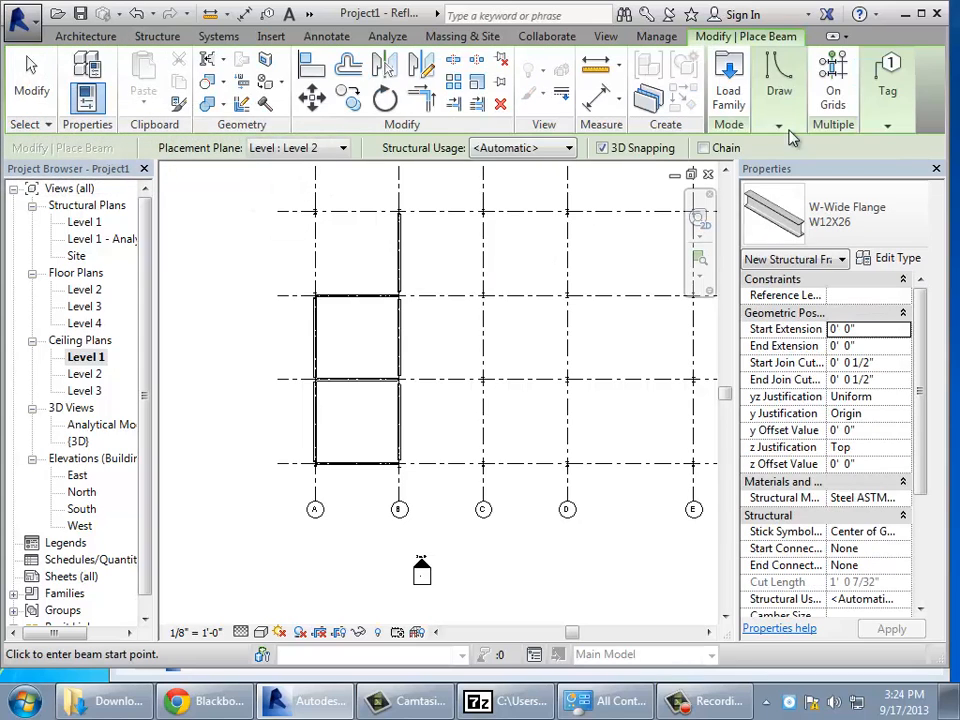
pyautogui.moveTo(770, 135)
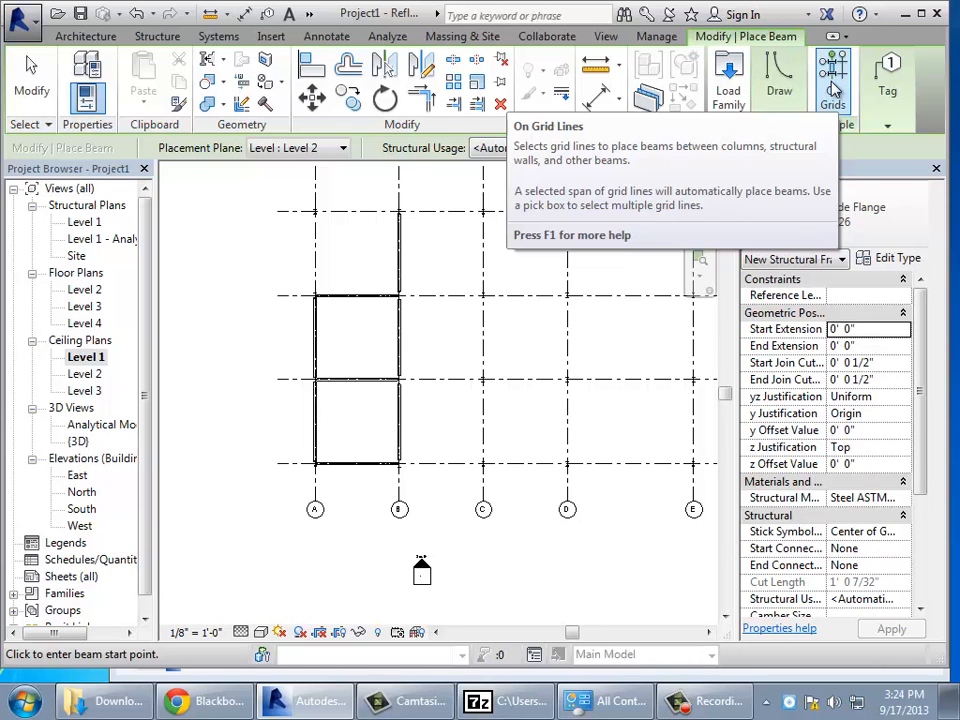
pyautogui.click(833, 90)
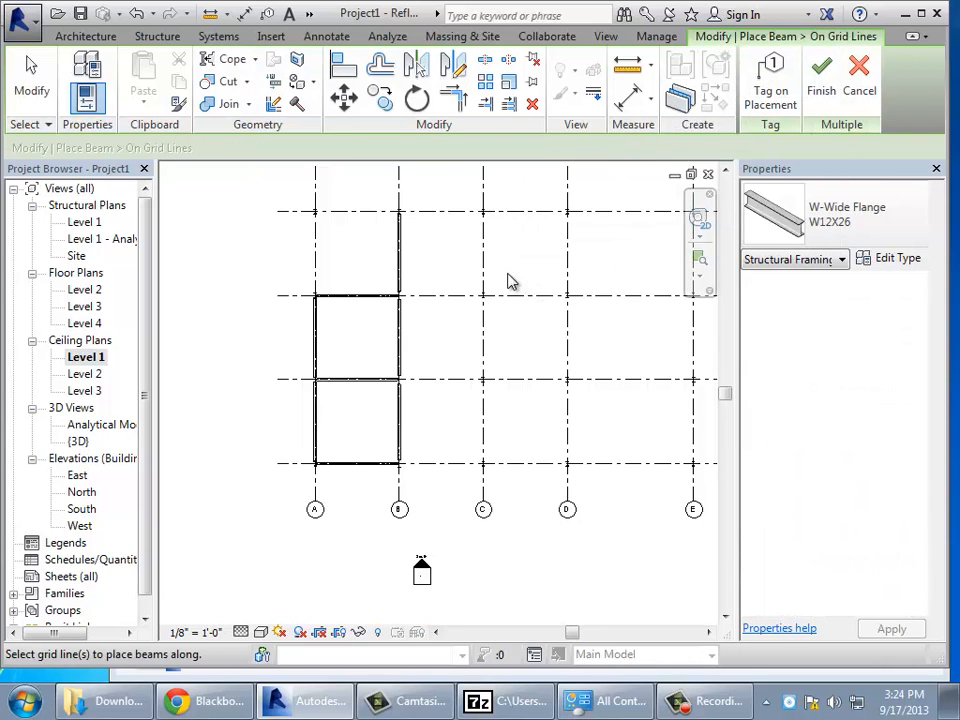
pyautogui.click(848, 240)
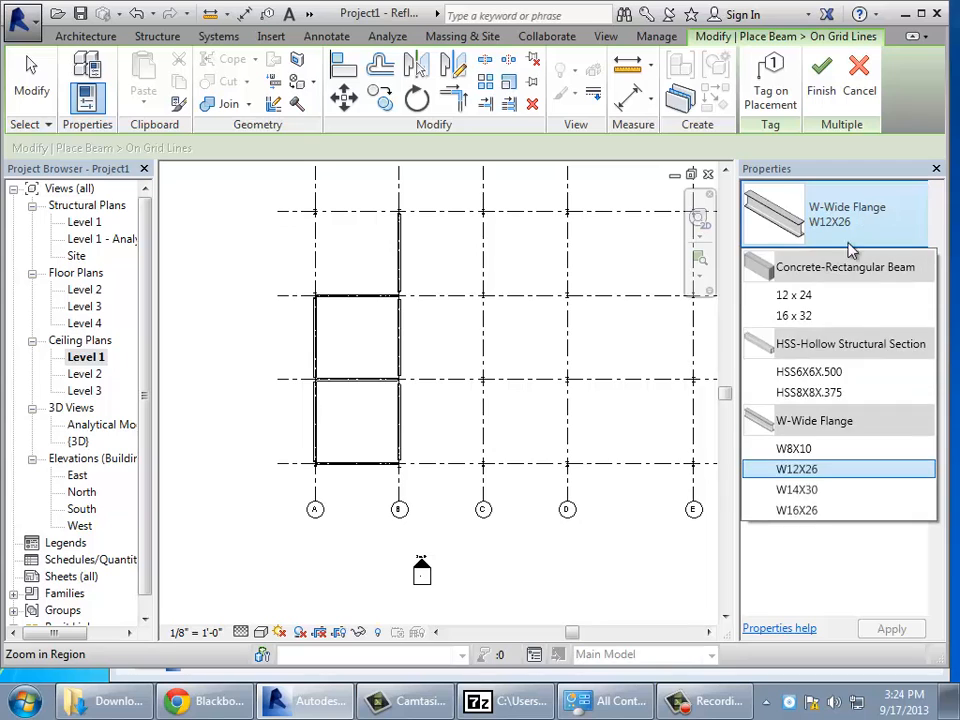
pyautogui.click(785, 468)
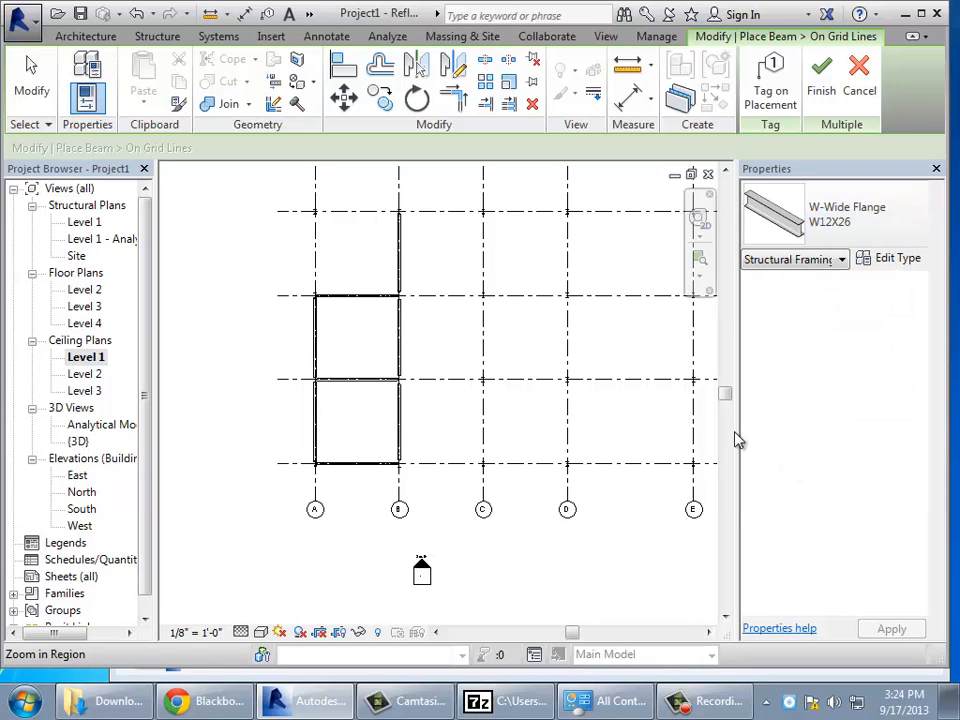
pyautogui.click(484, 270)
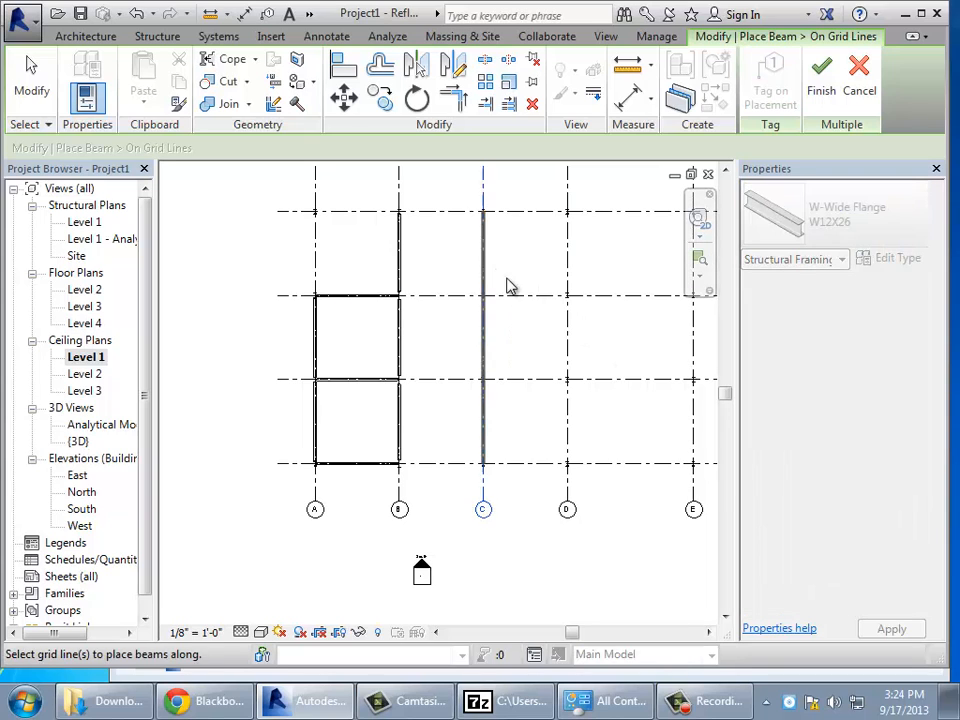
pyautogui.click(571, 290)
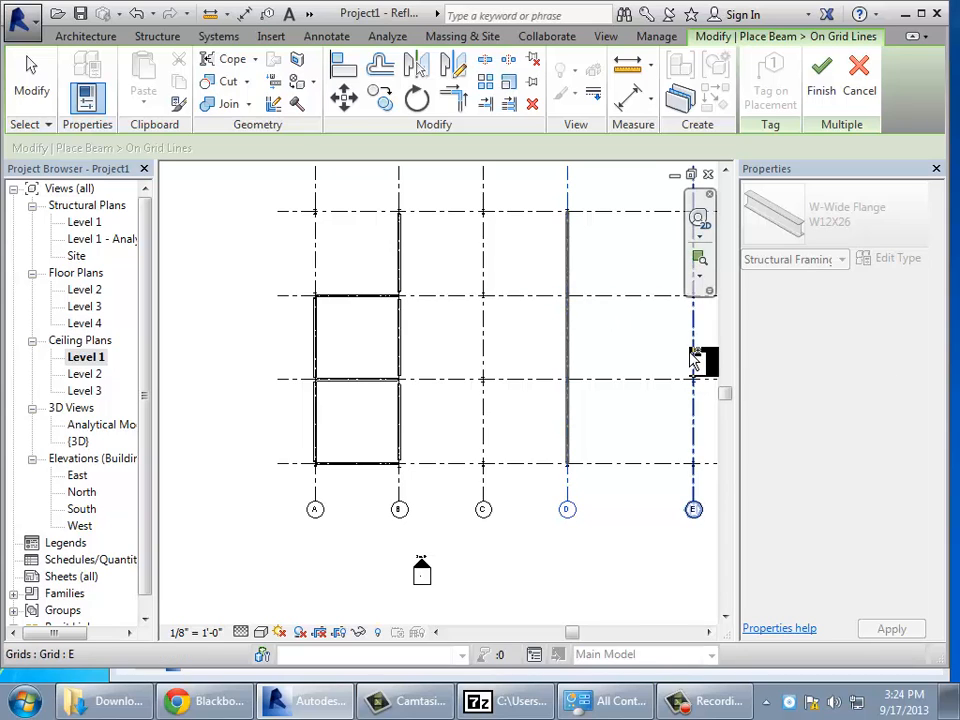
pyautogui.click(692, 358)
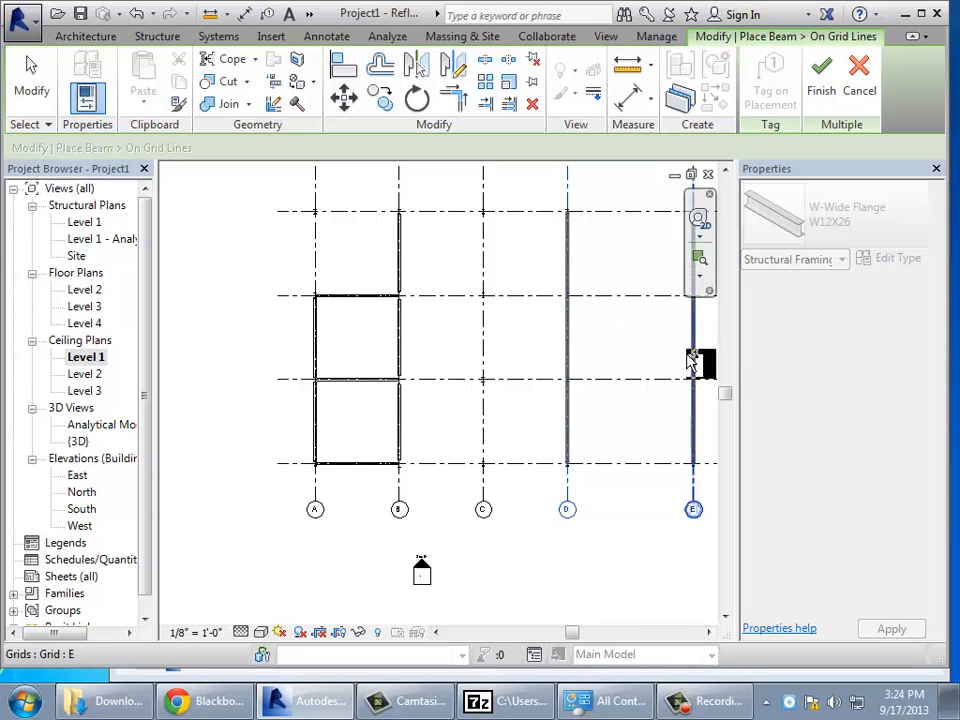
pyautogui.click(488, 350)
pyautogui.click(821, 88)
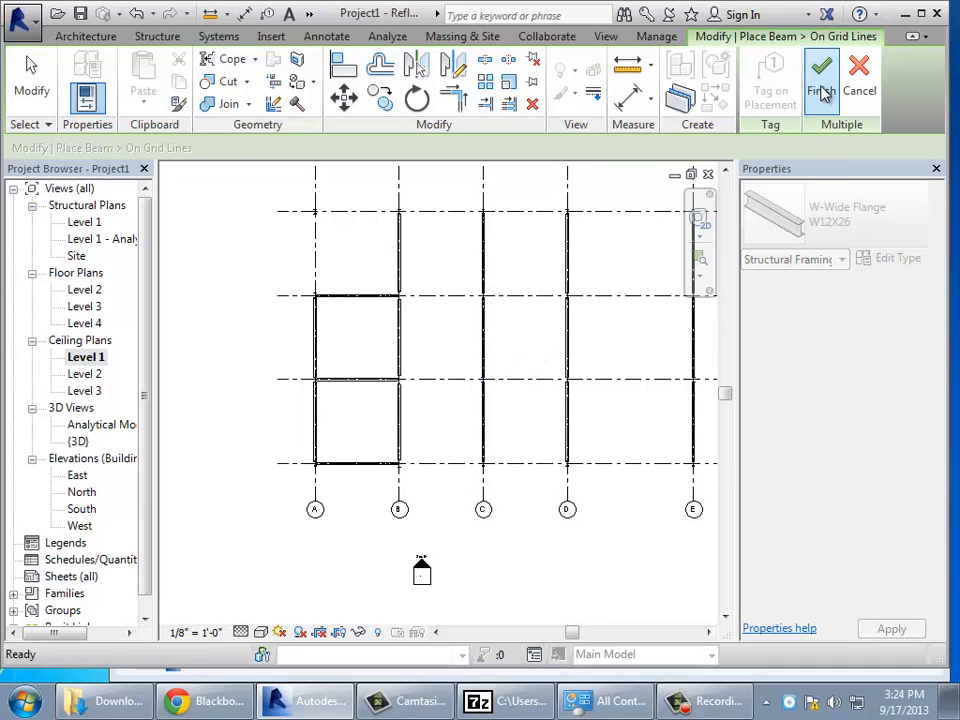
# Place W12X26 beams on Level 2 along grid lines 4, 3 and 2 with the On Grids option.
pyautogui.scroll(2, 610, 415)
pyautogui.scroll(-1, 612, 408)
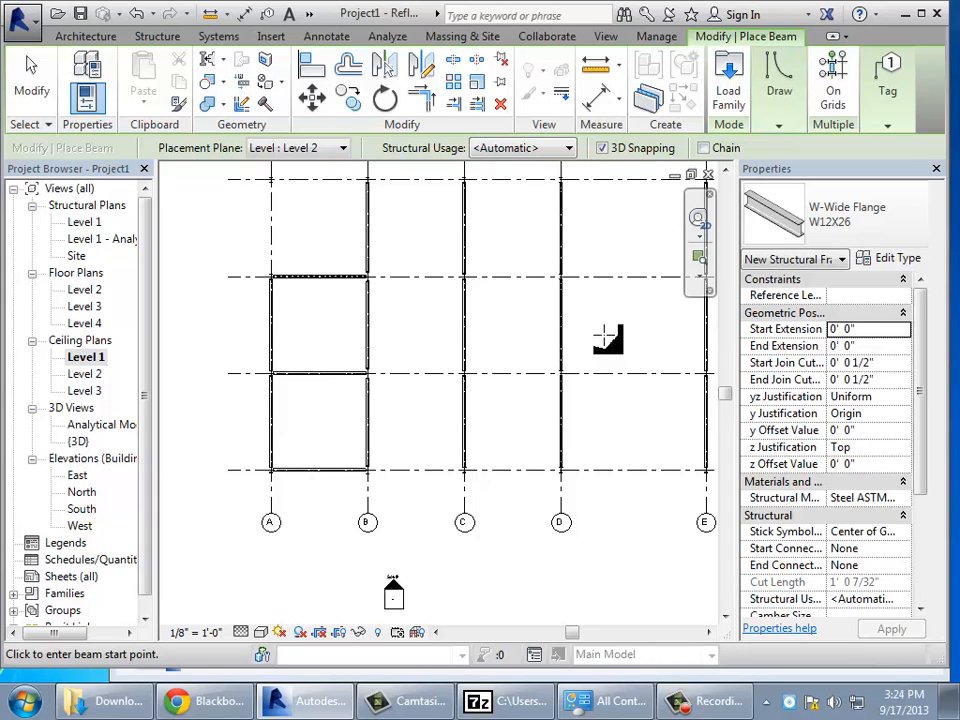
pyautogui.click(833, 80)
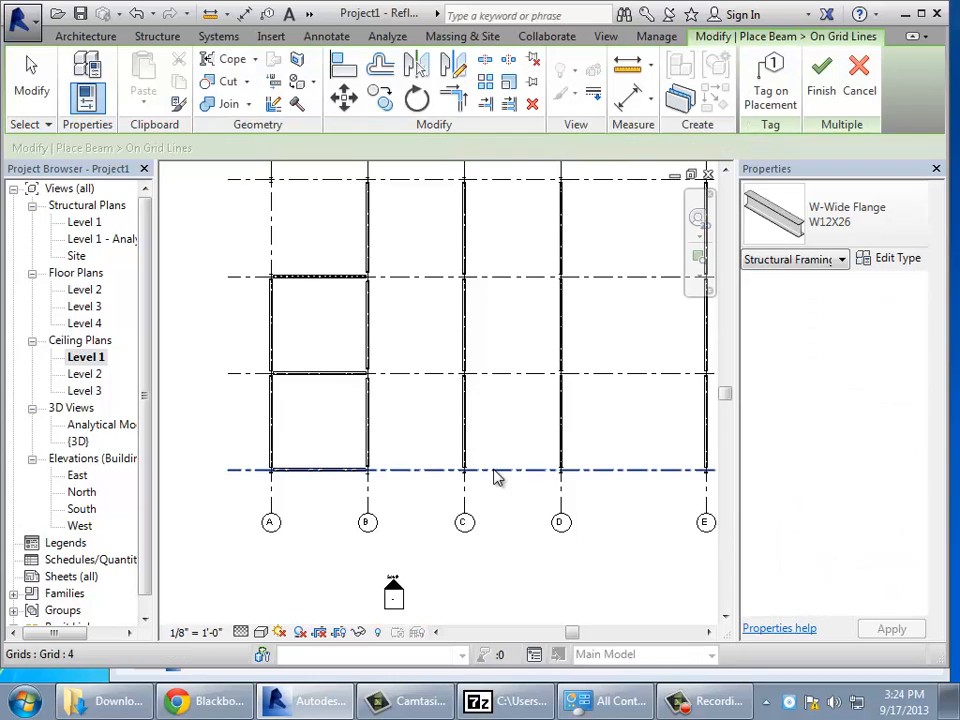
pyautogui.click(499, 475)
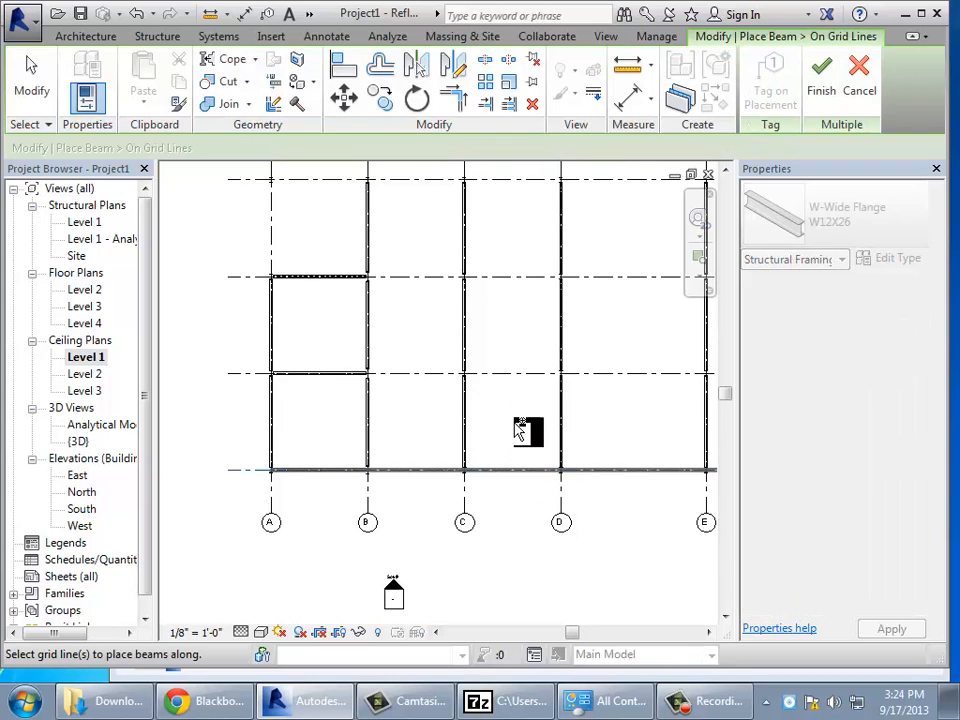
pyautogui.click(520, 373)
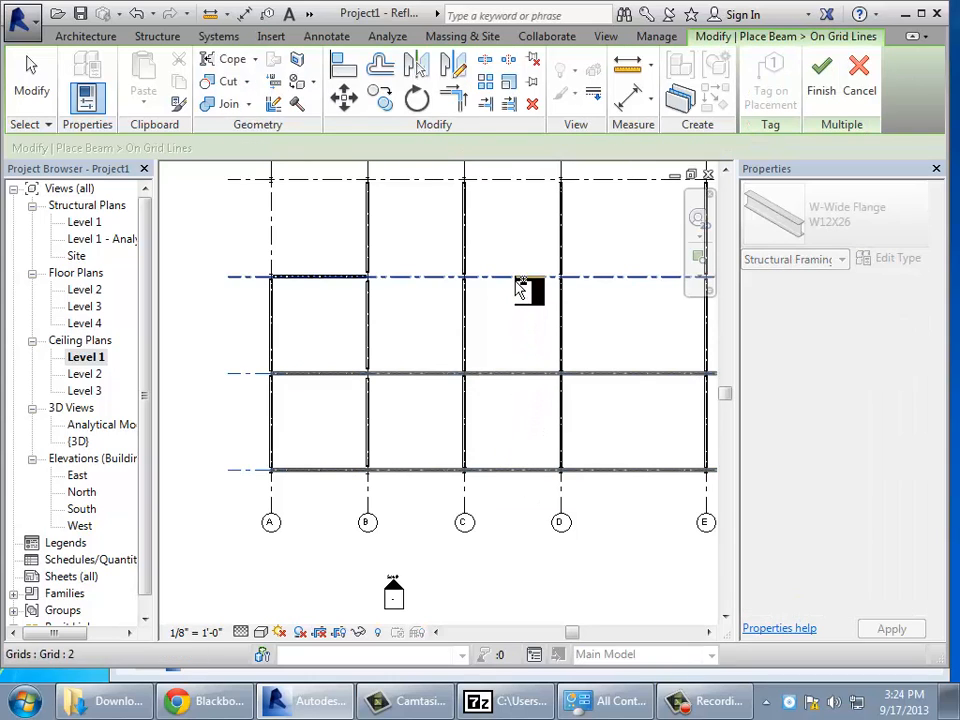
pyautogui.click(521, 287)
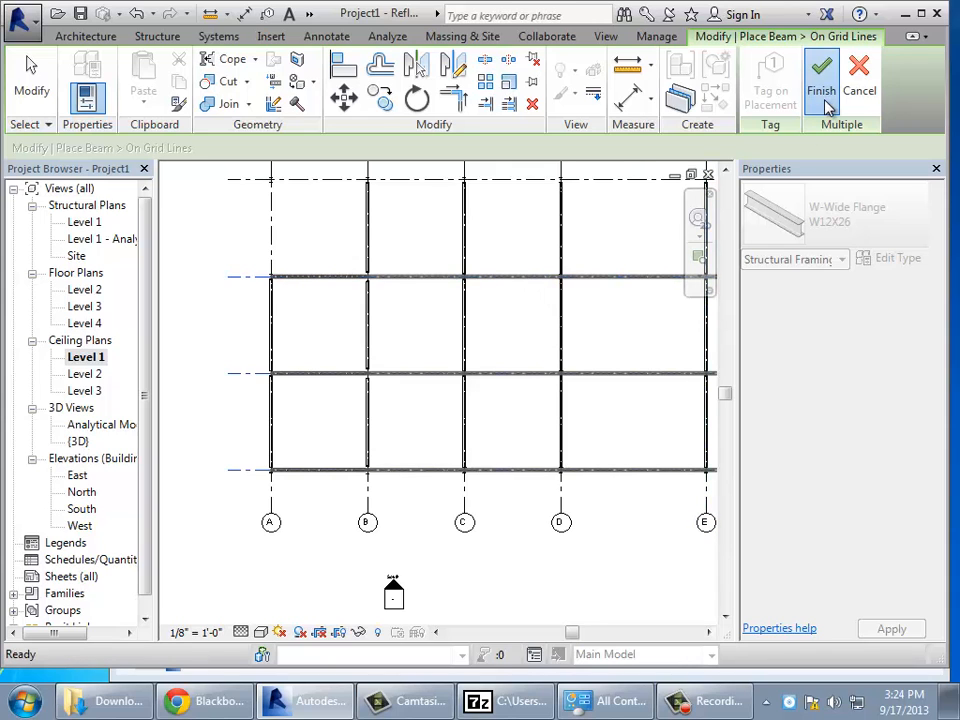
pyautogui.click(823, 92)
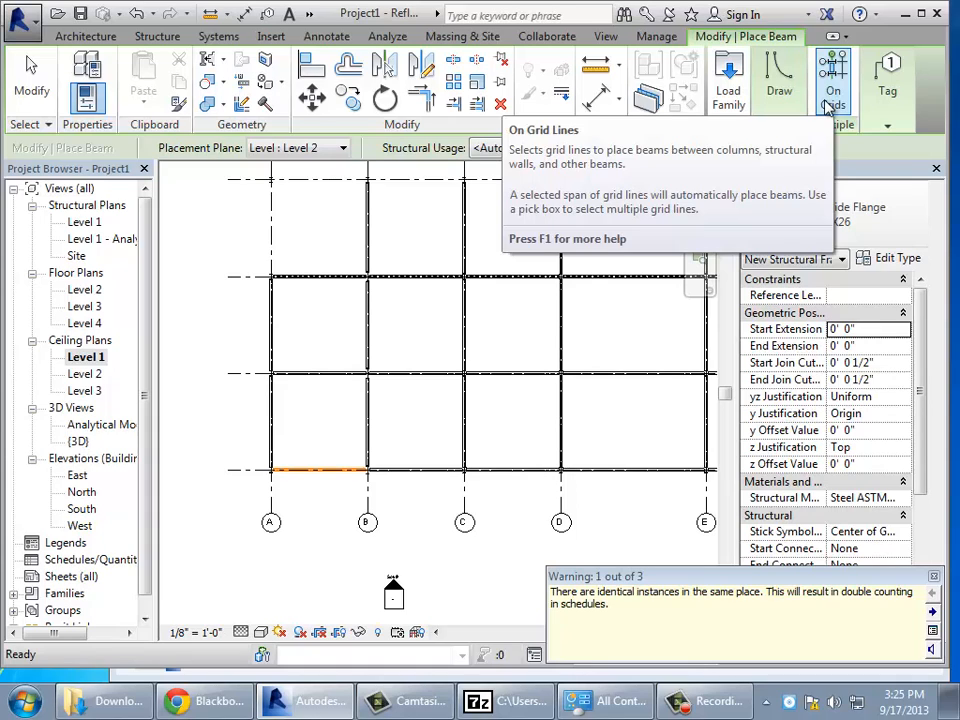
pyautogui.click(180, 218)
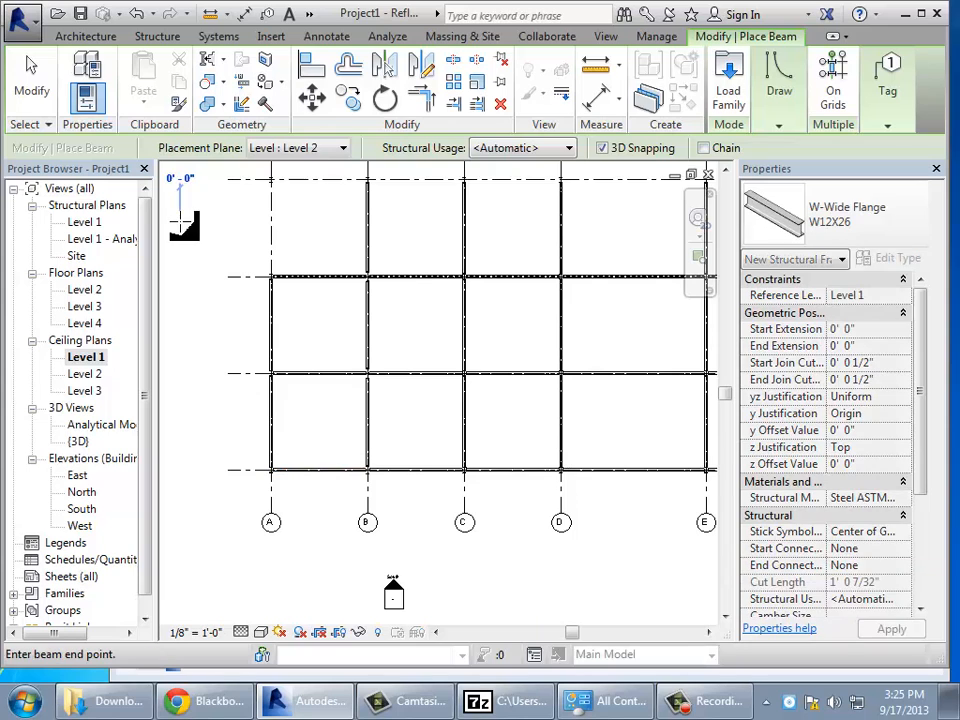
pyautogui.click(30, 64)
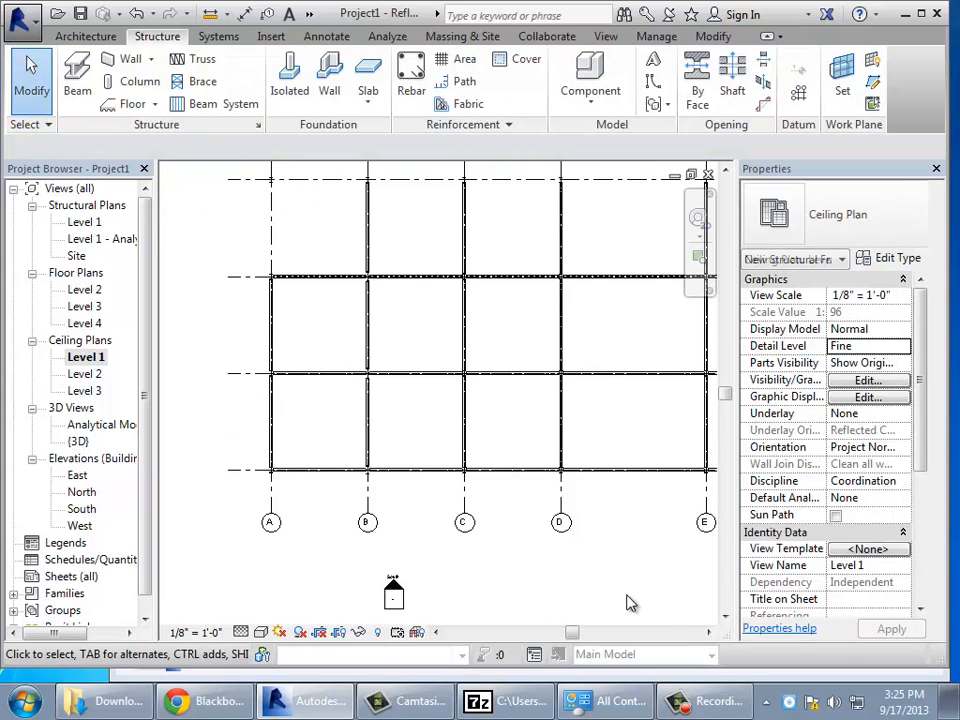
pyautogui.click(328, 470)
pyautogui.press('Escape')
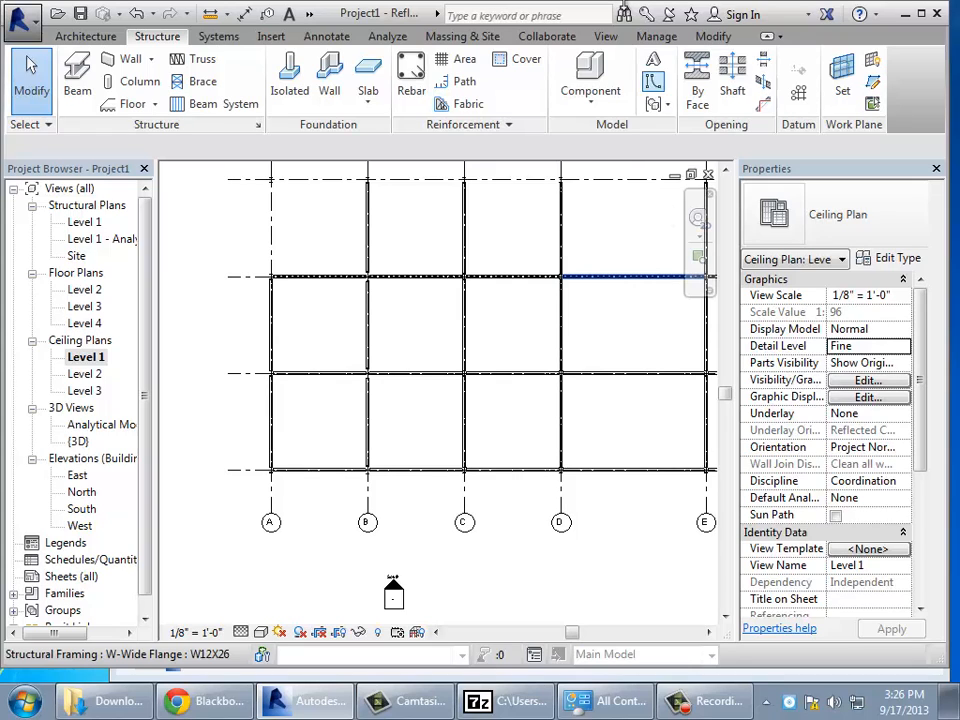
# Try to place a W12X26 beam on the Level 1 placement plane along grid 1 between grids A and B with 3D Snapping on.
pyautogui.click(72, 80)
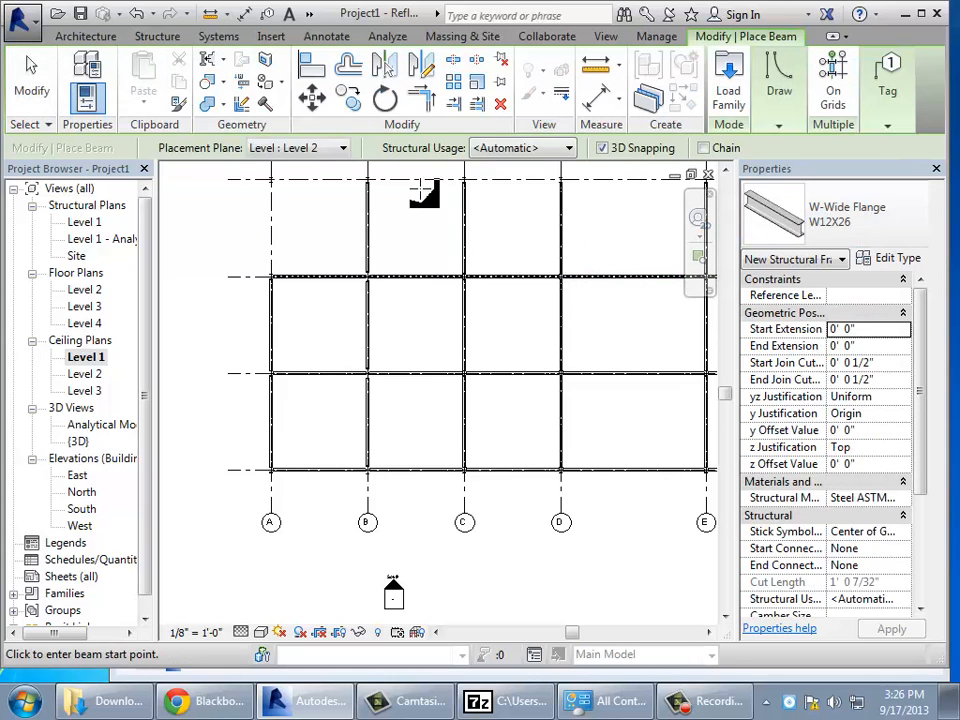
pyautogui.click(300, 149)
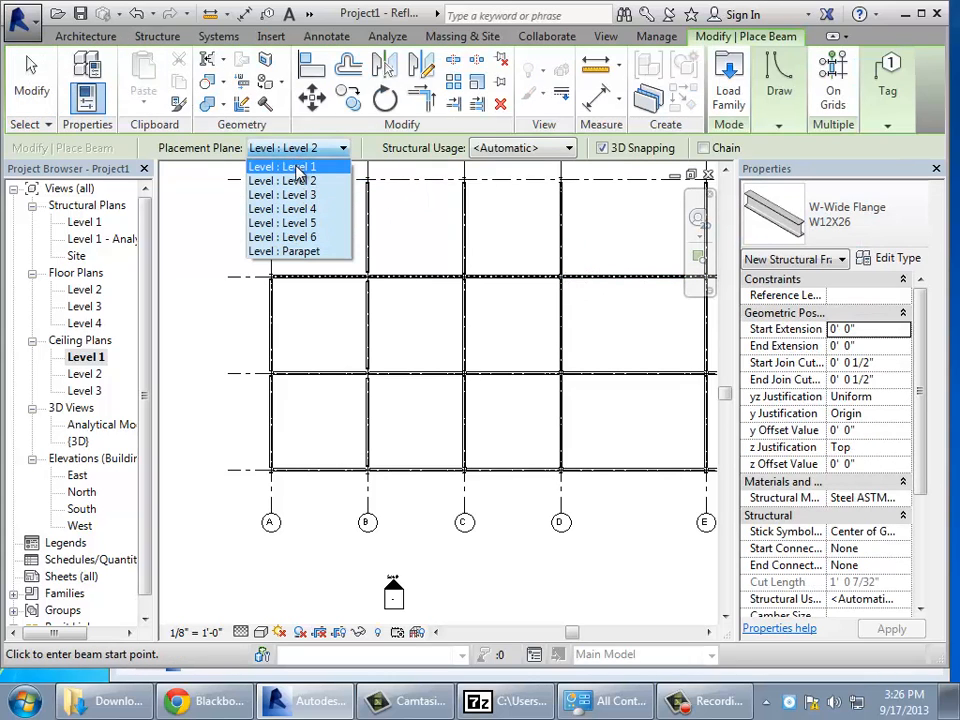
pyautogui.click(299, 167)
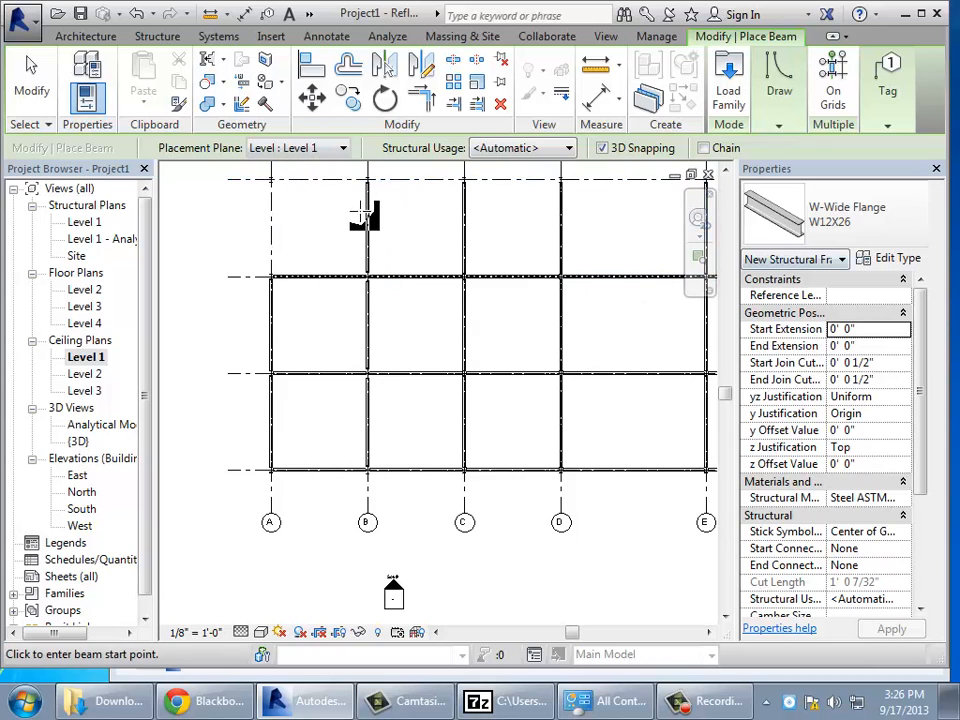
pyautogui.click(270, 180)
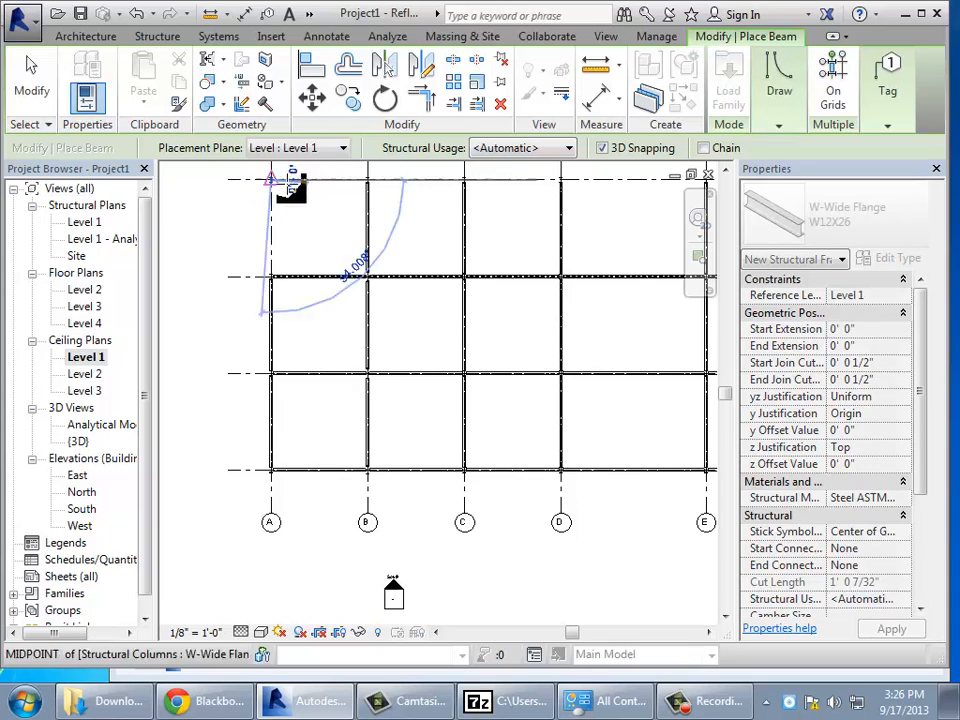
pyautogui.click(367, 180)
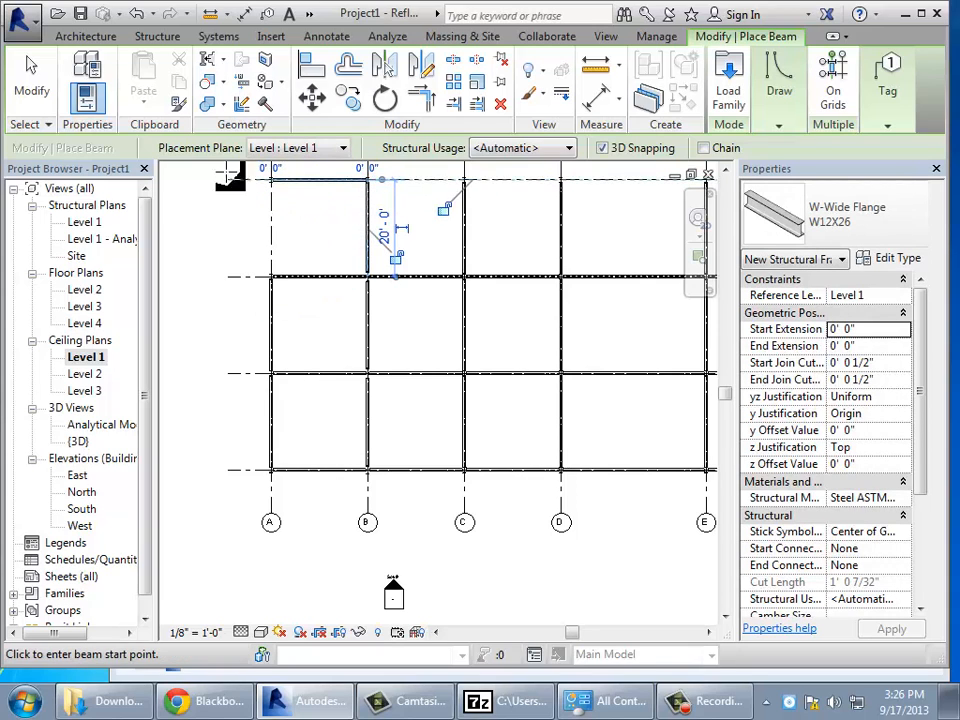
pyautogui.click(30, 85)
pyautogui.click(296, 190)
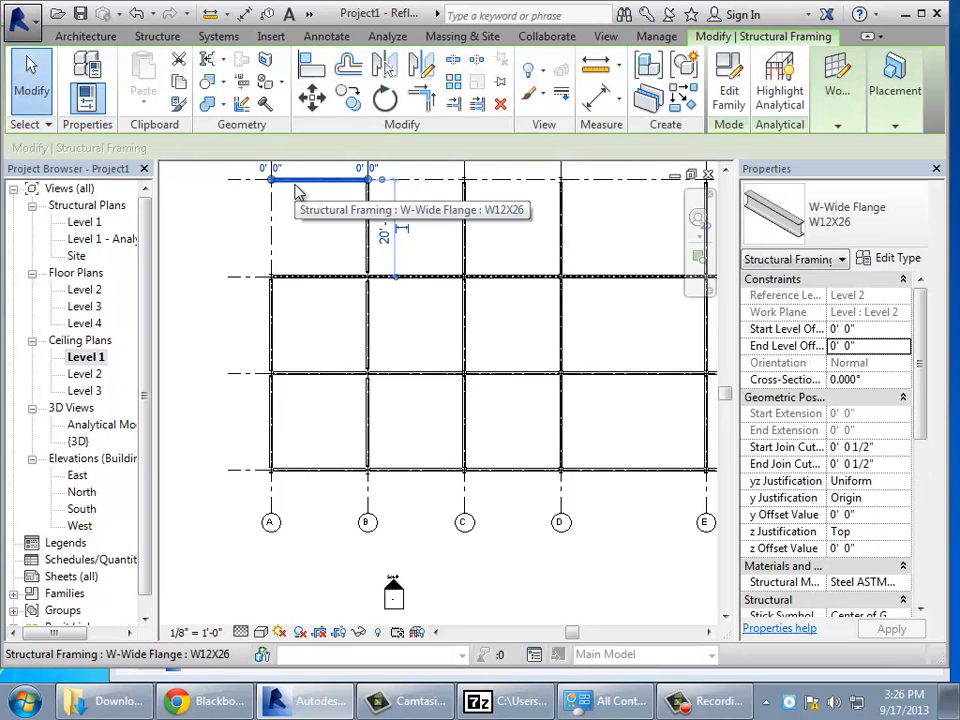
pyautogui.click(279, 208)
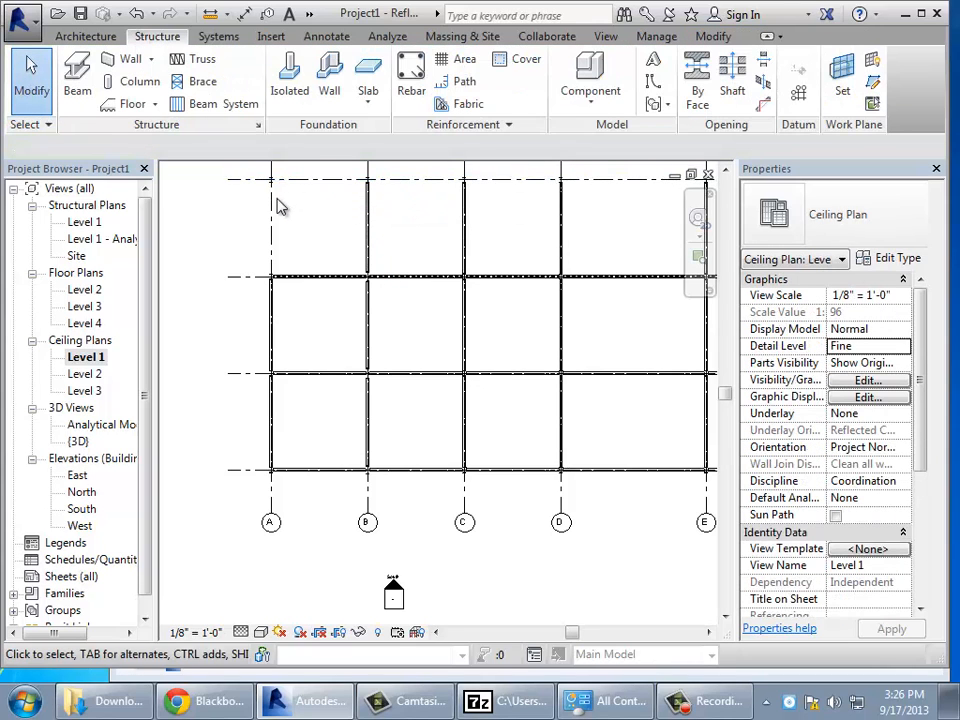
# Turn off 3D Snapping and place a W12X26 beam on the Level 1 placement plane along grid 1 between grids A and B.
pyautogui.click(77, 76)
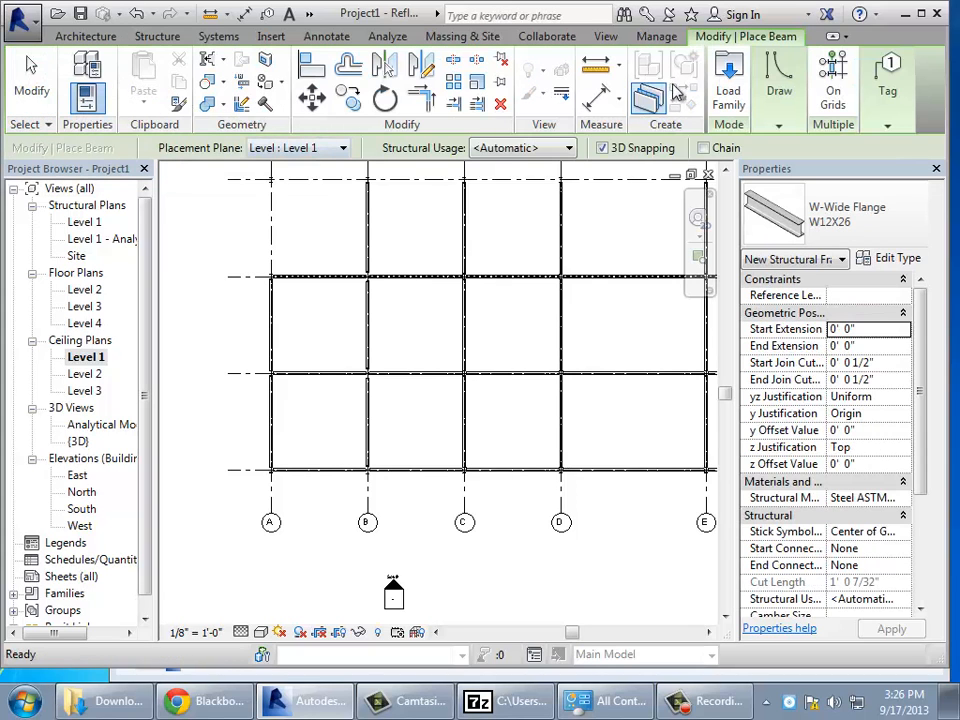
pyautogui.click(145, 36)
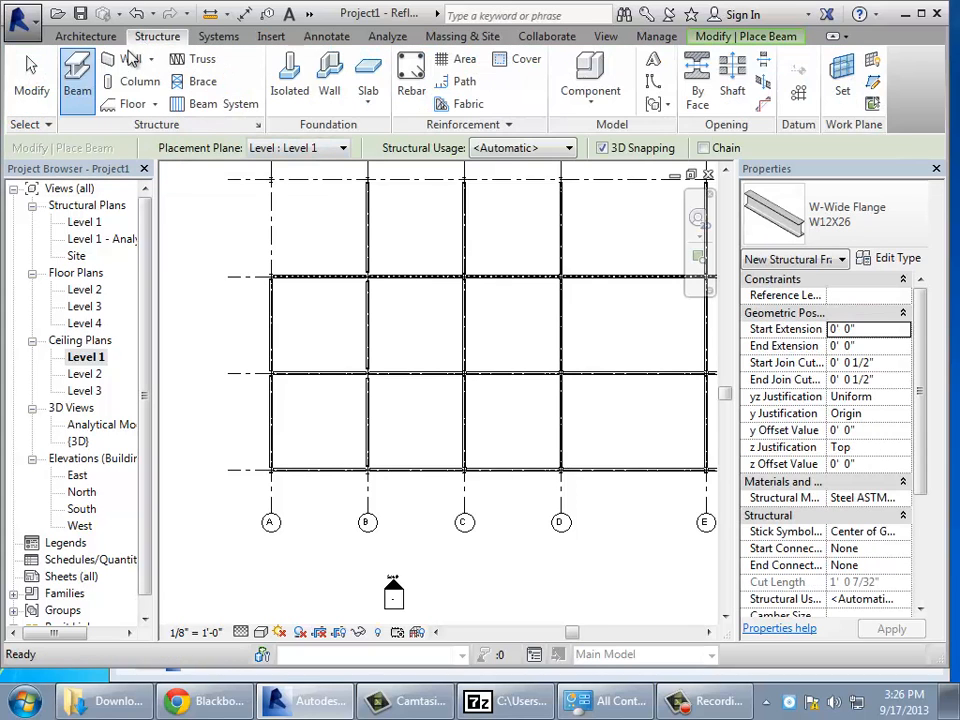
pyautogui.click(80, 80)
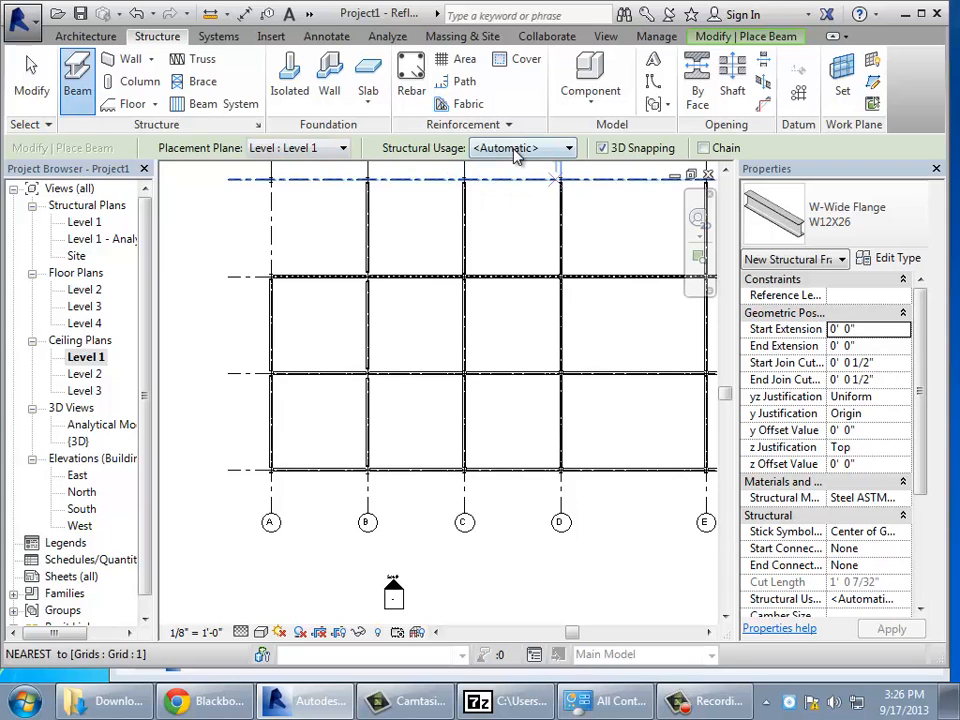
pyautogui.click(601, 149)
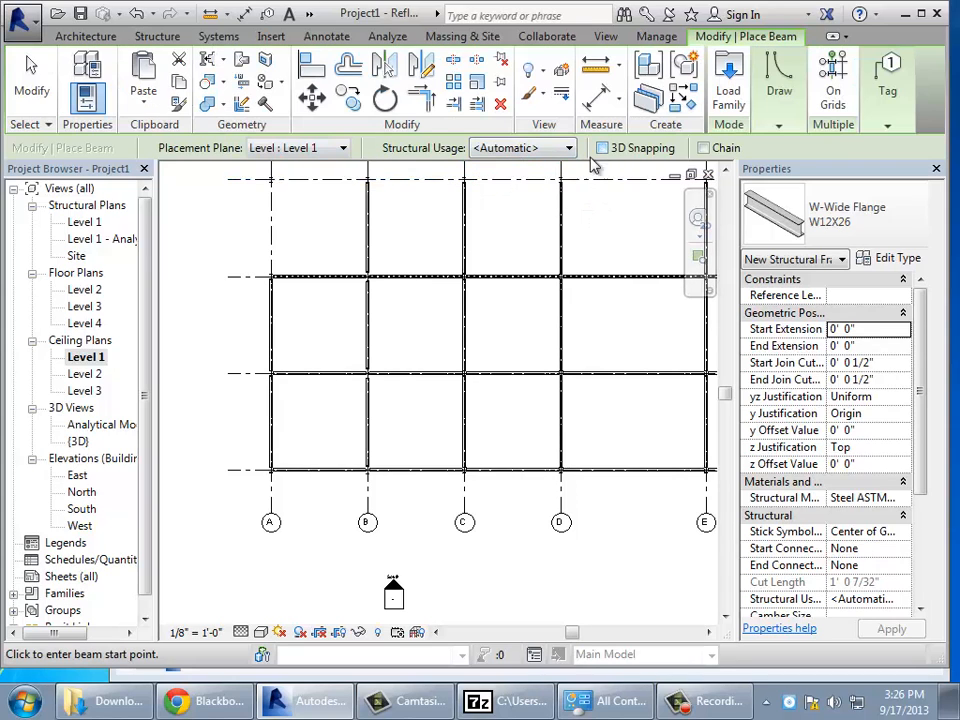
pyautogui.click(270, 180)
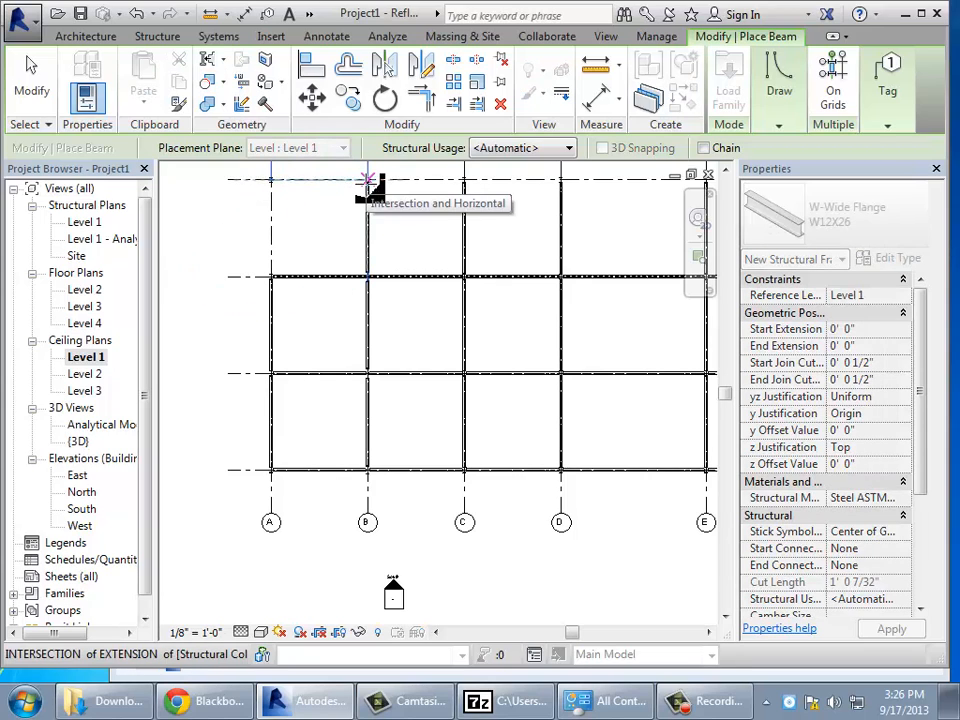
pyautogui.click(368, 181)
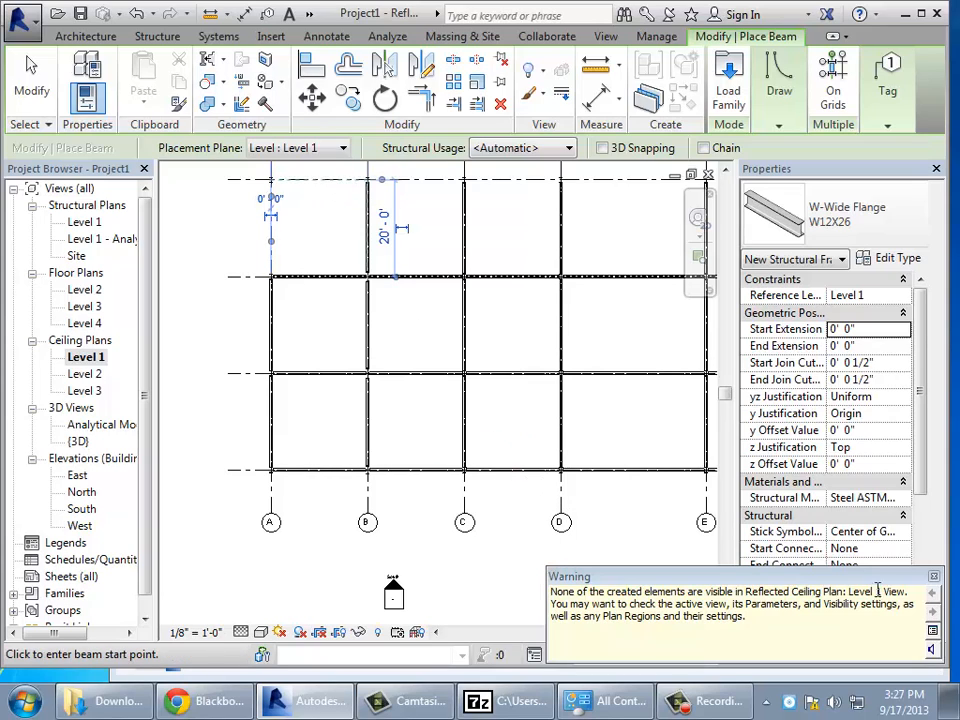
pyautogui.click(933, 576)
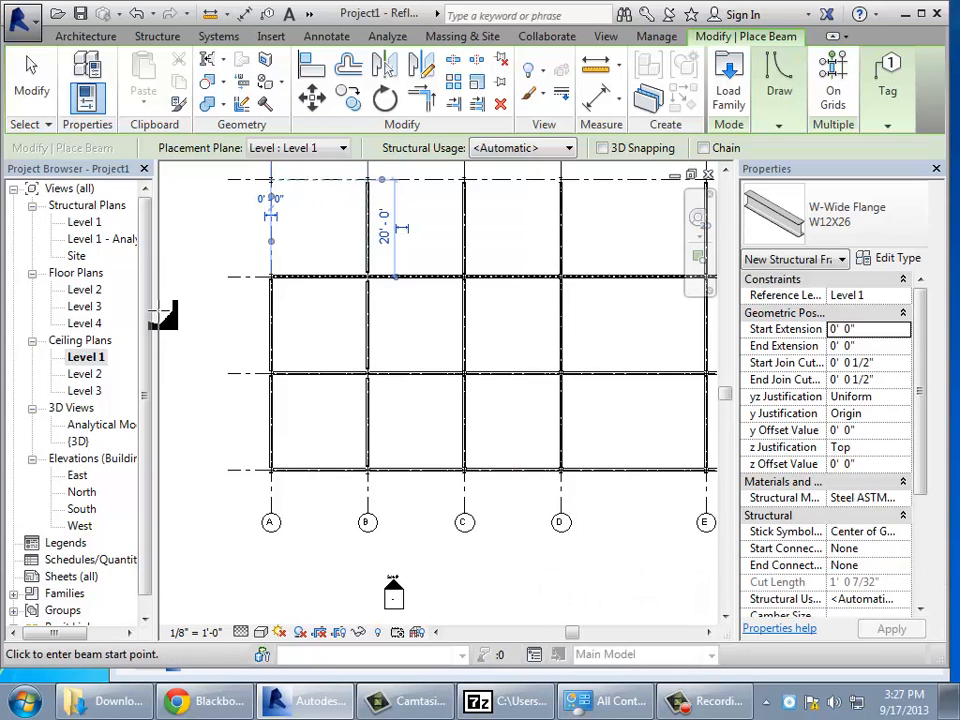
pyautogui.click(31, 92)
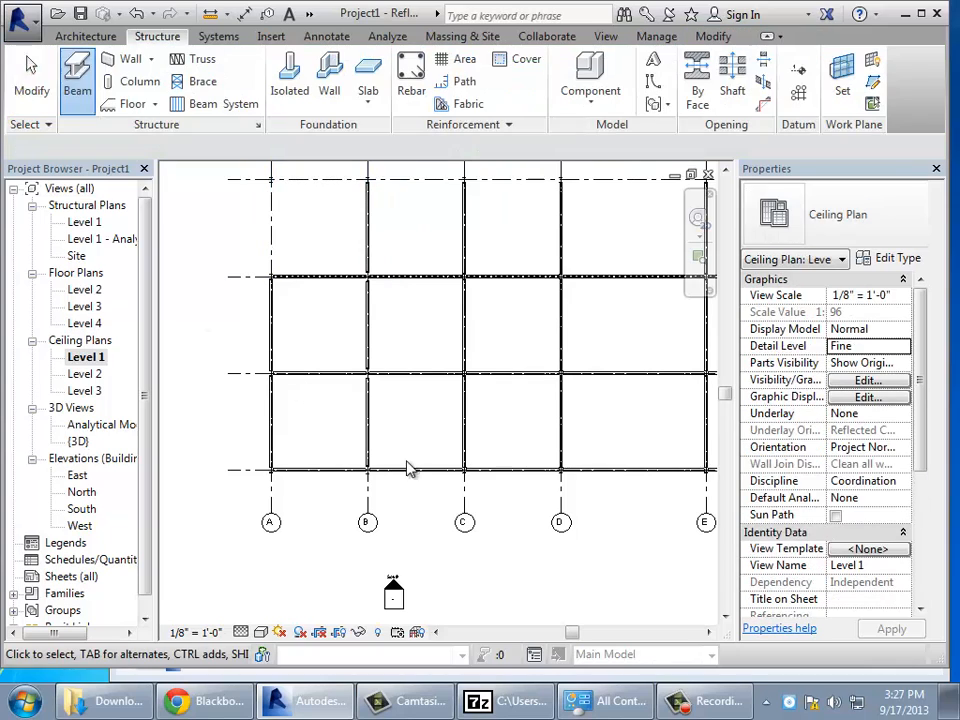
# Set the Level 1 ceiling plan's visual style to Wireframe, leaving its discipline as Coordination.
pyautogui.click(899, 482)
pyautogui.click(902, 483)
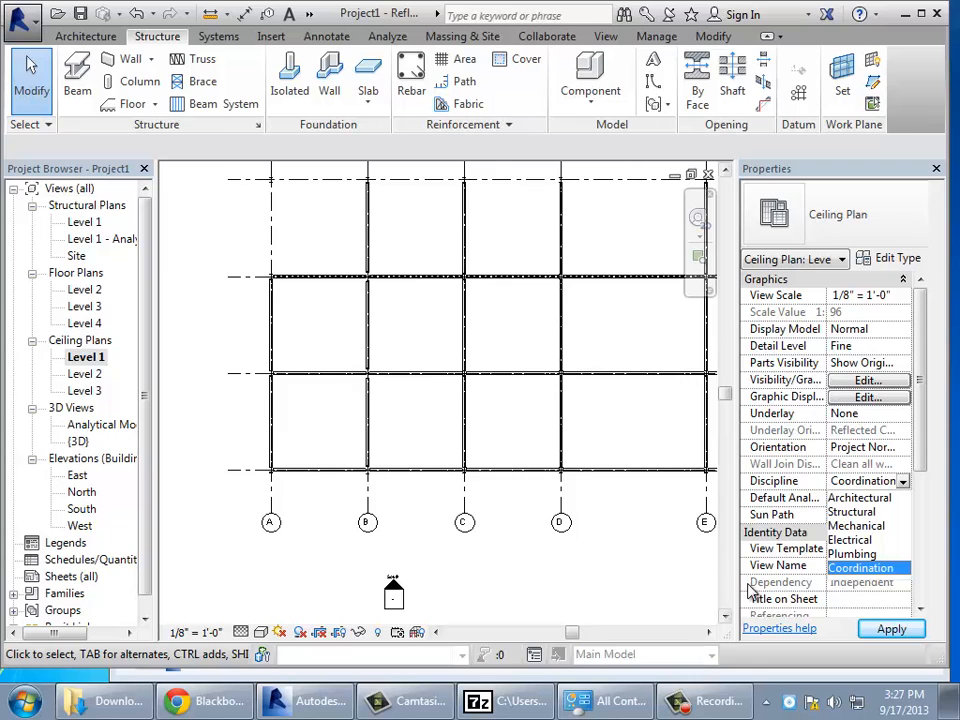
pyautogui.click(262, 636)
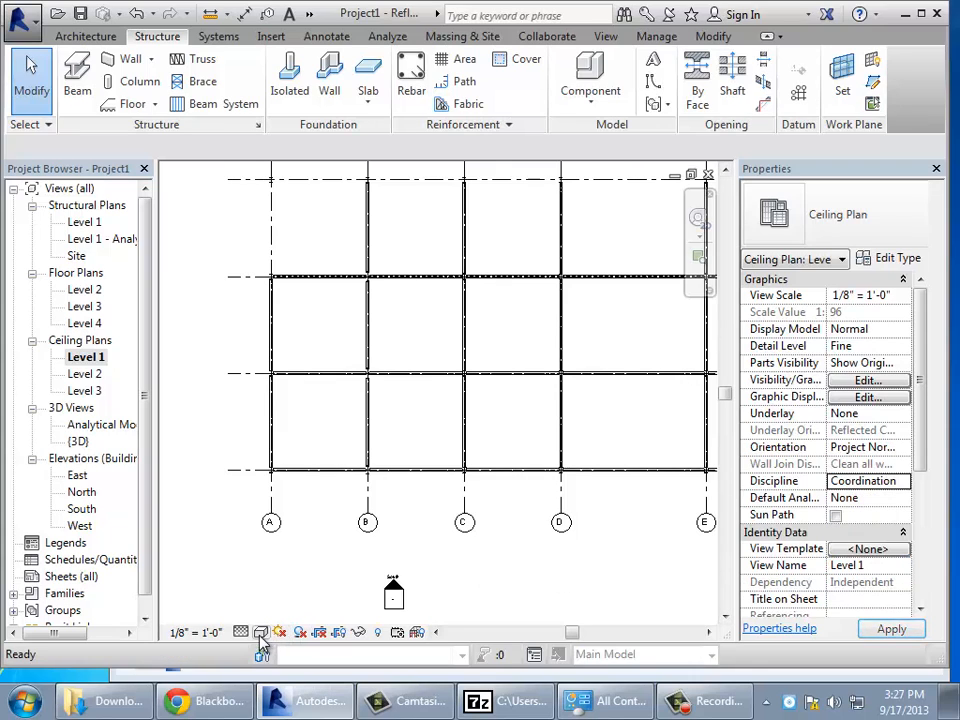
pyautogui.click(261, 636)
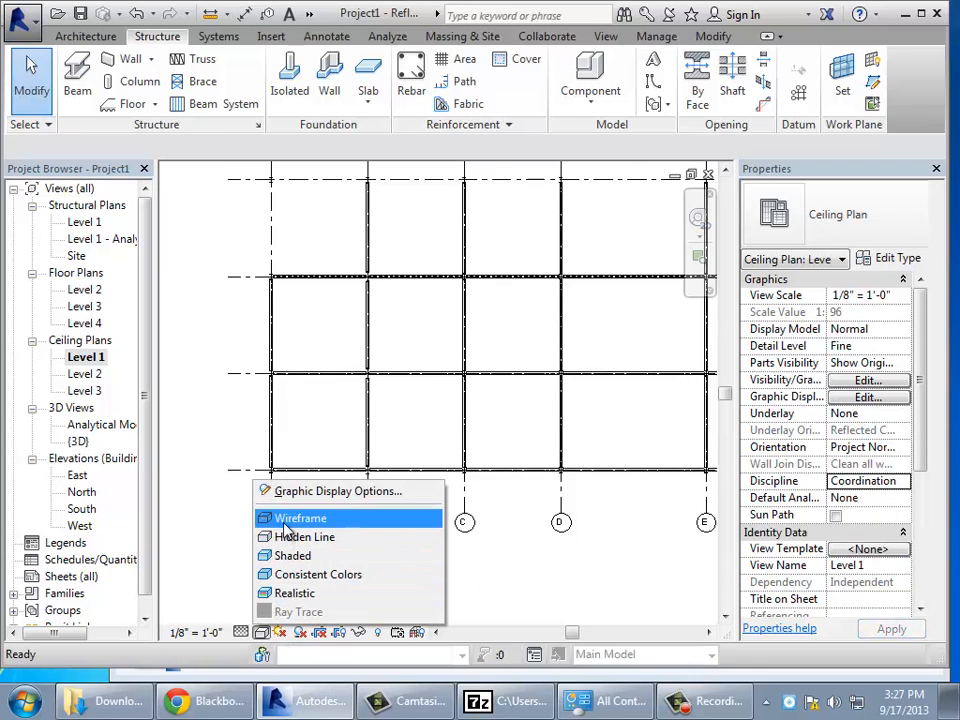
pyautogui.click(285, 522)
# Switch the ceiling plan's detail level to Coarse to compare the beam display, and return it to Fine.
pyautogui.click(241, 632)
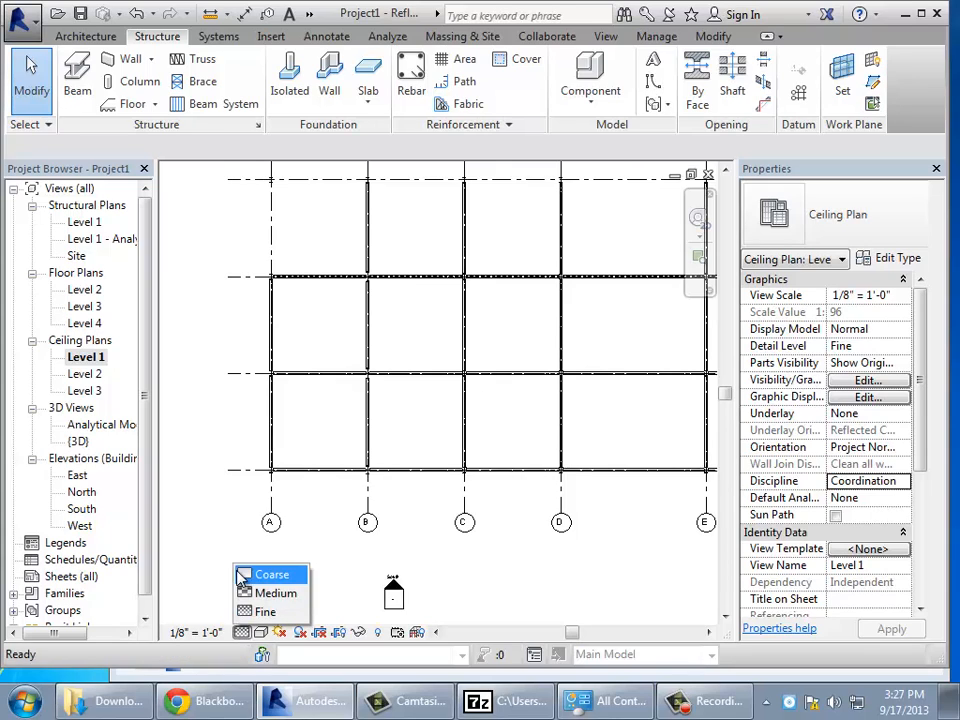
pyautogui.click(243, 577)
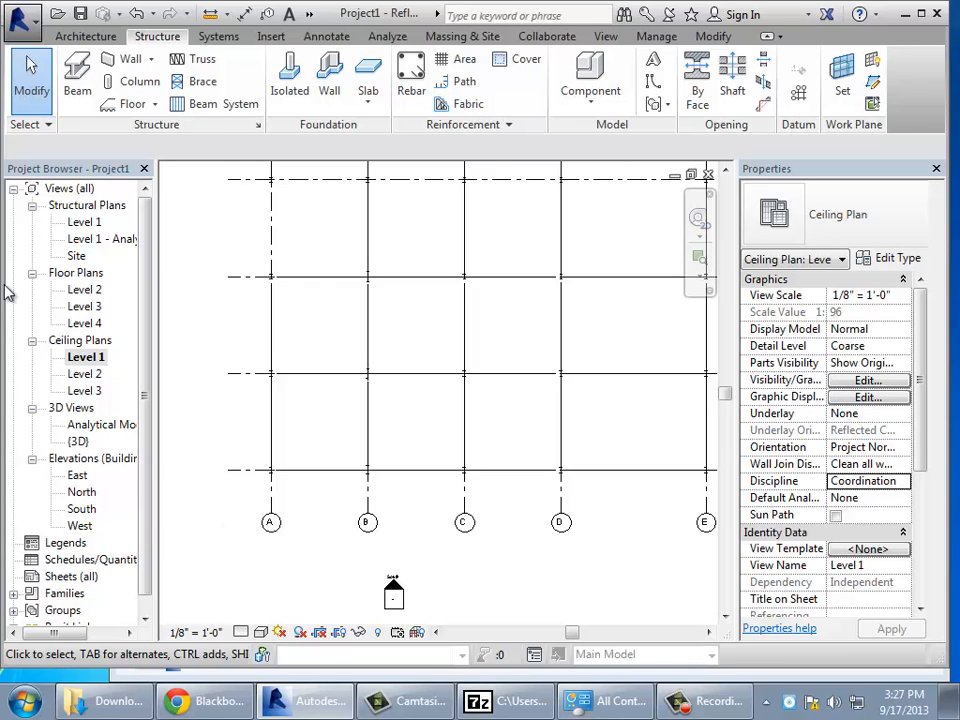
pyautogui.click(241, 632)
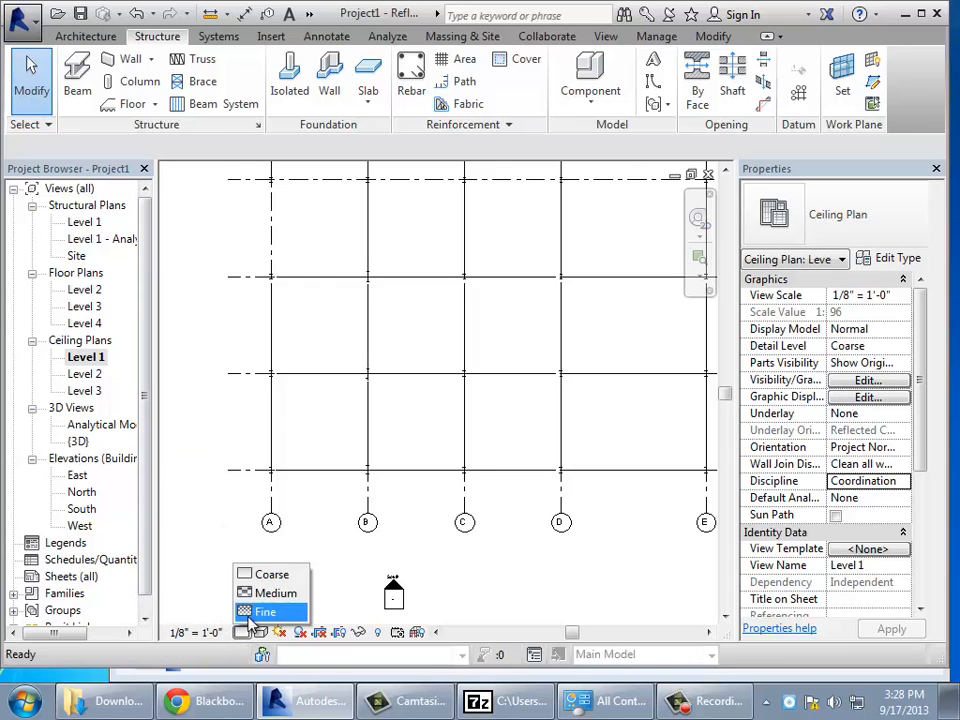
pyautogui.click(262, 611)
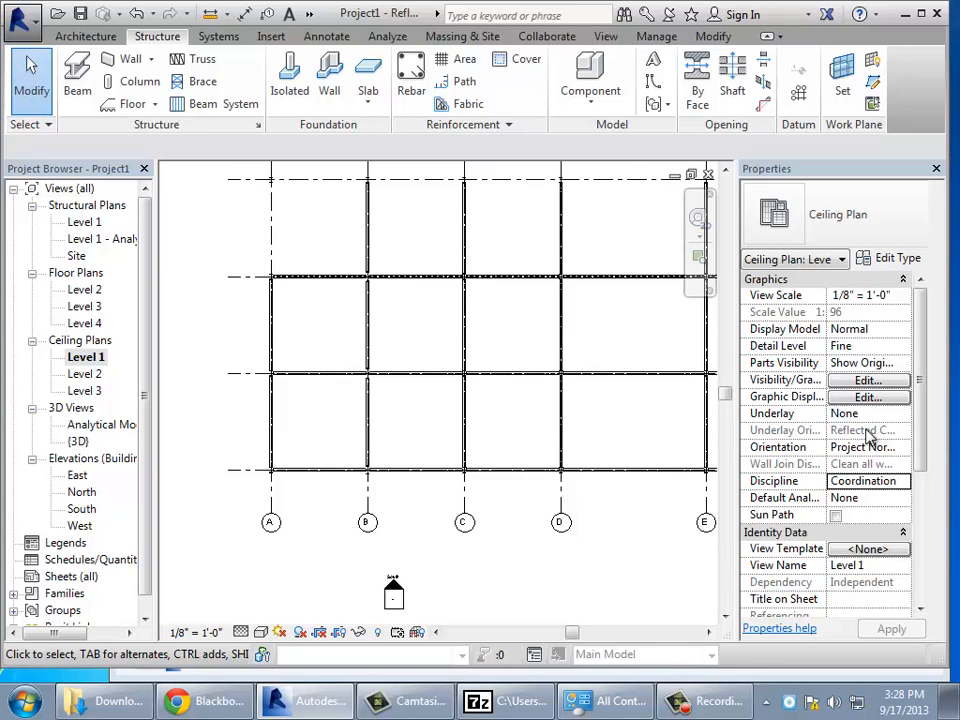
# Hide the Structural Framing category in the Level 1 ceiling plan's visibility/graphic overrides.
pyautogui.click(869, 382)
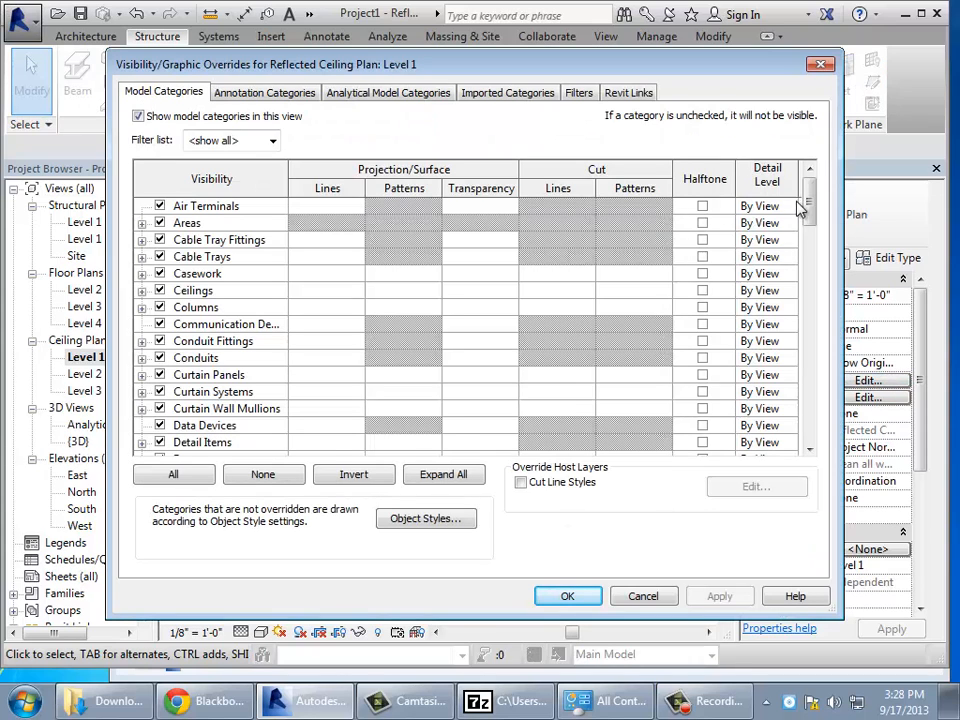
pyautogui.moveTo(808, 208); pyautogui.dragTo(756, 399)
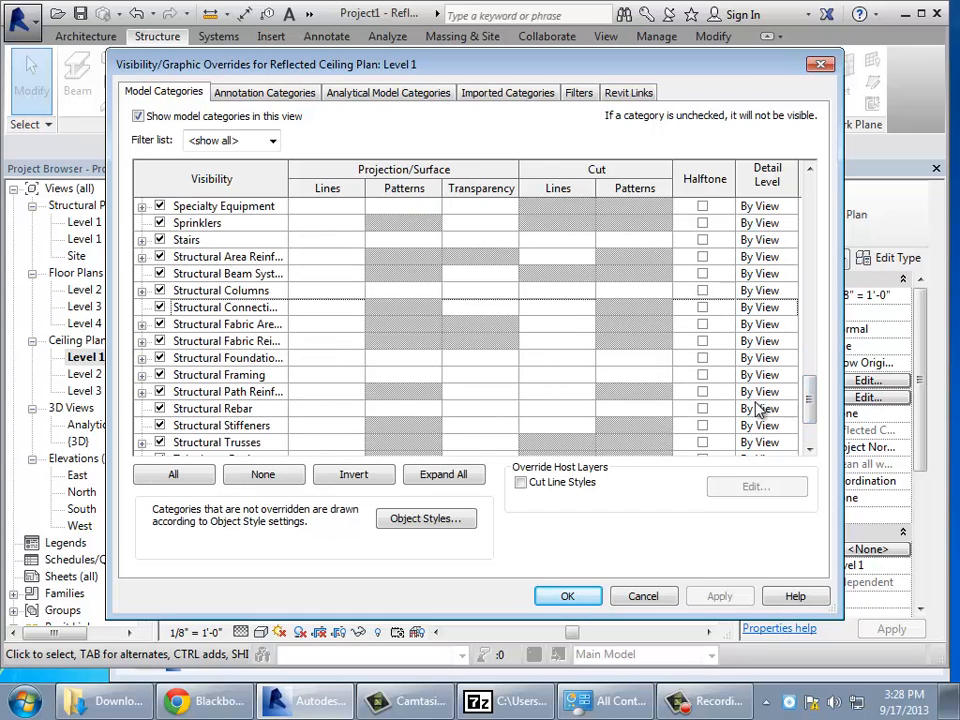
pyautogui.click(158, 375)
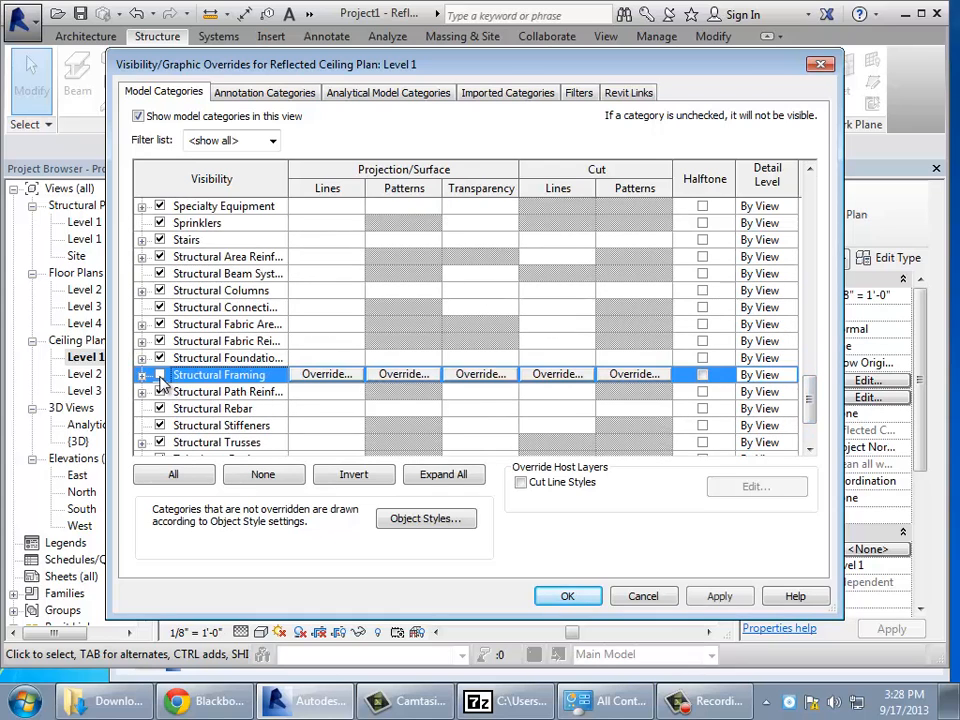
pyautogui.click(560, 597)
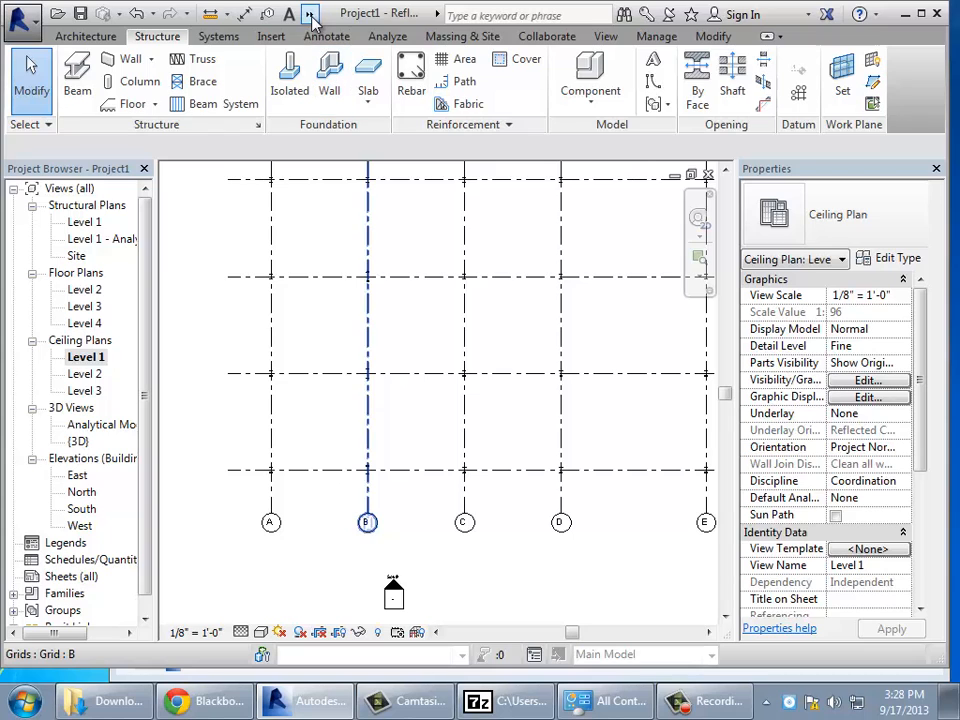
# Open the default 3D view and check its detail level options and model category visibility overrides.
pyautogui.click(310, 14)
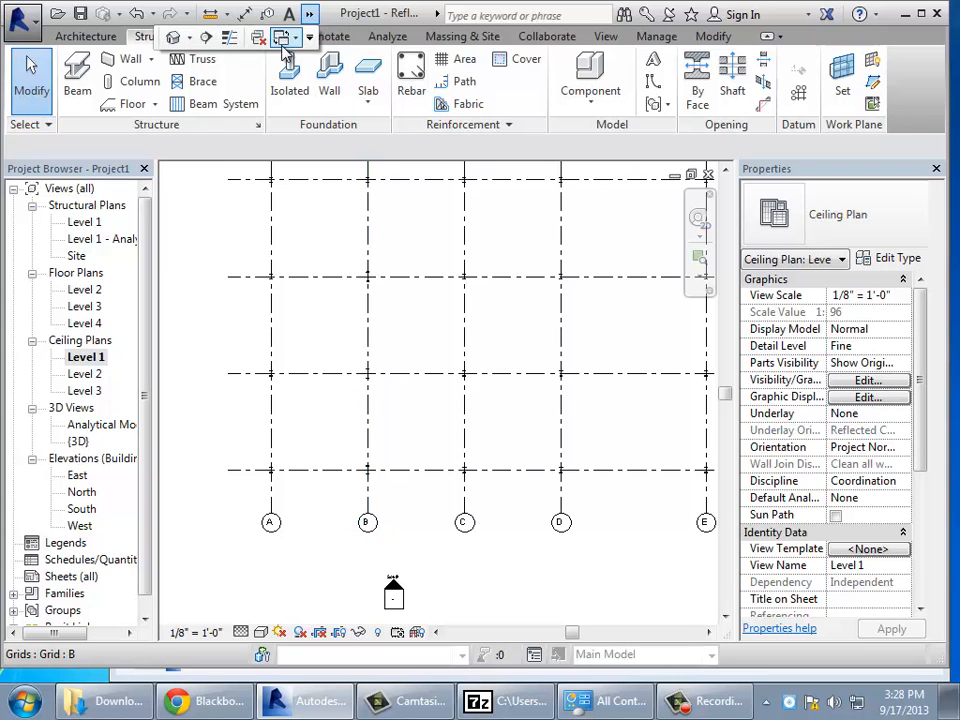
pyautogui.click(173, 38)
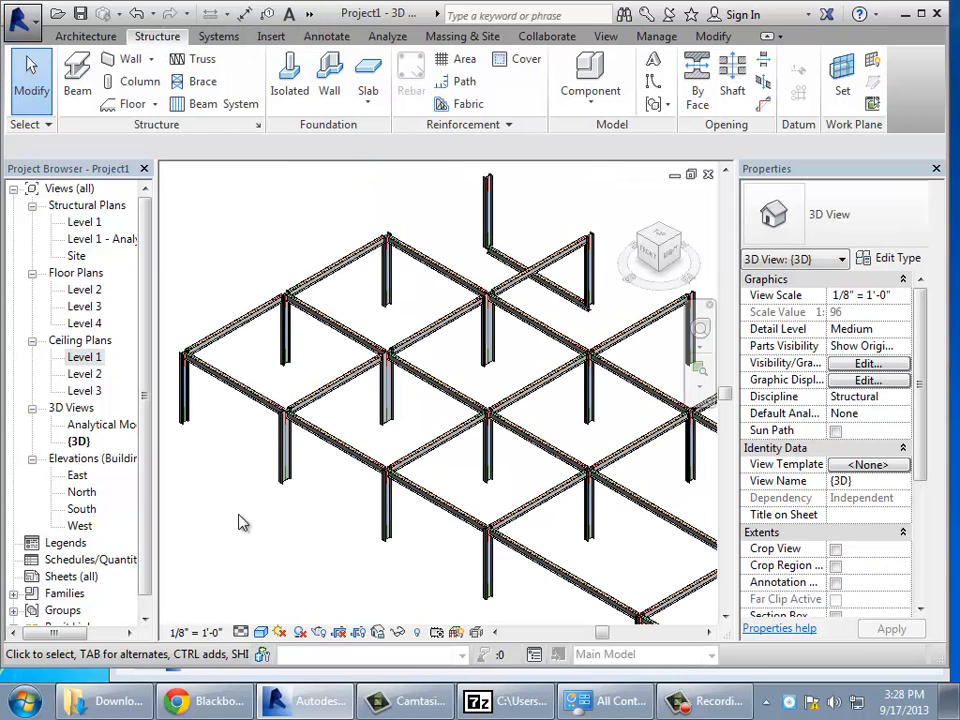
pyautogui.click(241, 632)
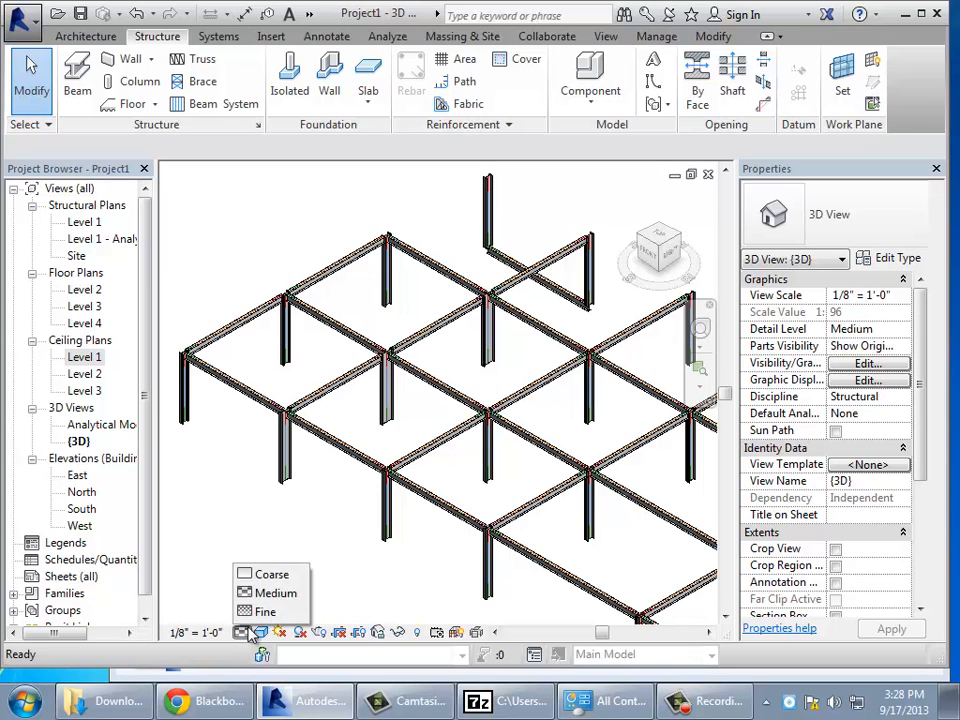
pyautogui.click(233, 542)
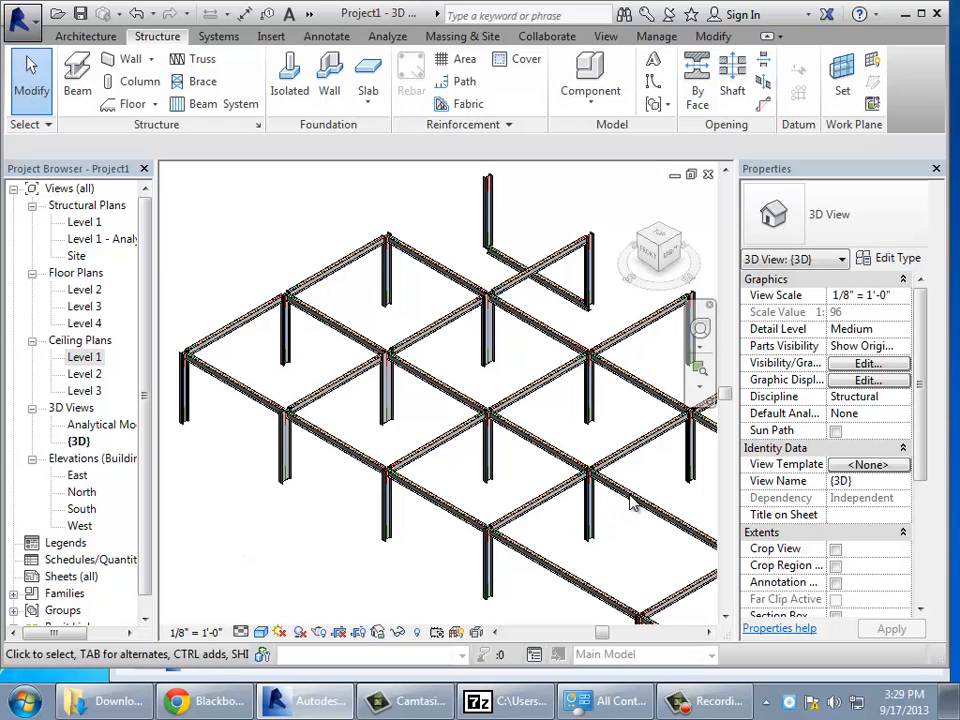
pyautogui.click(866, 364)
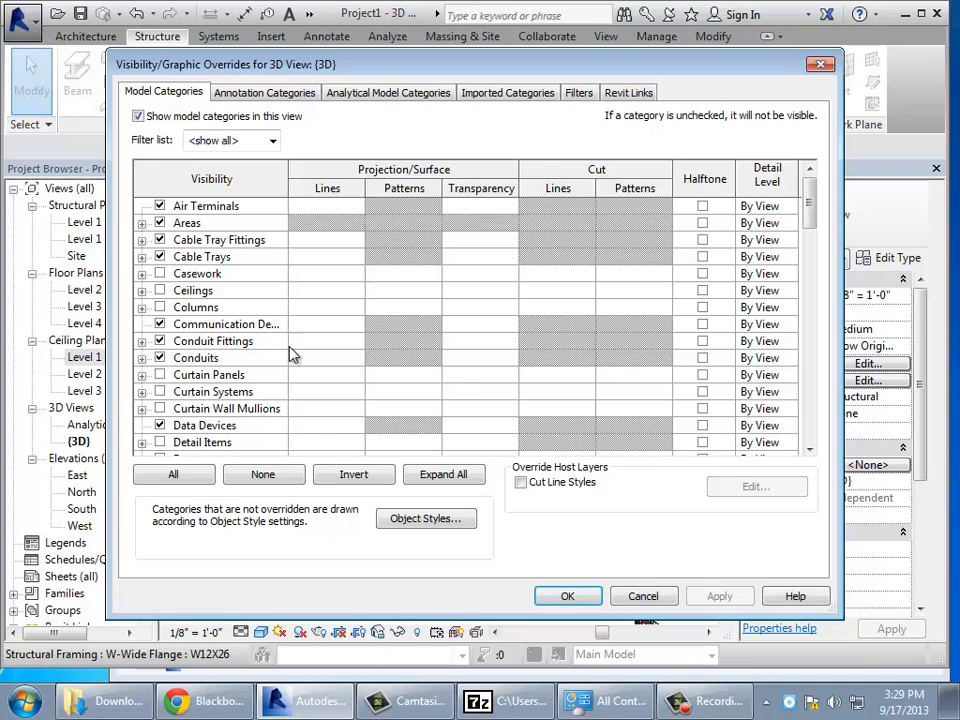
pyautogui.moveTo(808, 221); pyautogui.dragTo(818, 400)
pyautogui.click(567, 596)
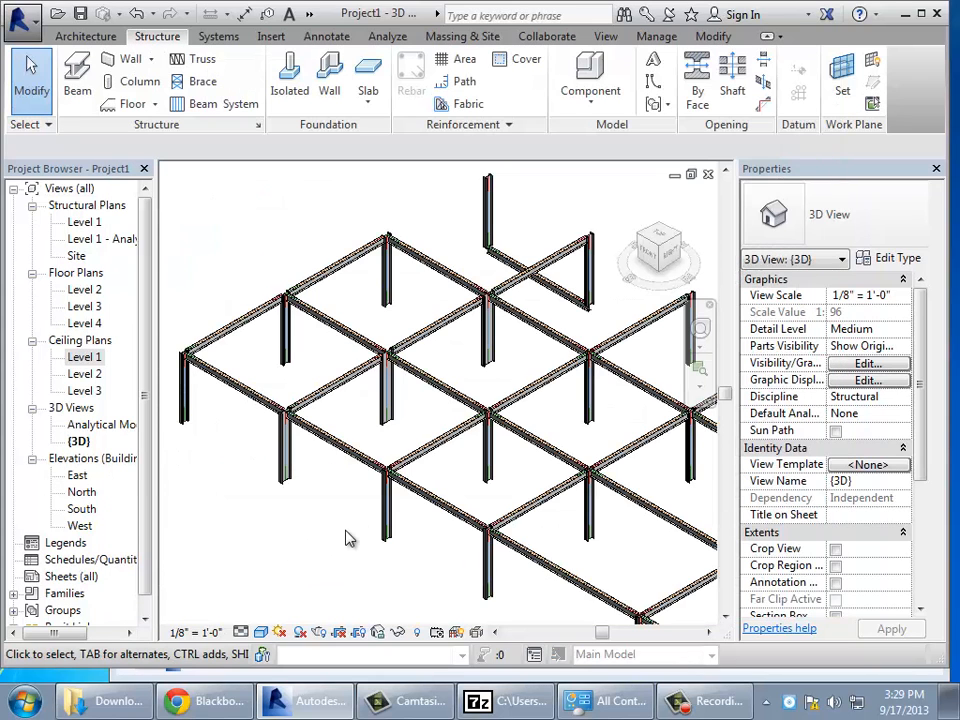
# Change the work plane of the lone W12X26 beam at the column bases from Level 1 to Level 2.
pyautogui.click(504, 258)
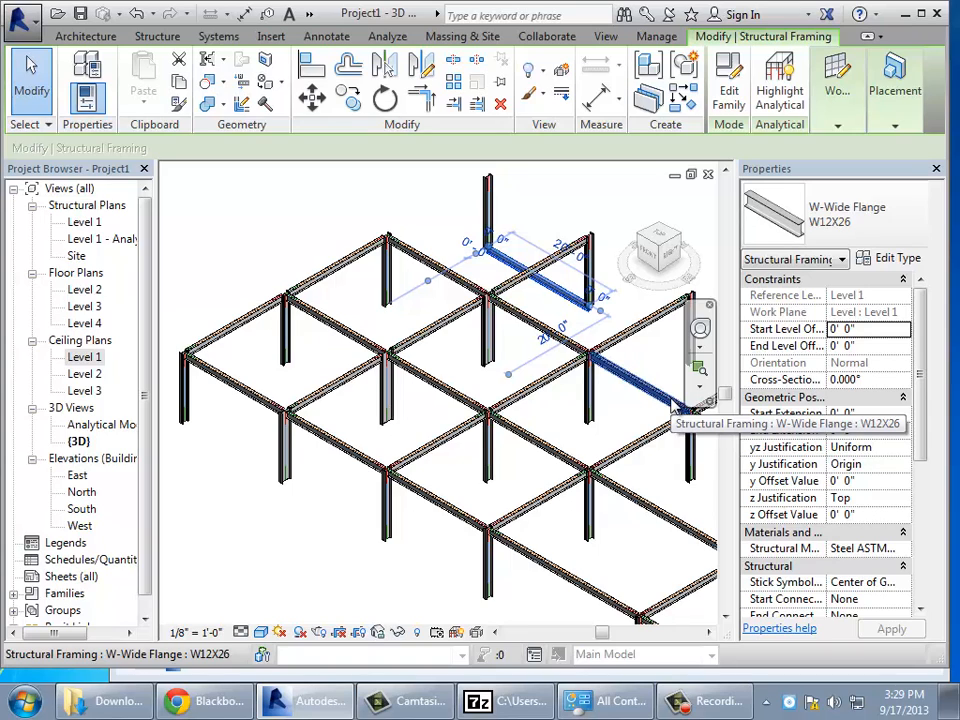
pyautogui.click(839, 126)
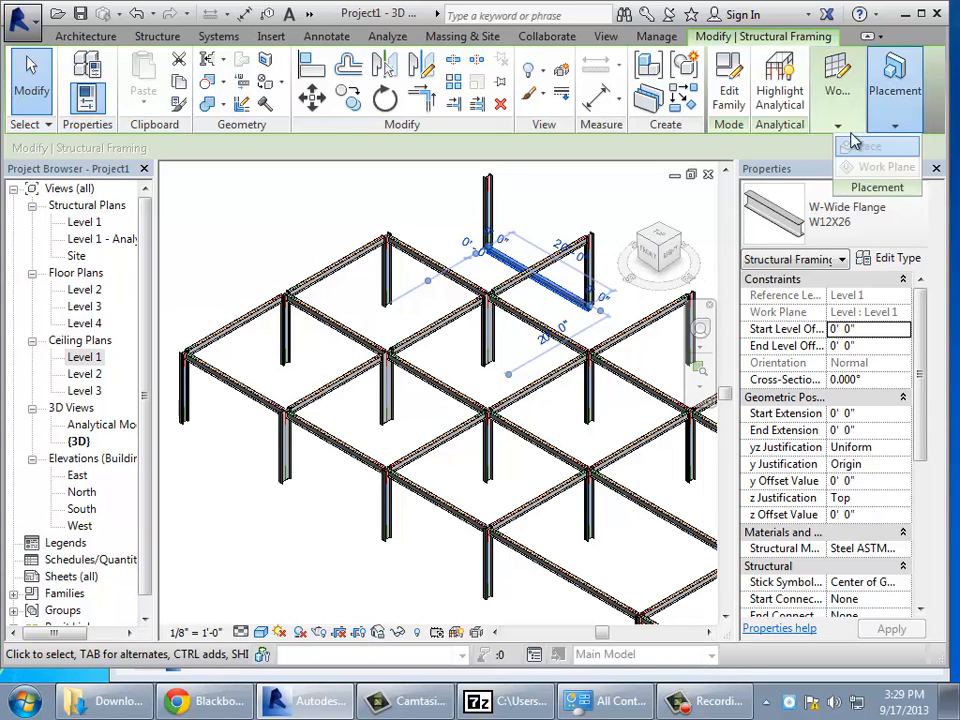
pyautogui.moveTo(850, 143)
pyautogui.click(785, 172)
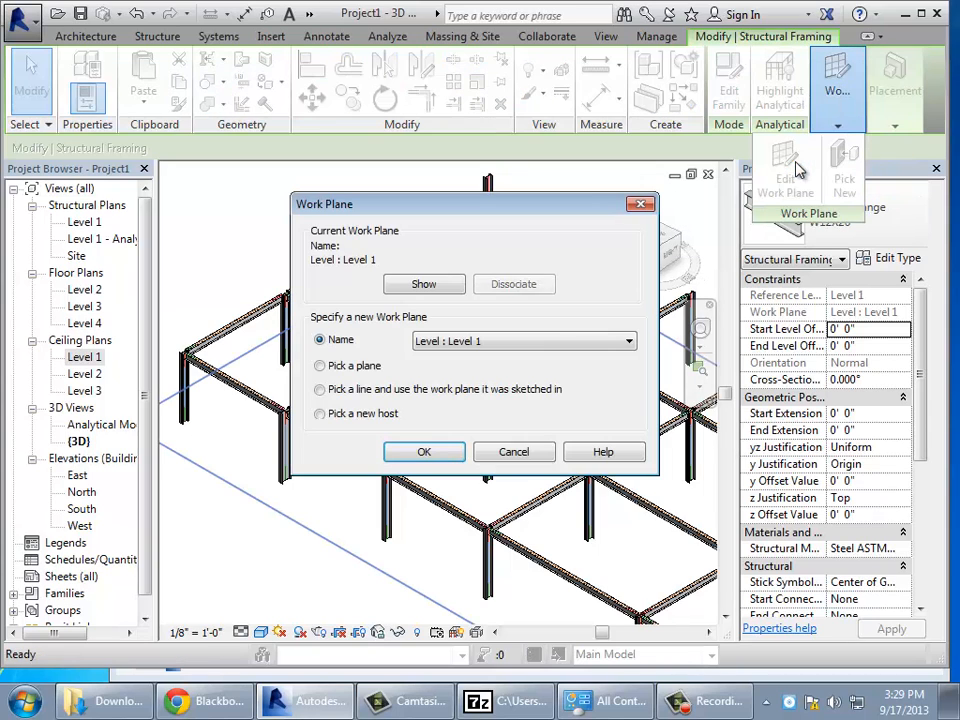
pyautogui.click(520, 341)
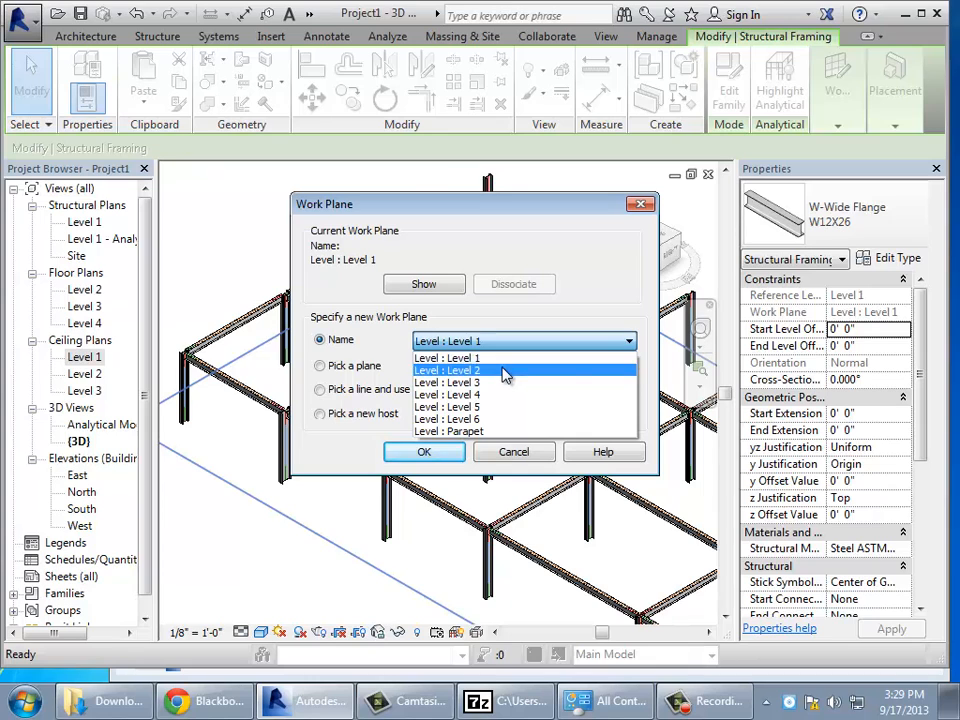
pyautogui.click(506, 367)
pyautogui.click(458, 452)
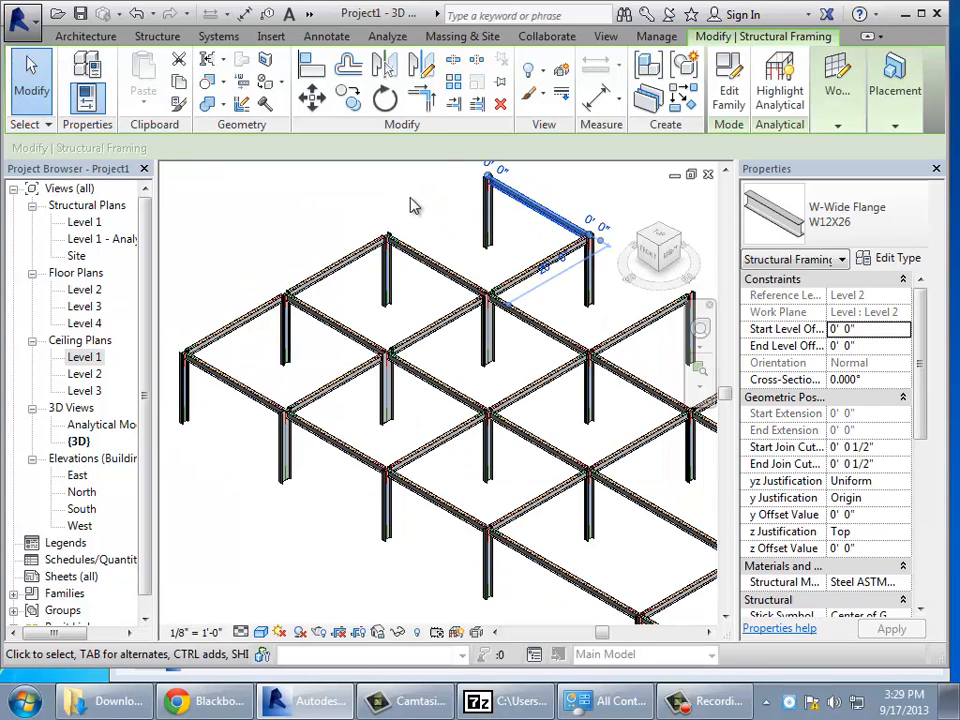
pyautogui.click(417, 196)
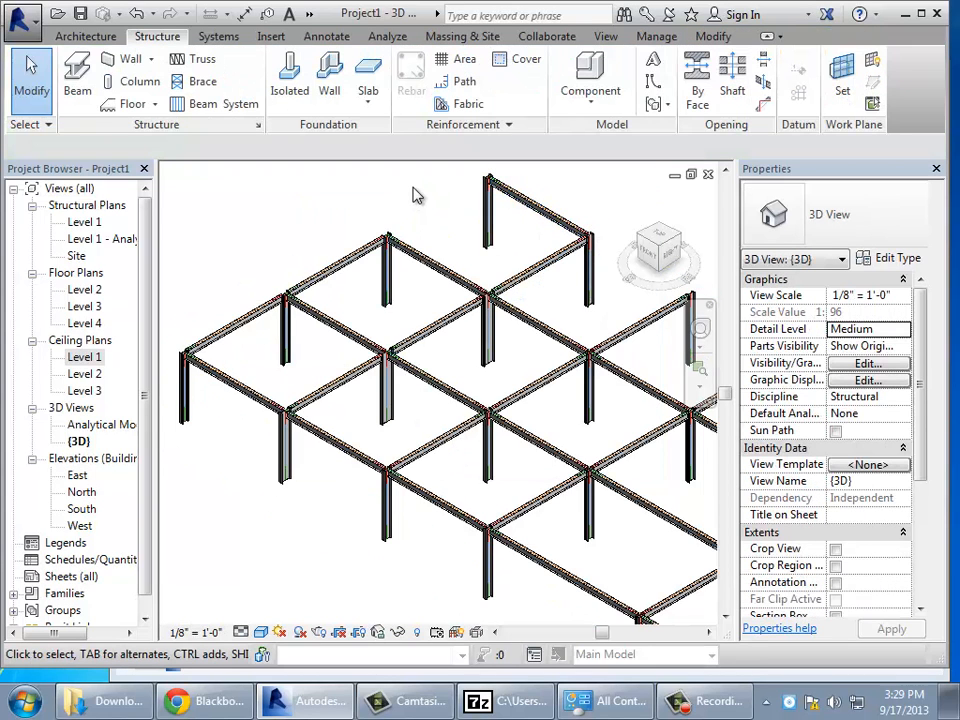